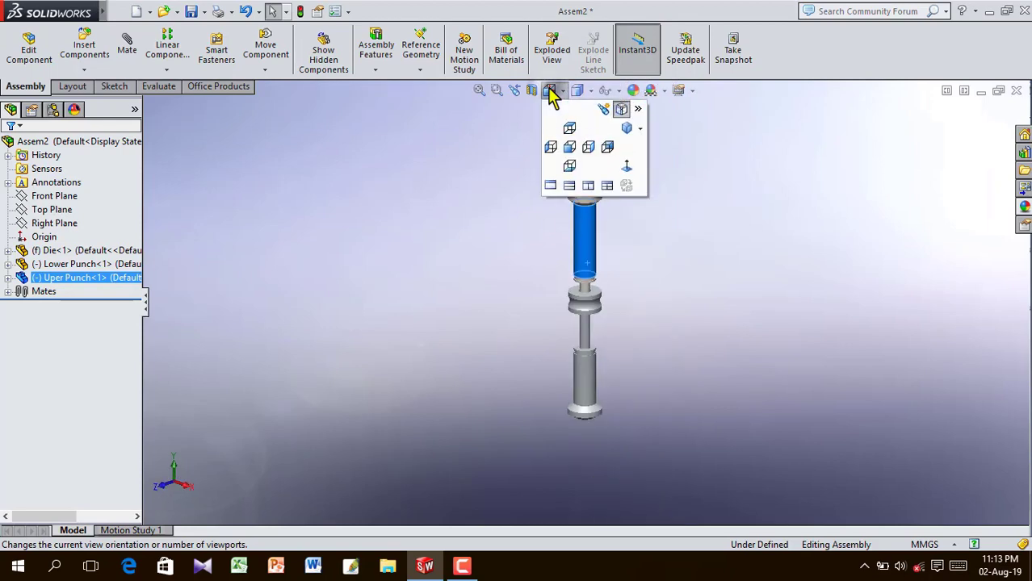
- Show the assembly in isometric view, and move the upper punch up and the lower punch down, away from the die
left_click(627, 131)
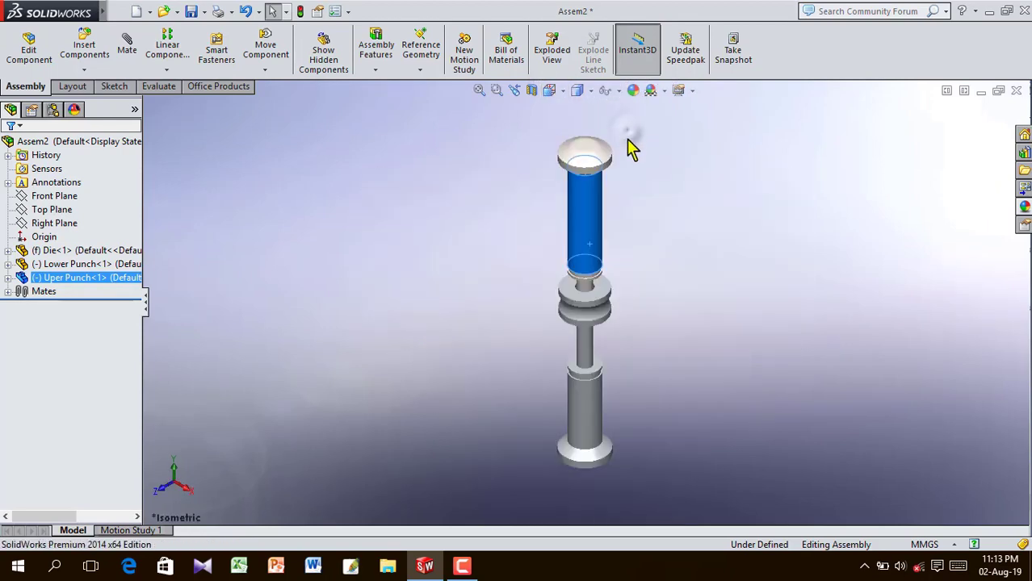
left_click_drag(588, 232, 591, 186)
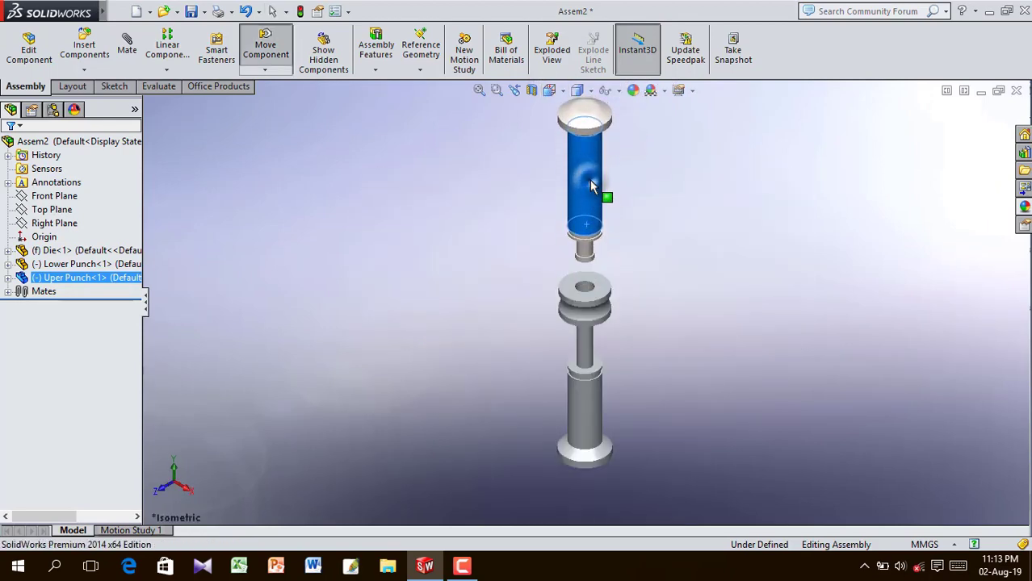
left_click(653, 296)
left_click_drag(587, 416, 590, 445)
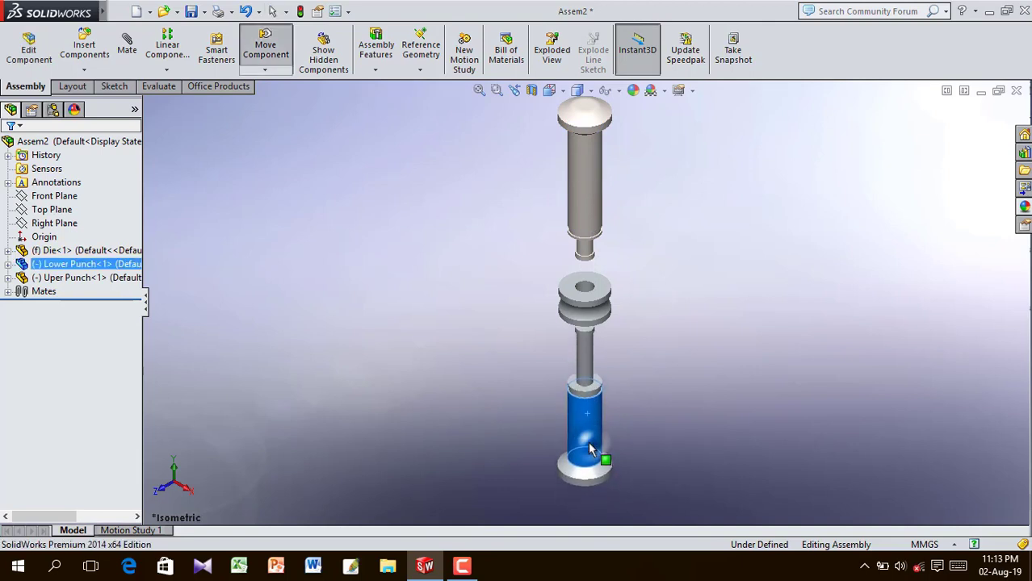
left_click(665, 283)
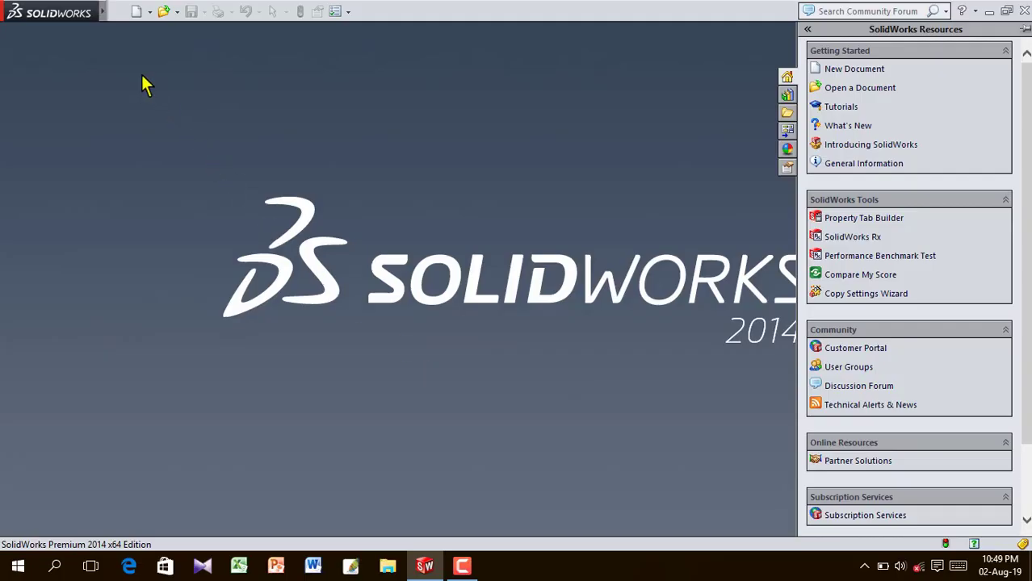
- Create a new part document
left_click(117, 11)
left_click(142, 37)
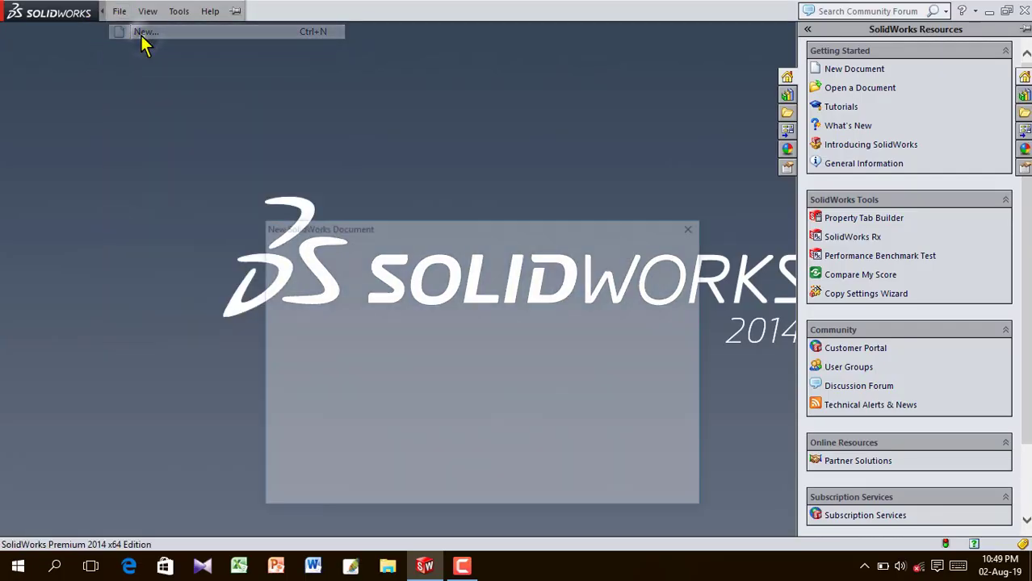
left_click(529, 494)
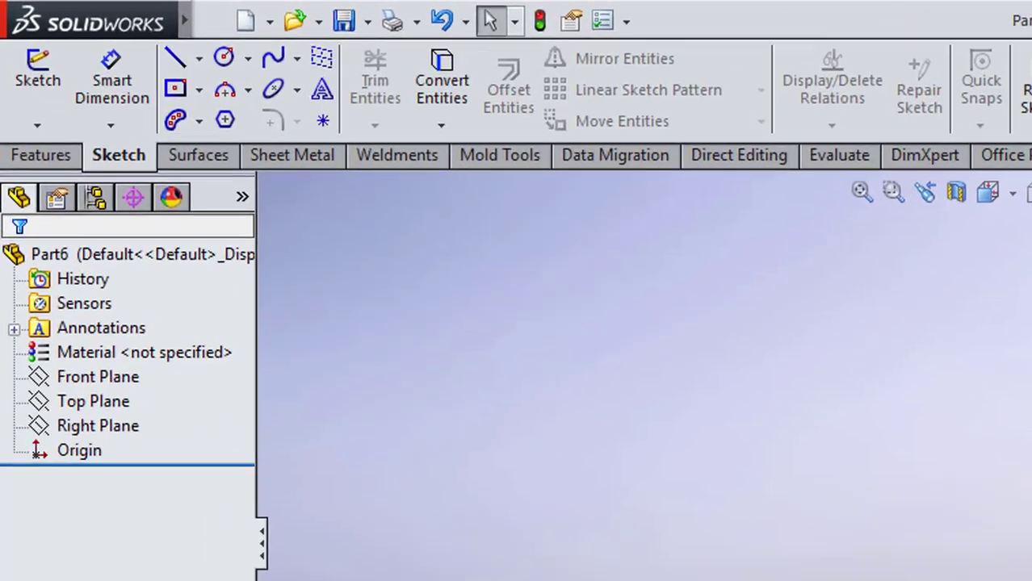
- Start a sketch on the Right Plane
left_click(105, 449)
left_click(111, 468)
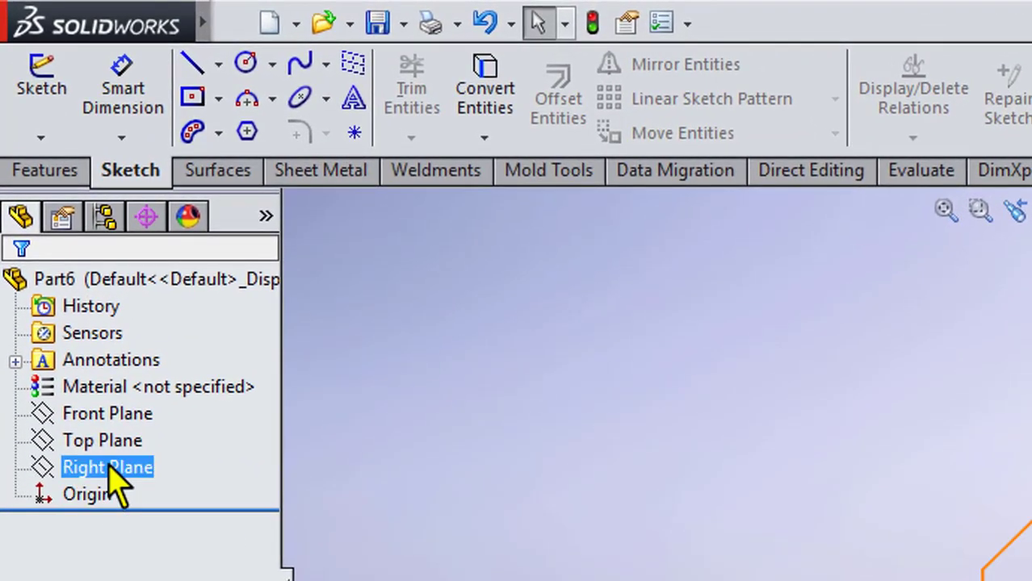
left_click(113, 441, "ctrl")
left_click(141, 422)
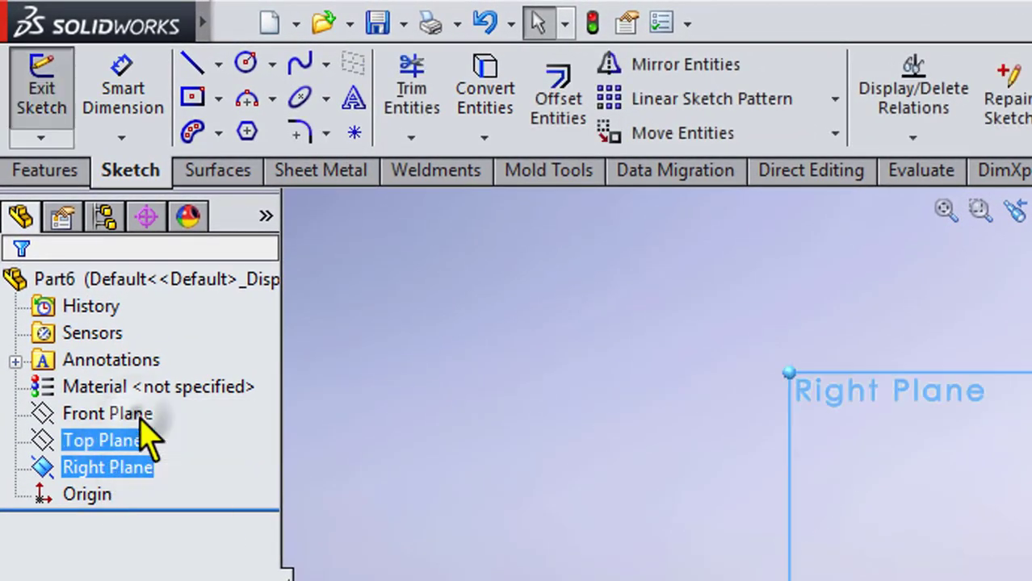
- Sketch a vertical axis line about 107 mm long up from the origin, and continue with the head's flat top, chamfer, short side and inward slope
left_click(190, 66)
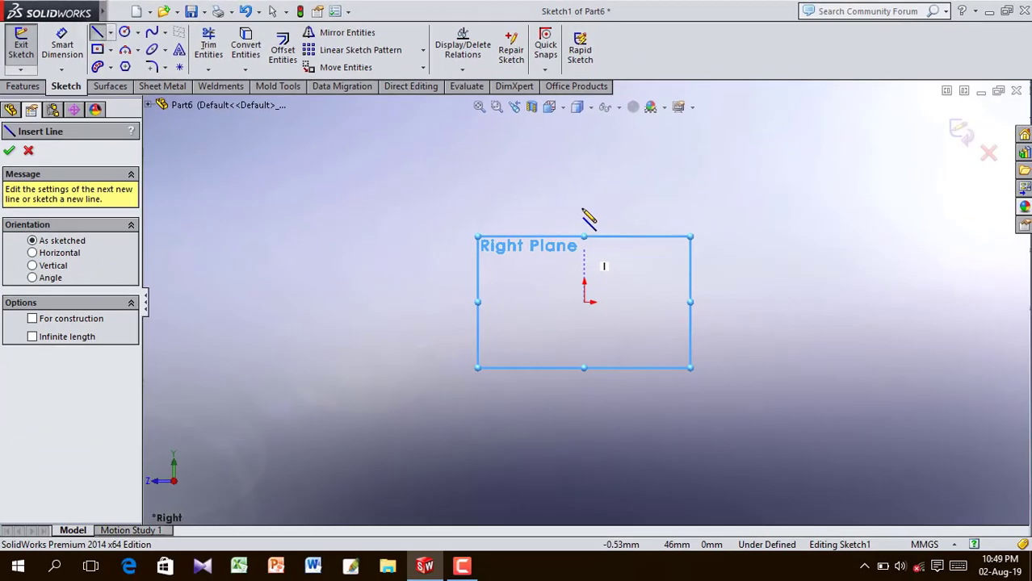
scroll(872, 317, "down", 5)
left_click(587, 426)
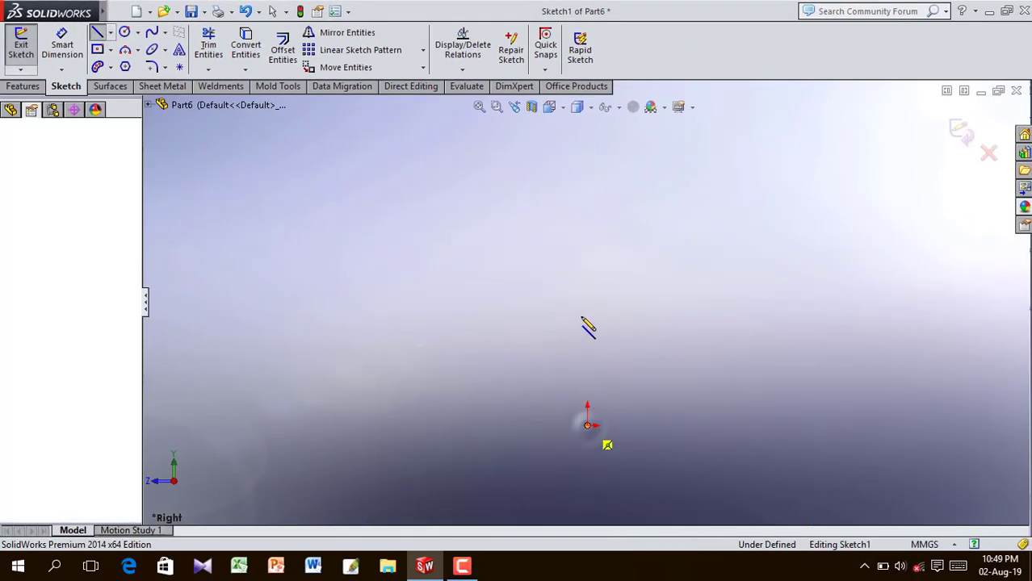
left_click(588, 155)
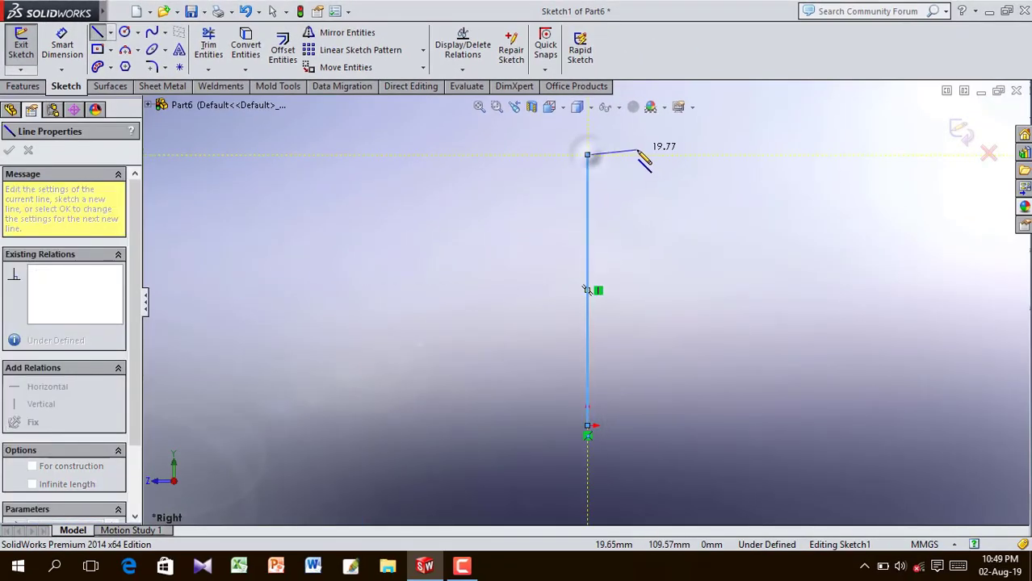
left_click(641, 154)
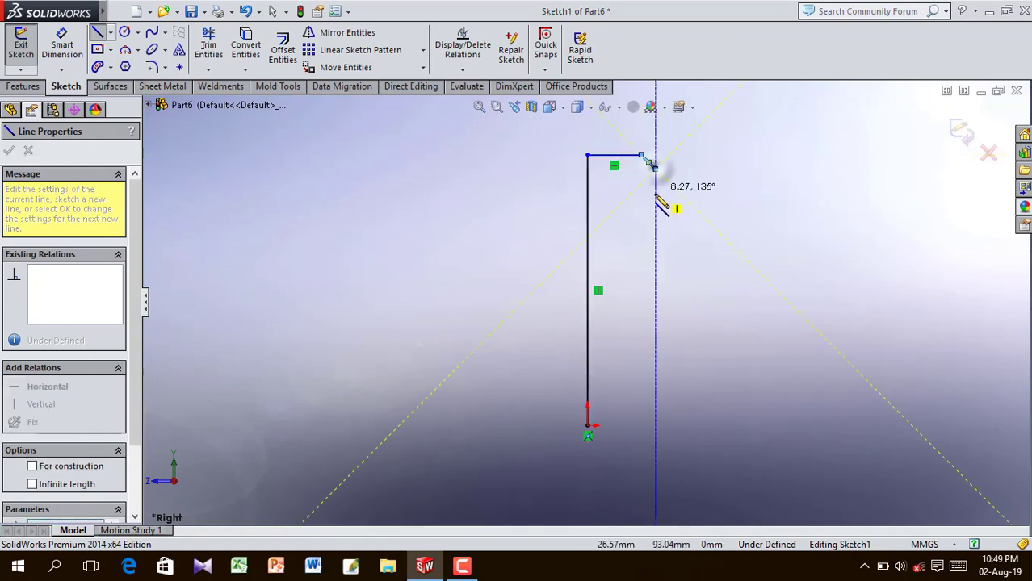
left_click(655, 168)
left_click(634, 209)
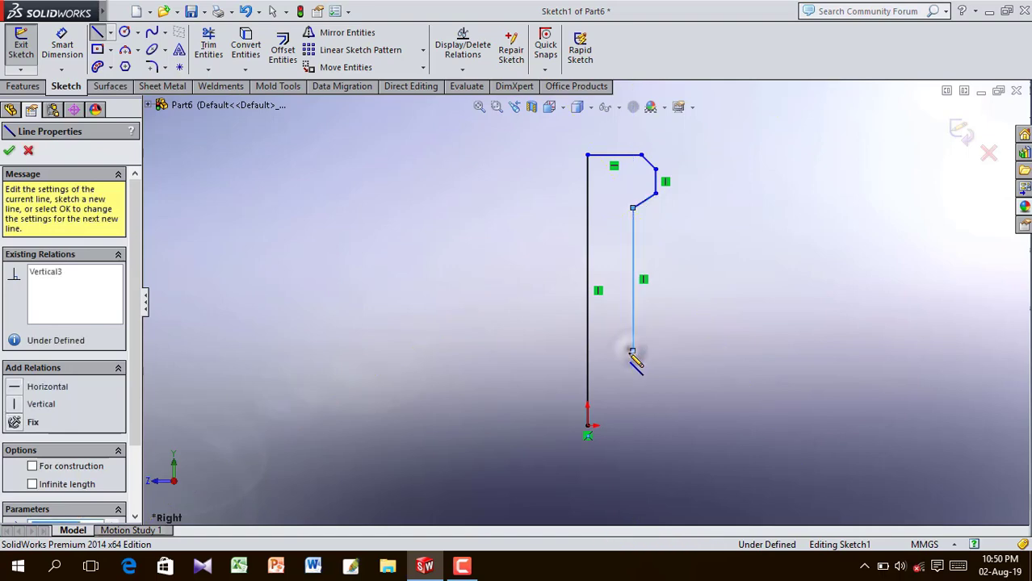
- Continue the profile down the long vertical side, around a rectangular groove about 5 mm deep, and about 11 mm inward below it
scroll(631, 352, "down", 3)
left_click(623, 330)
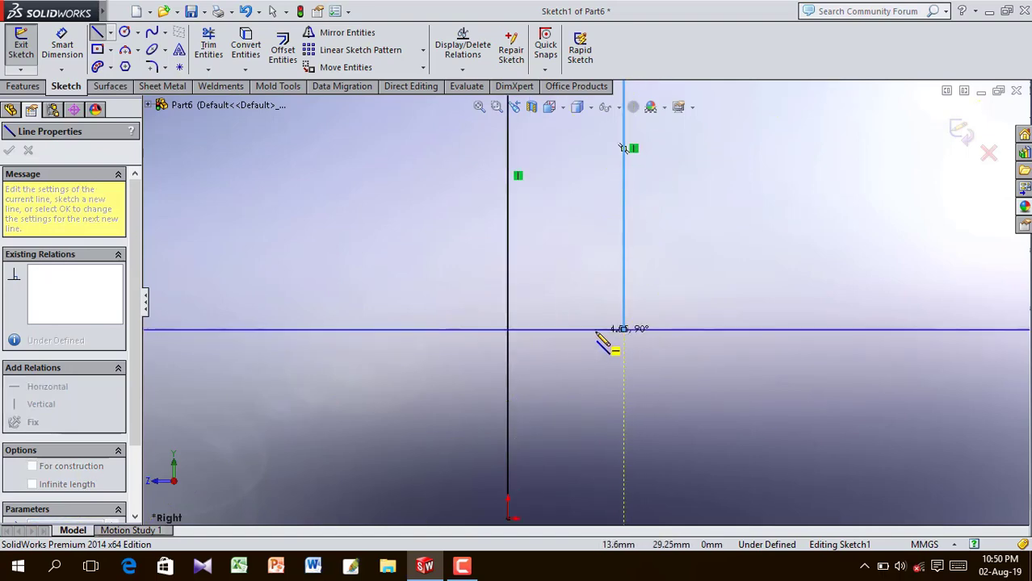
left_click(596, 329)
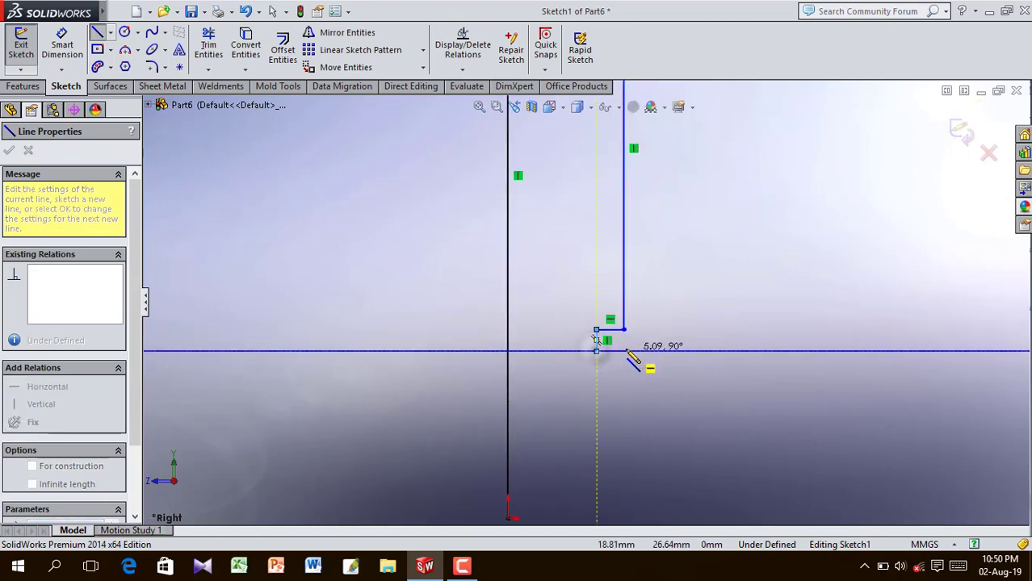
left_click(595, 351)
left_click(623, 351)
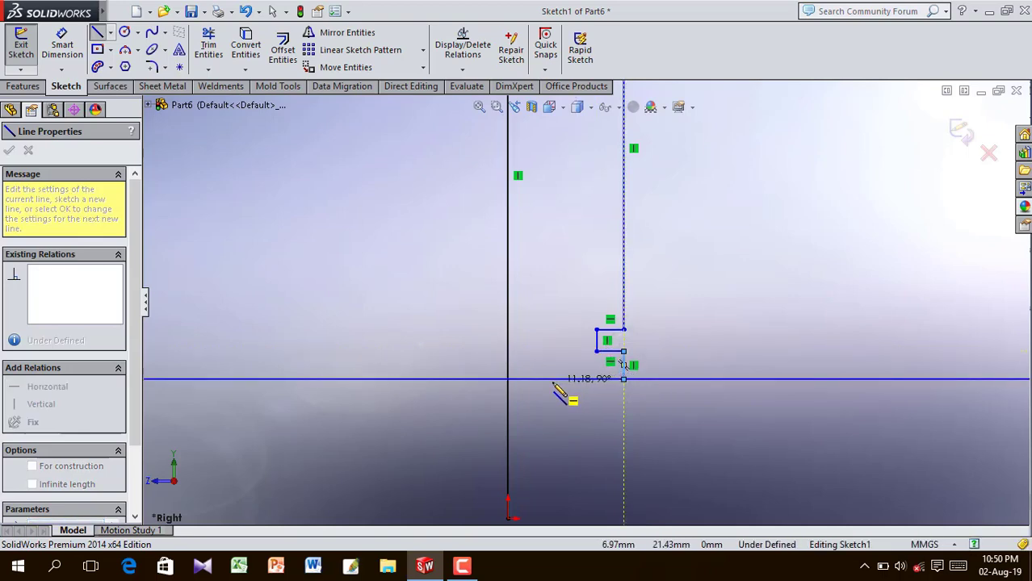
left_click(552, 381)
- Sketch a neck about 17 mm long and a wider tip about 5 mm high, closing the profile at the origin
scroll(555, 379, "up", 5)
scroll(570, 378, "down", 6)
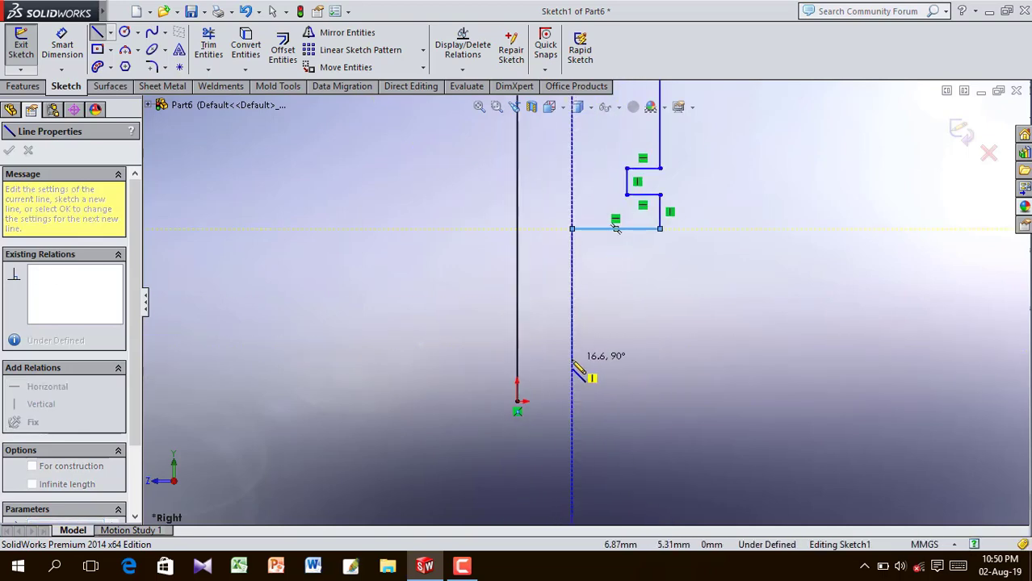
left_click(571, 360)
left_click(609, 359)
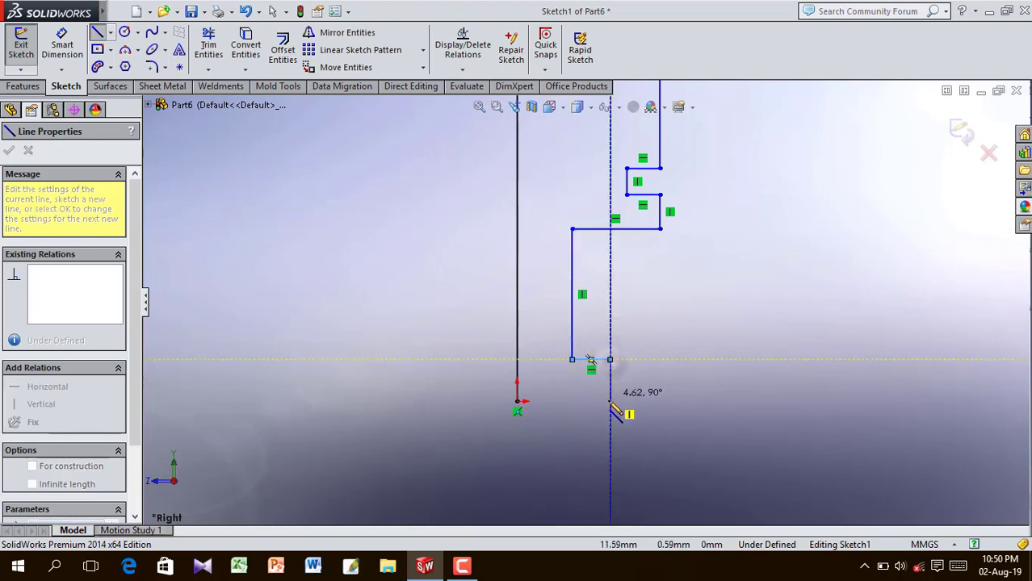
left_click(610, 401)
left_click(518, 401)
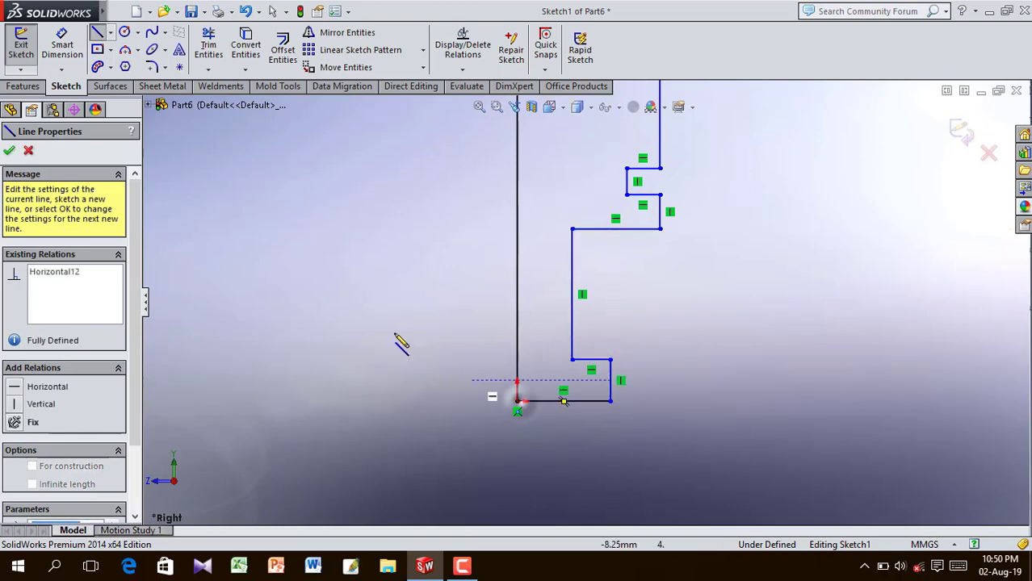
left_click(9, 152)
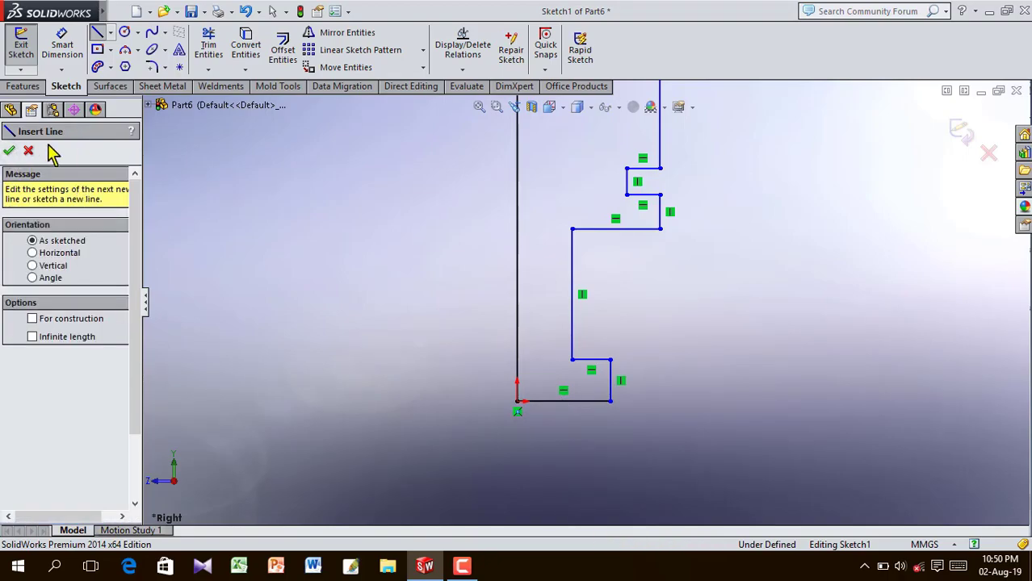
left_click(9, 152)
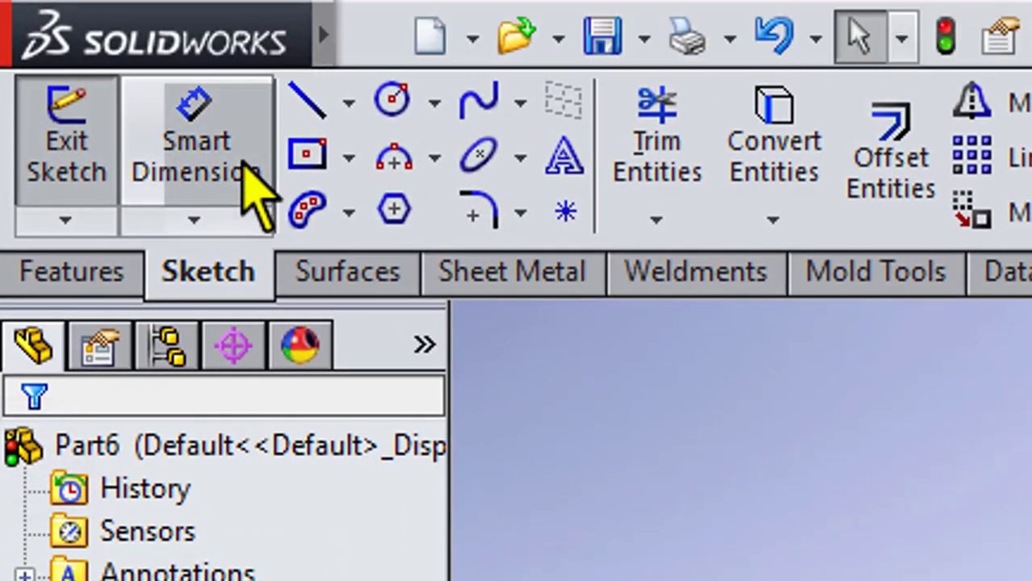
- Dimension the distance between the axis line and the long outer vertical line as 12.675 mm
left_click(243, 169)
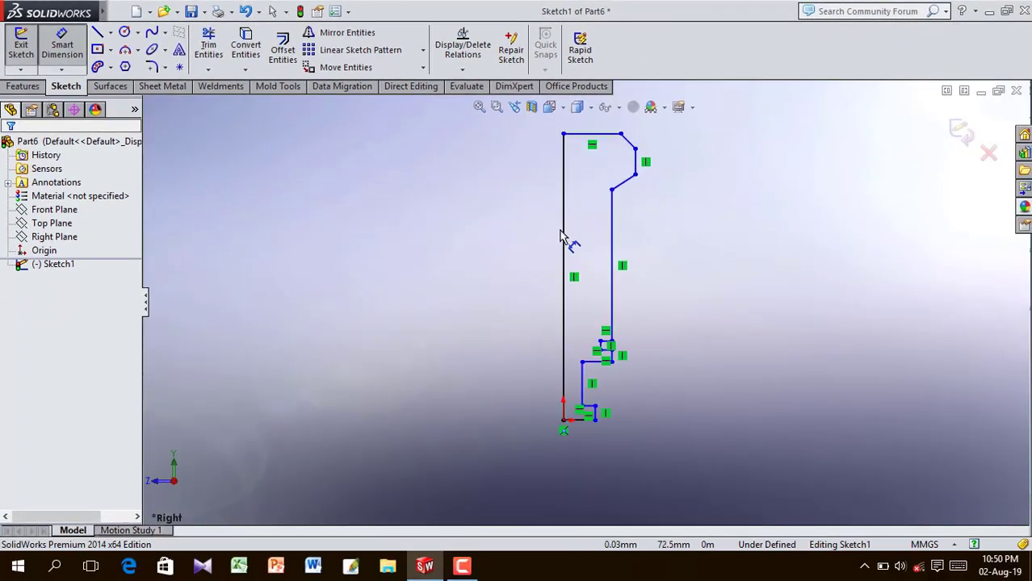
left_click(564, 249)
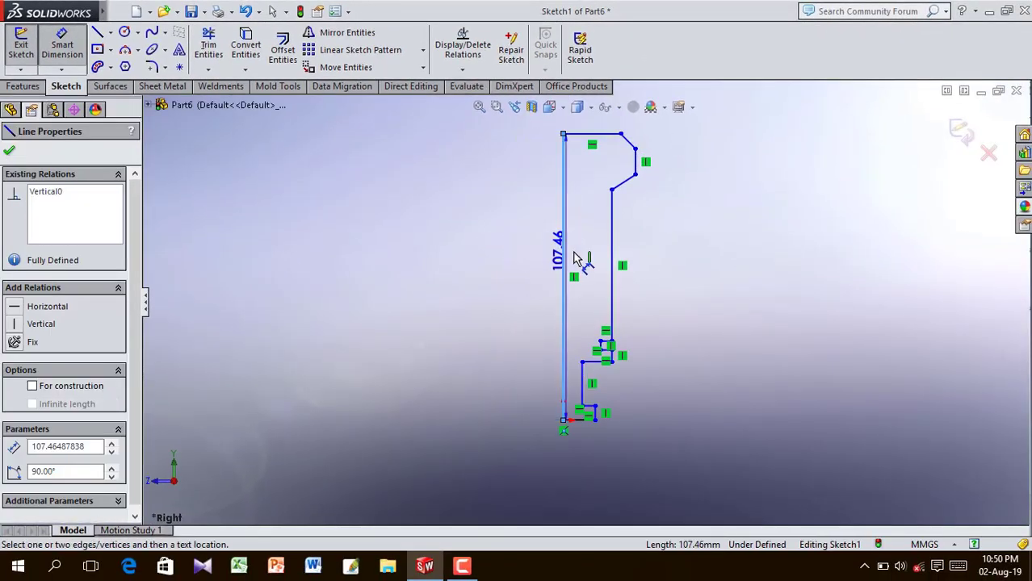
left_click(612, 258)
left_click(591, 247)
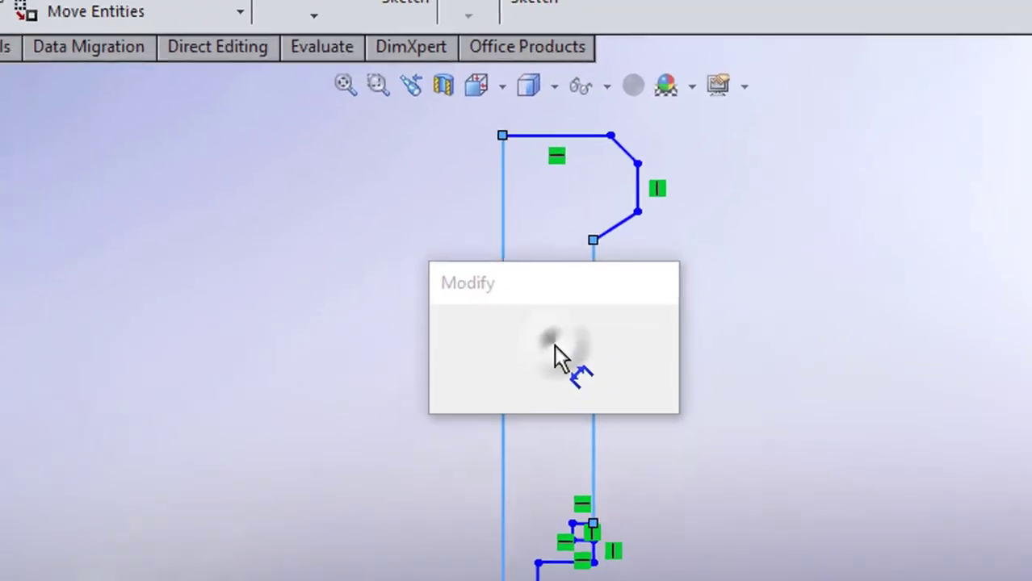
type("12.")
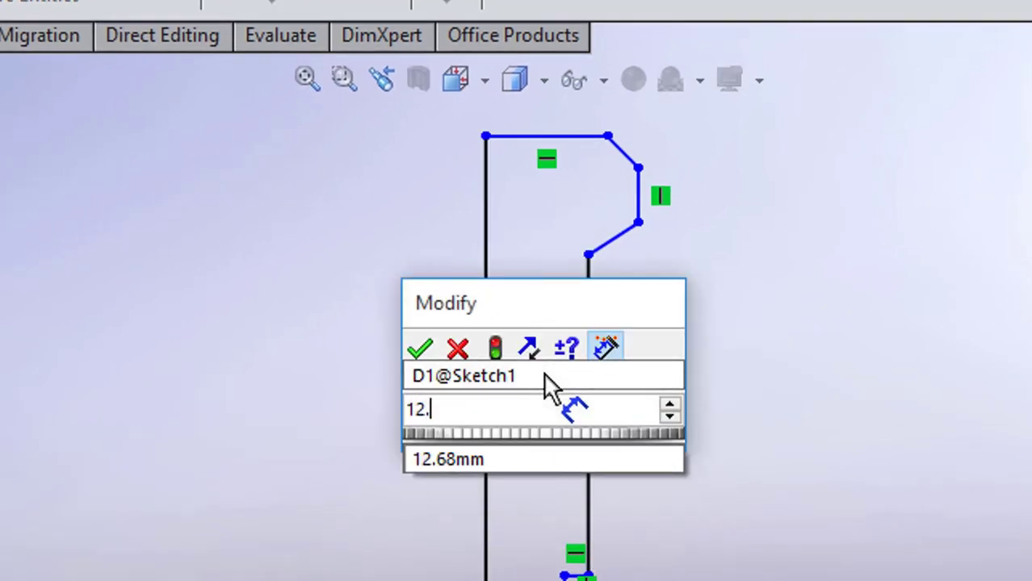
type("675")
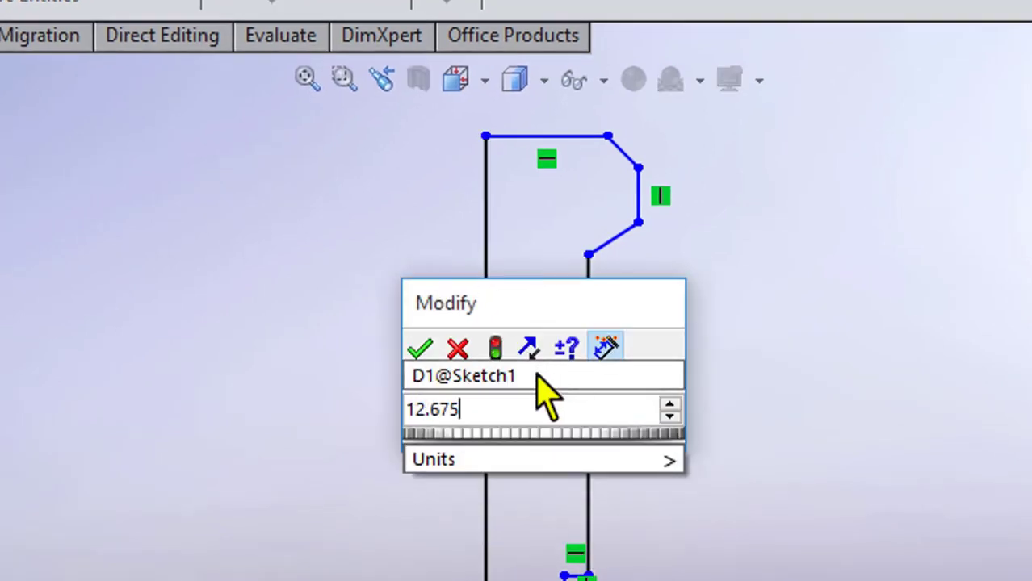
left_click(419, 348)
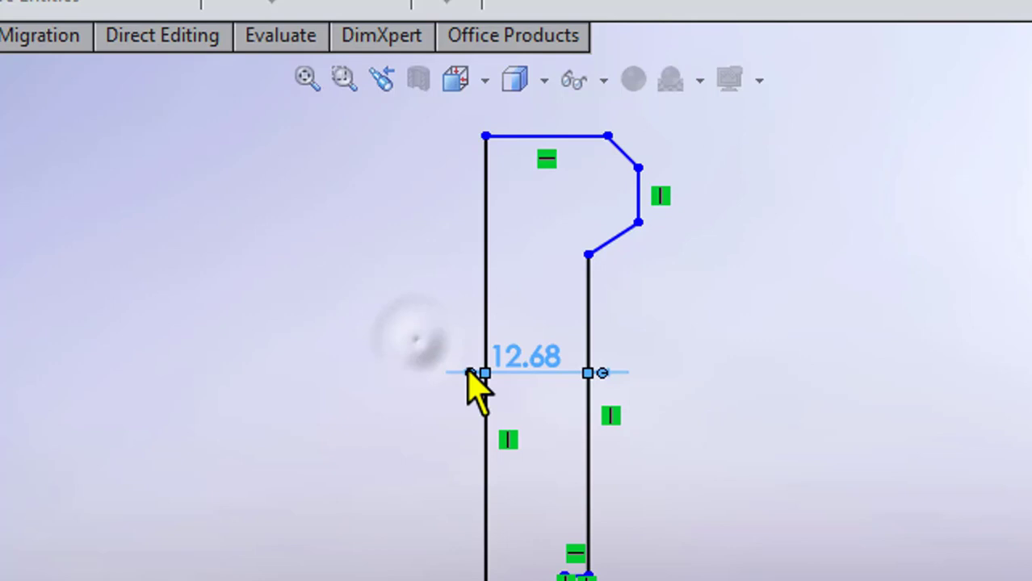
- Dimension the full height of the axis line as 133.60 mm
left_click(482, 427)
left_click(368, 453)
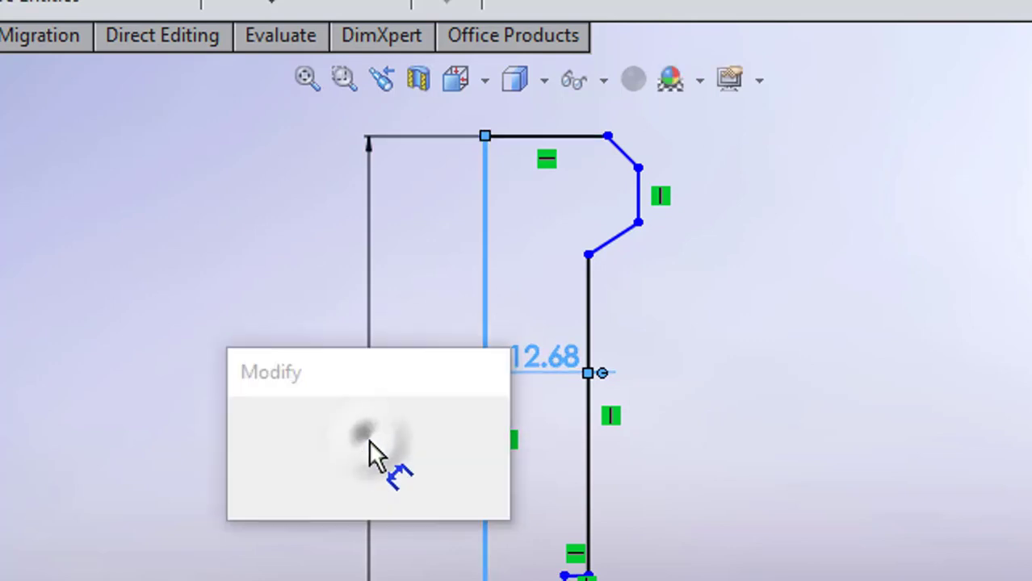
type("133")
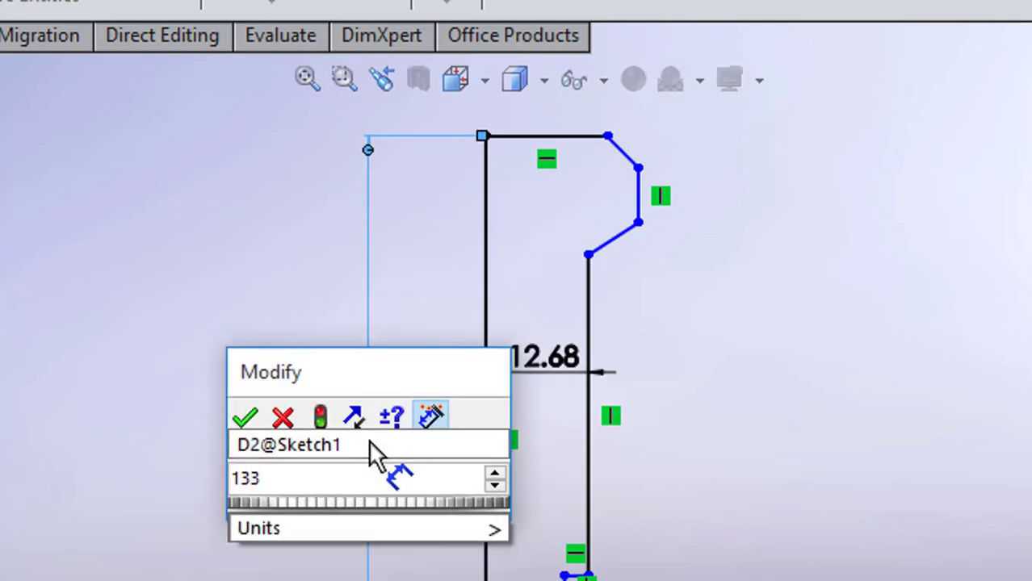
type(".60")
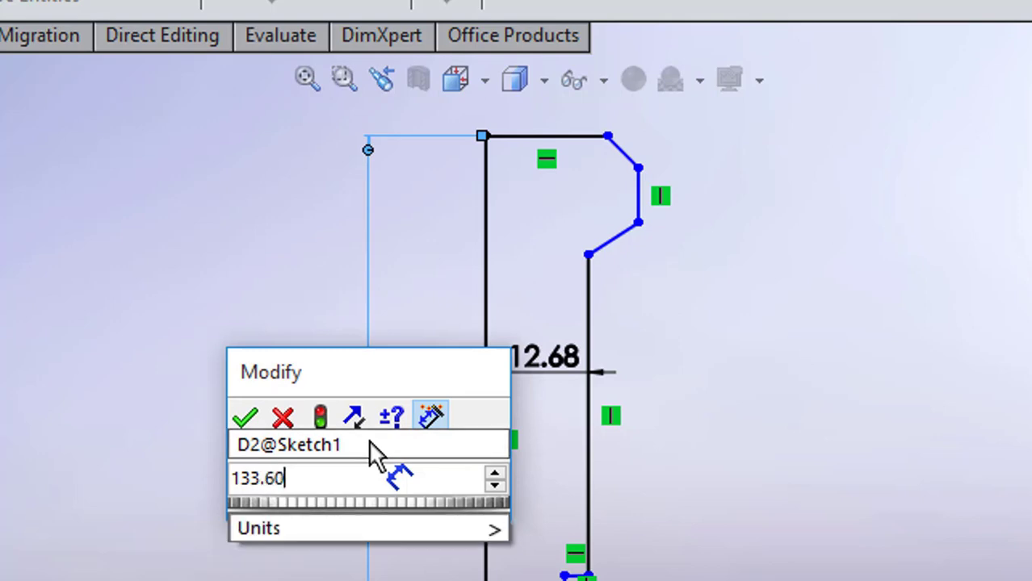
left_click(246, 416)
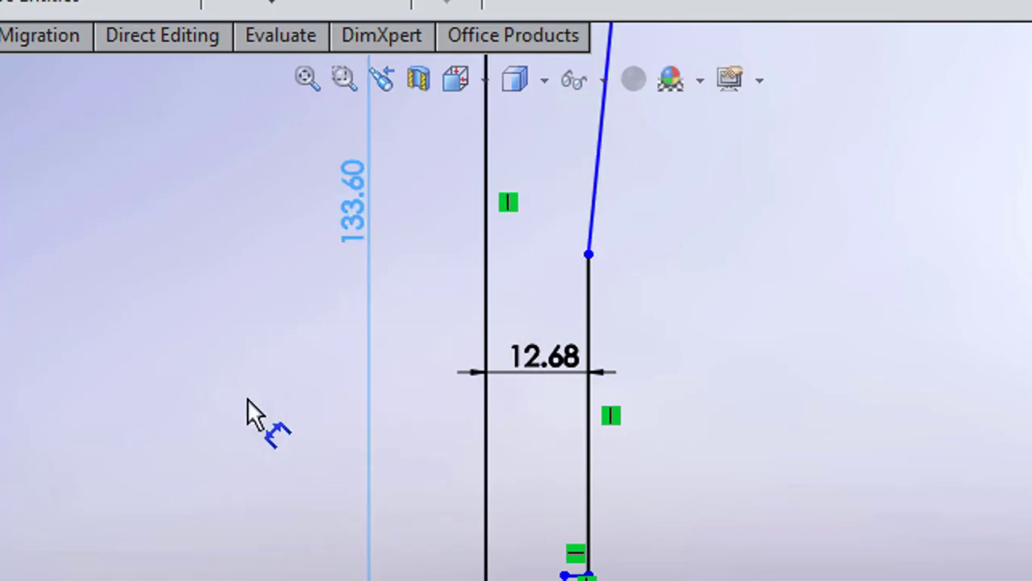
left_click(247, 397)
- Dimension the vertical distance from the profile's top horizontal line to the upper end of the long outer vertical line as 18 mm
scroll(408, 272, "up", 7)
scroll(508, 272, "down", 5)
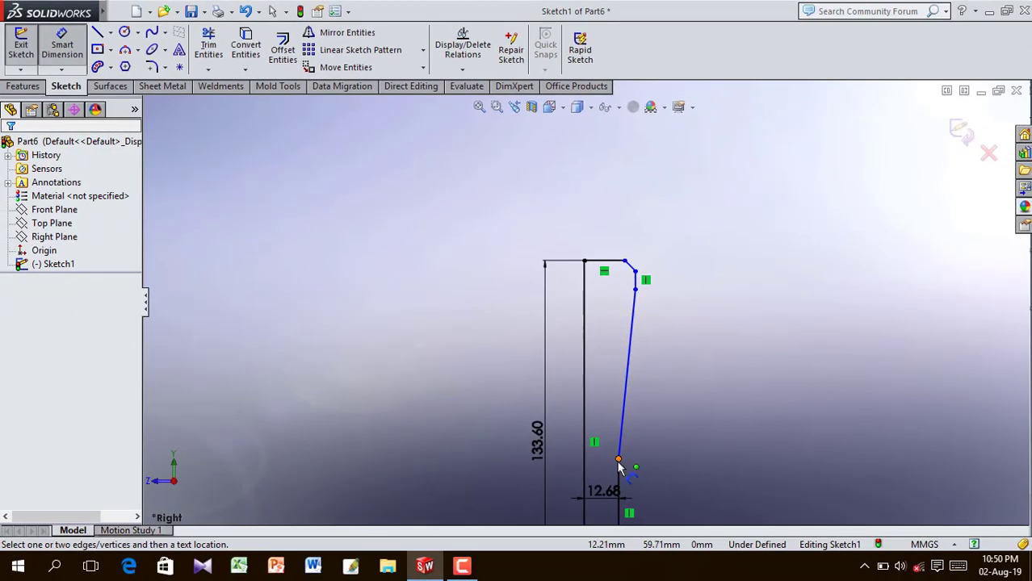
left_click(615, 510)
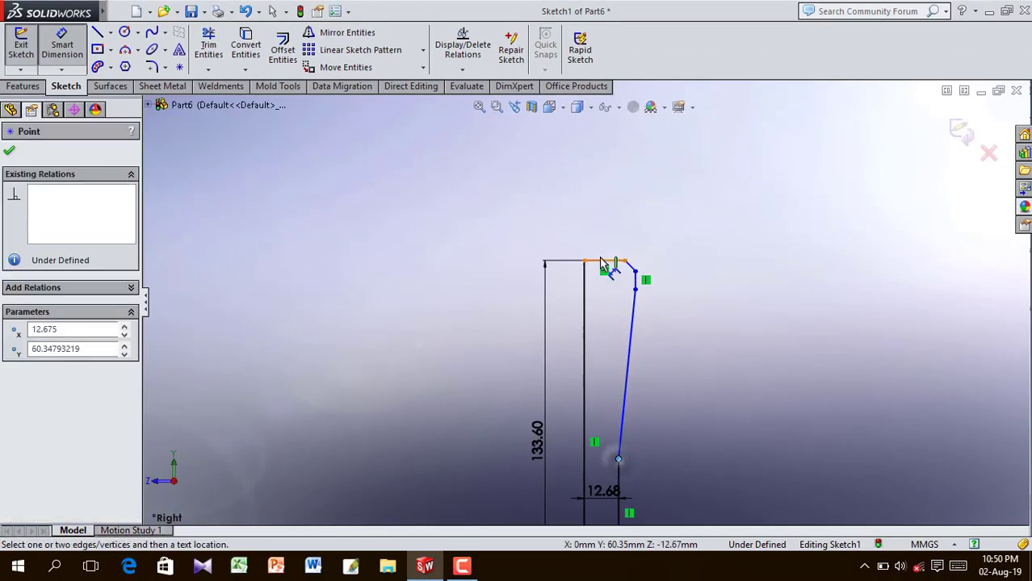
left_click(632, 311)
left_click(680, 306)
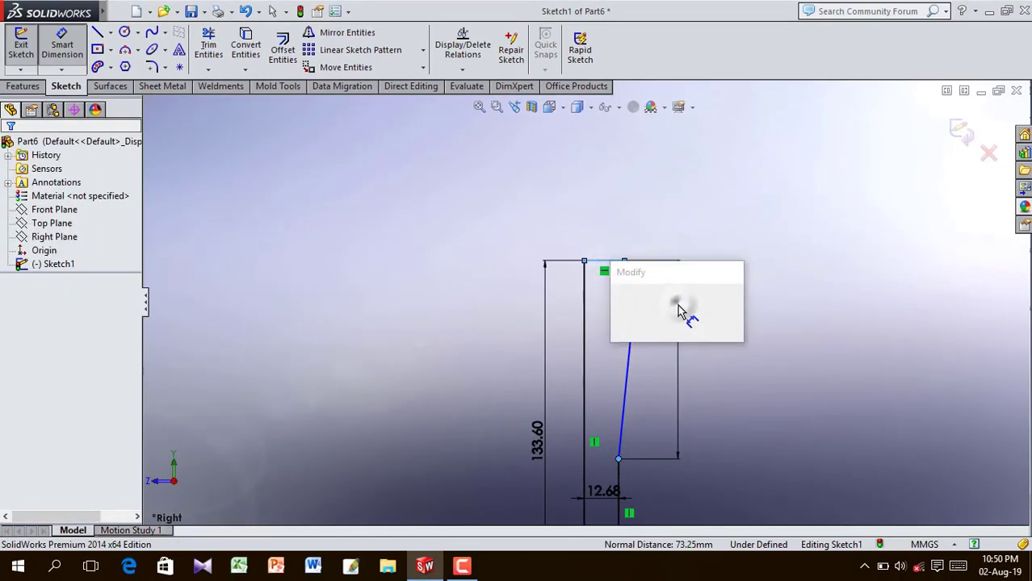
type("18")
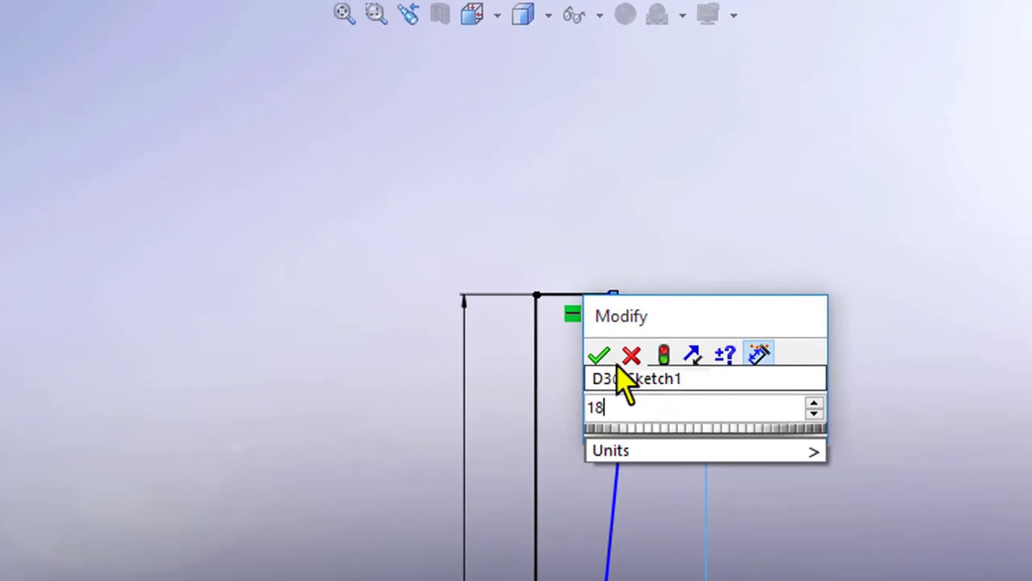
left_click(599, 361)
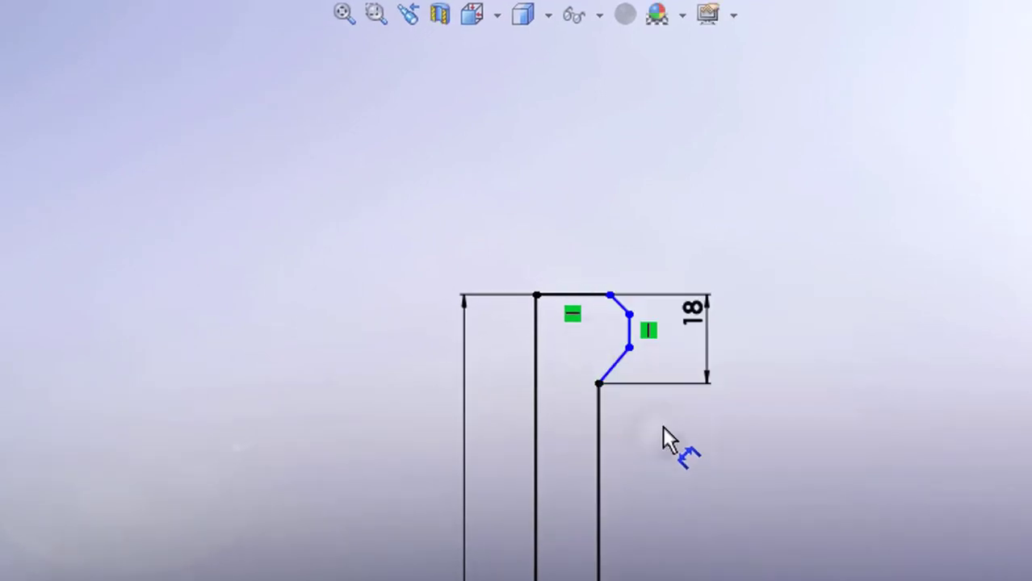
- Dimension the vertical height of the upper slanted line at the punch head as 6 mm
scroll(670, 371, "down", 5)
left_click(502, 246)
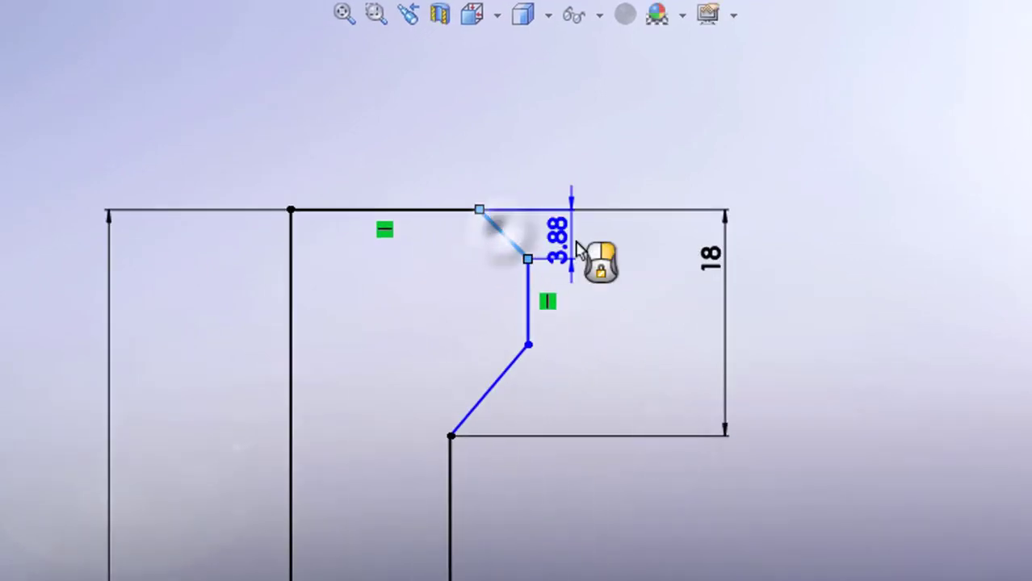
left_click(598, 257)
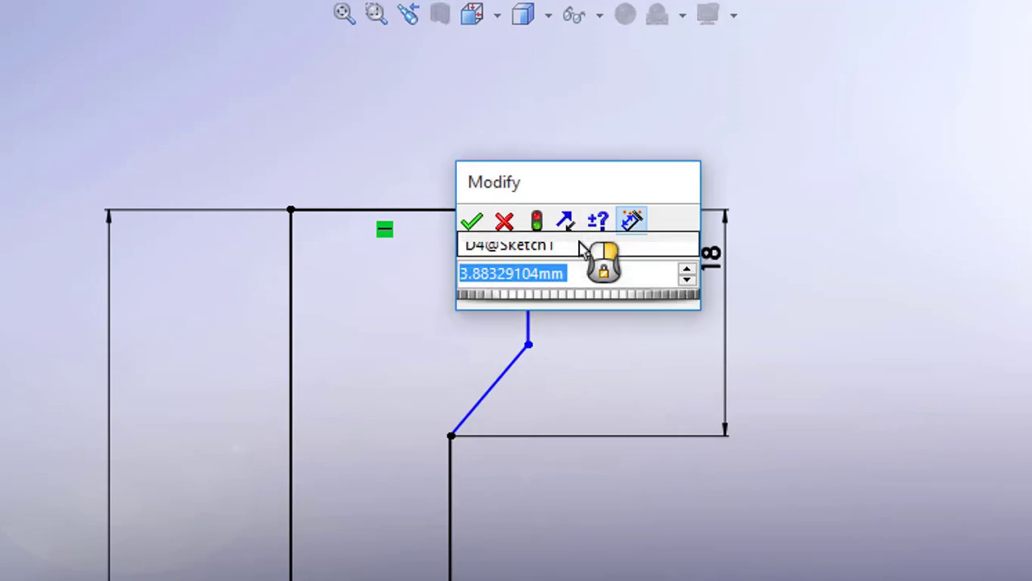
type("6")
left_click(473, 222)
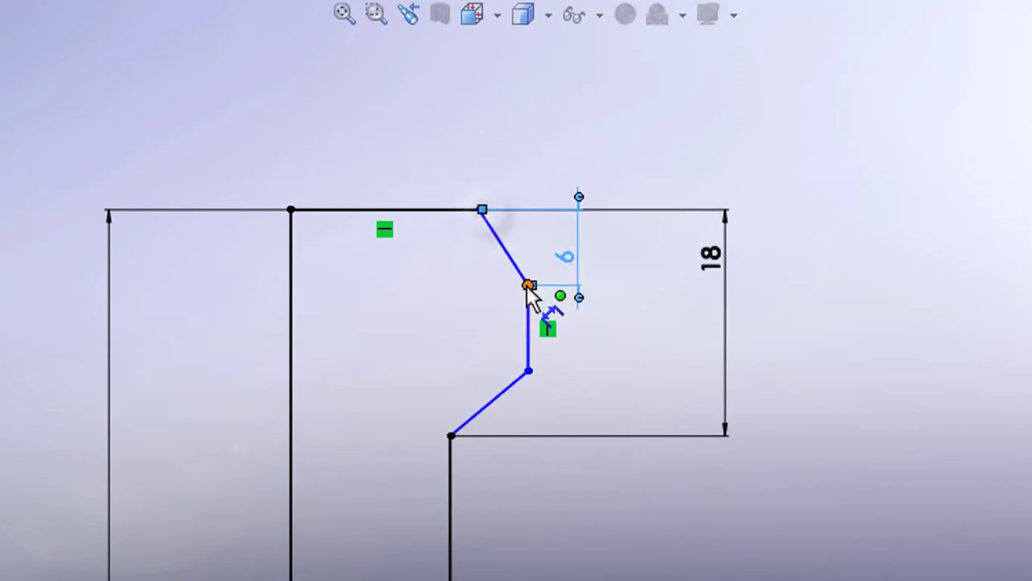
- Dimension the short vertical line between the head's two slanted lines as 6 mm
left_click(529, 331)
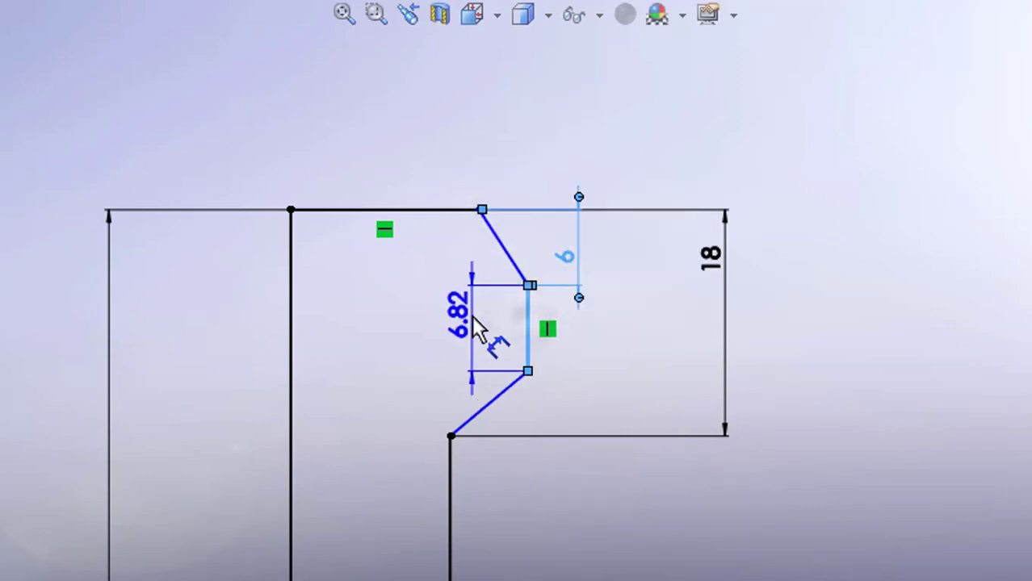
left_click(473, 320)
type("6")
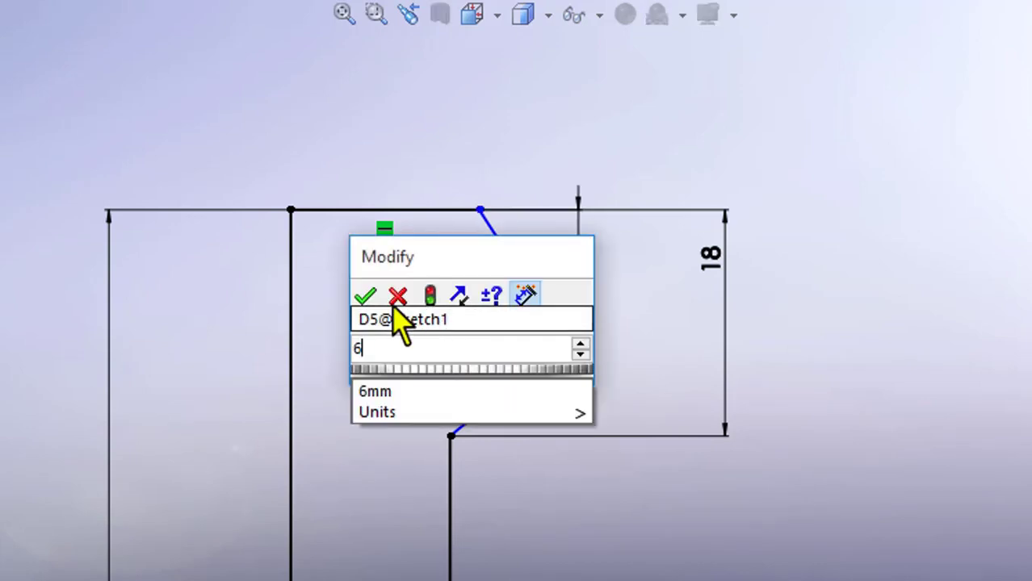
left_click(364, 297)
left_click(365, 395)
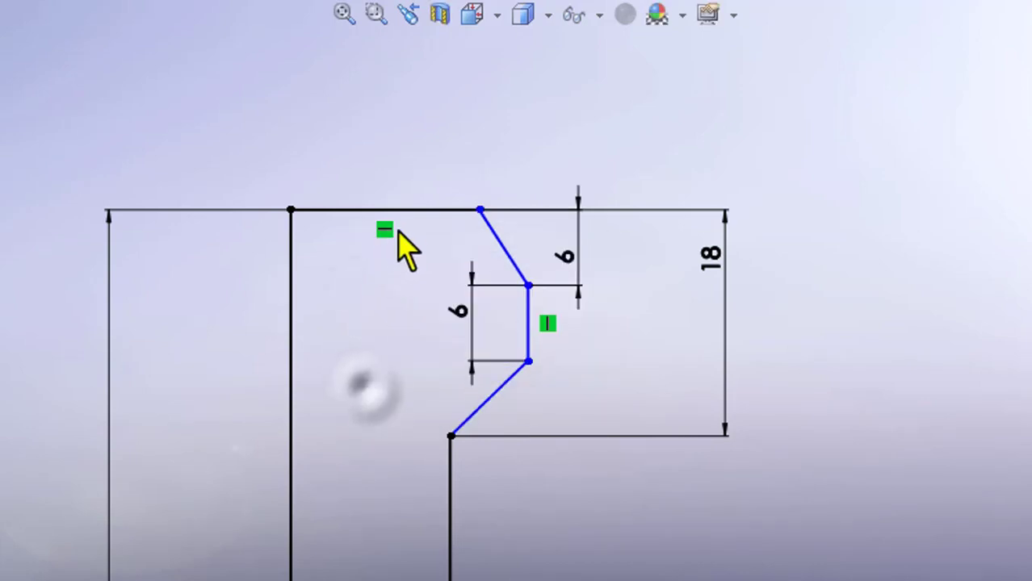
- Dimension the angle between the top horizontal line and the upper slanted line as 150°
left_click(418, 210)
left_click(502, 250)
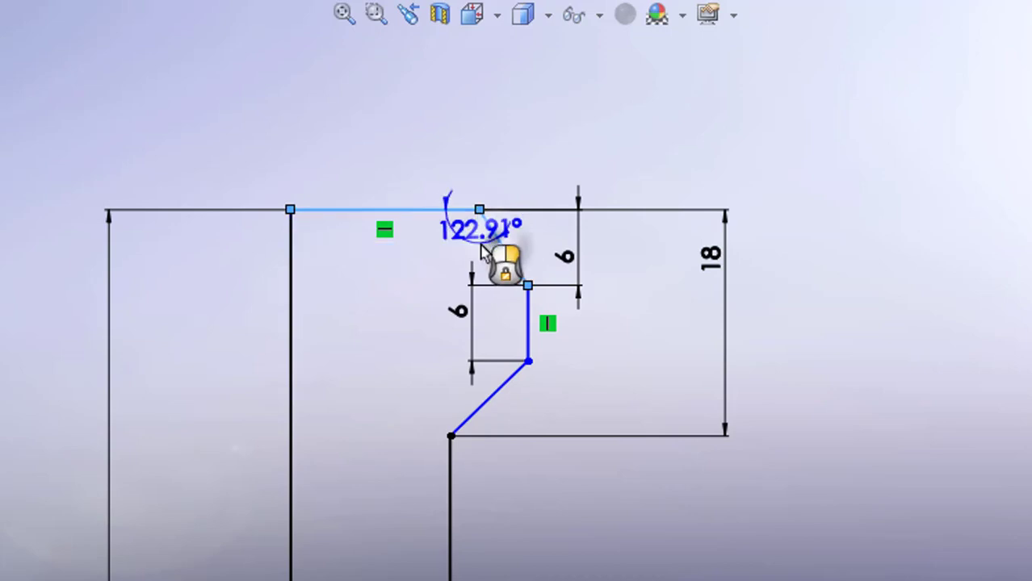
left_click(472, 253)
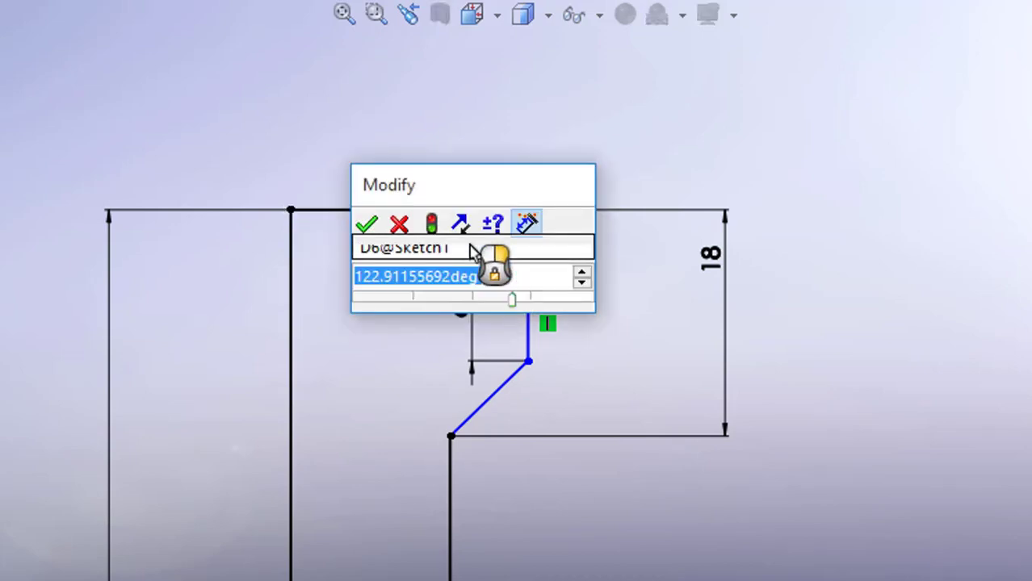
type("150")
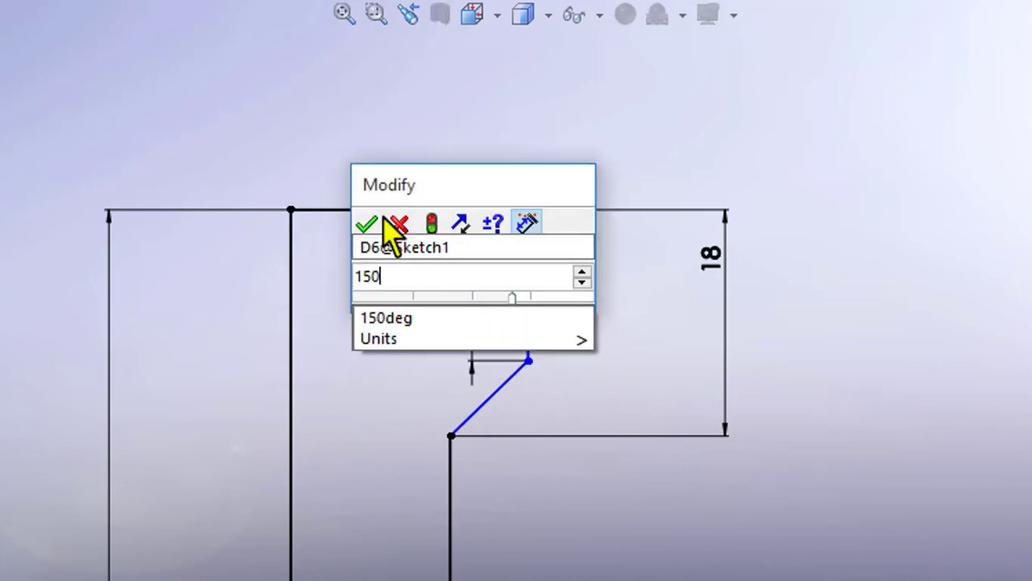
left_click(367, 224)
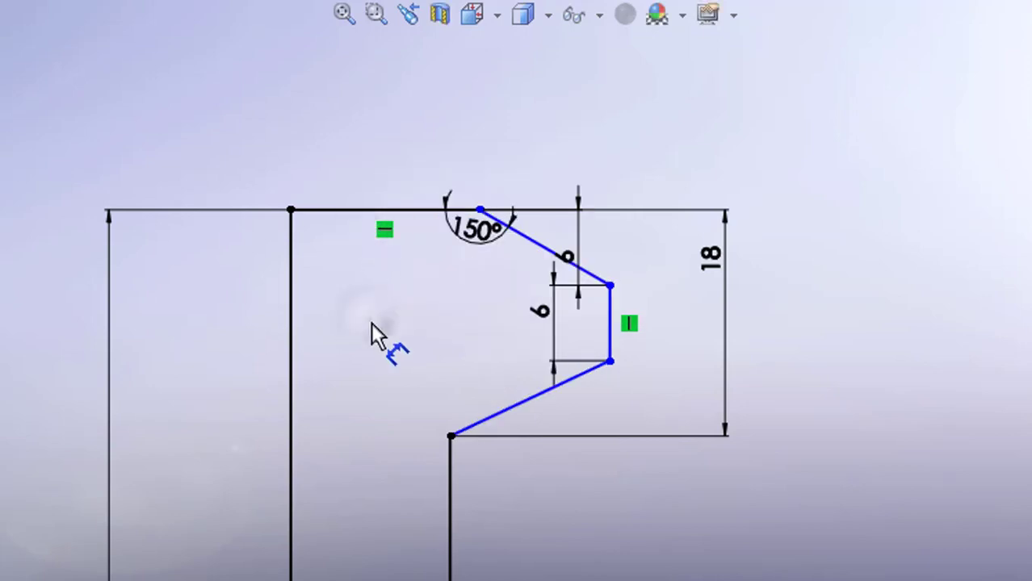
- Dimension the height of the tip's outer vertical line at the base of the profile as 4 mm
scroll(370, 322, "up", 10)
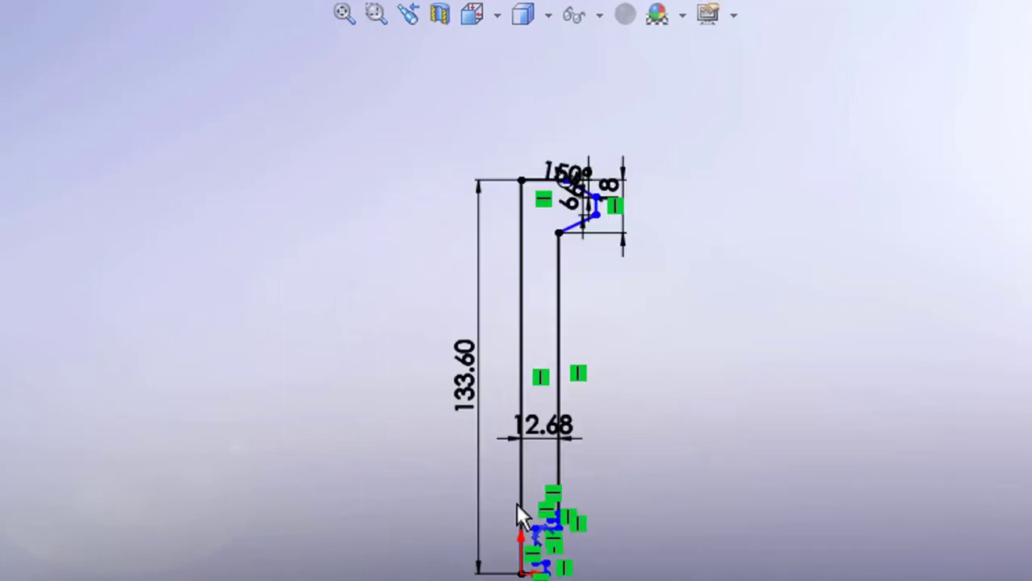
scroll(582, 484, "down", 3)
scroll(767, 282, "down", 4)
scroll(717, 410, "down", 3)
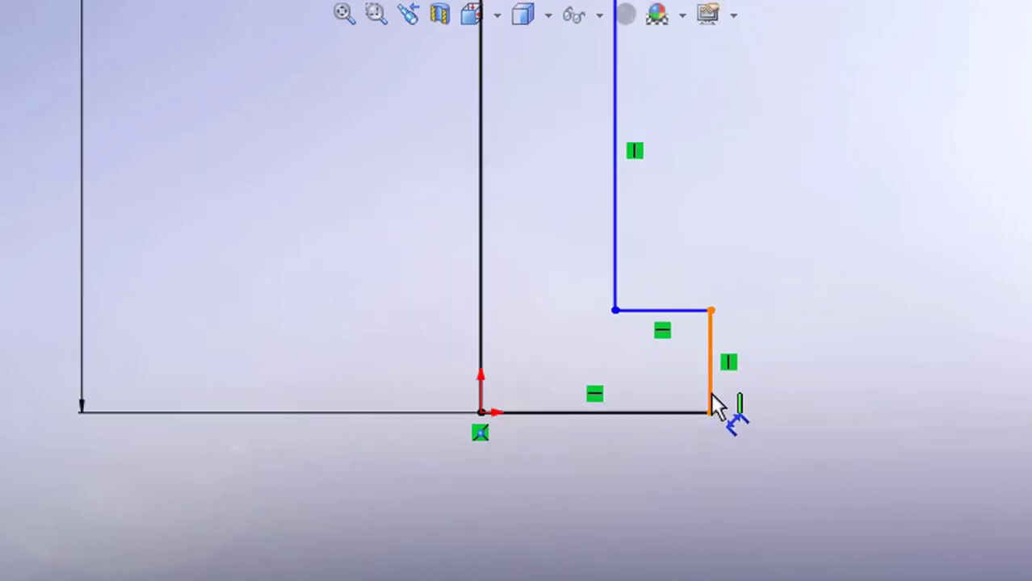
left_click(731, 390)
left_click(779, 364)
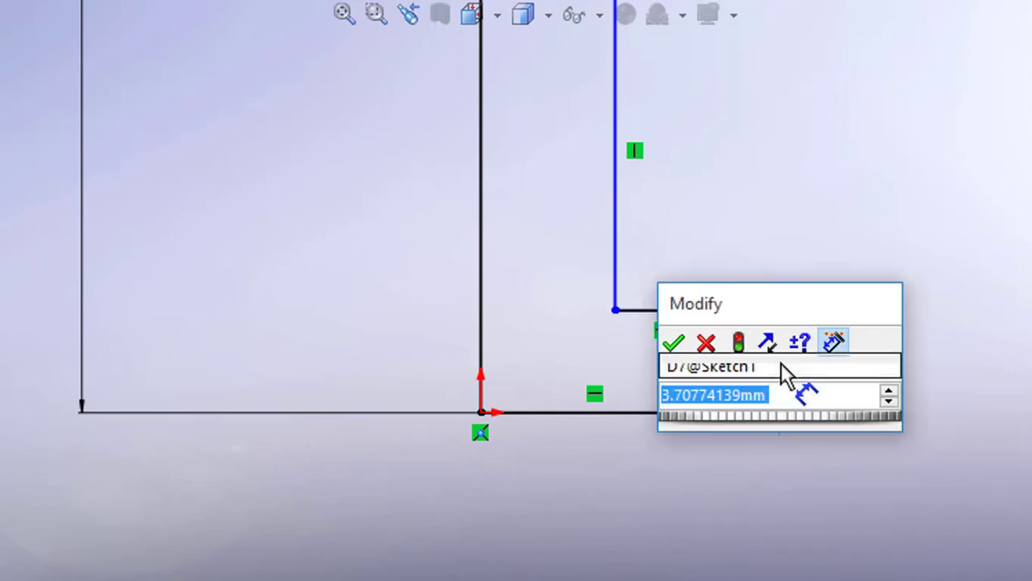
type("4")
left_click(676, 346)
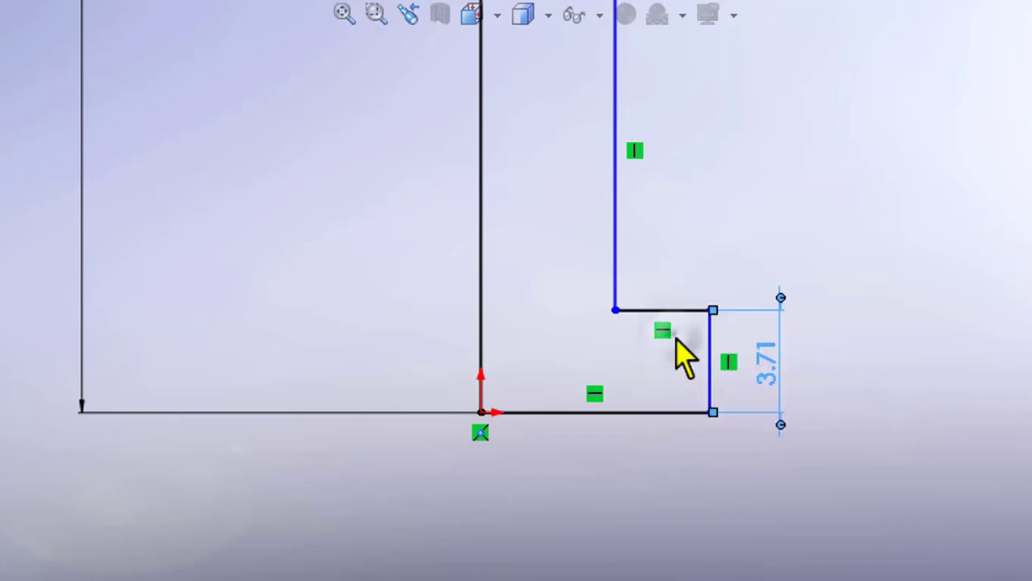
- Dimension the inner vertical line of the rectangular groove as 4 mm
key("z")
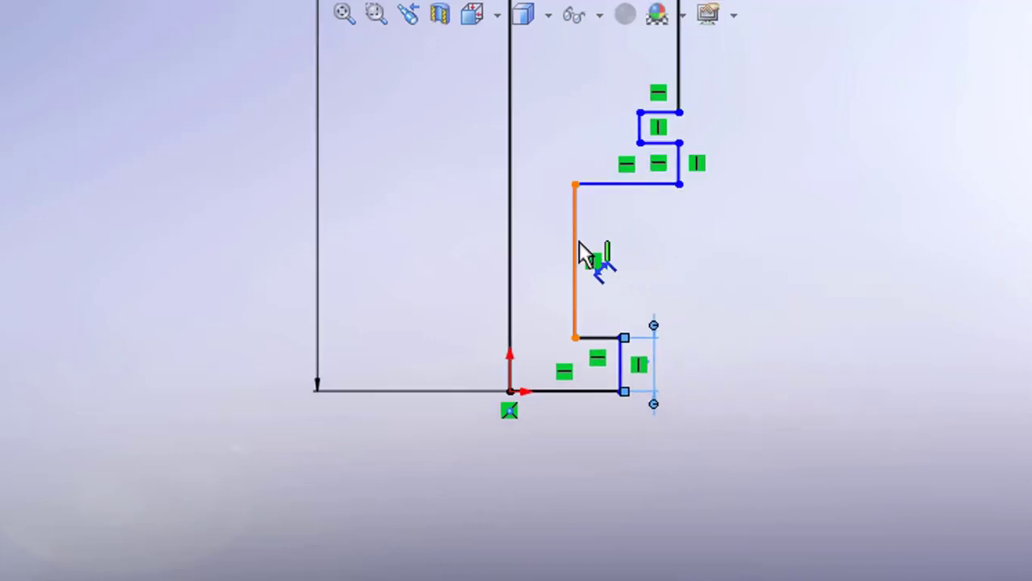
scroll(643, 177, "up", 3)
scroll(645, 179, "down", 7)
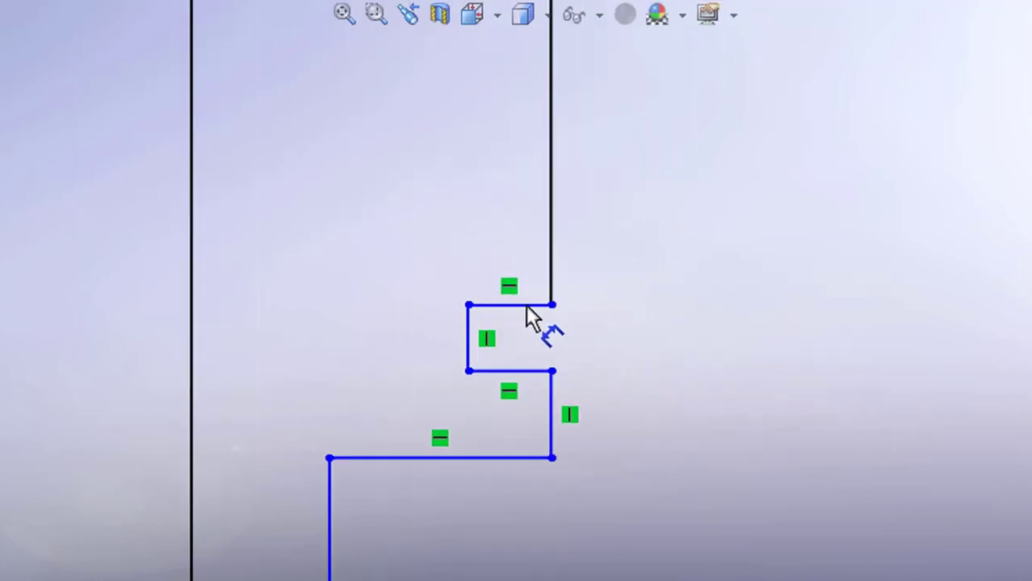
left_click(469, 339)
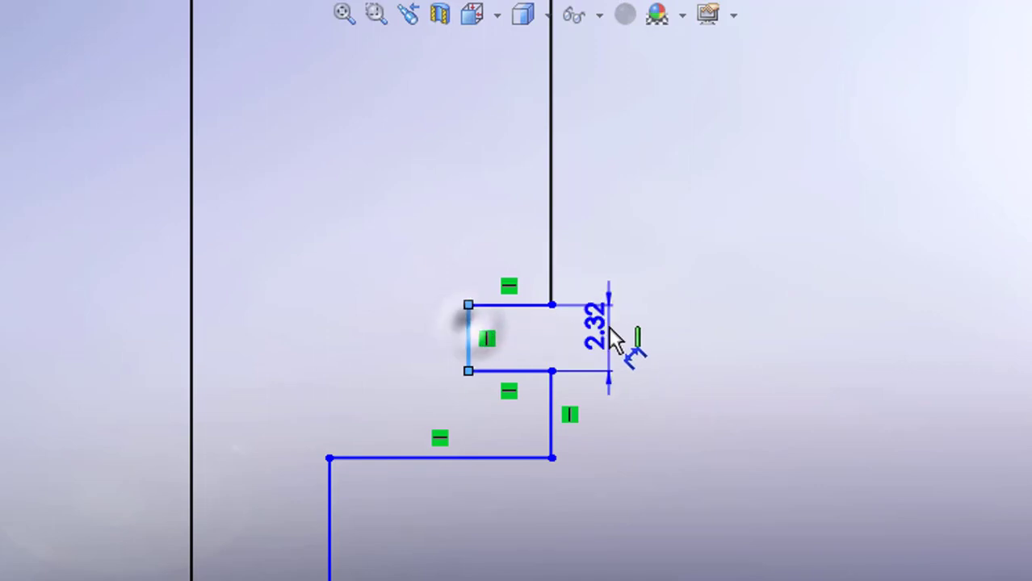
left_click(628, 343)
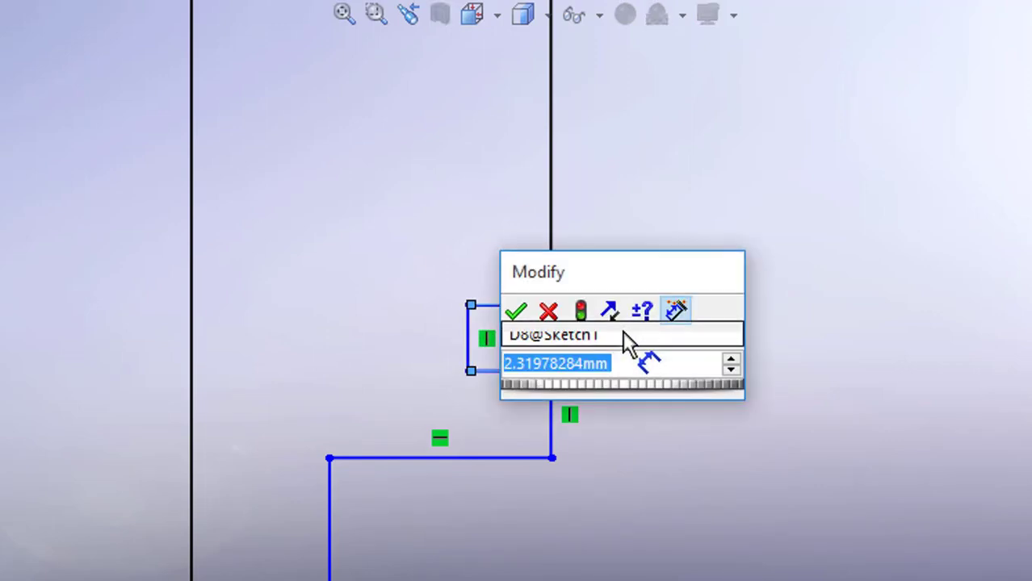
type("4")
left_click(517, 312)
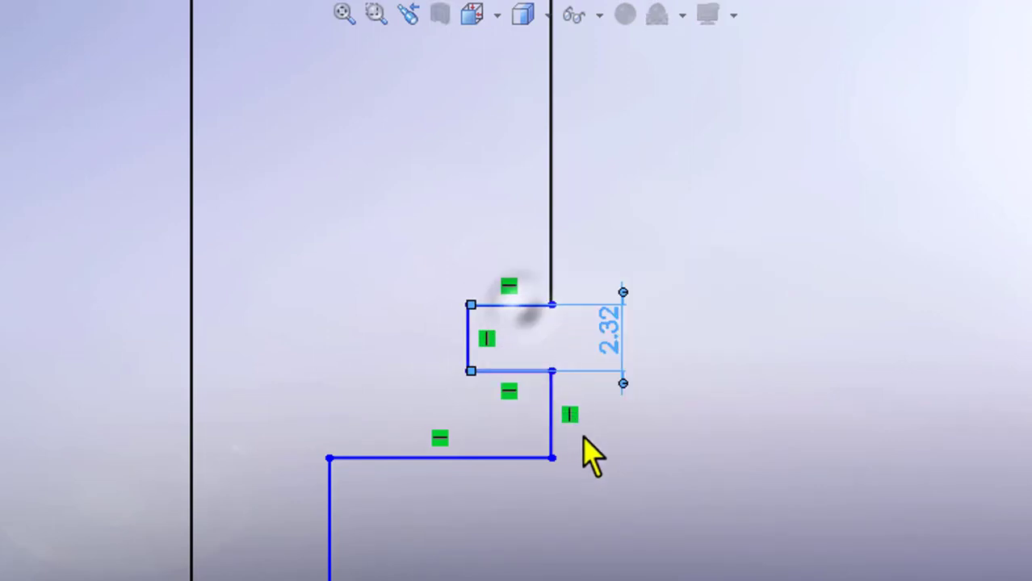
- Dimension the short vertical line below the groove as 2 mm and the groove's lower horizontal line as 1 mm
left_click(549, 434)
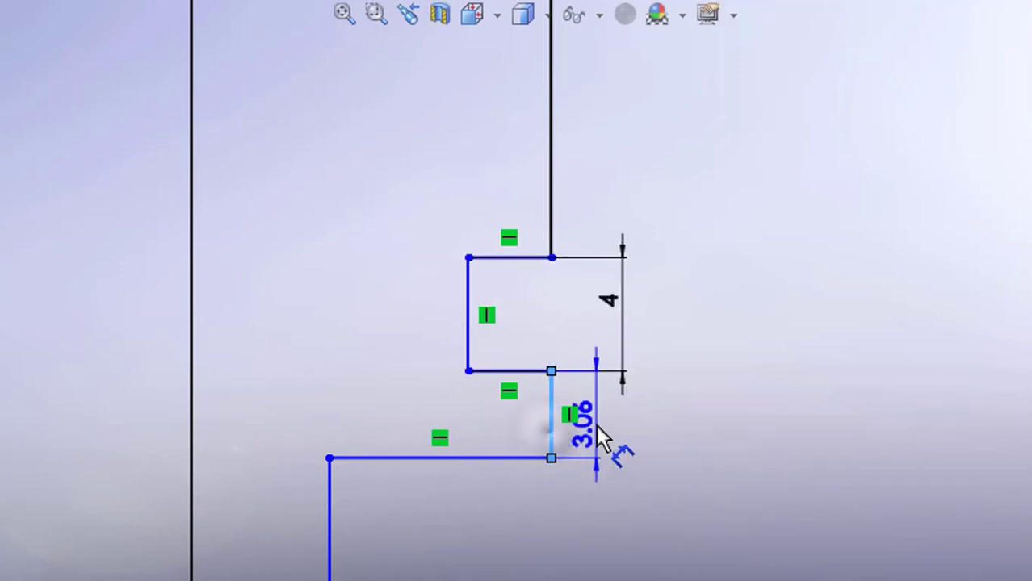
left_click(596, 425)
type("2")
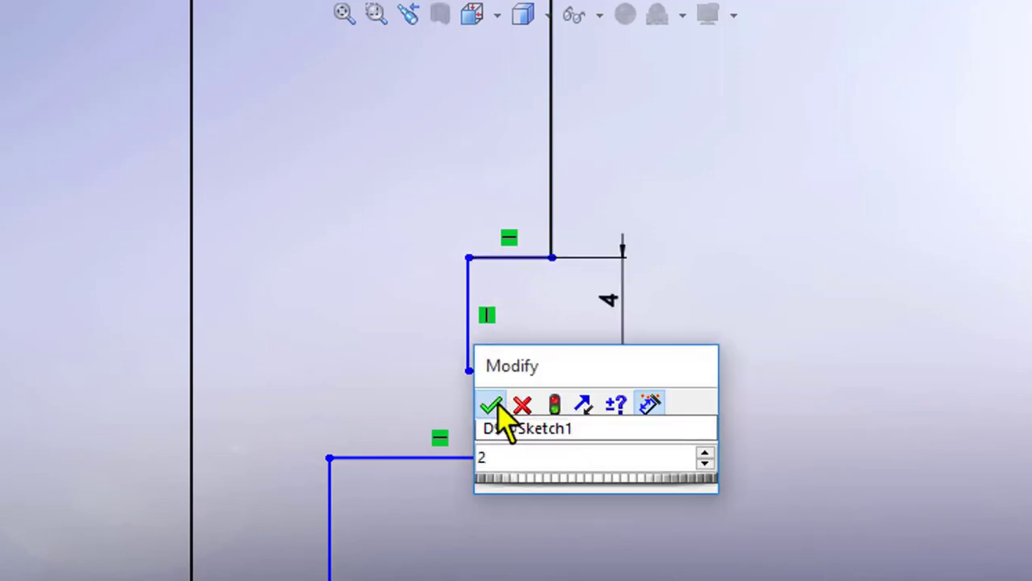
left_click(491, 406)
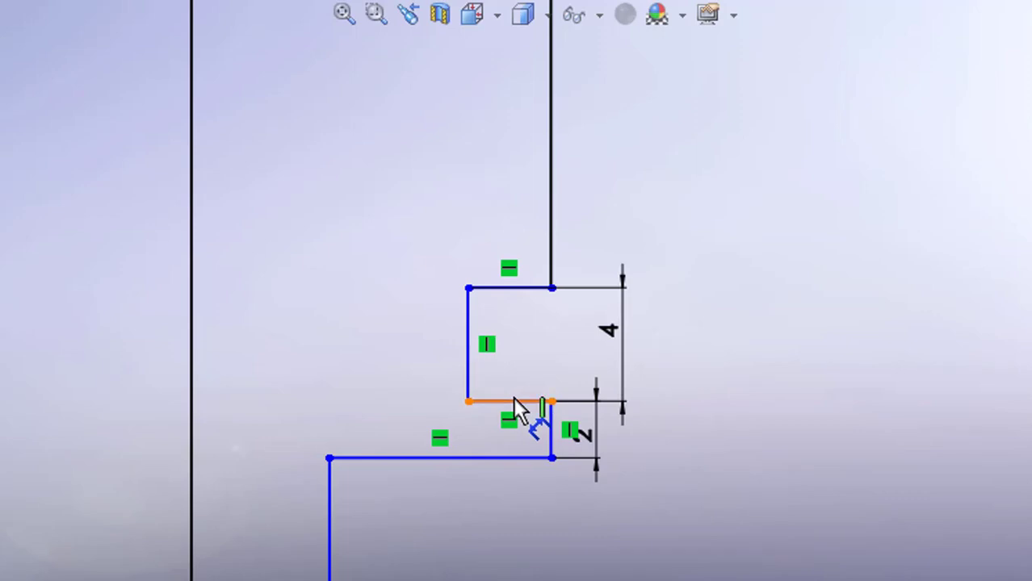
left_click(515, 400)
left_click(514, 386)
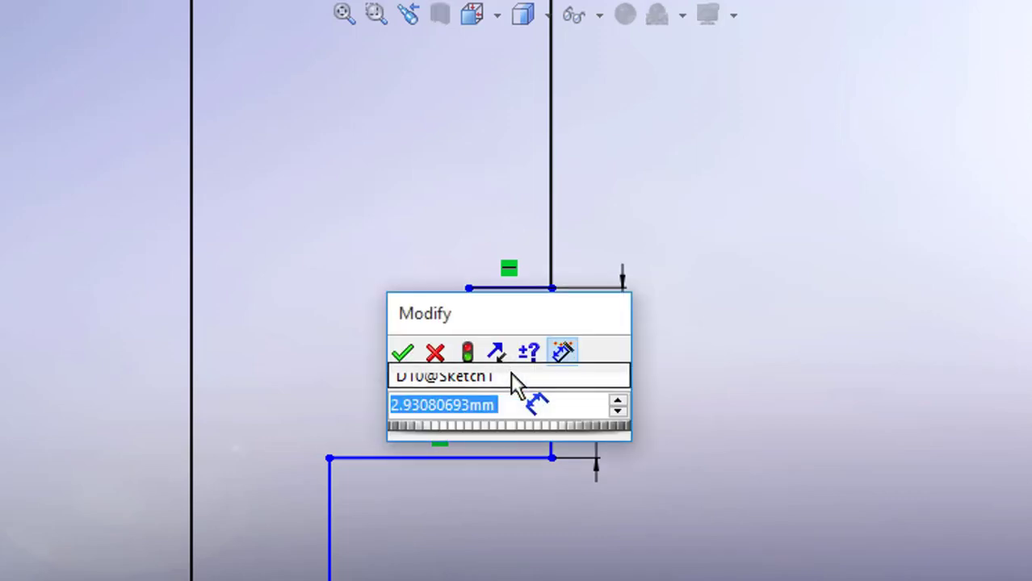
type("1")
left_click(403, 353)
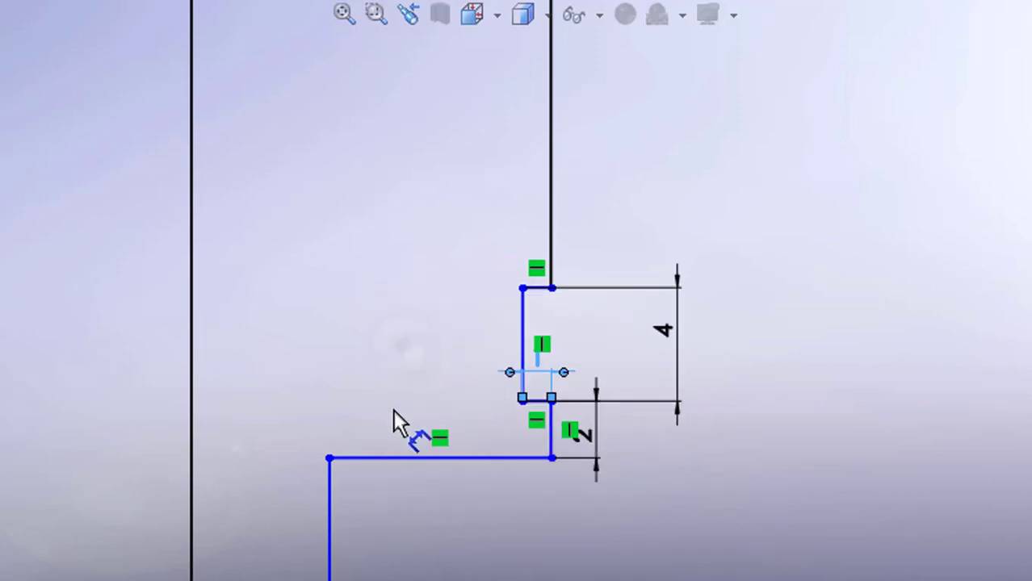
- Dimension the distance between the axis line and the neck's vertical line as 6 mm
scroll(444, 510, "up", 3)
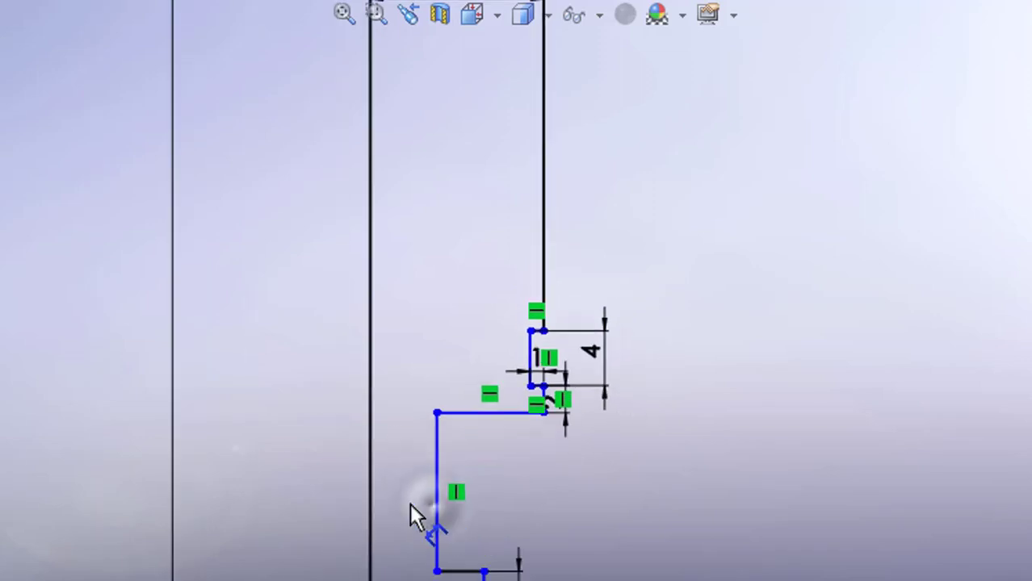
left_click(436, 507)
left_click(371, 498)
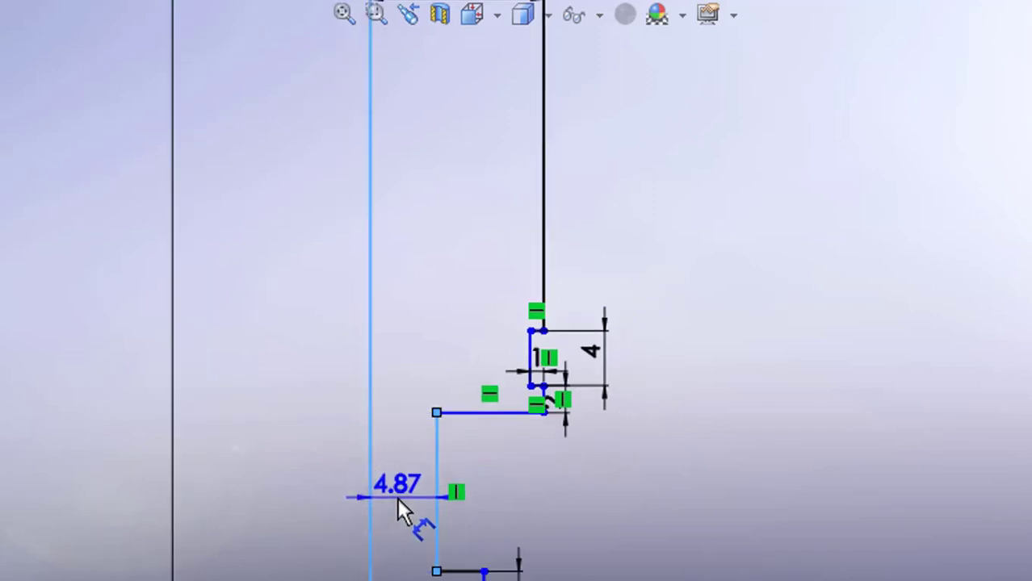
left_click(397, 499)
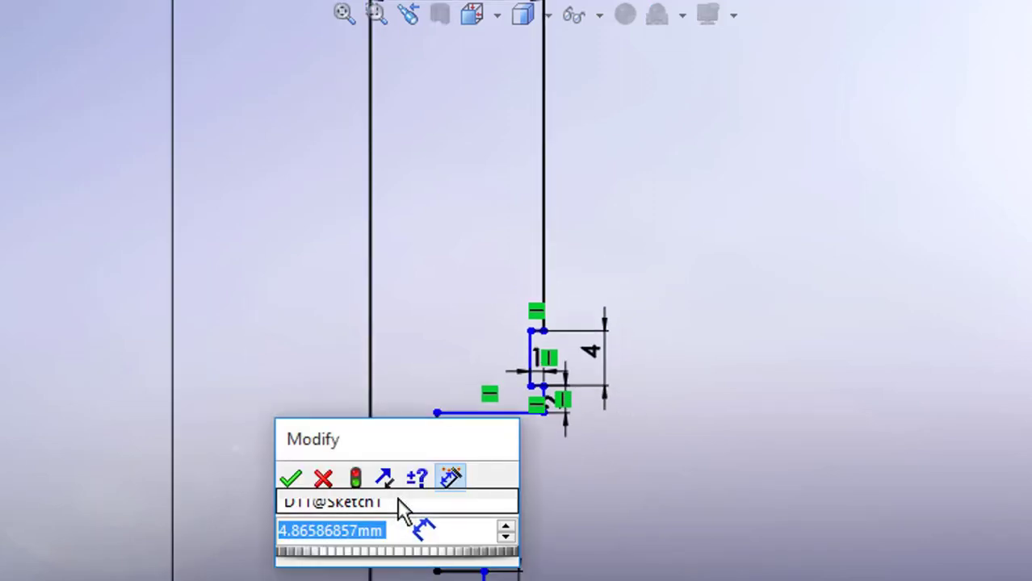
type("6")
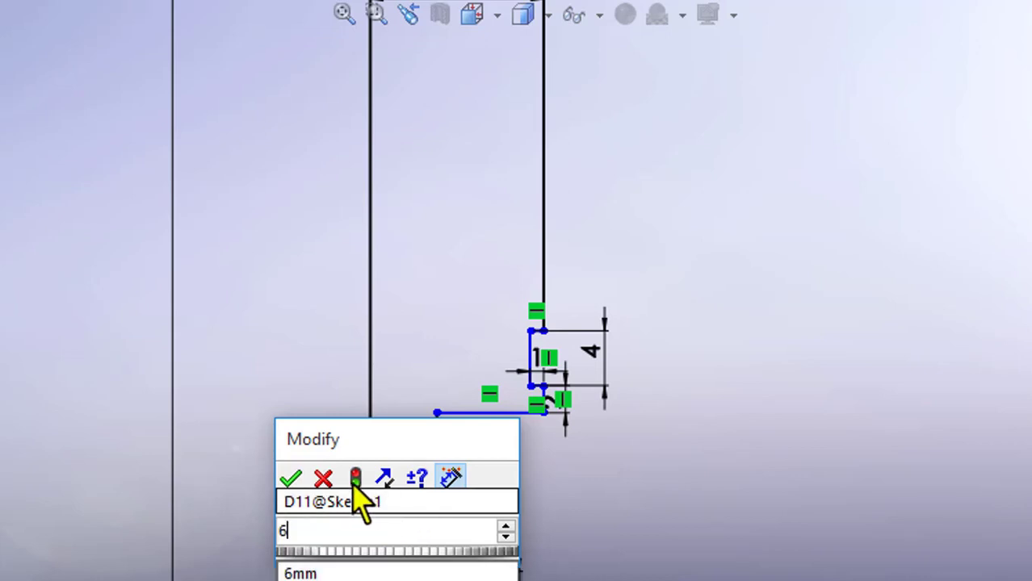
left_click(289, 478)
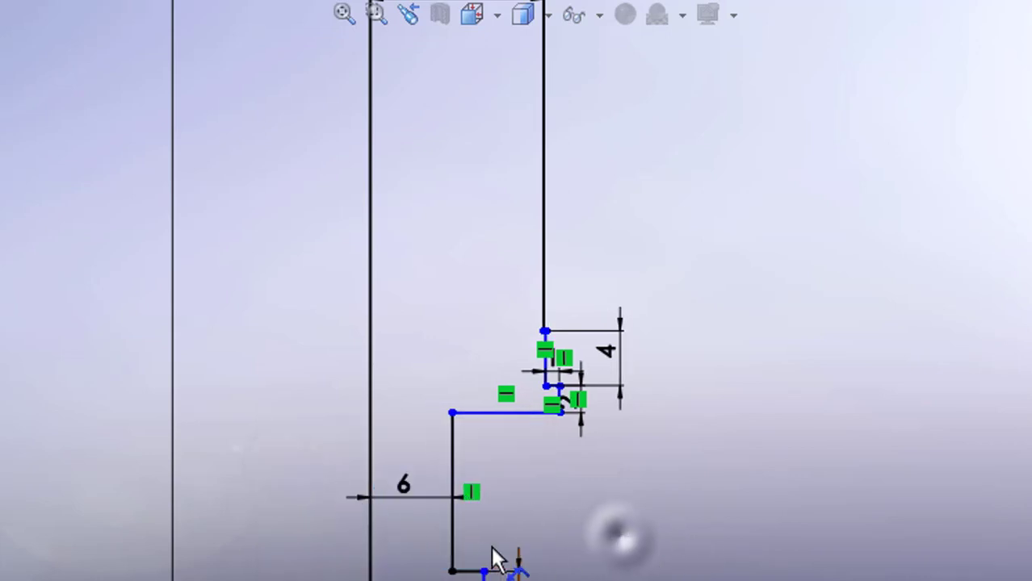
- Dimension the short horizontal line joining the neck to the tip as 1 mm
scroll(476, 555, "down", 3)
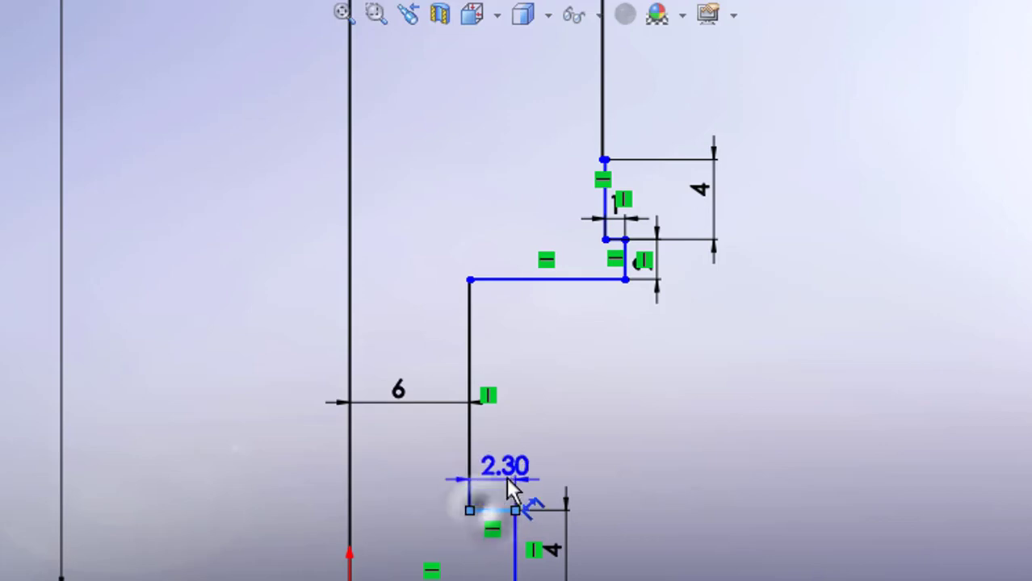
left_click(502, 477)
type("1")
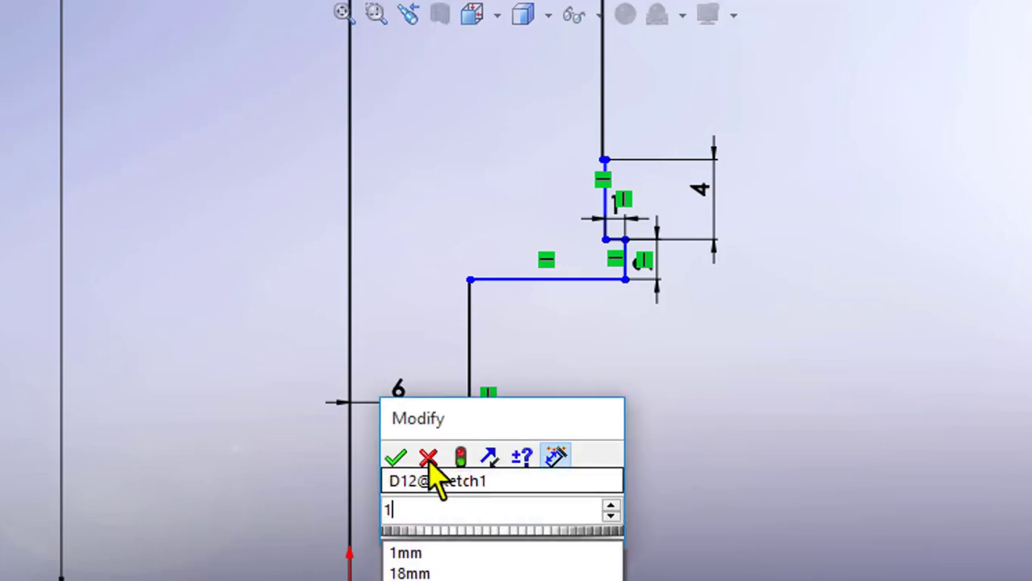
left_click(407, 457)
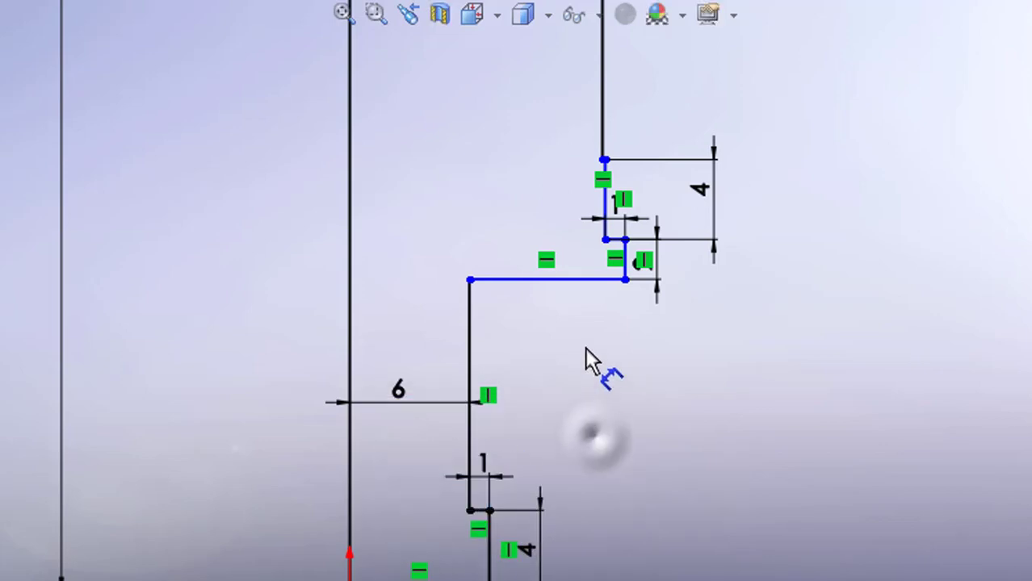
- Pull the rectangular groove's upper inner corner toward the axis, clear of the long outer vertical line
scroll(569, 258, "up", 3)
scroll(565, 250, "down", 6)
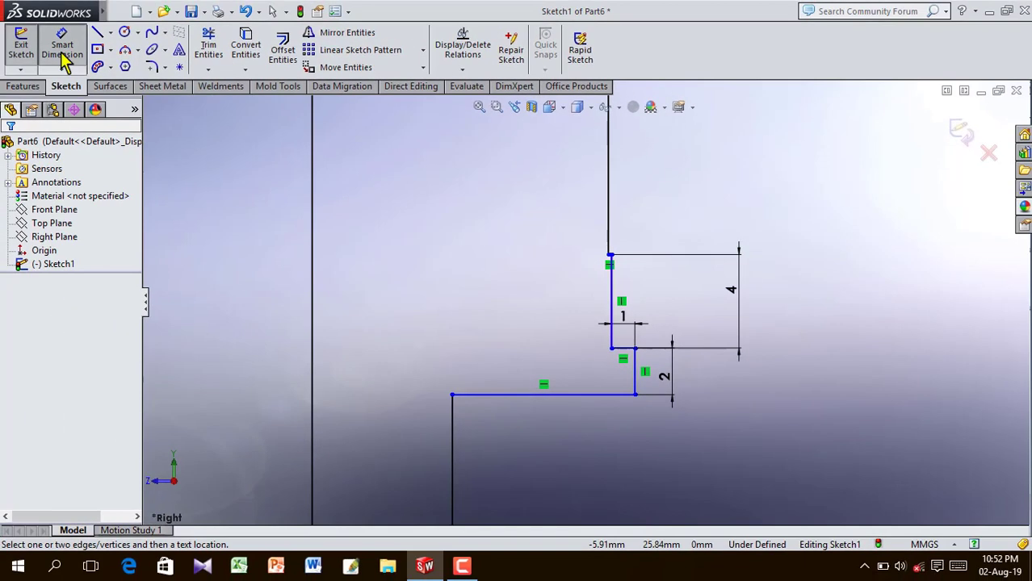
key("Escape")
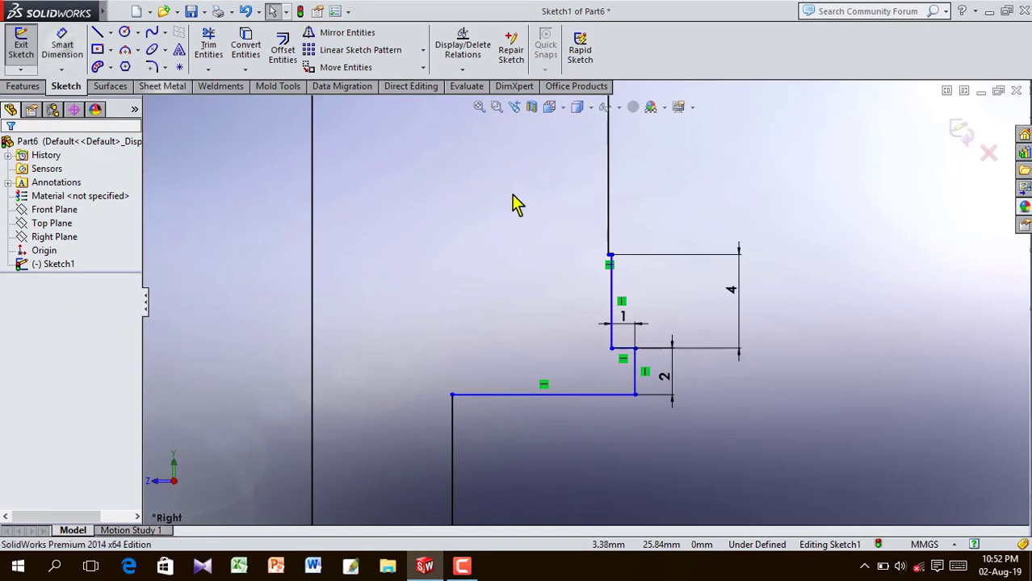
left_click(610, 257)
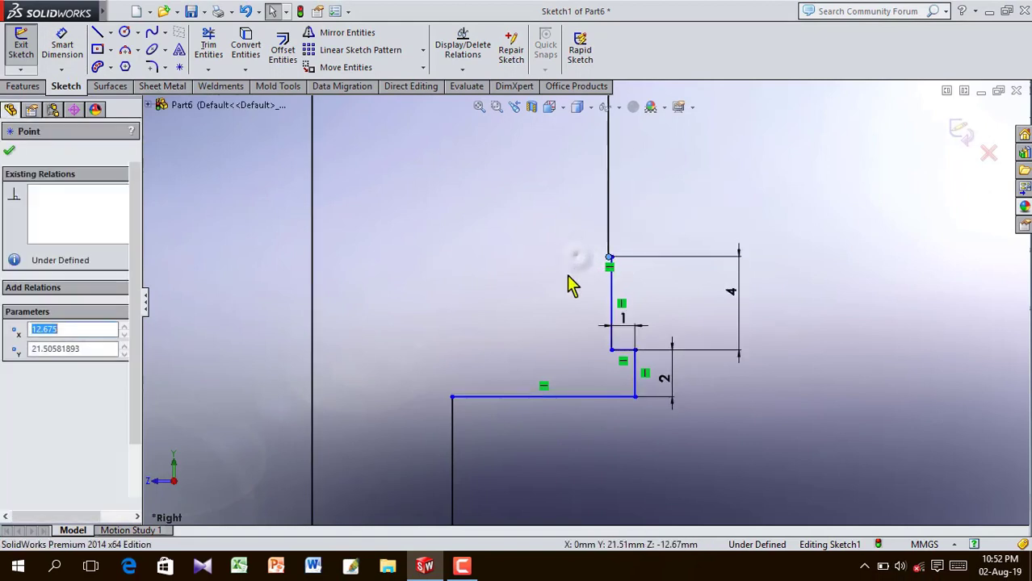
left_click(567, 275)
left_click_drag(613, 260, 547, 269)
left_click(470, 277)
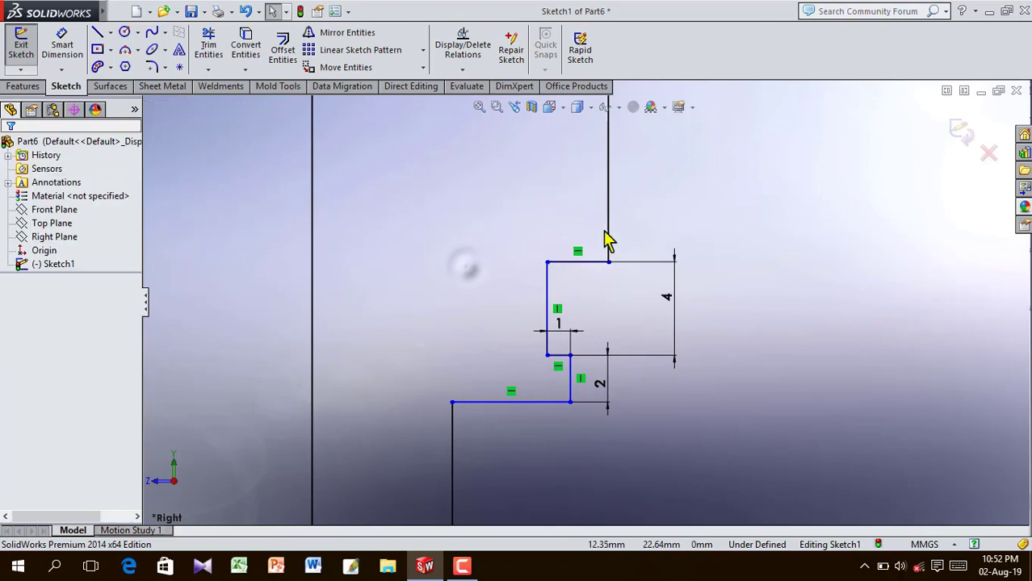
- Make the short vertical line below the groove collinear with the long outer vertical line above it
left_click(571, 396)
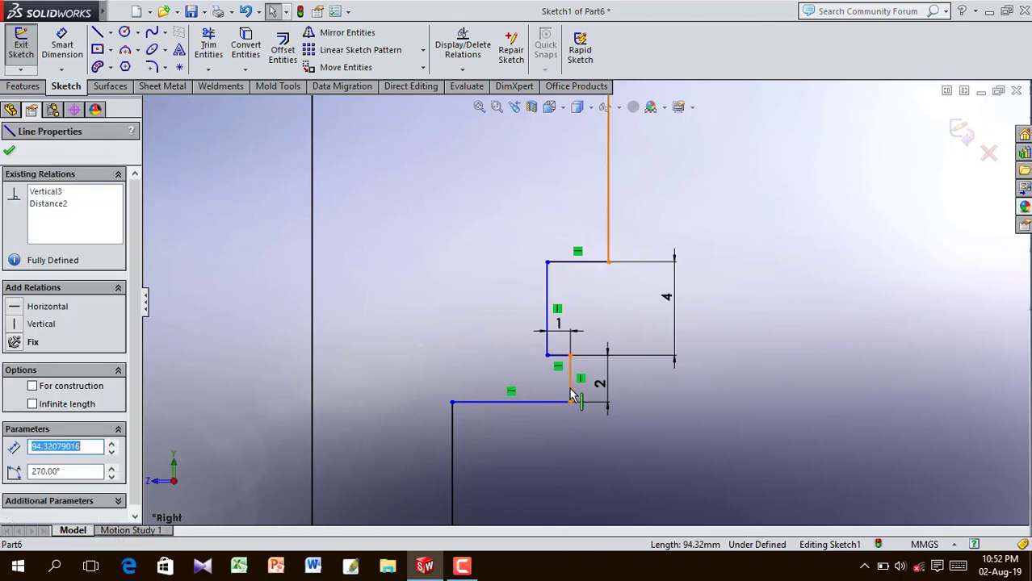
left_click(477, 402, "ctrl")
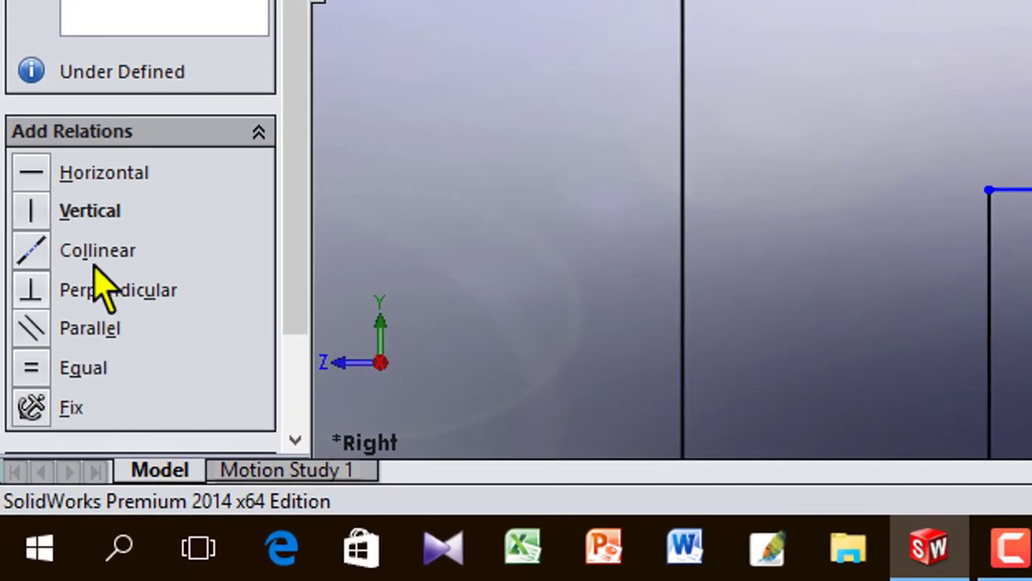
left_click(94, 241)
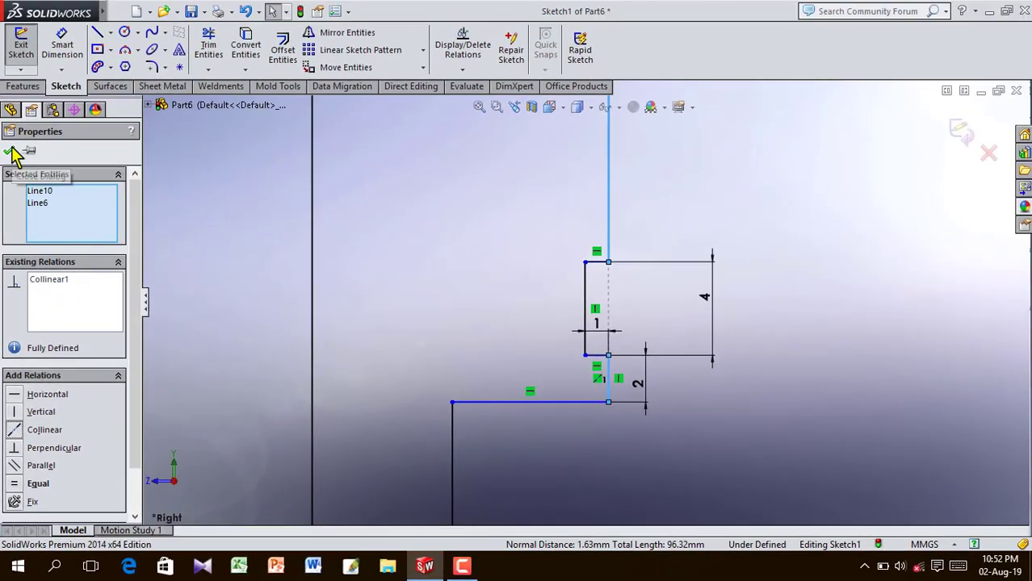
left_click(13, 153)
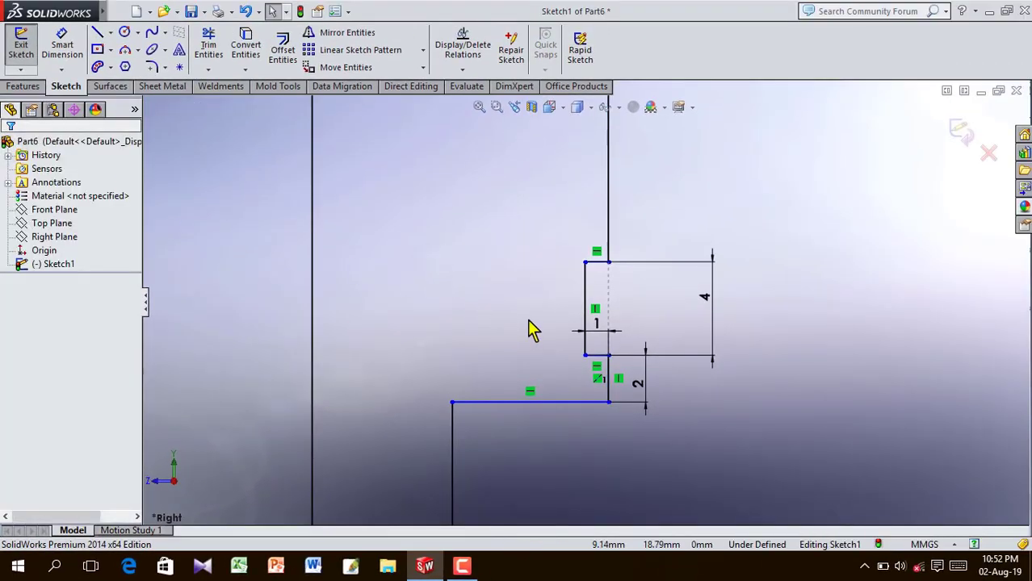
- Add an Equal relation between the upper and lower slanted lines of the punch head
scroll(525, 391, "up", 5)
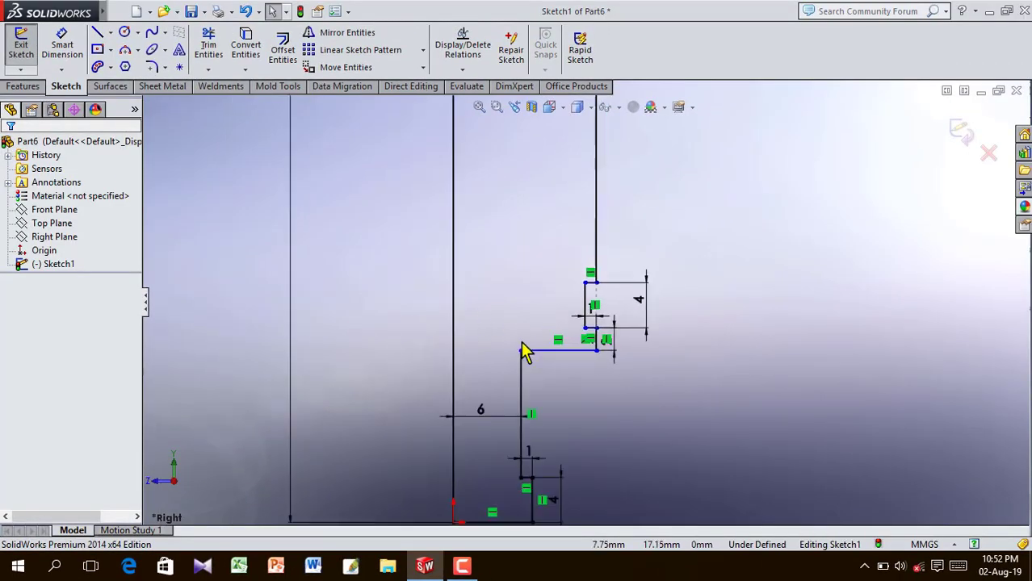
scroll(523, 300, "up", 5)
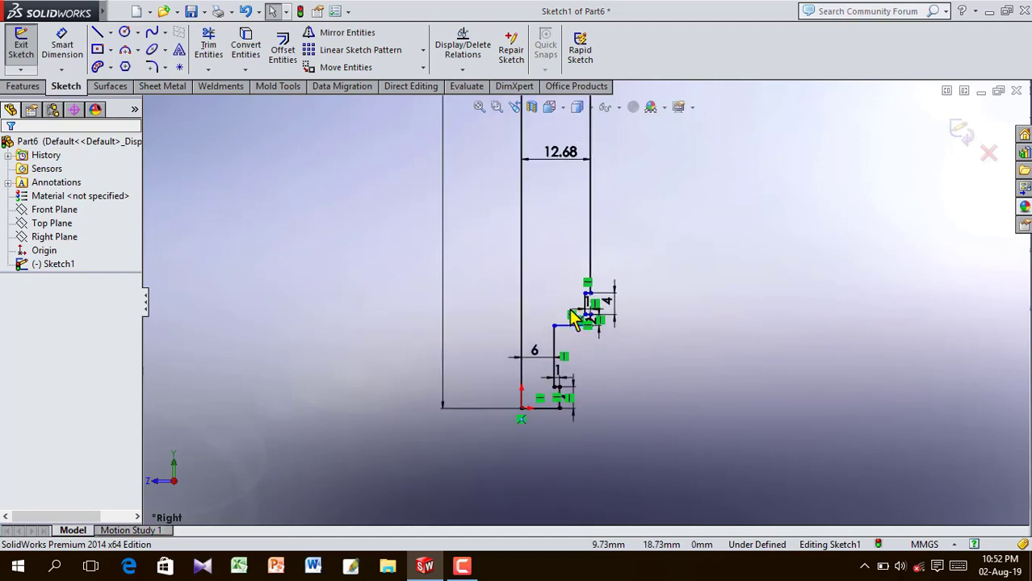
scroll(573, 194, "up", 2)
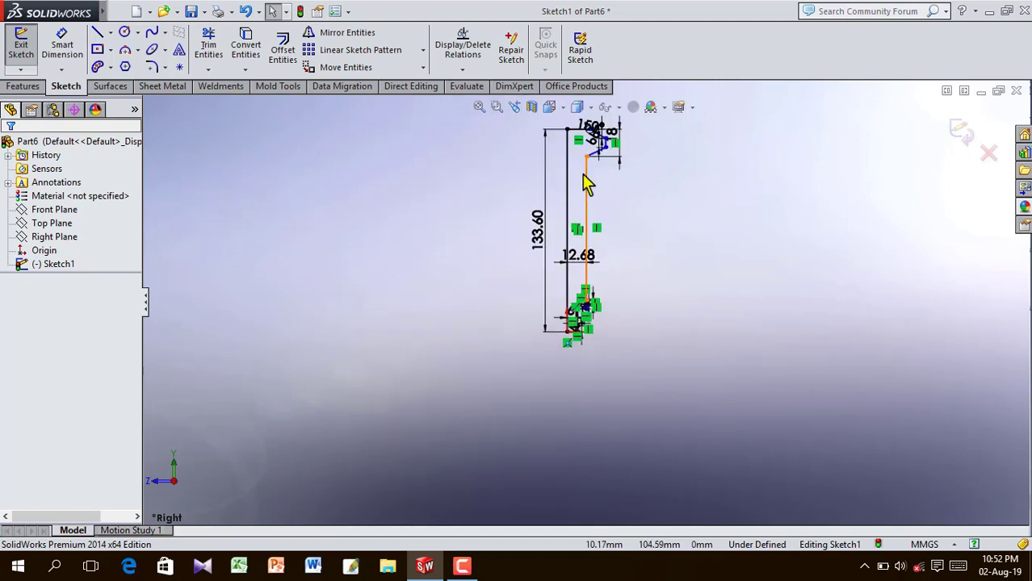
scroll(587, 184, "down", 6)
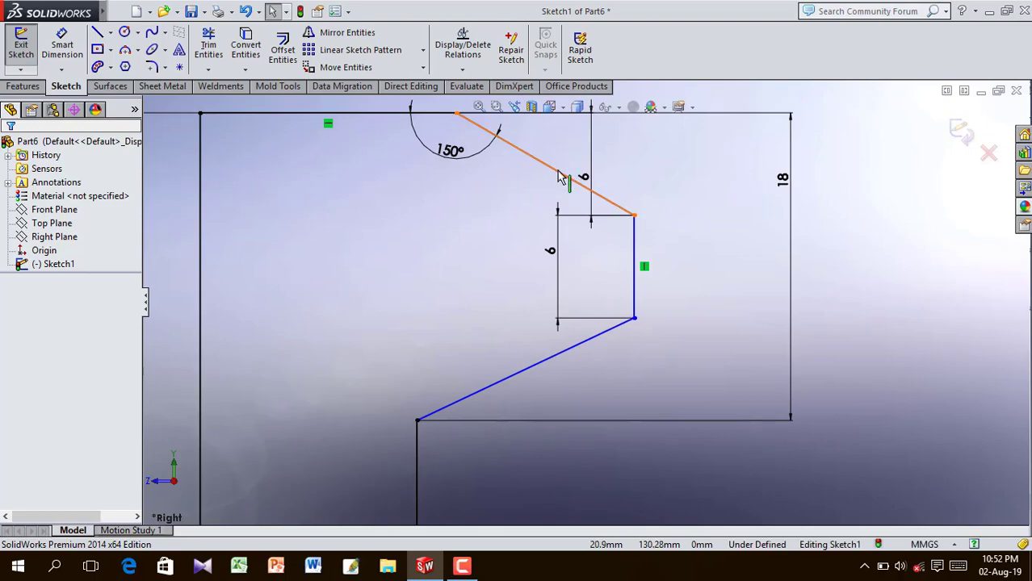
left_click(559, 177)
left_click(539, 368, "ctrl")
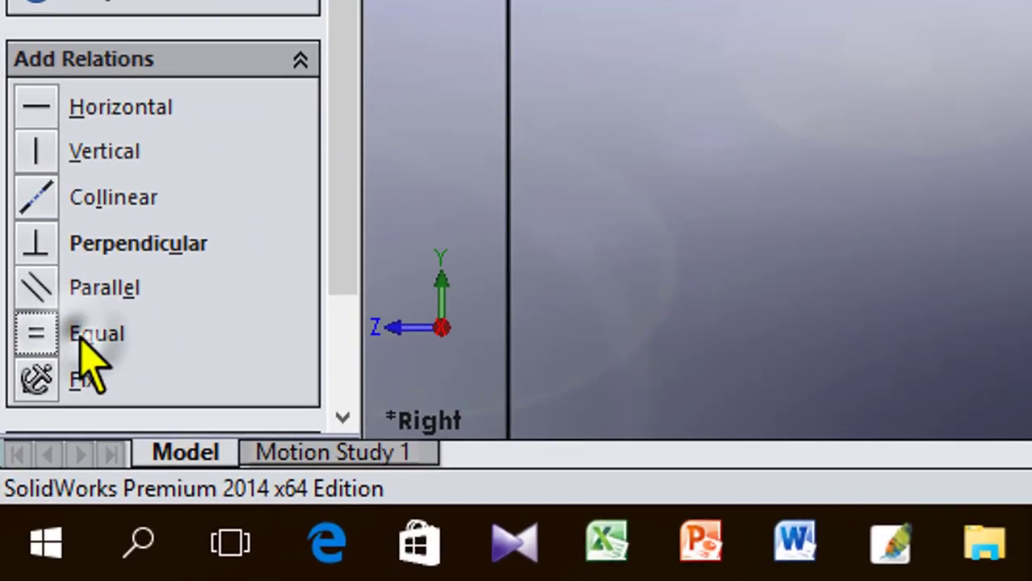
left_click(88, 338)
left_click(16, 62)
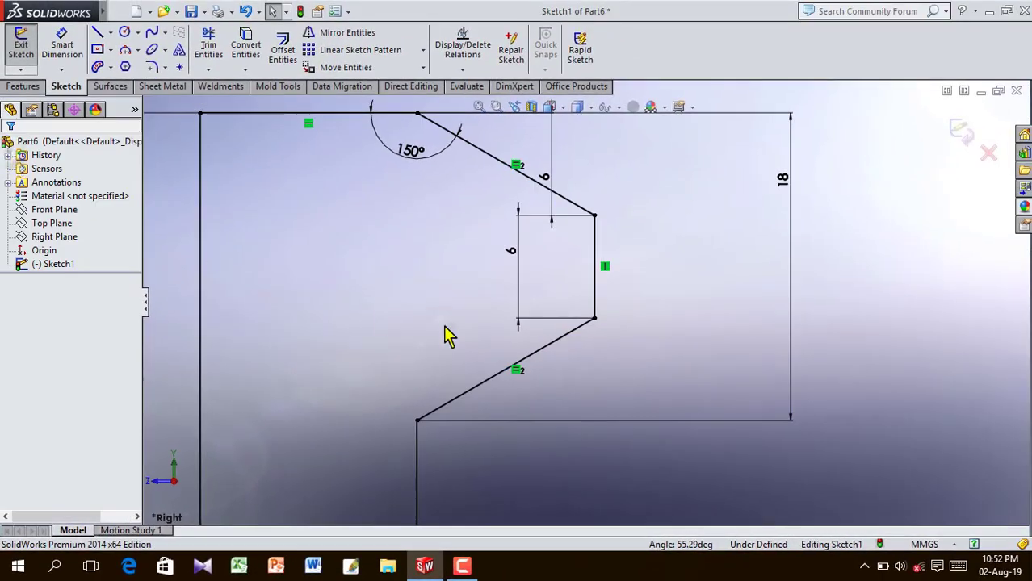
- Dimension the length of the neck's vertical line between the tip and the body as 20 mm
scroll(452, 318, "up", 5)
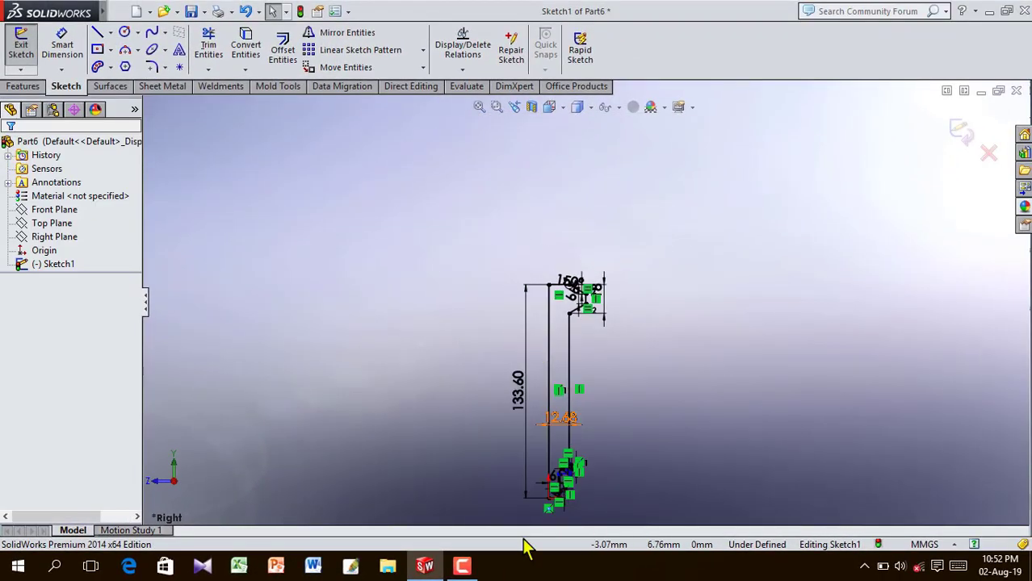
scroll(565, 468, "down", 6)
scroll(565, 420, "down", 4)
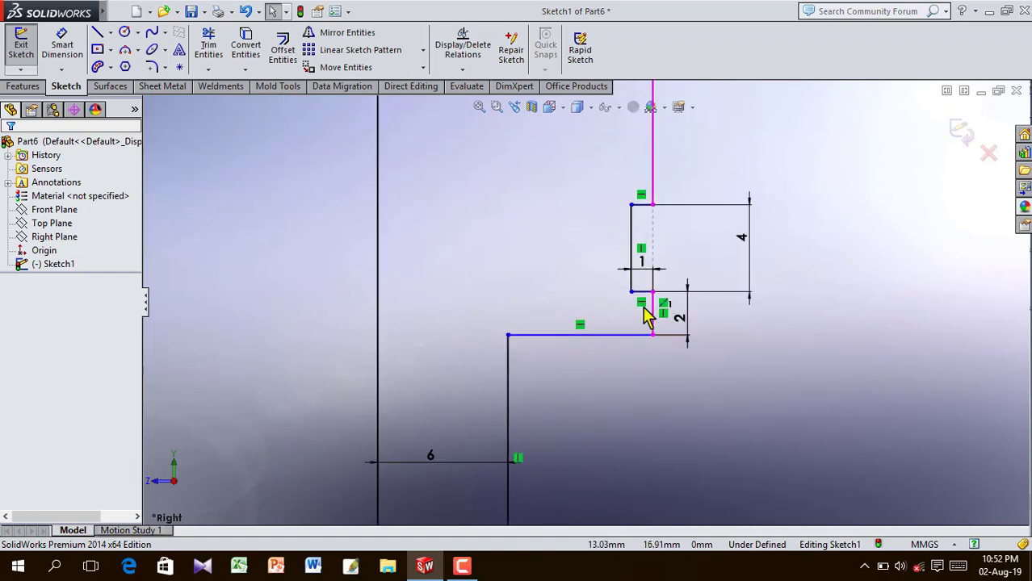
scroll(646, 211, "up", 4)
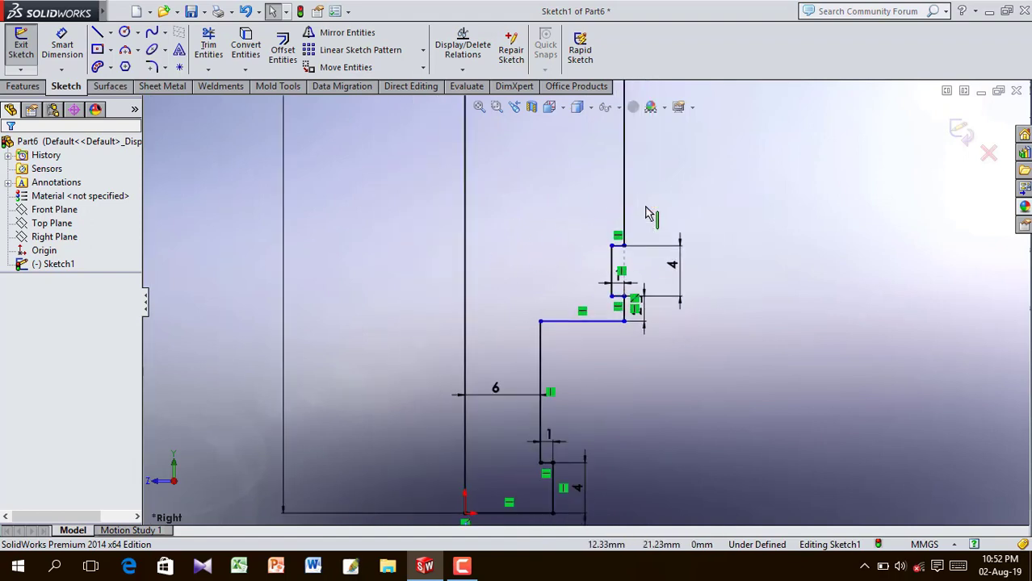
left_click(50, 55)
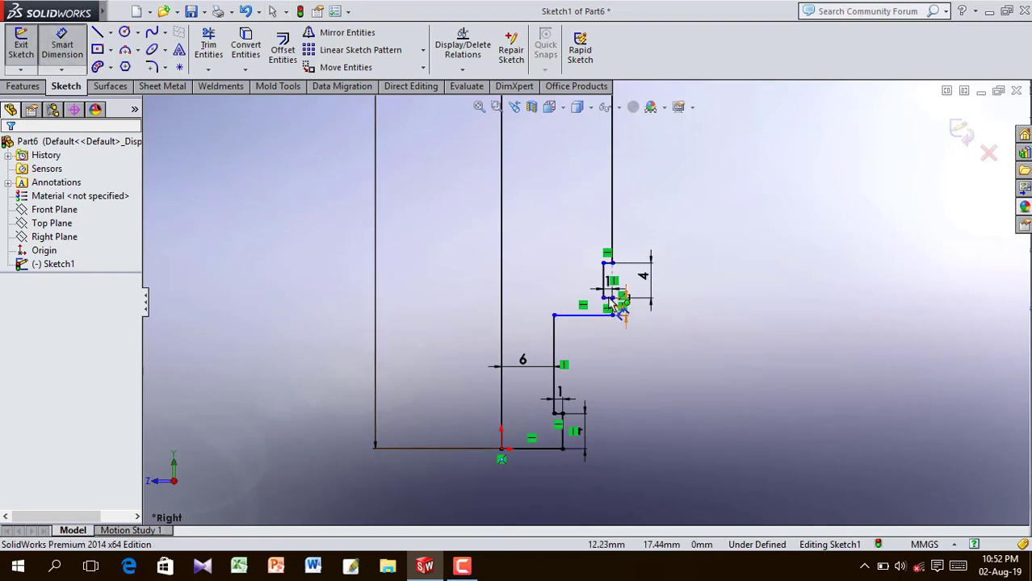
scroll(620, 307, "down", 4)
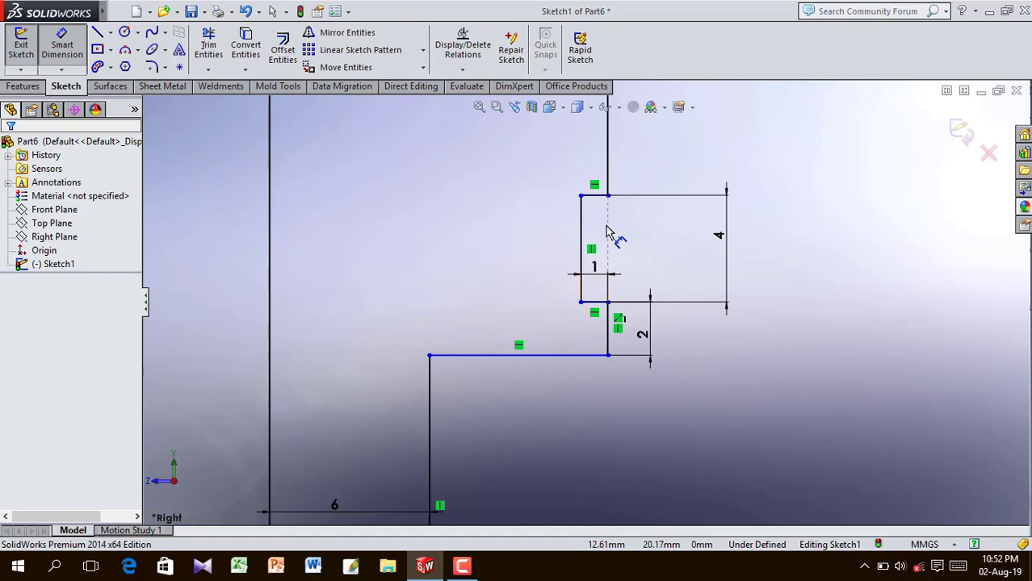
scroll(608, 231, "up", 8)
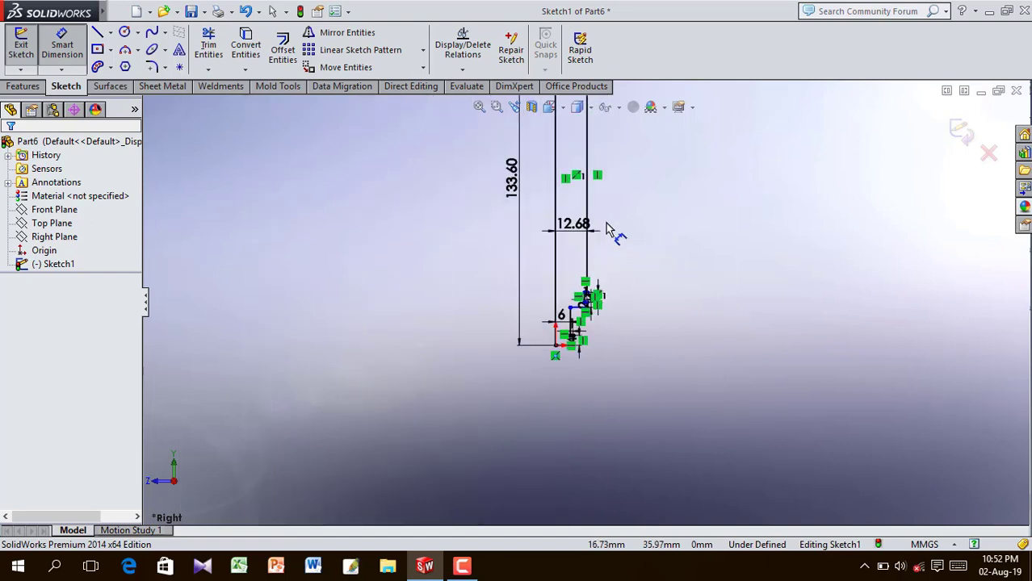
scroll(607, 231, "up", 2)
scroll(601, 274, "down", 10)
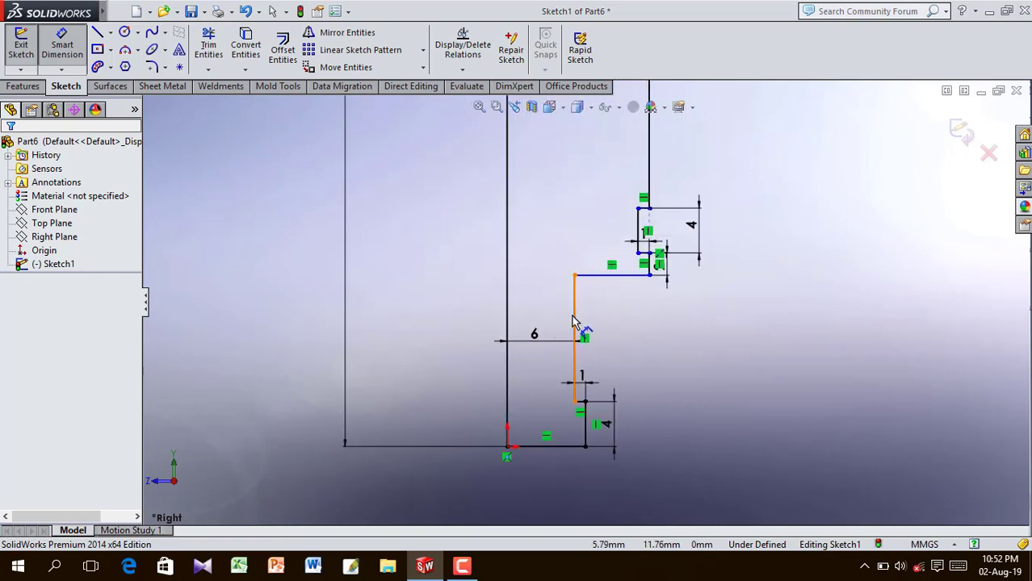
scroll(573, 320, "down", 1)
left_click(574, 323)
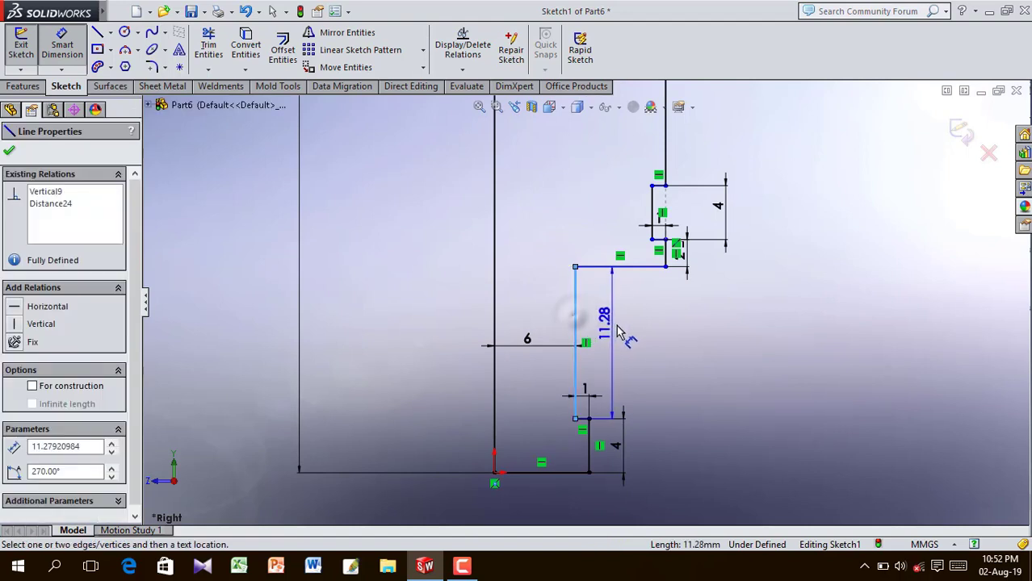
left_click(643, 346)
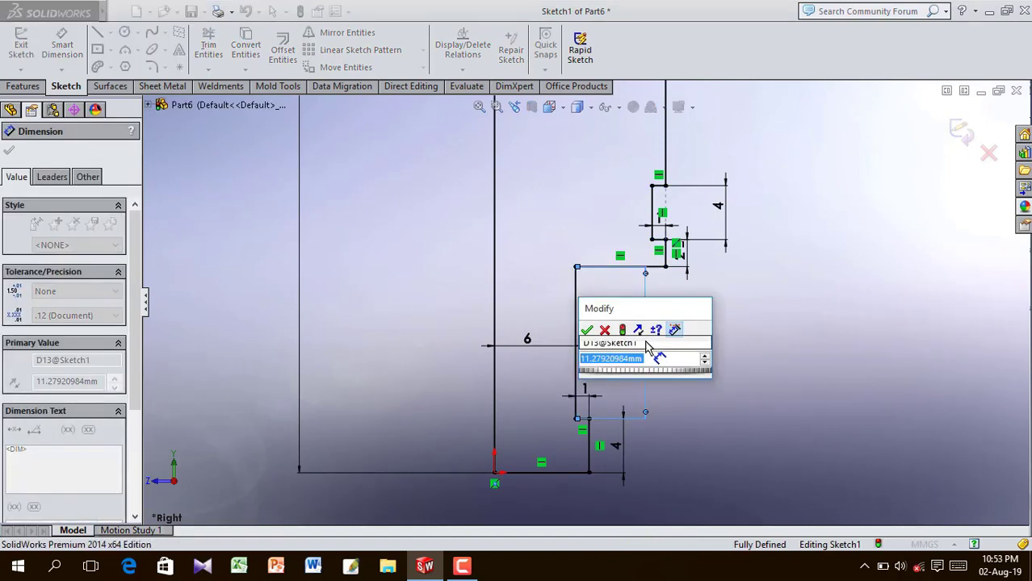
type("2")
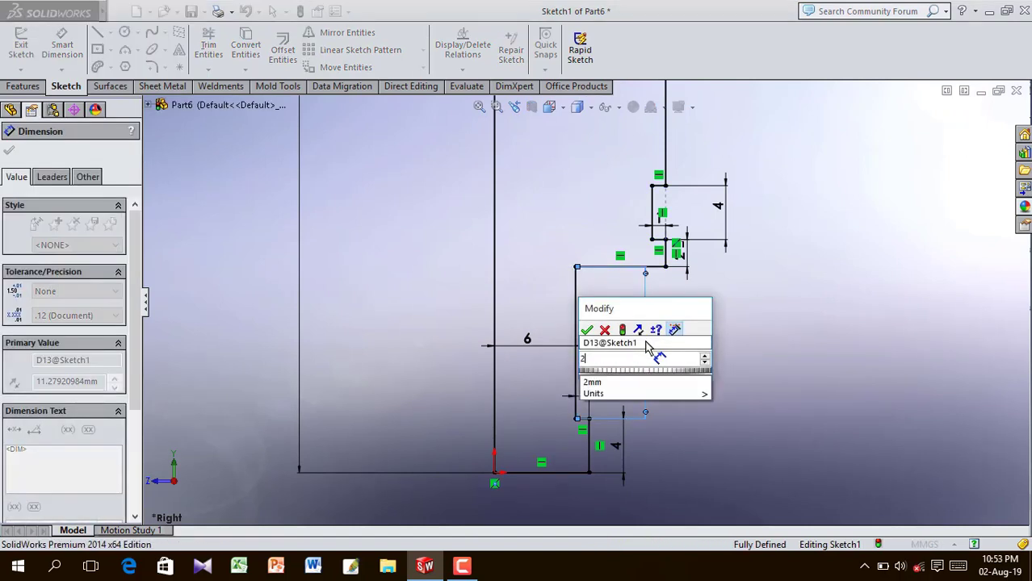
type("0")
left_click(587, 330)
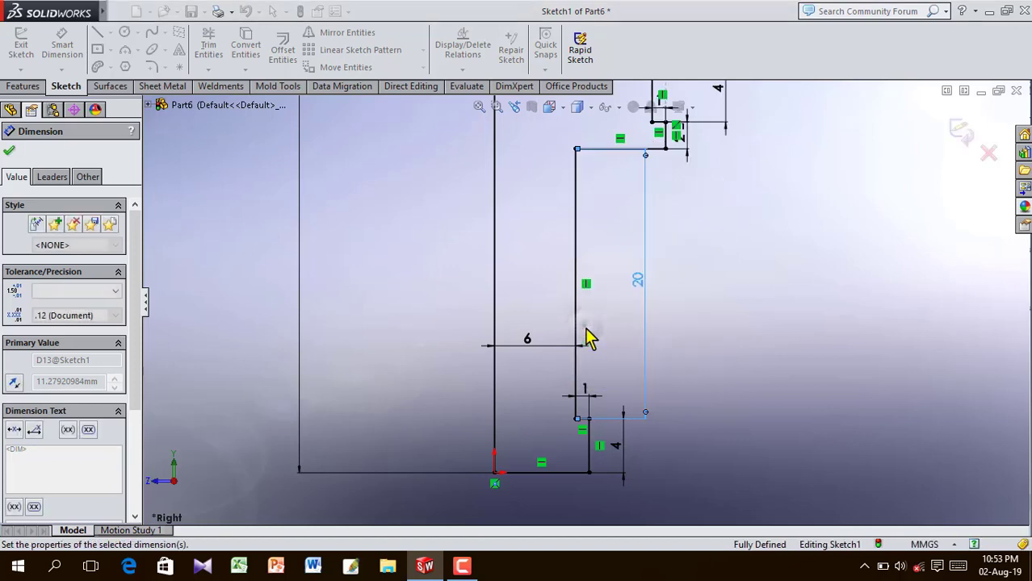
left_click(715, 327)
- Set the neck's vertical length dimension to 18 mm
scroll(731, 292, "up", 5)
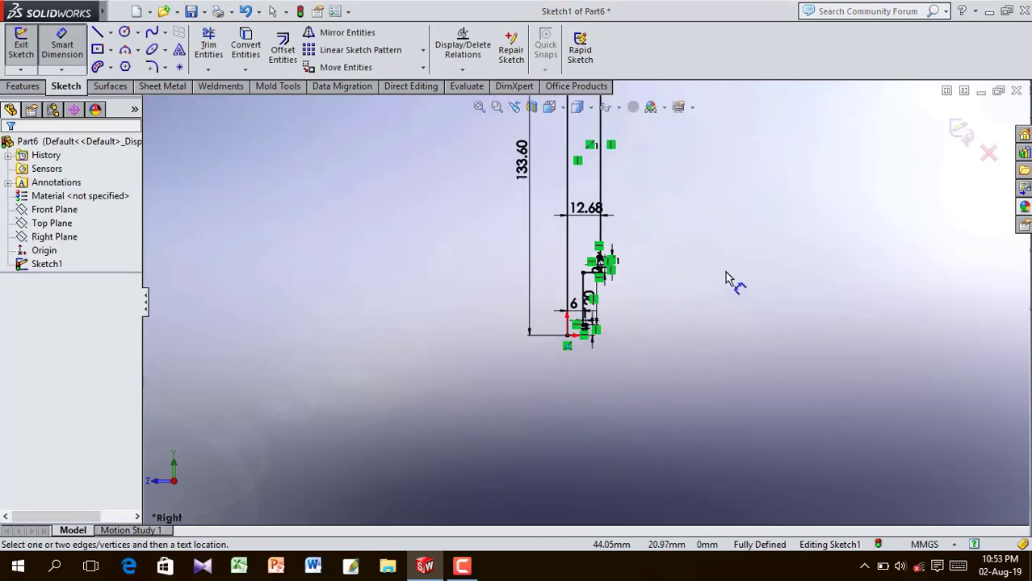
scroll(725, 279, "up", 2)
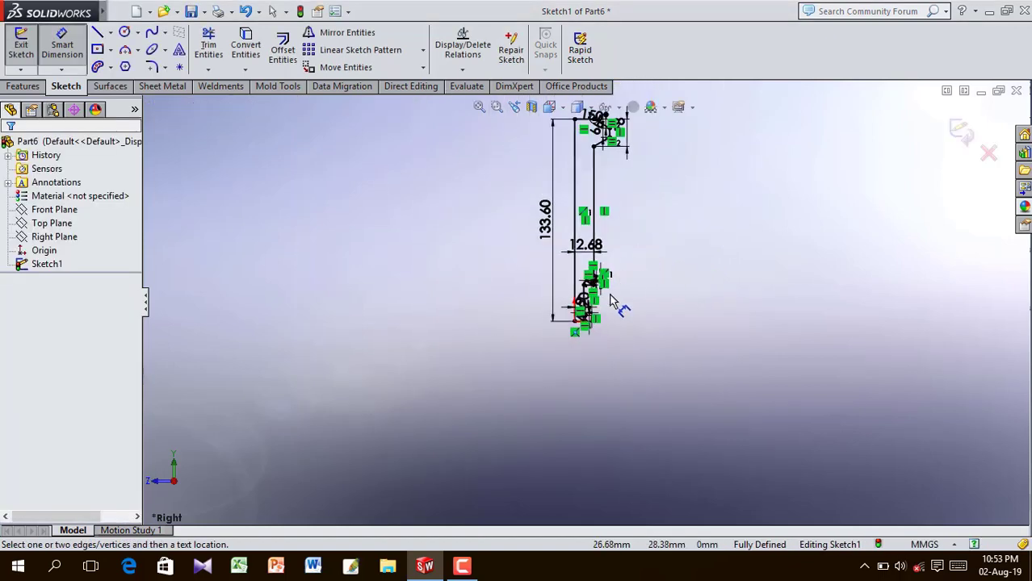
scroll(589, 303, "down", 5)
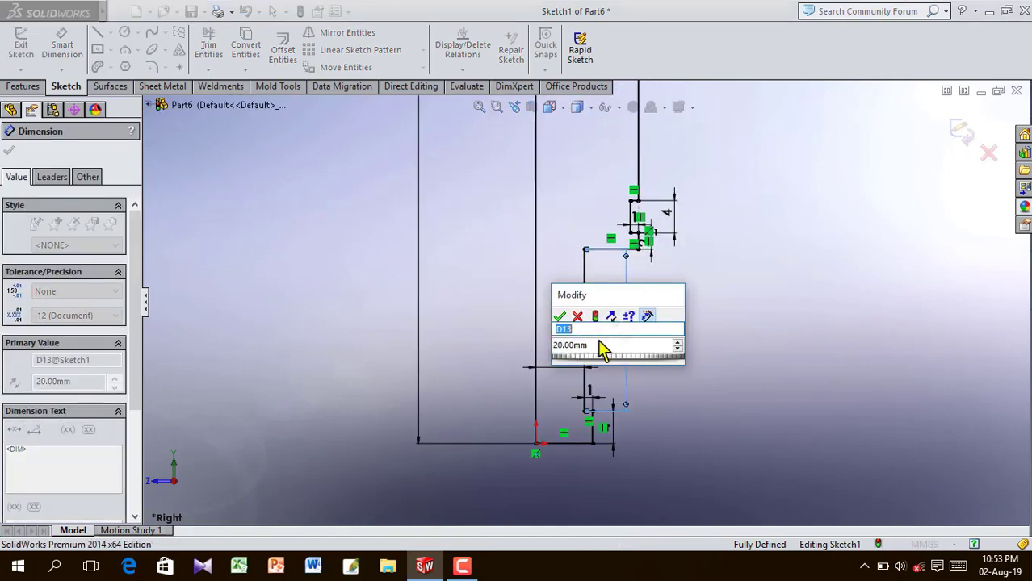
left_click(600, 343)
double_click(600, 342)
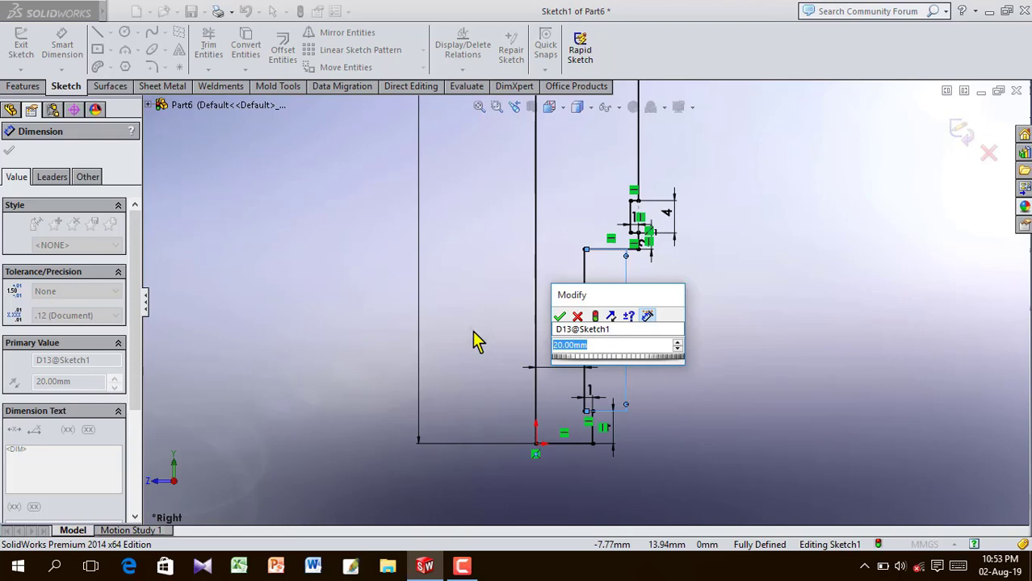
type("18")
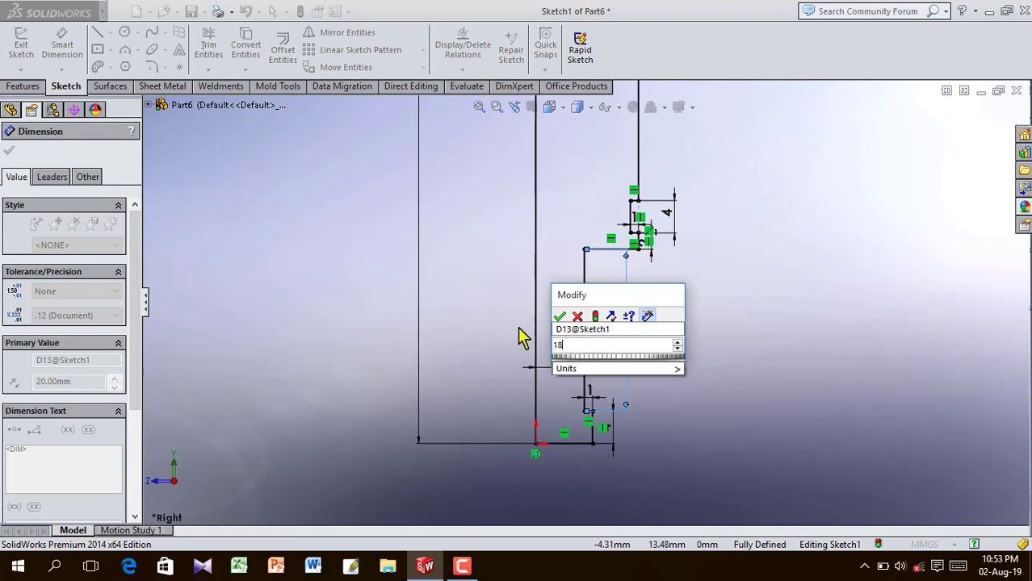
left_click(560, 317)
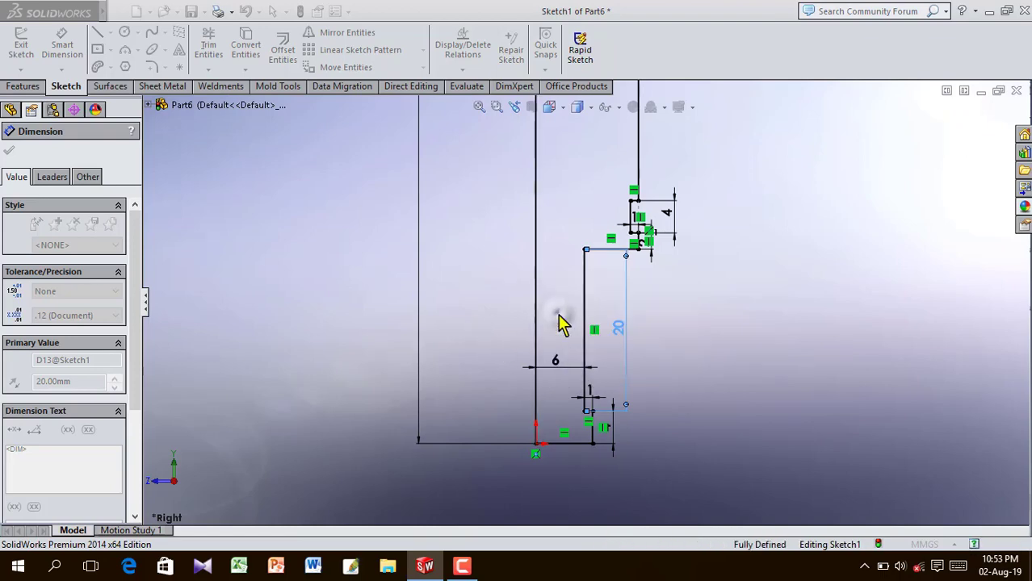
left_click(709, 318)
scroll(702, 316, "up", 5)
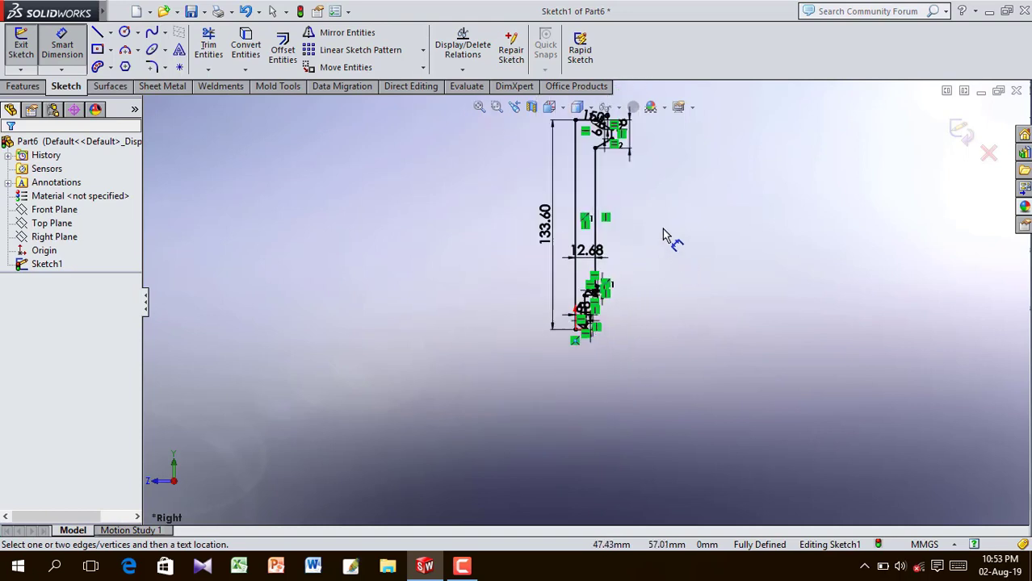
- Add a 10 mm sketch fillet at the corner between the punch head's top horizontal line and the upper slanted line
scroll(613, 158, "down", 5)
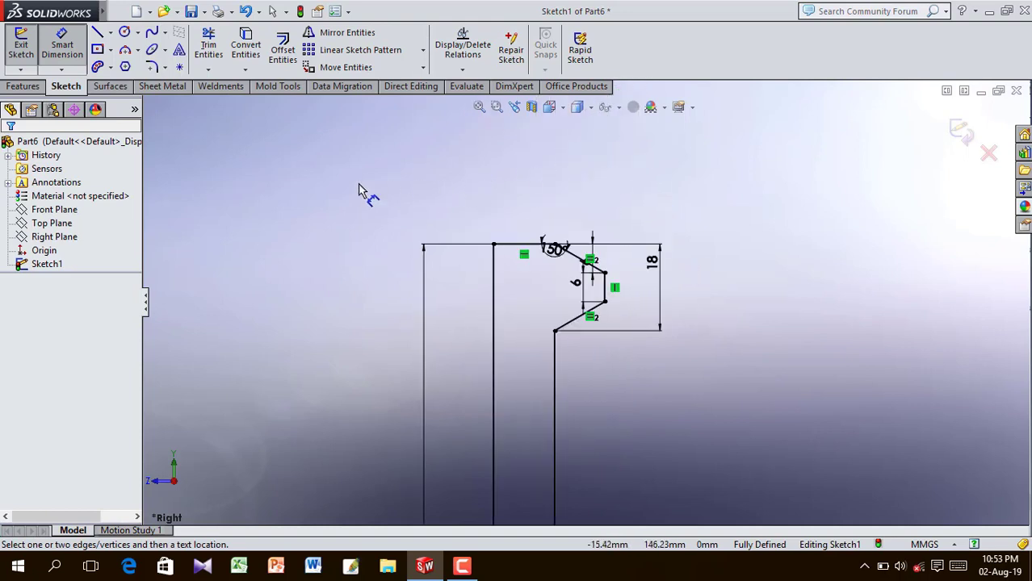
scroll(550, 242, "down", 4)
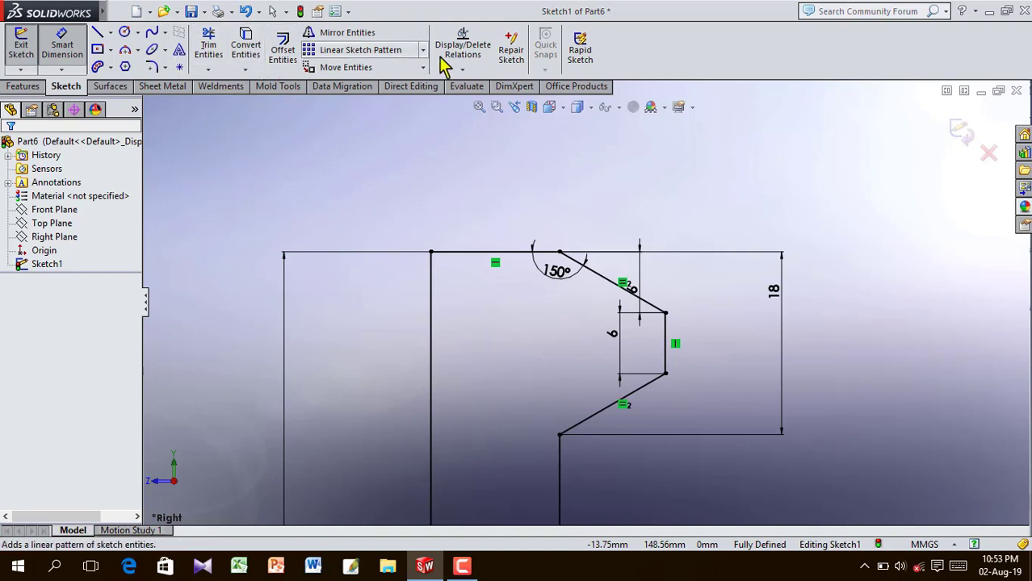
left_click(165, 68)
left_click(194, 86)
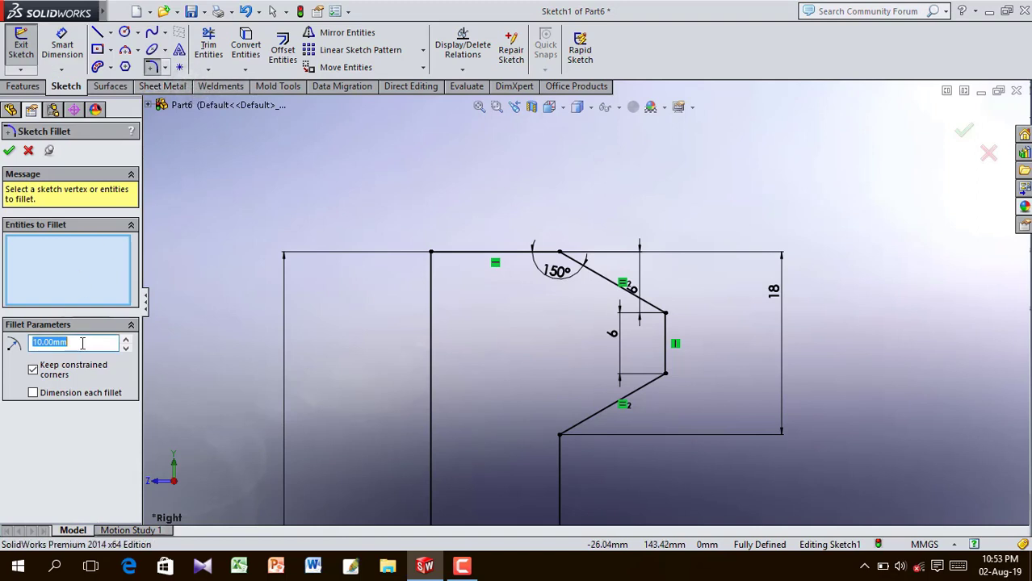
left_click(559, 253)
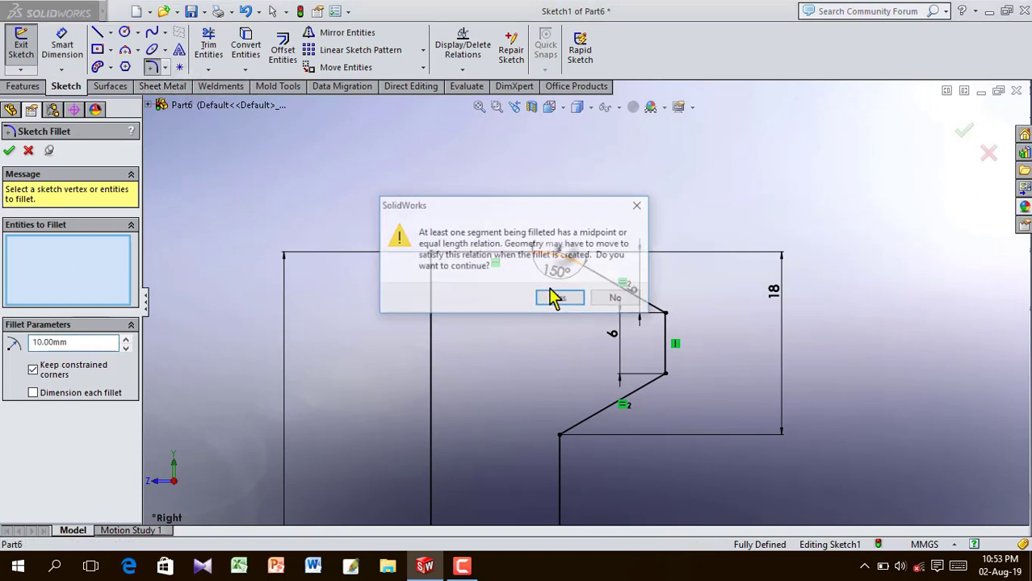
left_click(548, 302)
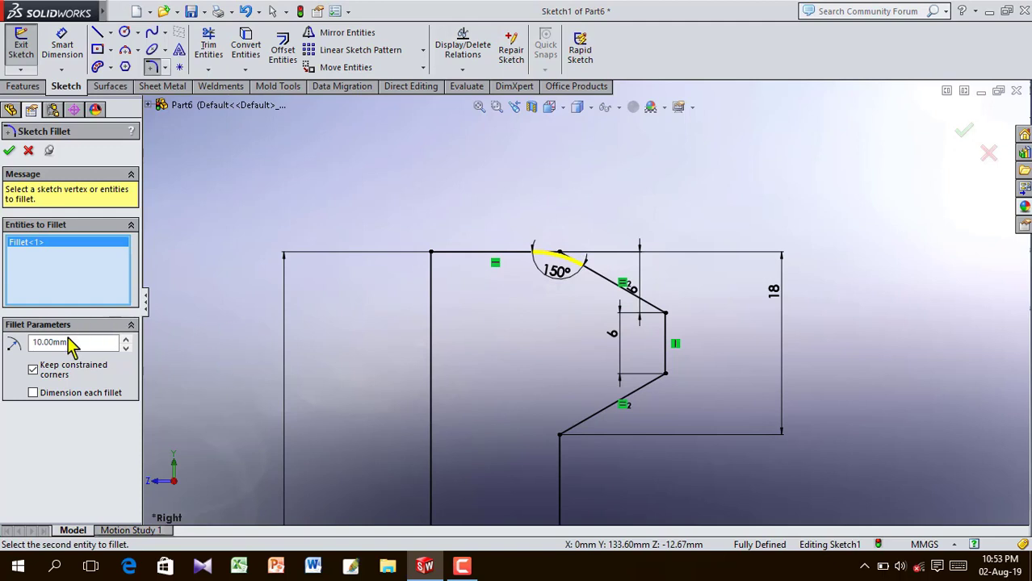
left_click(8, 152)
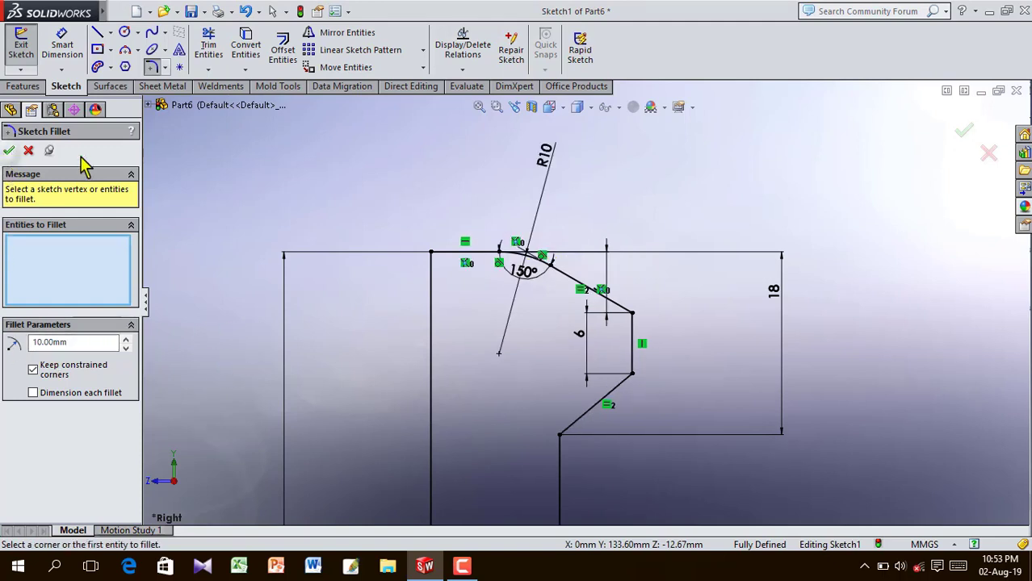
scroll(393, 201, "up", 8)
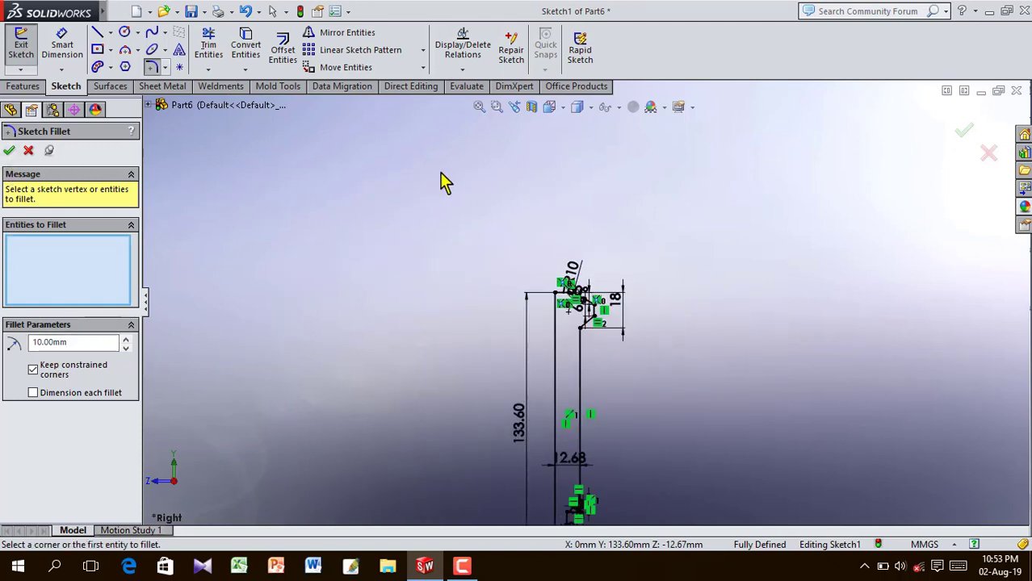
left_click(9, 151)
scroll(332, 233, "up", 3)
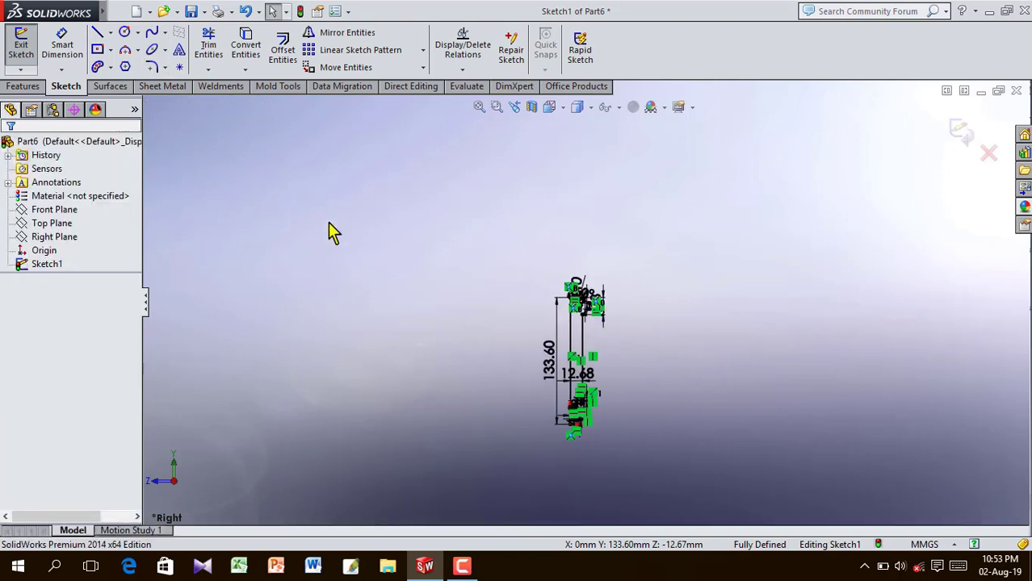
- Revolve the punch profile 360 degrees about its long inner vertical line
left_click(40, 86)
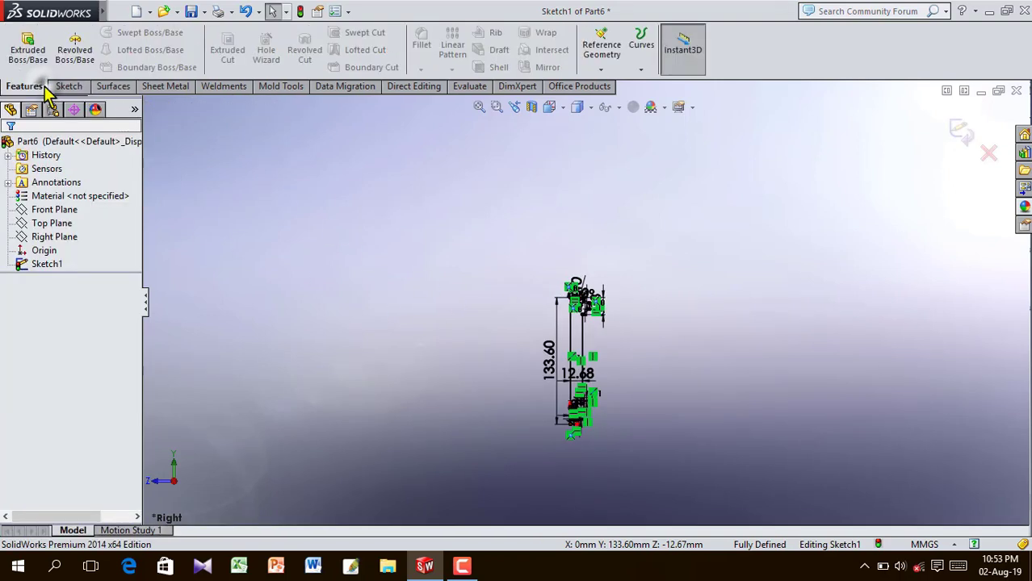
left_click(75, 53)
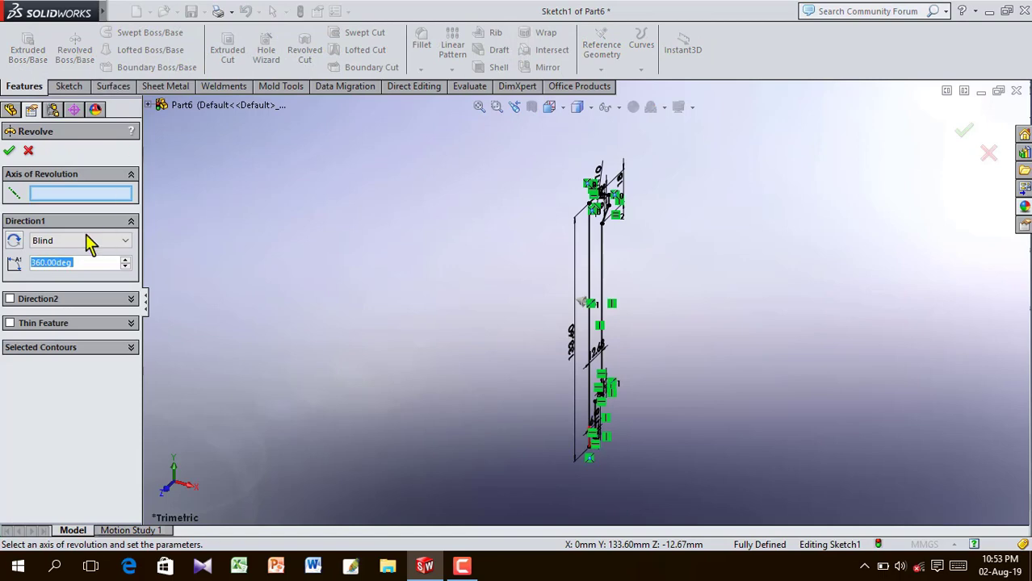
left_click(590, 275)
left_click(9, 150)
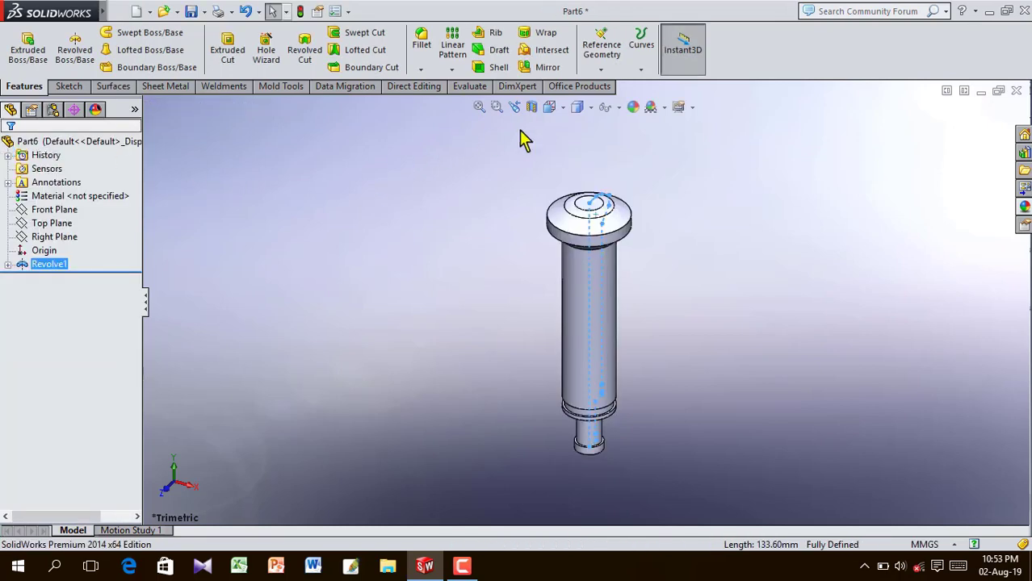
- Set the model's display style to shaded without edges
left_click(576, 108)
left_click(579, 152)
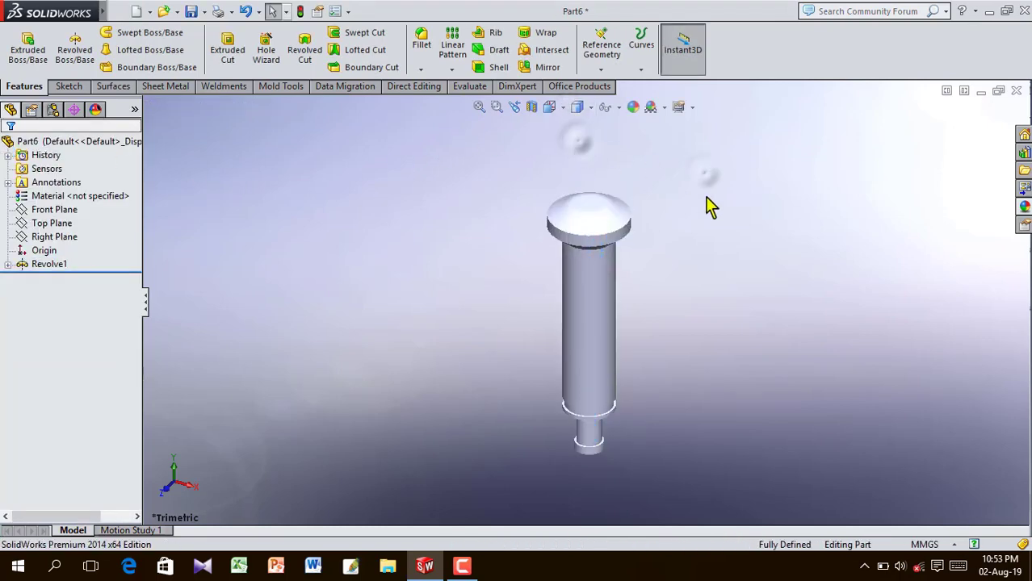
middle_click_drag(708, 206, 667, 293)
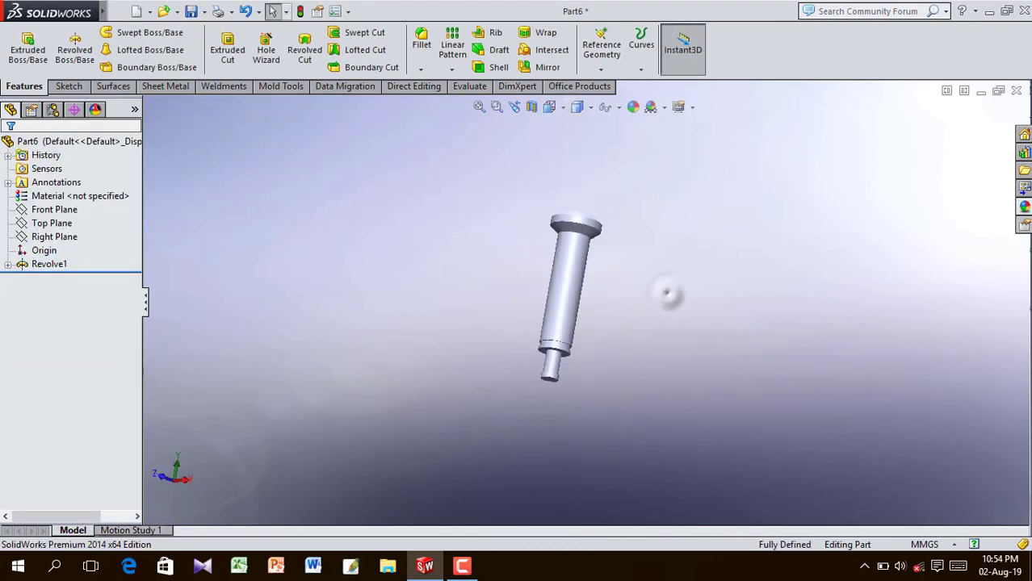
- Apply an appearance from the appearances library to the entire punch part
left_click(1023, 212)
left_click(810, 145)
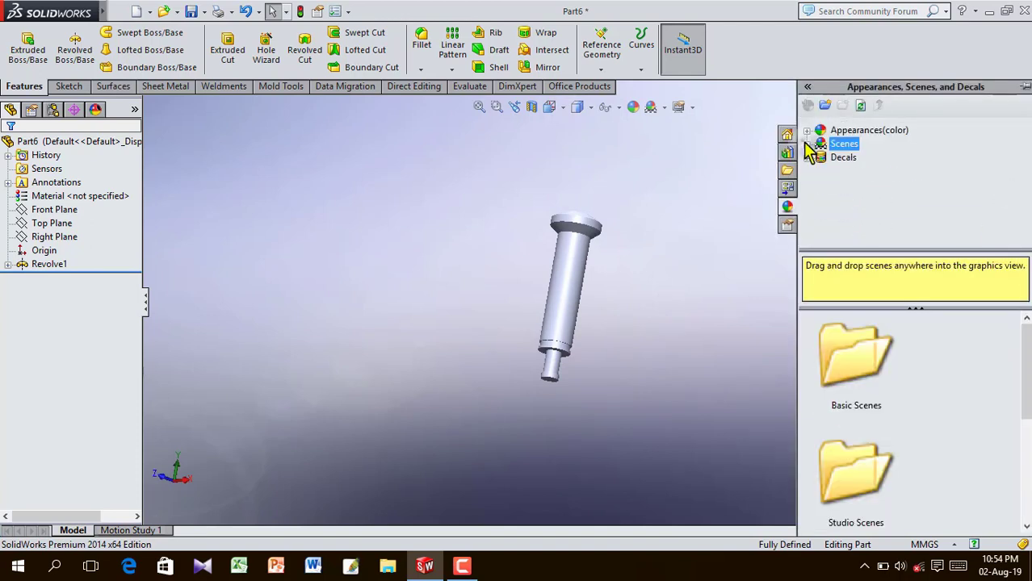
left_click(808, 131)
left_click(856, 157)
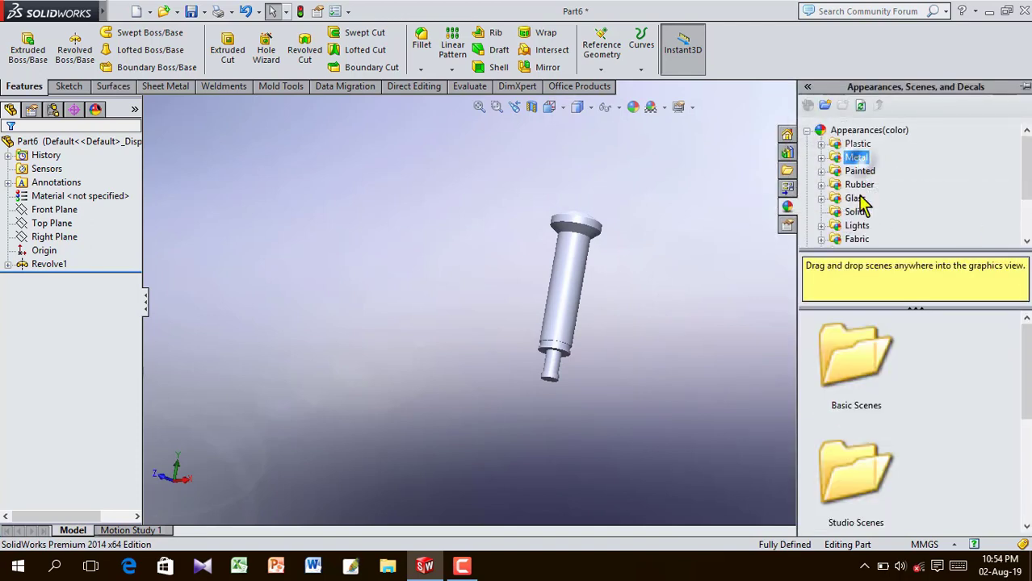
left_click_drag(871, 376, 597, 293)
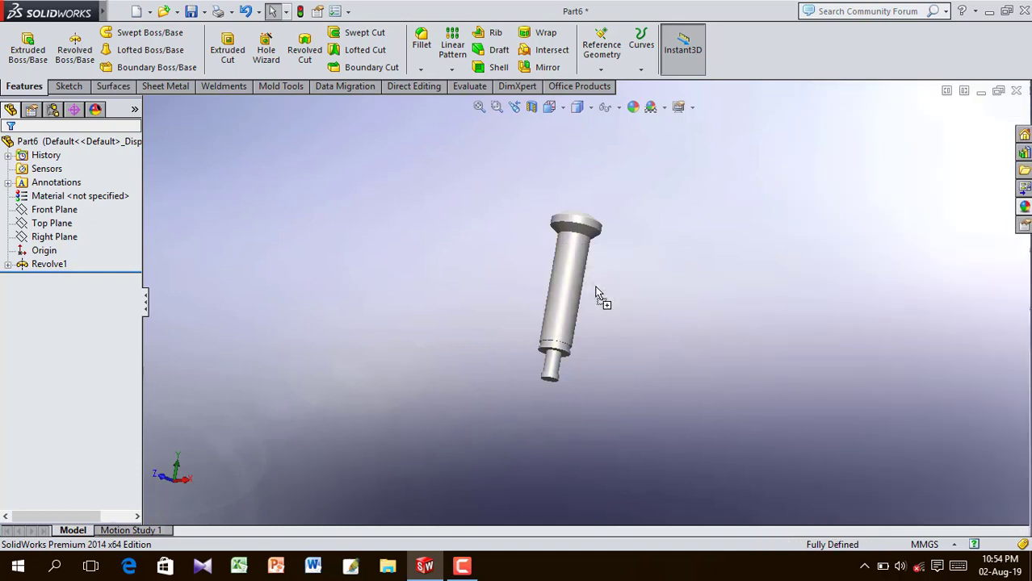
left_click(1024, 207)
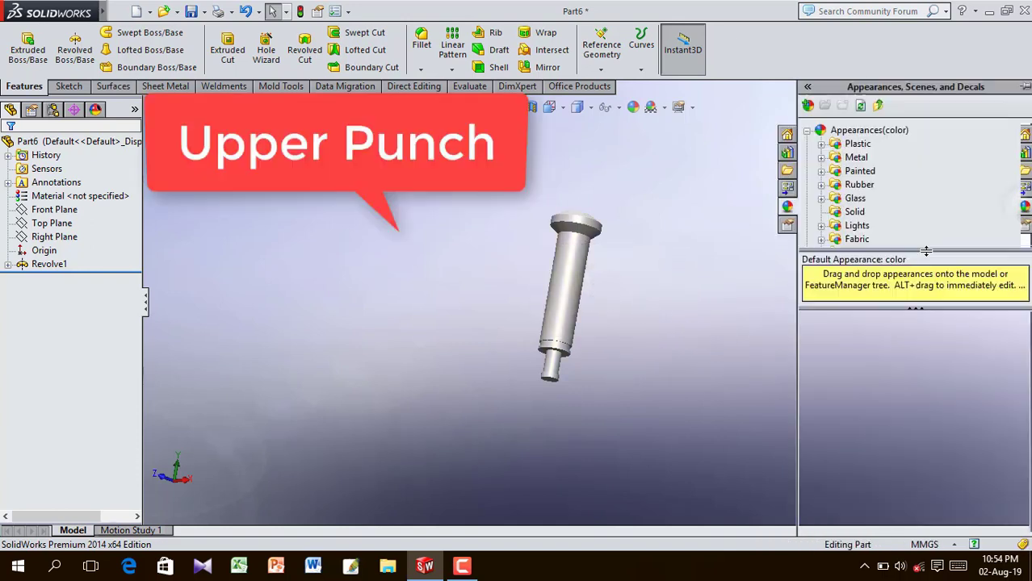
left_click_drag(871, 472, 577, 270)
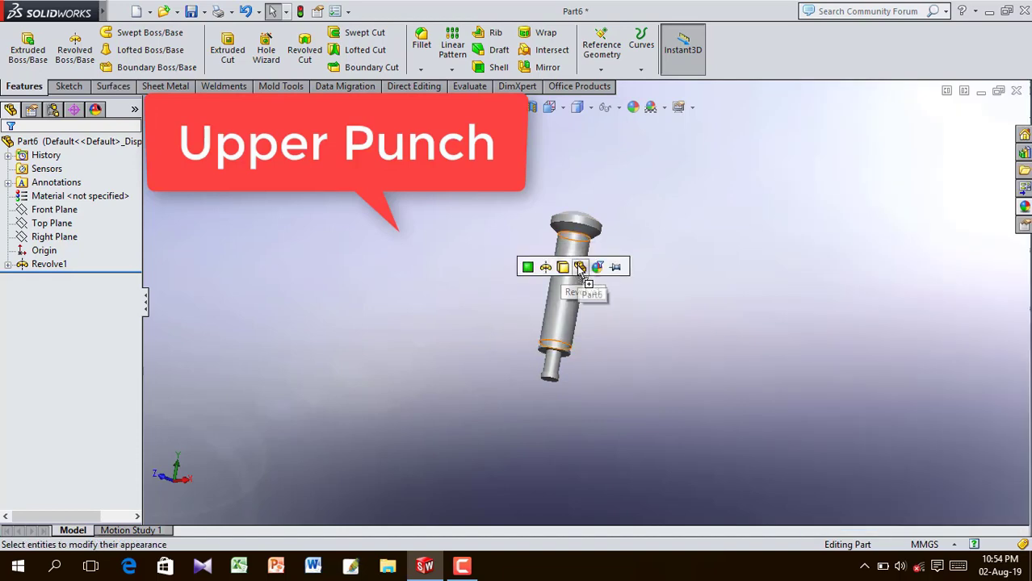
left_click(579, 268)
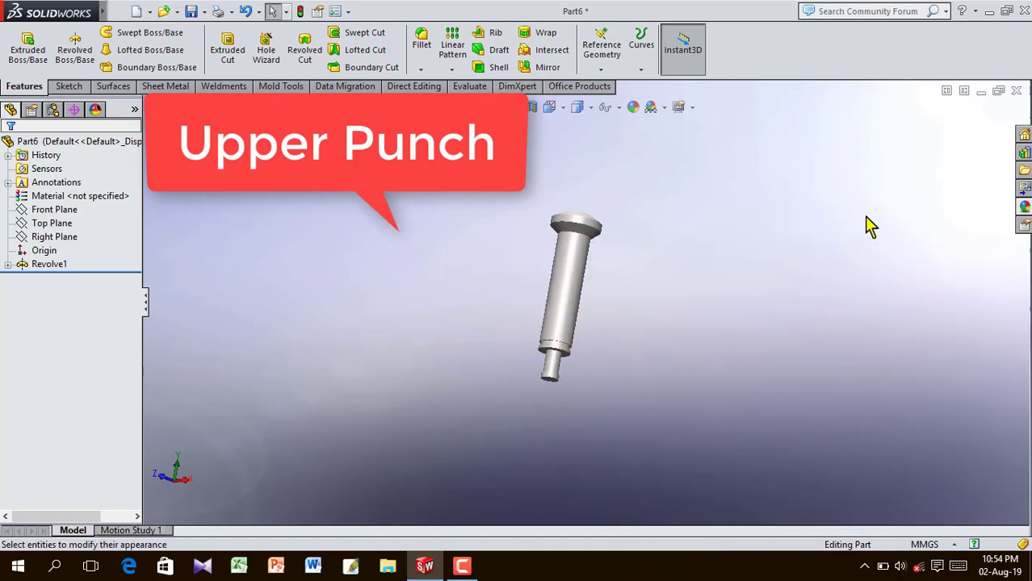
- Show the punch in isometric view and save the part as Uper Punch in the solidworks folder
left_click(554, 117)
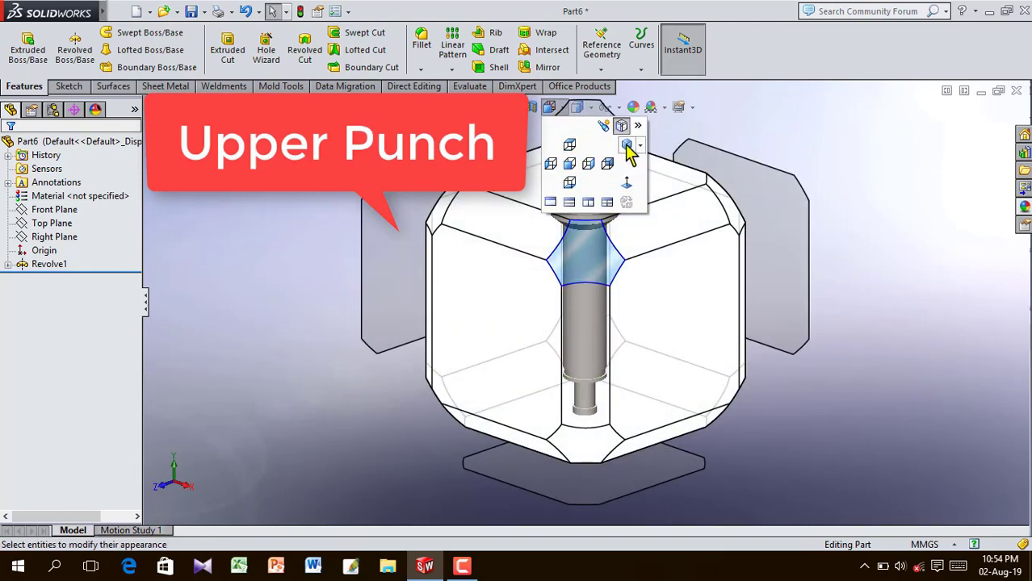
left_click(629, 147)
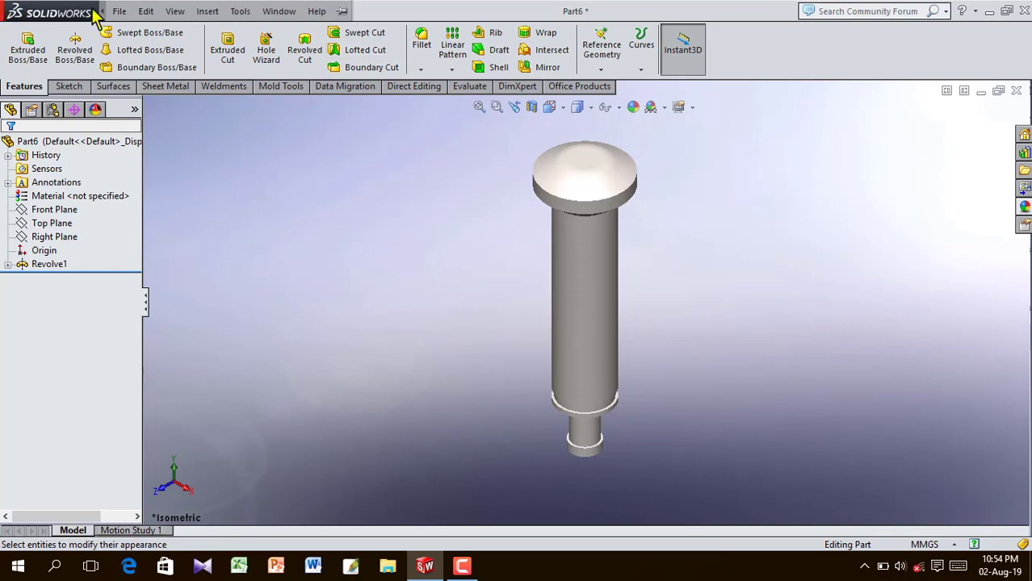
left_click(119, 11)
left_click(161, 135)
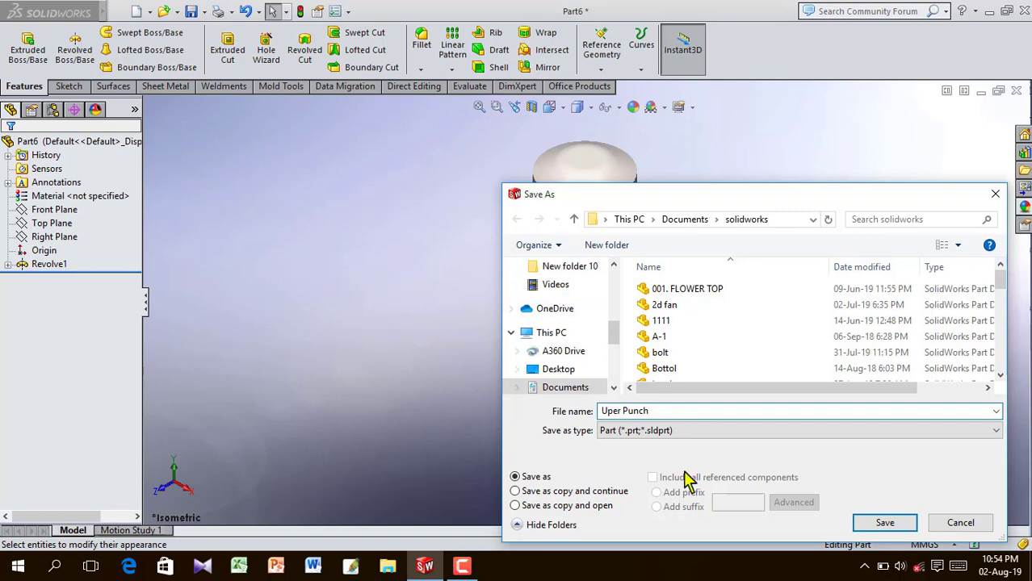
left_click(892, 526)
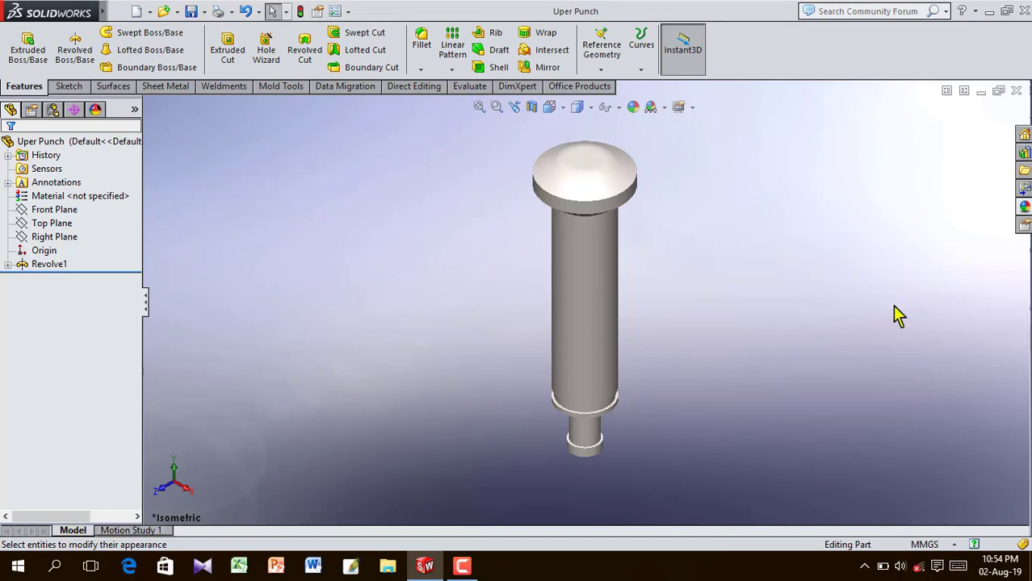
- Close the saved punch file and create a new part document
left_click(1017, 90)
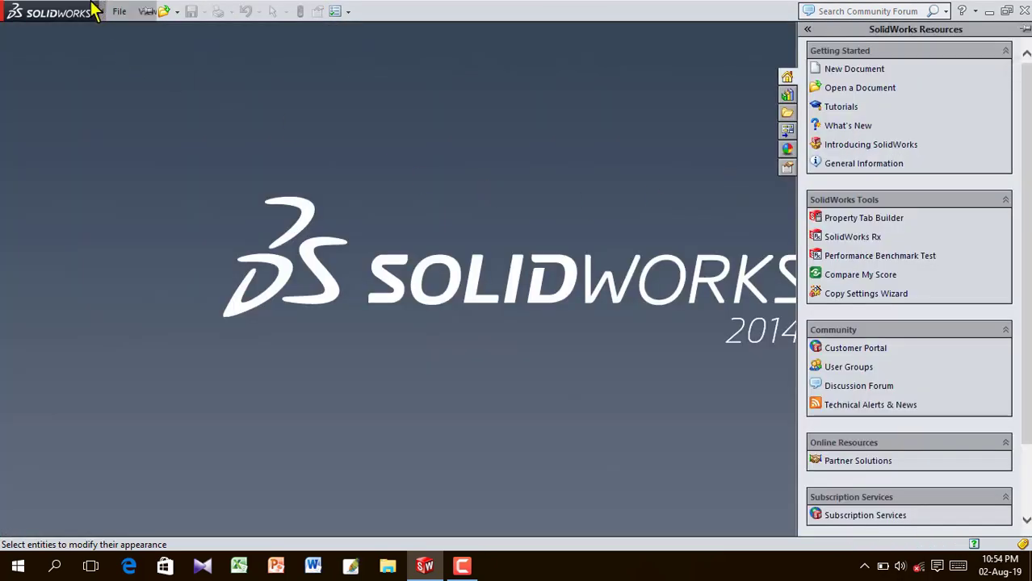
left_click(120, 11)
left_click(148, 36)
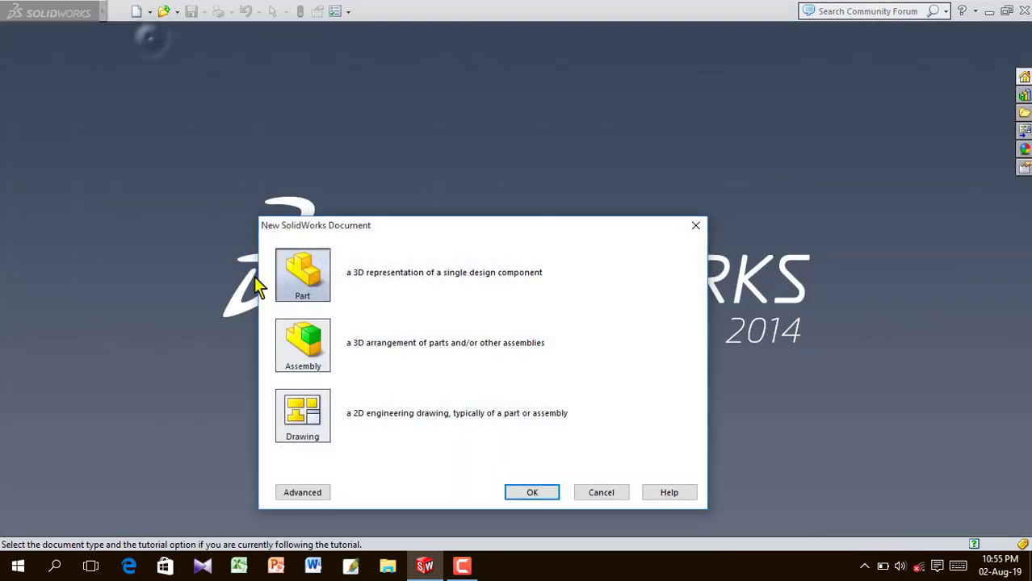
left_click(532, 492)
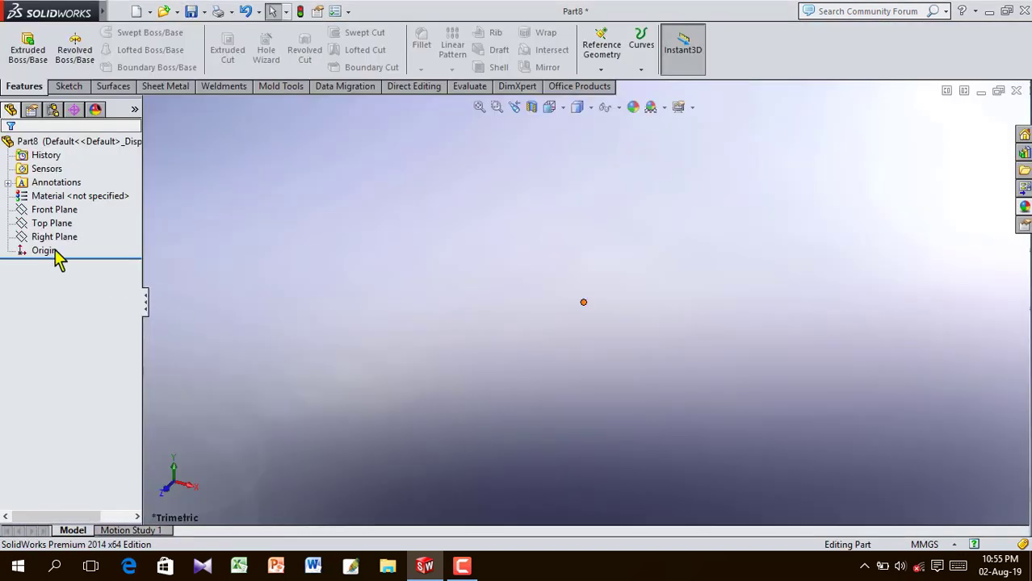
- Start a sketch on the Right Plane and draw a vertical line upward from the origin
left_click(53, 236)
left_click(65, 224)
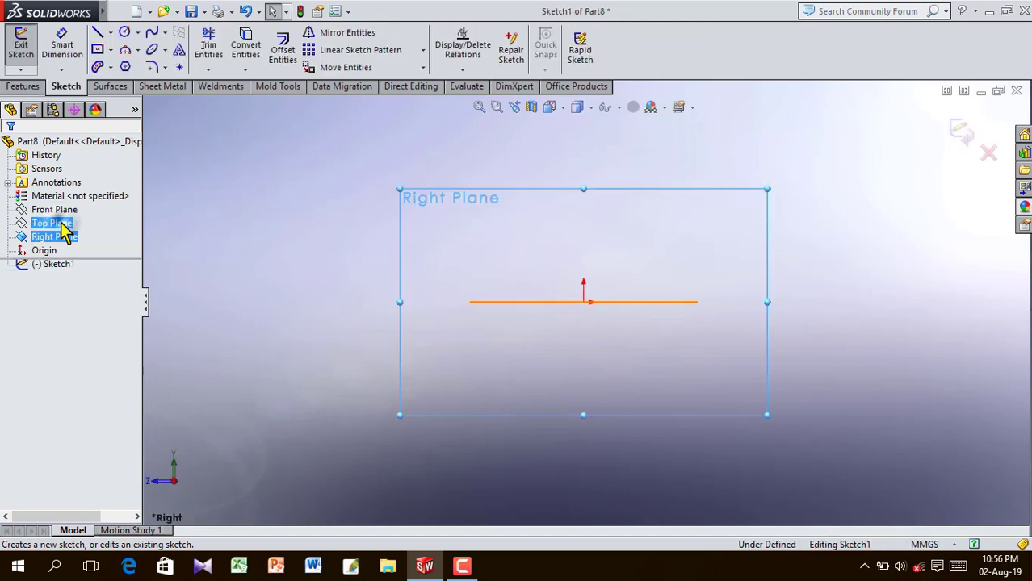
left_click(98, 33)
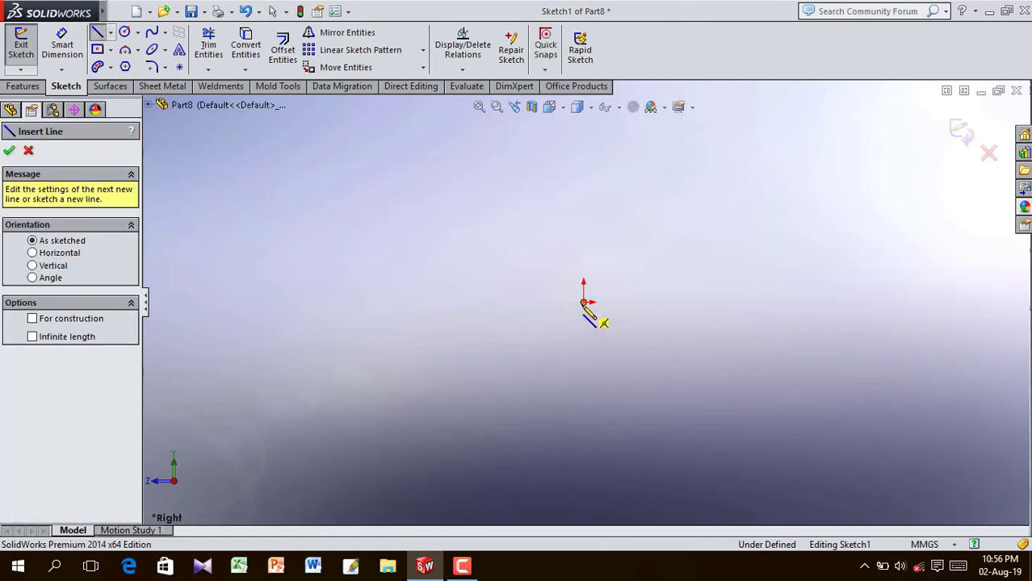
left_click(584, 303)
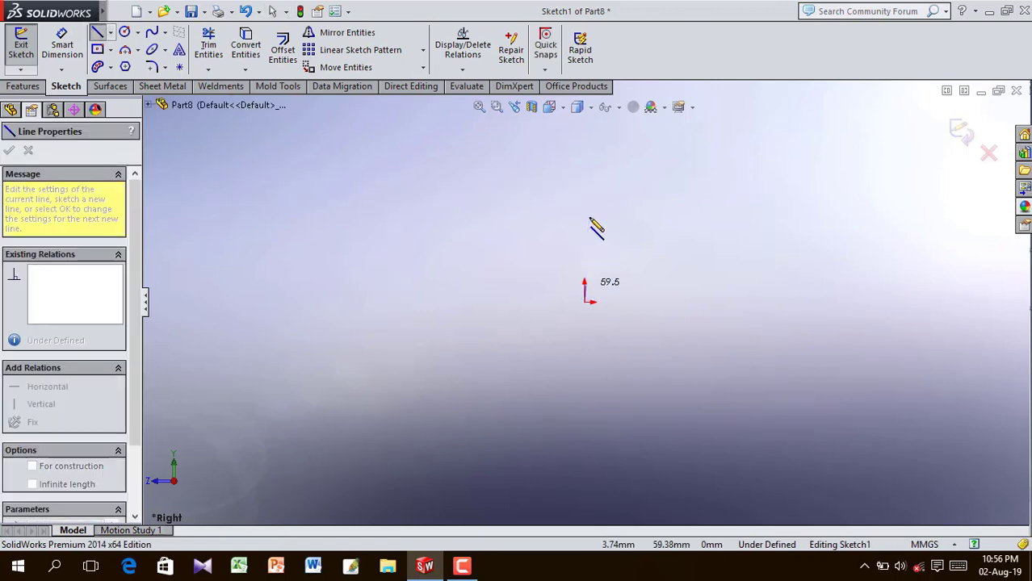
left_click(585, 149)
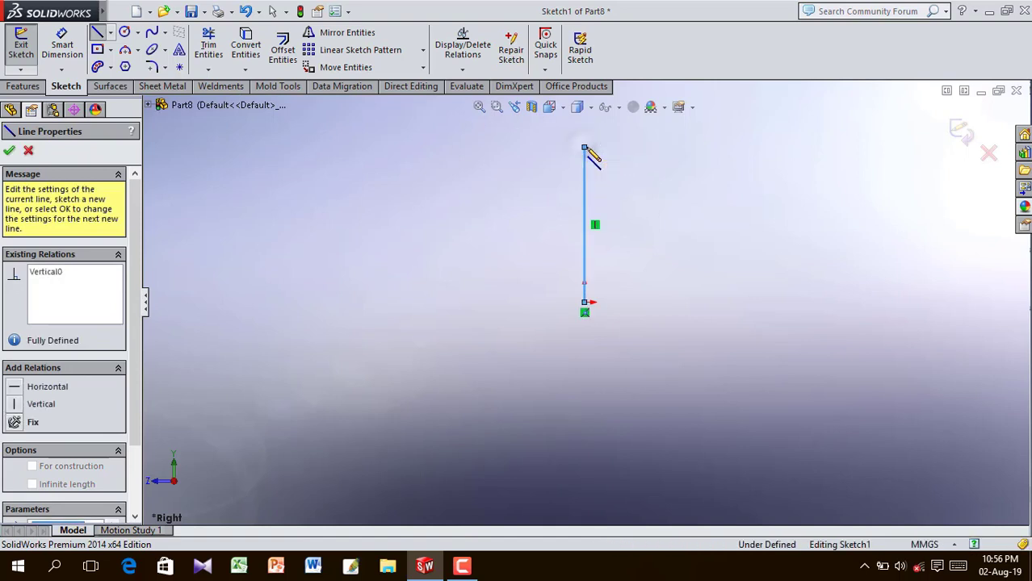
- Draw the head outline with horizontal, slanted, short vertical and inward slanted lines, and continue with the body's vertical side line down
left_click(616, 148)
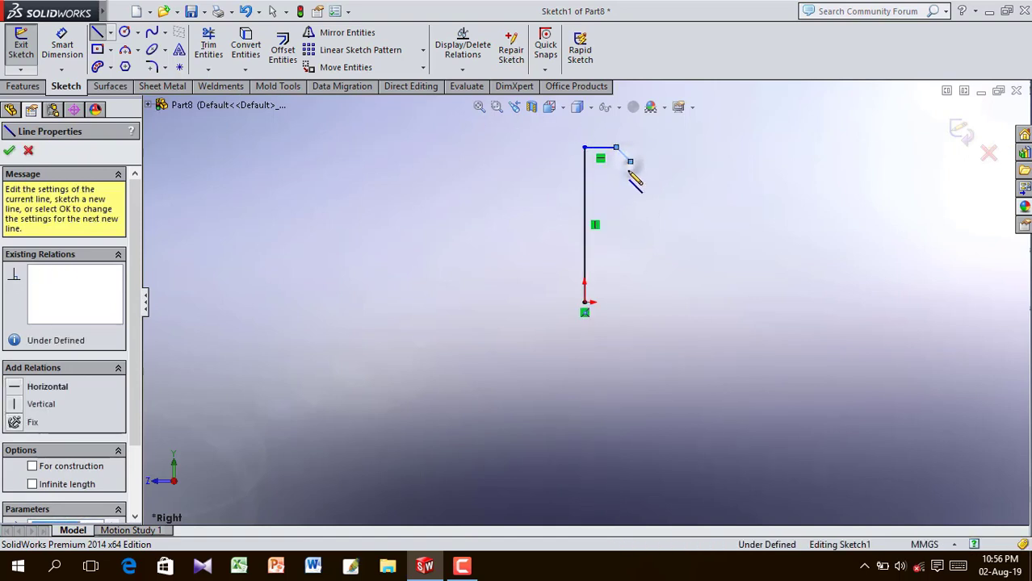
left_click(629, 161)
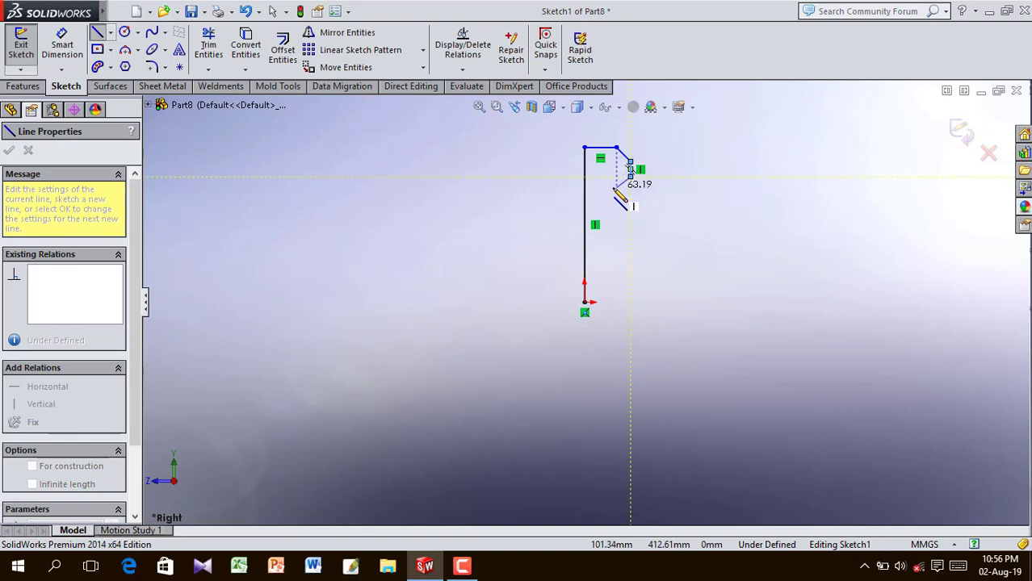
left_click(616, 186)
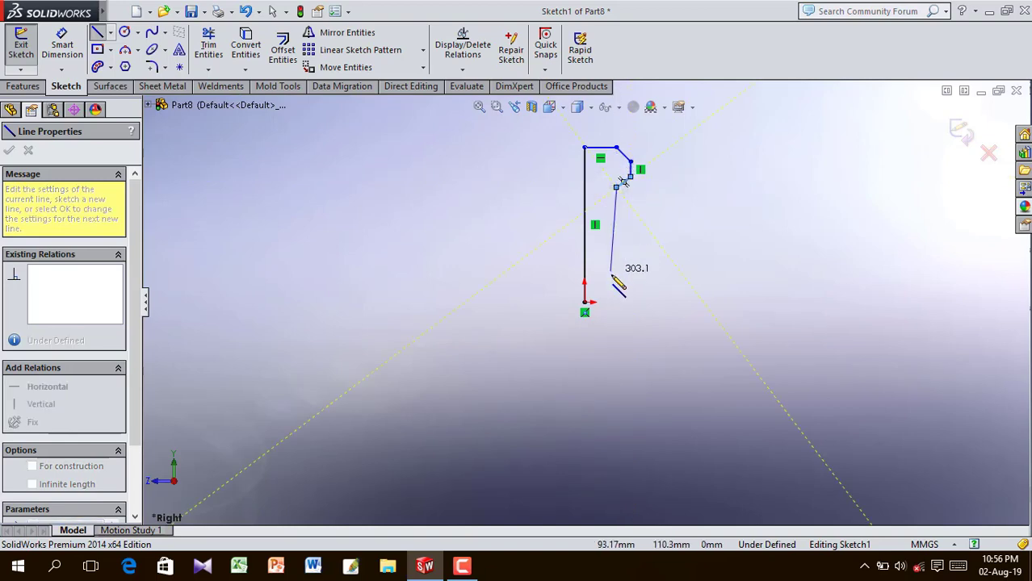
double_click(616, 268)
- Draw a small rectangular groove stepping inward below the body's side line, and continue with a short vertical line down
scroll(619, 280, "up", 2)
scroll(618, 279, "down", 8)
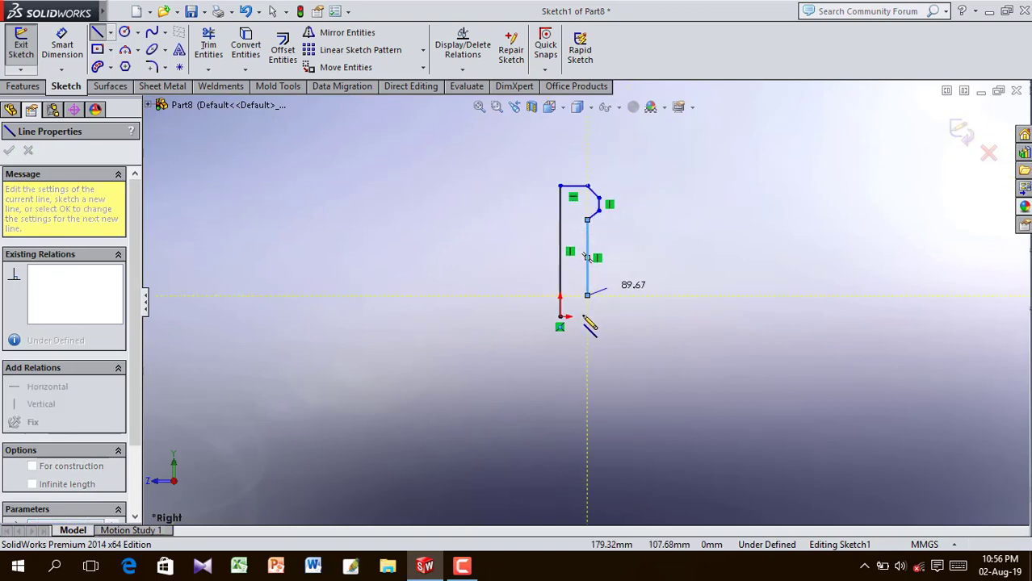
left_click(600, 236)
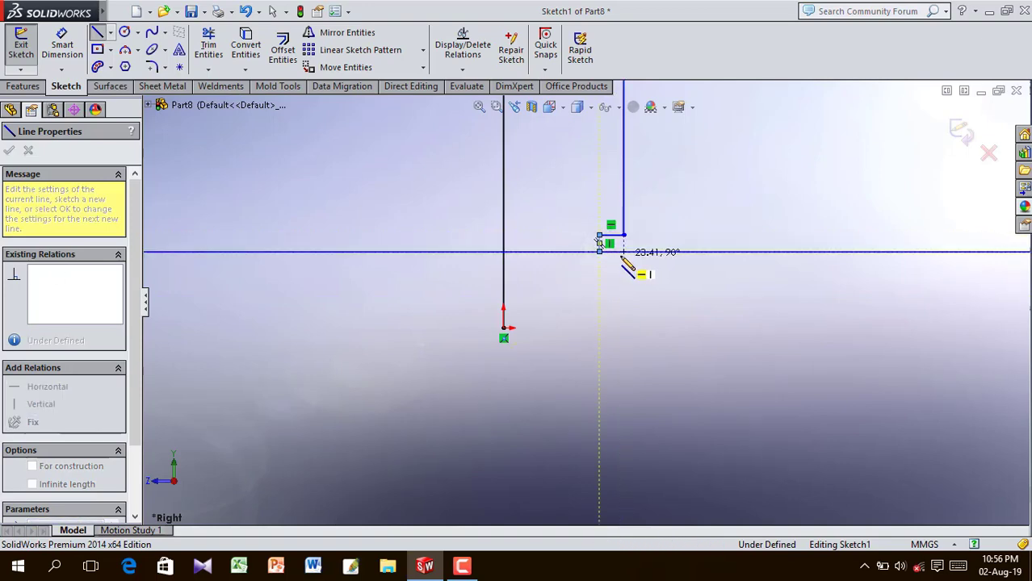
left_click(622, 253)
left_click(623, 270)
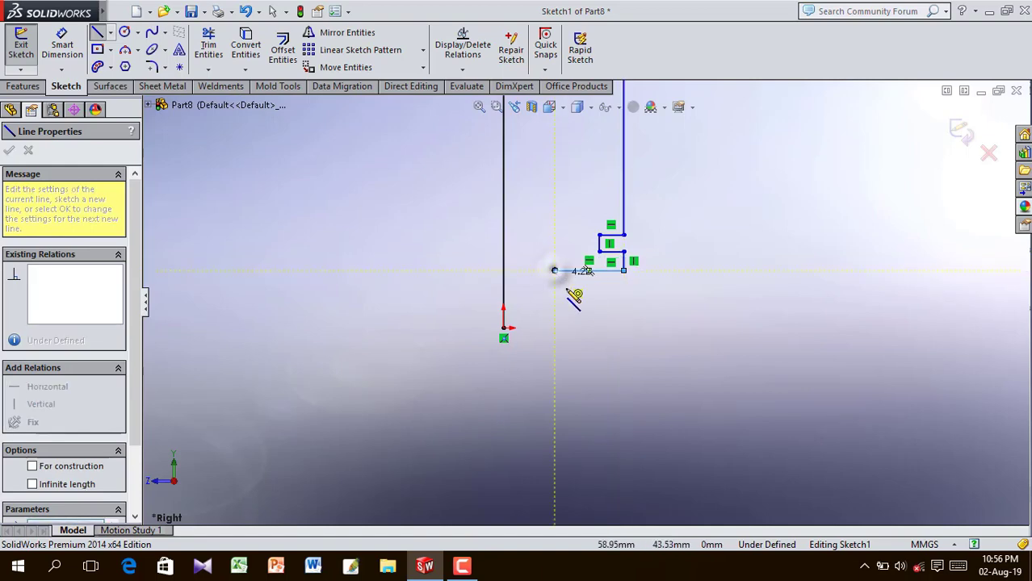
- Draw the narrower neck and the wider stepped foot below the groove, and close the profile with a line to the origin
left_click(555, 270)
left_click(555, 308)
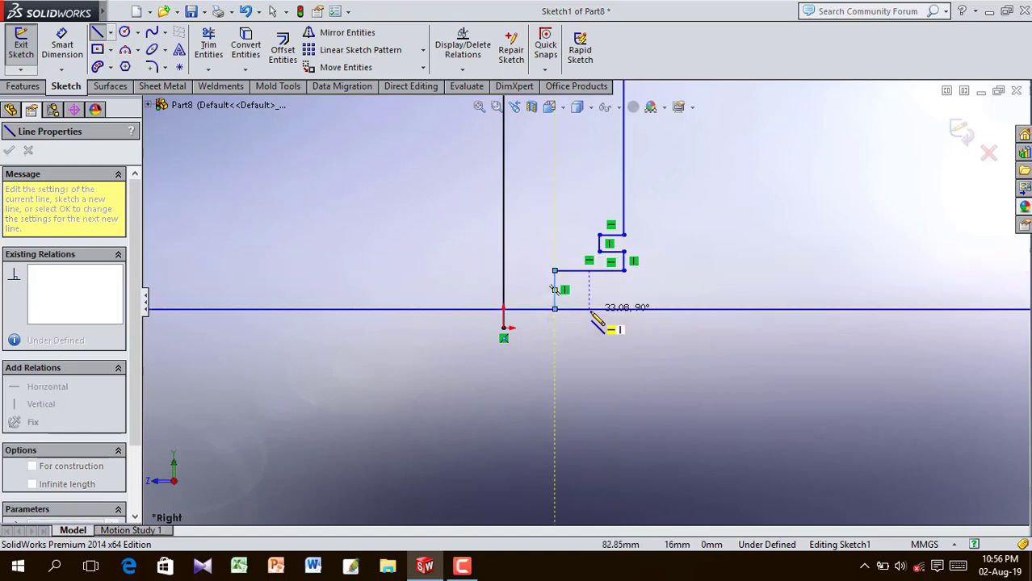
left_click(589, 309)
left_click(588, 339)
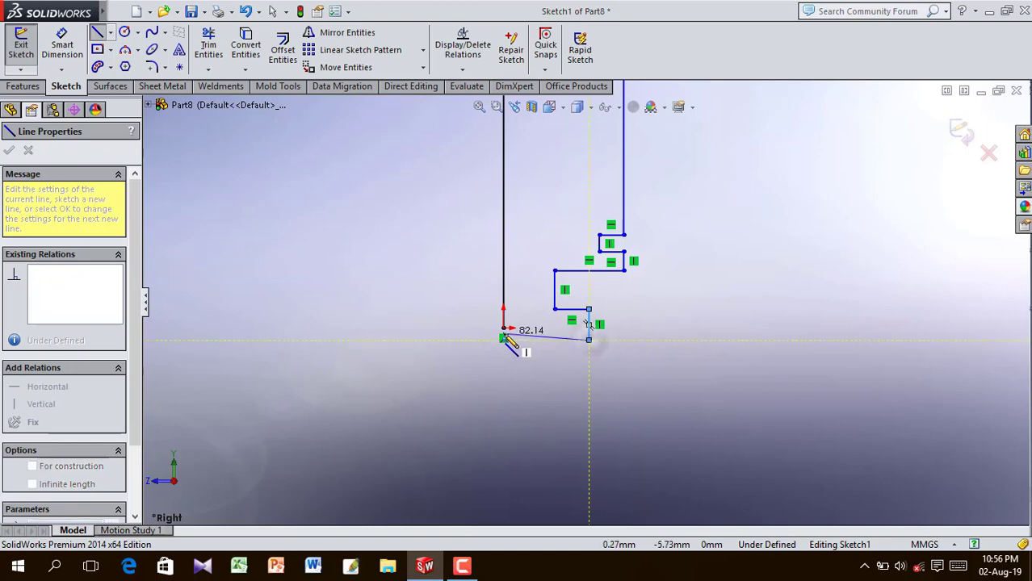
left_click(503, 329)
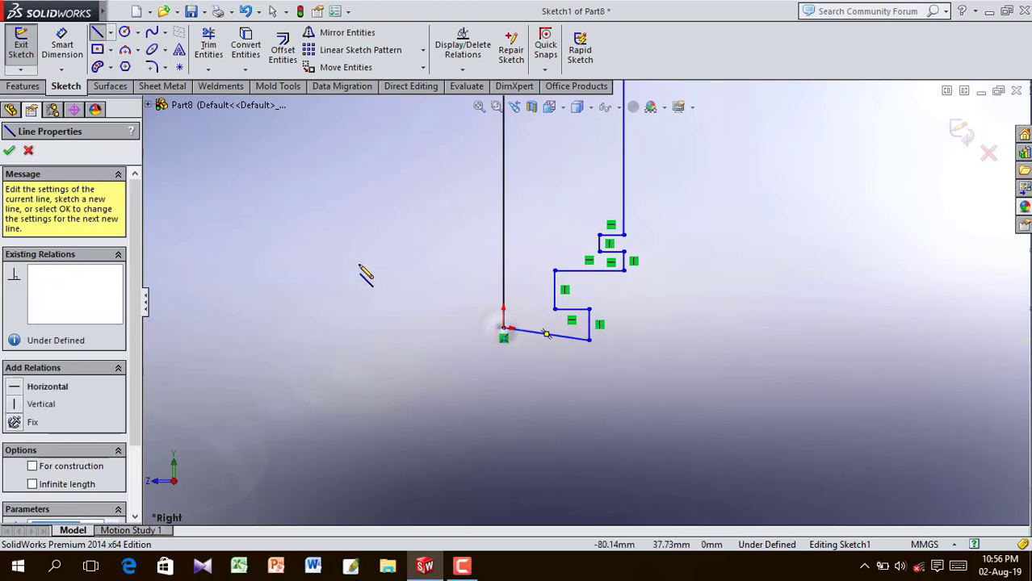
left_click(11, 151)
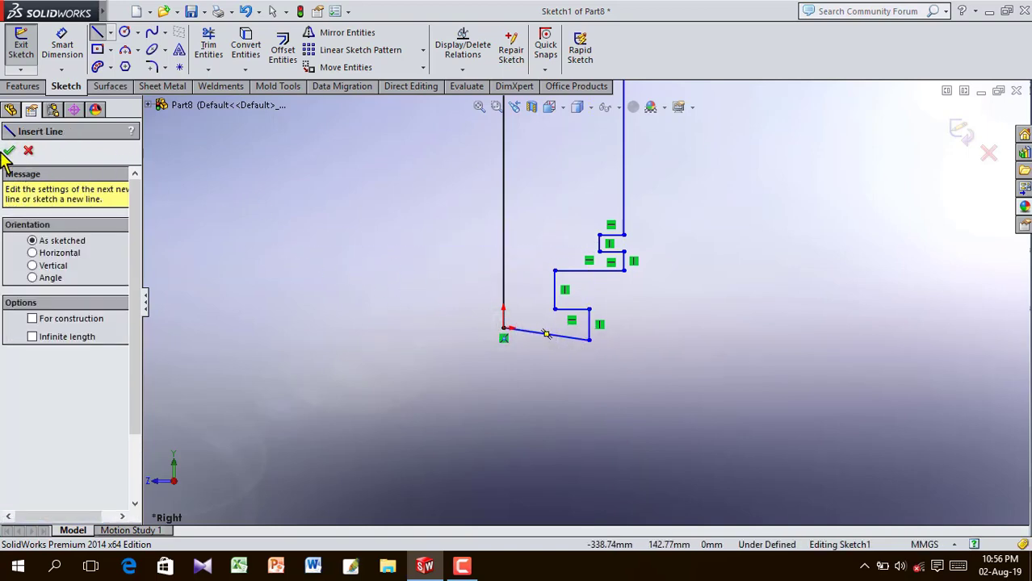
left_click(11, 151)
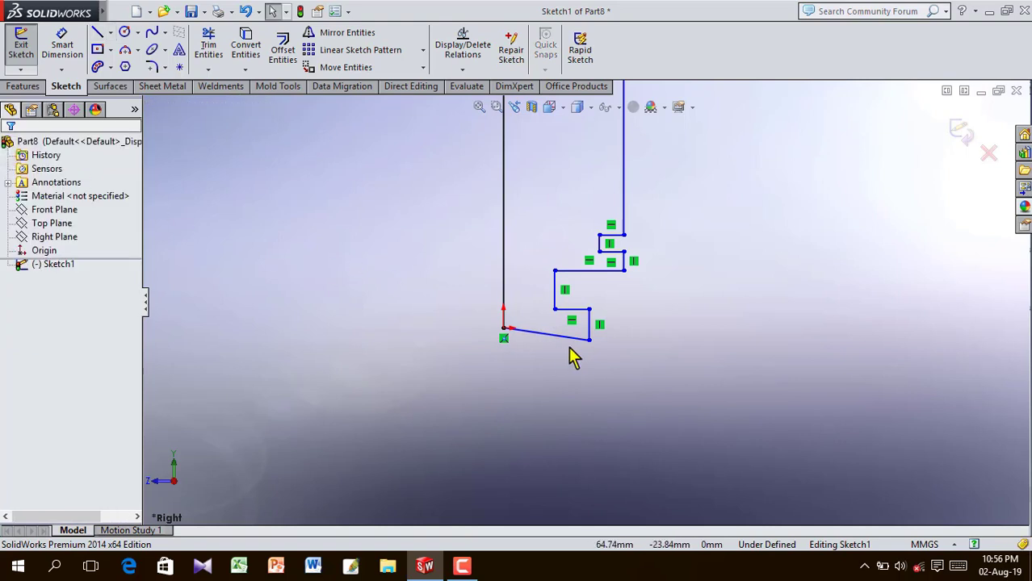
- Add a Horizontal relation to the slanted closing line at the base of the profile
scroll(568, 355, "down", 2)
left_click(552, 329)
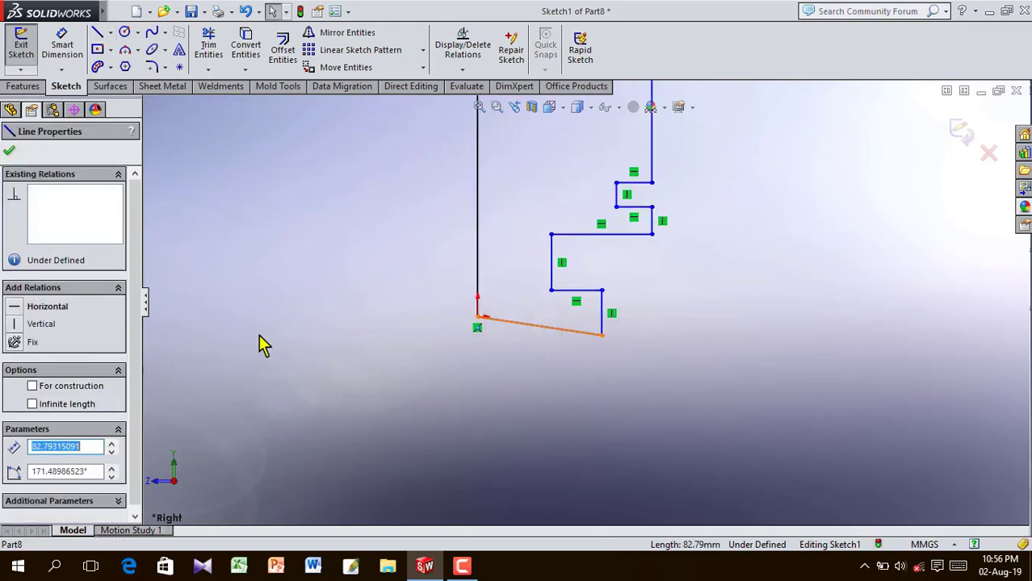
left_click(50, 308)
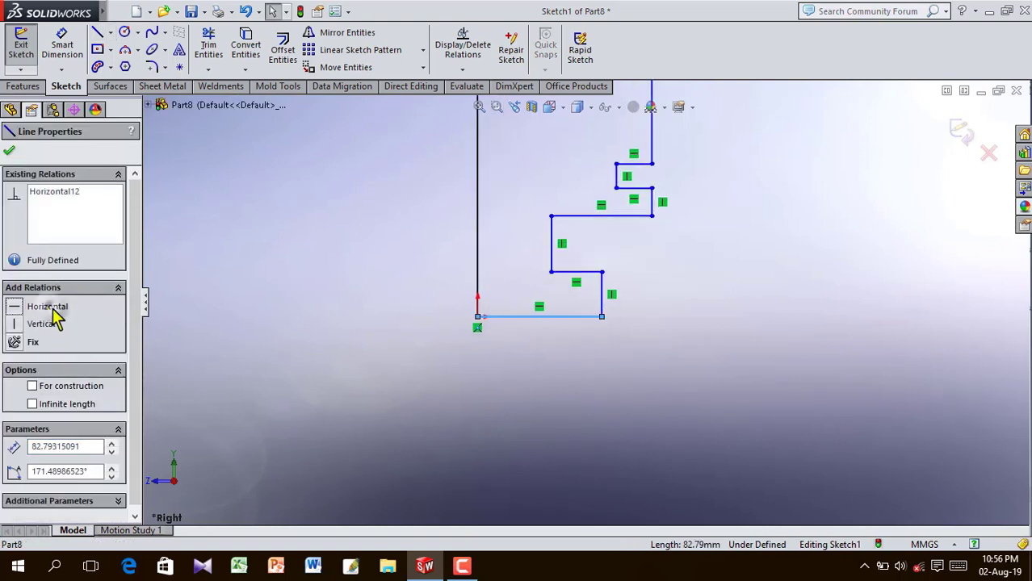
left_click(10, 151)
- Dimension the distance between the body's side line and the vertical centre line as 12.675 mm
scroll(544, 260, "up", 5)
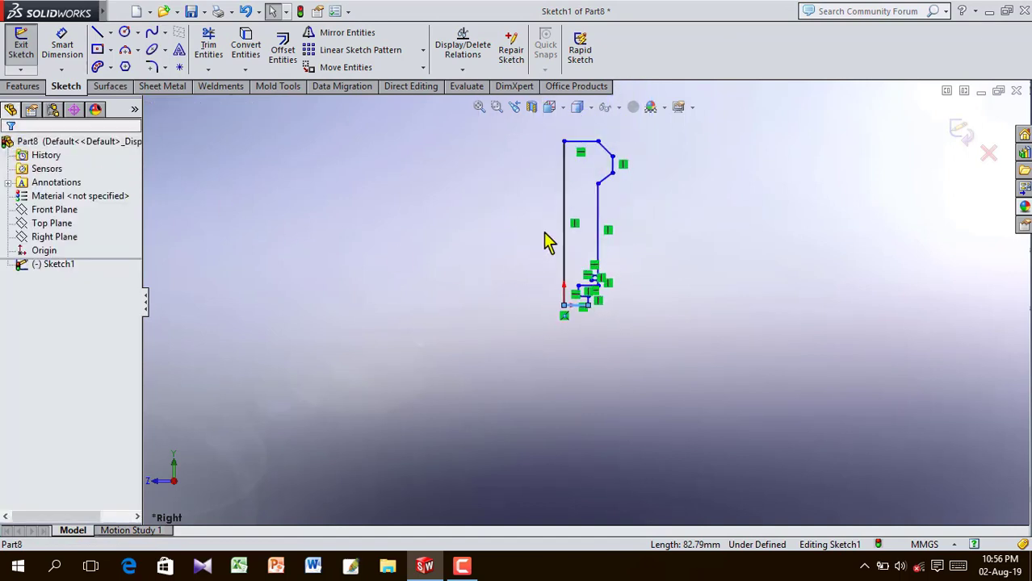
scroll(586, 182, "down", 5)
left_click(61, 46)
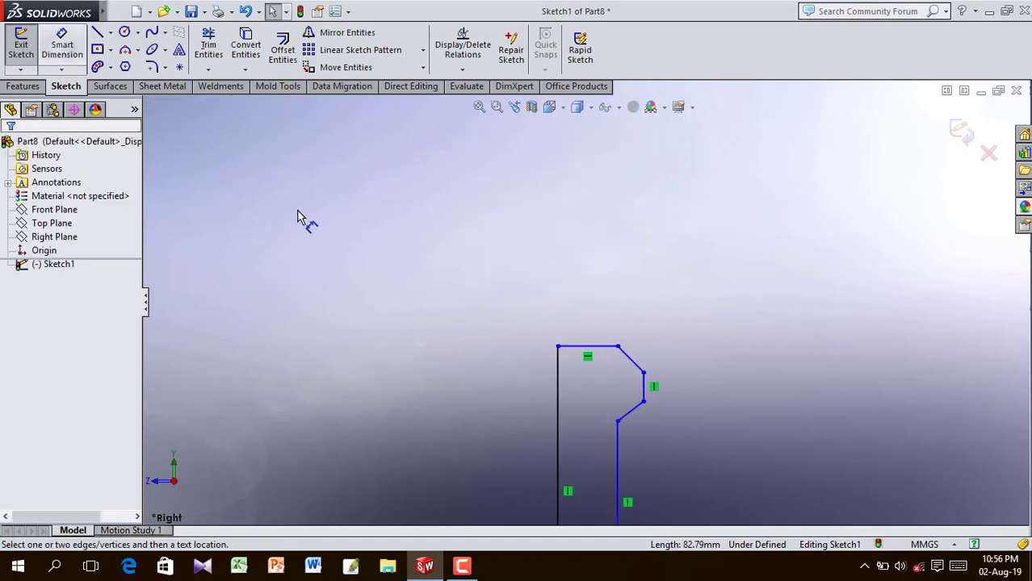
scroll(644, 468, "up", 3)
scroll(634, 371, "down", 5)
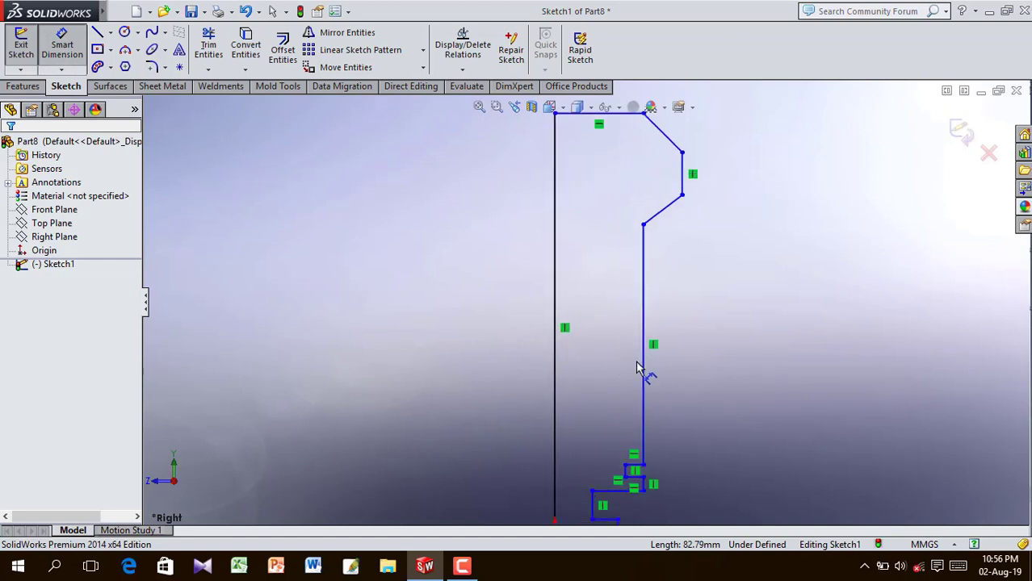
left_click(645, 365)
left_click(555, 365)
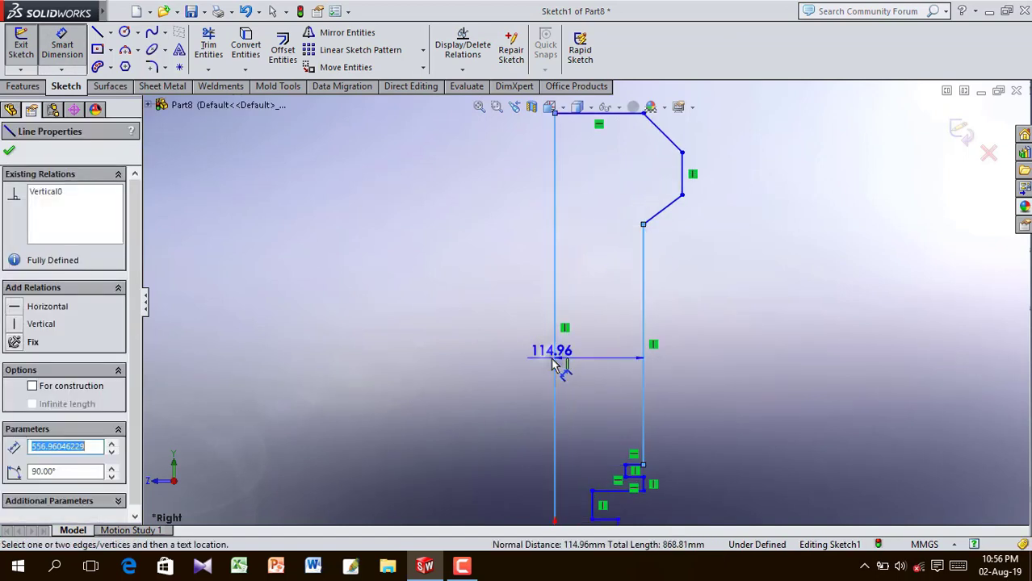
left_click(590, 365)
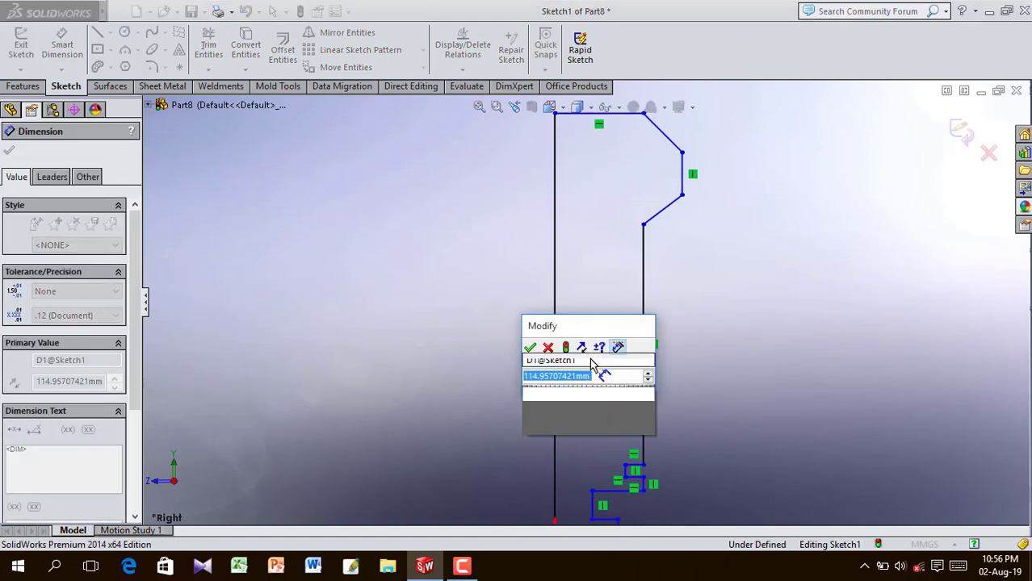
type("12.675")
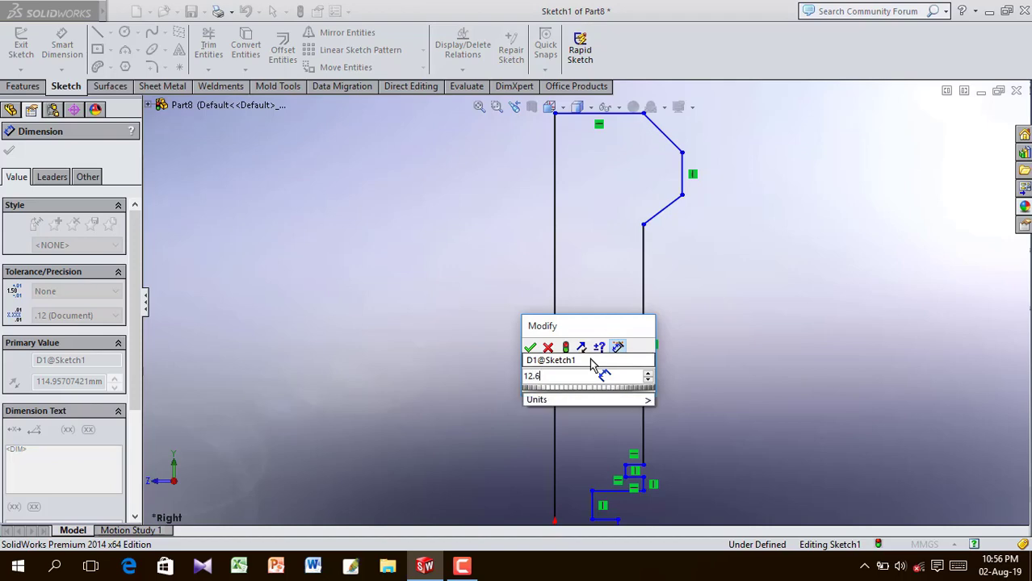
left_click(530, 348)
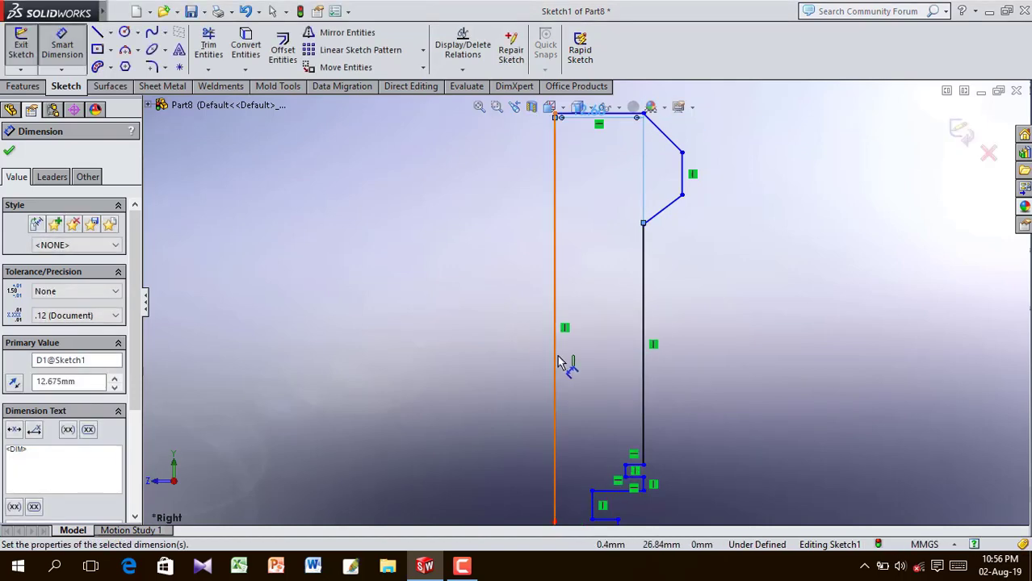
- Dimension the vertical centre line's full height as 133.60 mm
left_click(554, 358)
left_click(514, 357)
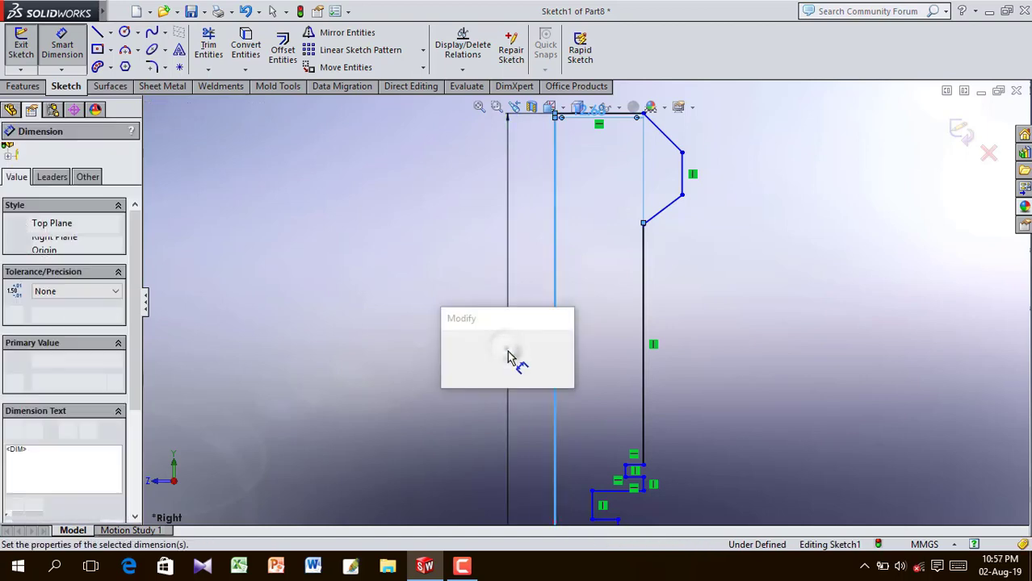
type("133.")
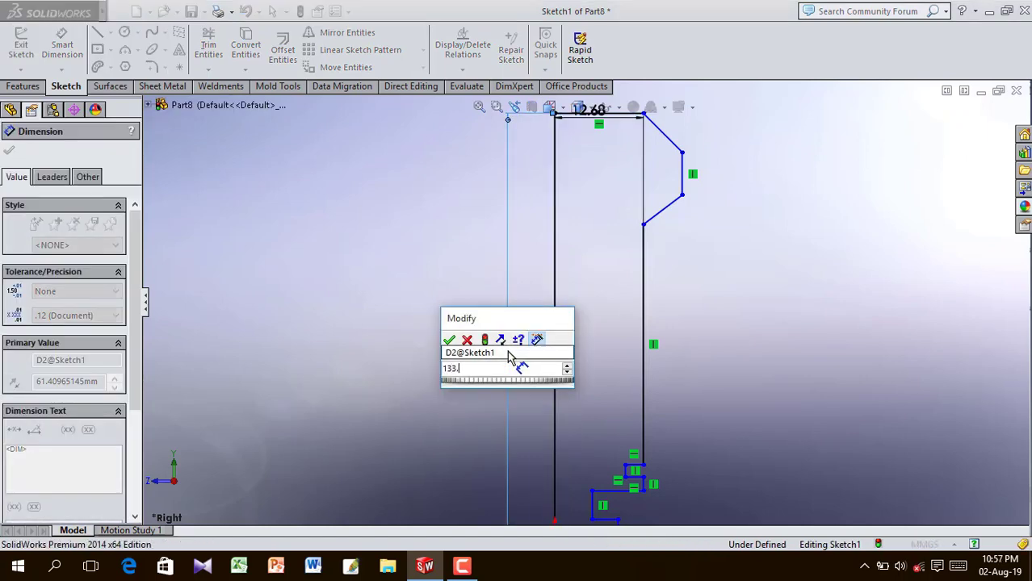
type("60")
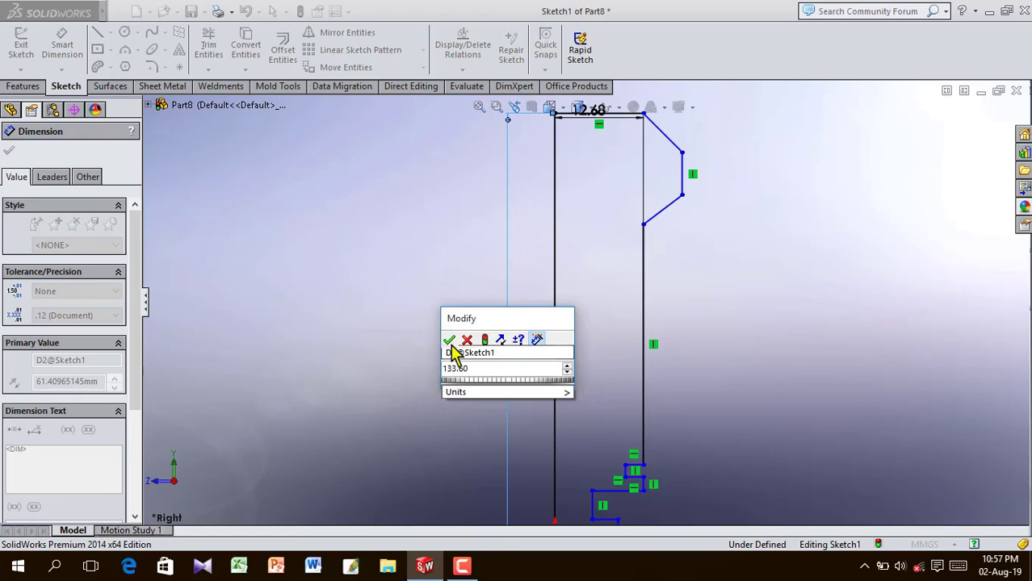
left_click(449, 340)
left_click(427, 312)
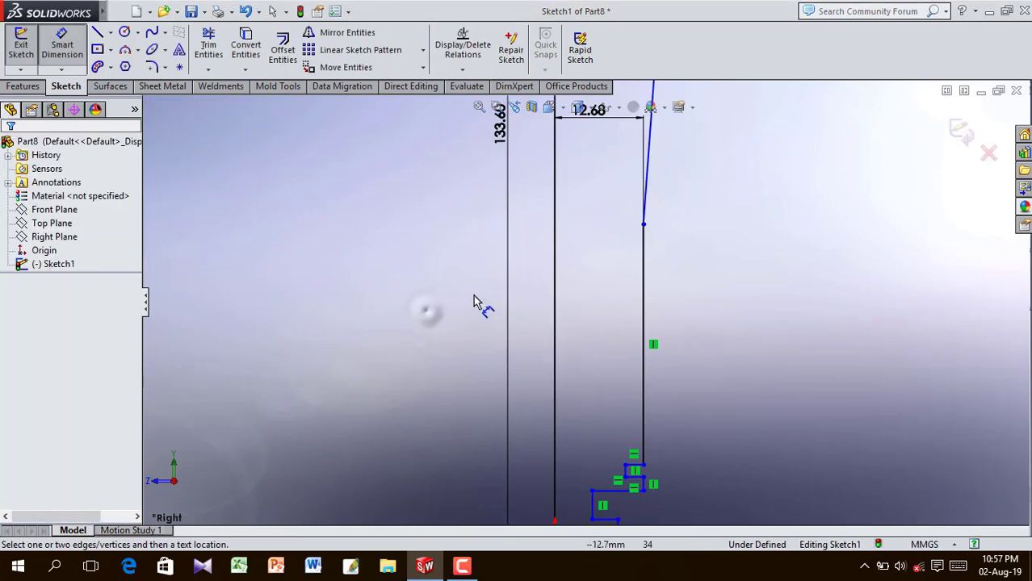
- Dimension the head's height, from its upper outer corner to the start of the body's side line, as 18 mm
scroll(476, 294, "up", 4)
scroll(588, 250, "up", 3)
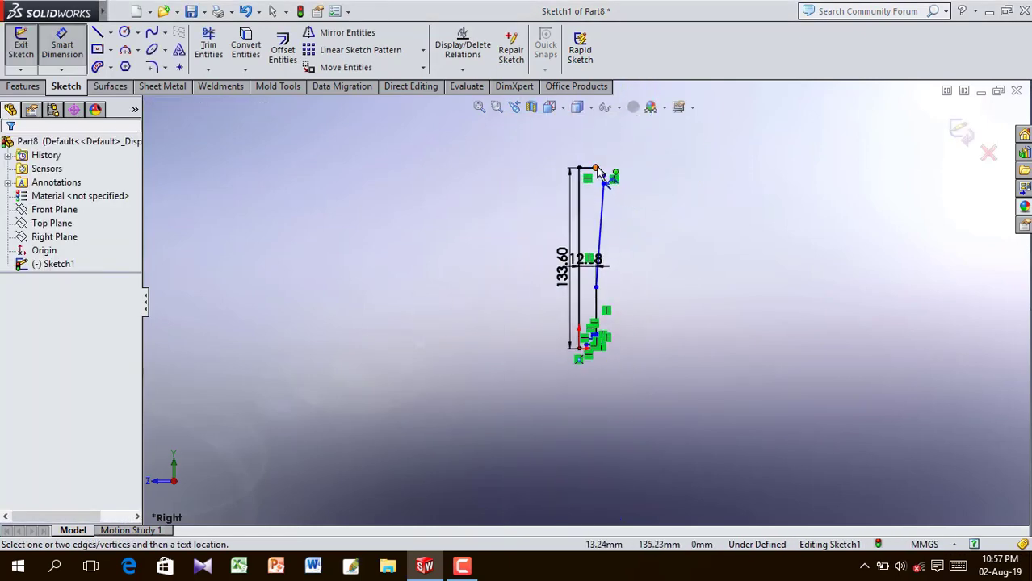
left_click(596, 168)
left_click(595, 286)
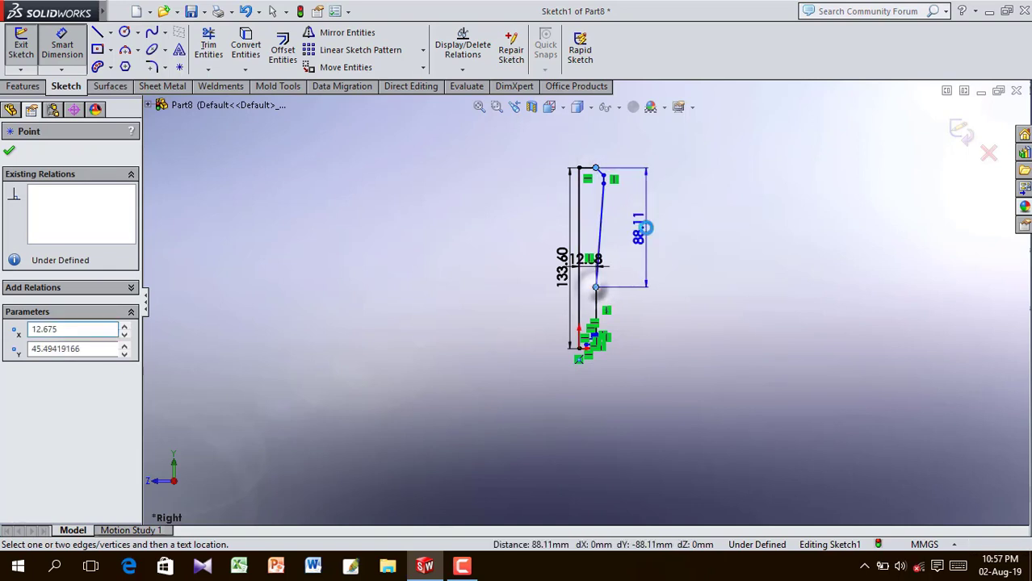
left_click(646, 229)
type("1")
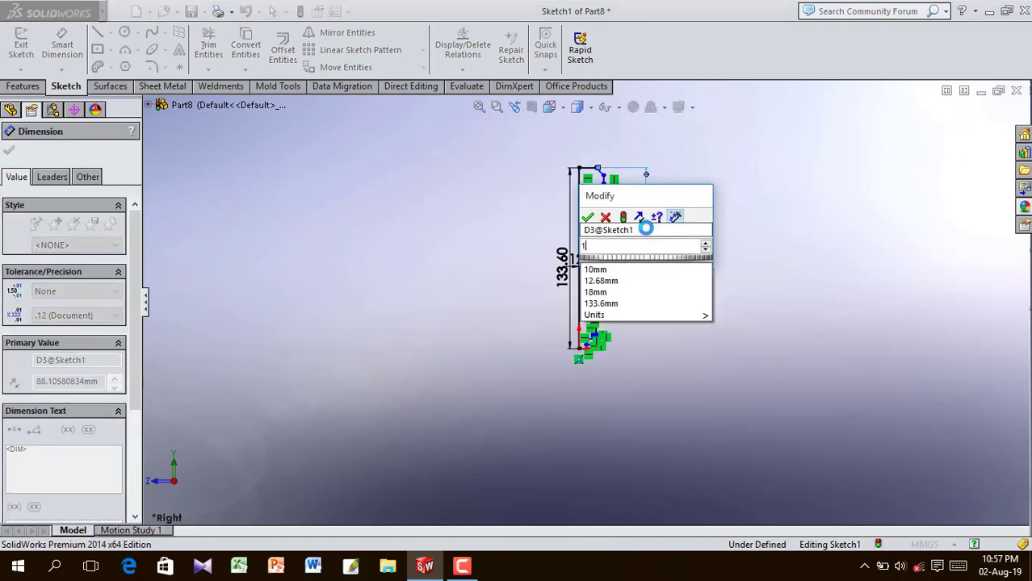
type("8")
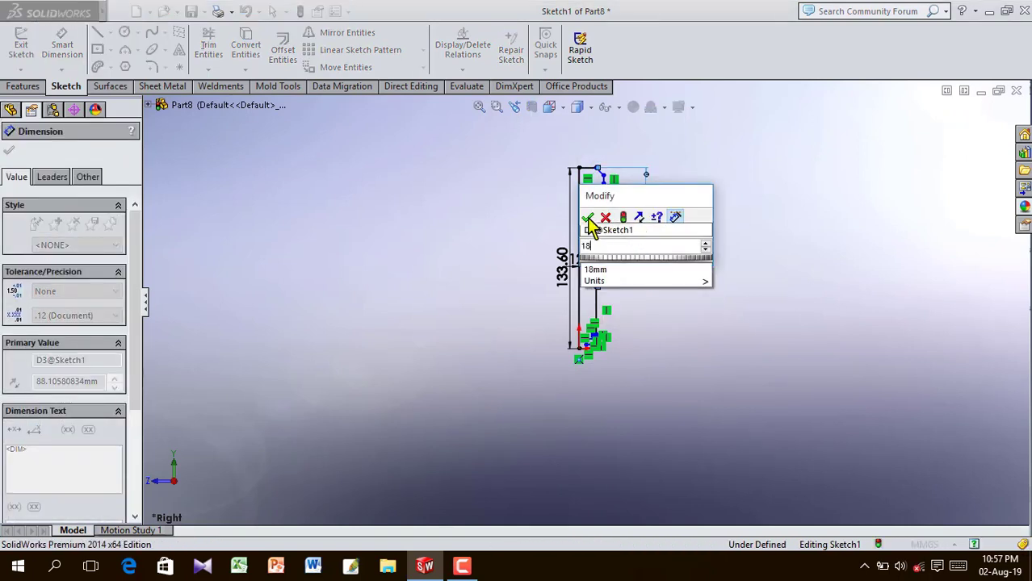
left_click(589, 218)
left_click(611, 153)
- Dimension the vertical height of the head's upper slanted line as 6 mm
scroll(611, 152, "down", 6)
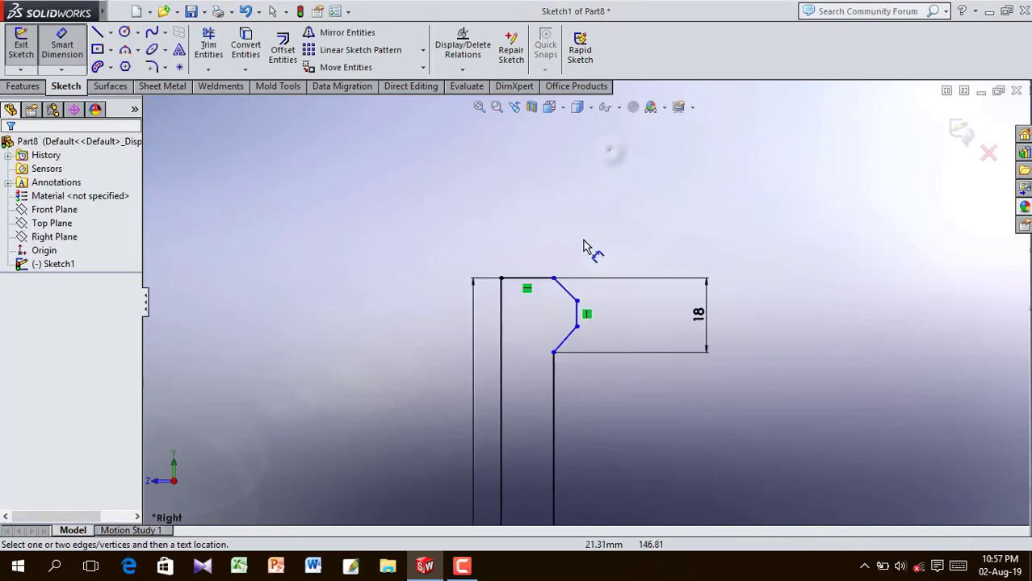
left_click(566, 292)
left_click(599, 294)
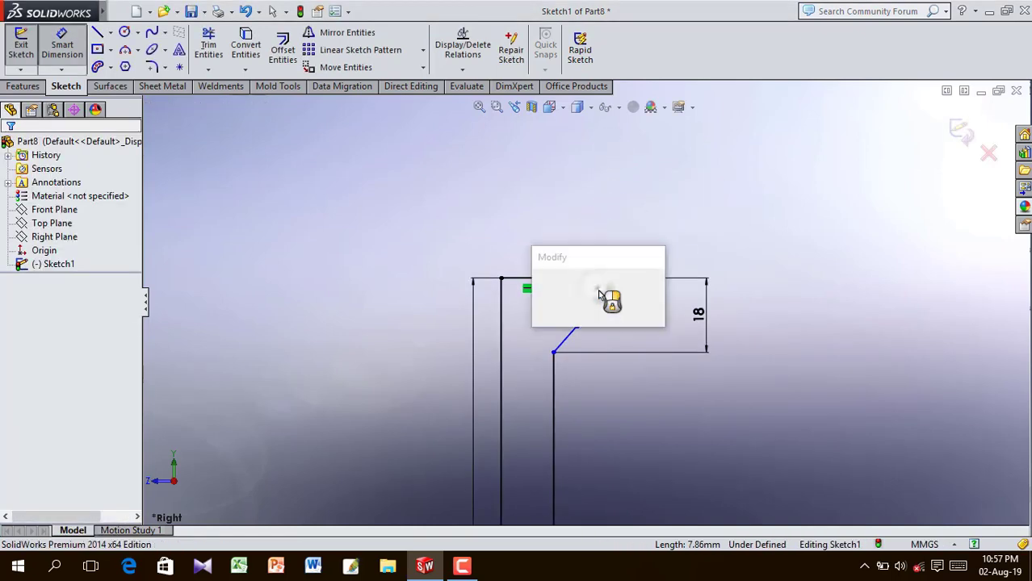
type("6")
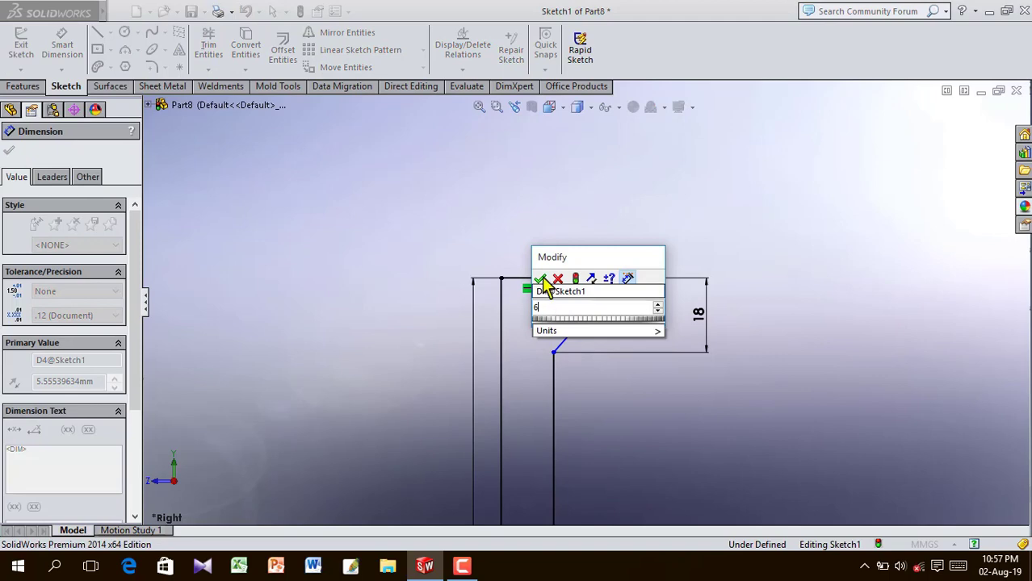
left_click(540, 280)
left_click(627, 318)
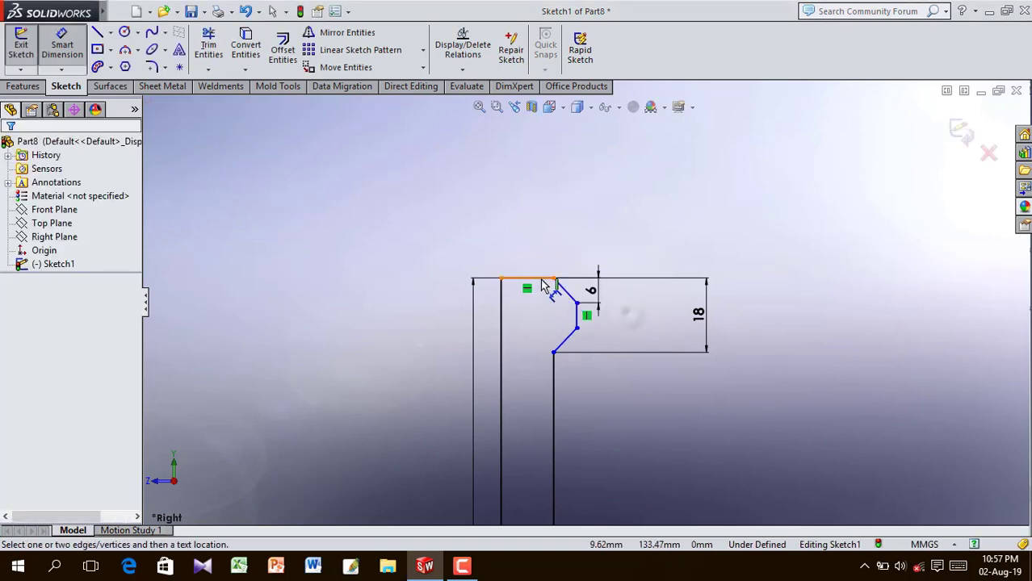
- Dimension the angle between the head's top line and its upper slanted line as 150 degrees
left_click(542, 280)
left_click(566, 293)
left_click(553, 301)
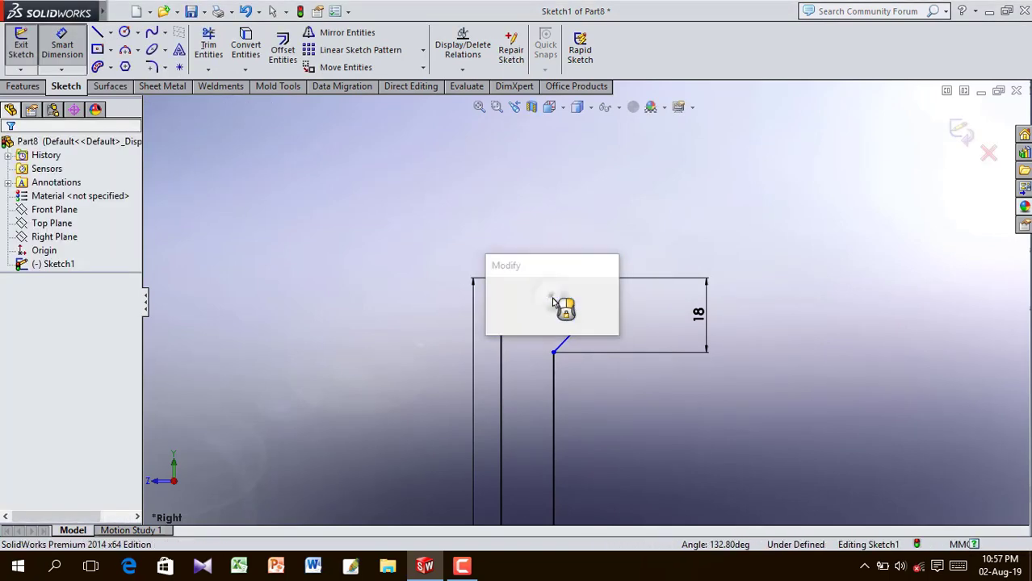
type("150")
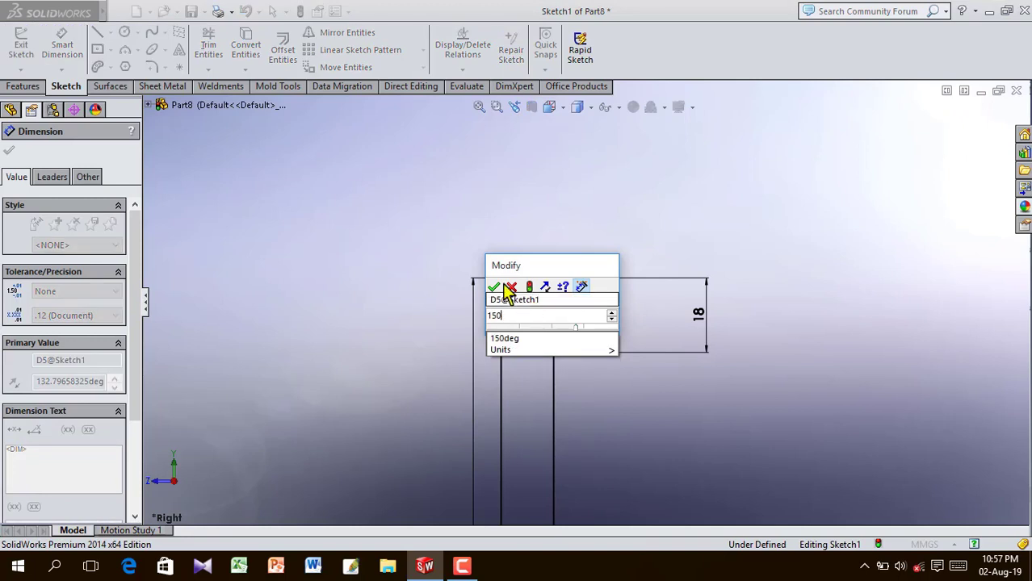
left_click(493, 287)
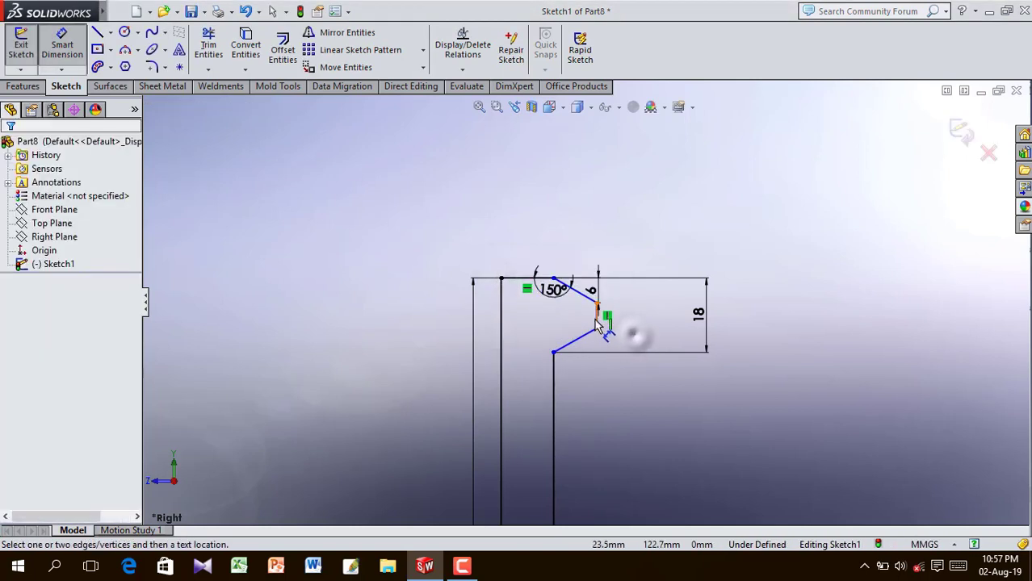
- Dimension the head's short outer vertical line as 6 mm long
left_click(597, 319)
left_click(552, 322)
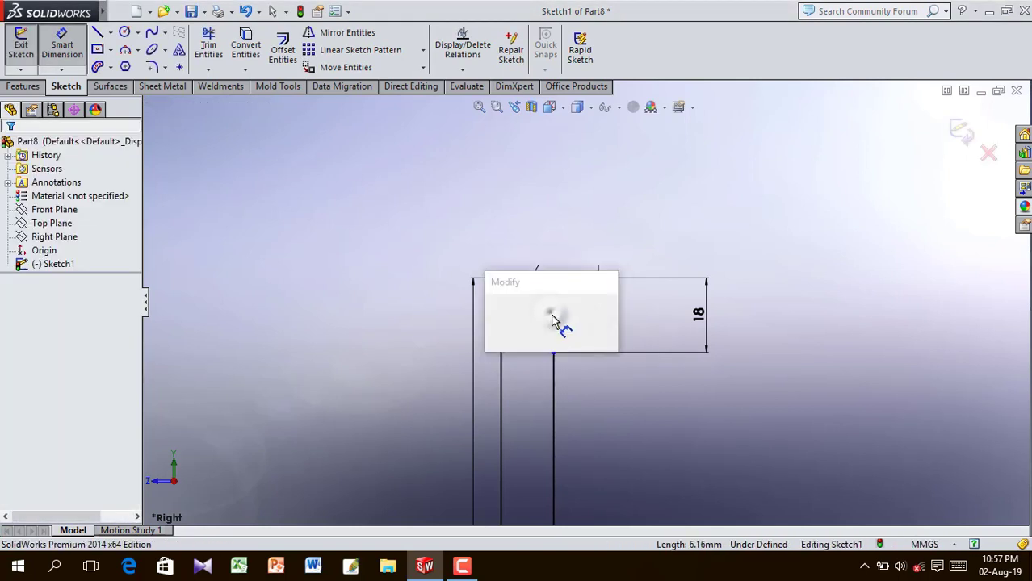
type("6")
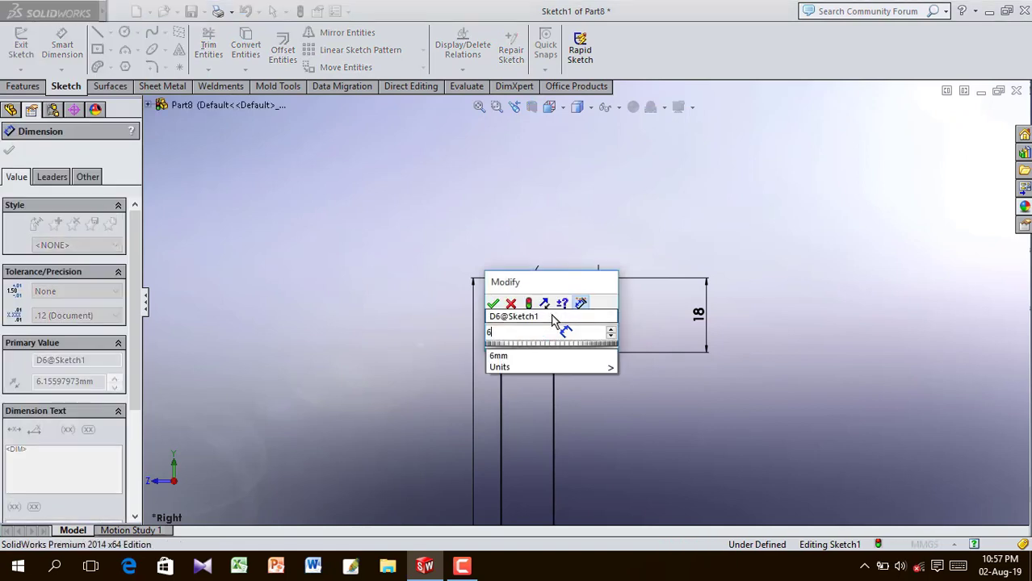
left_click(494, 303)
left_click(617, 393)
scroll(598, 381, "up", 5)
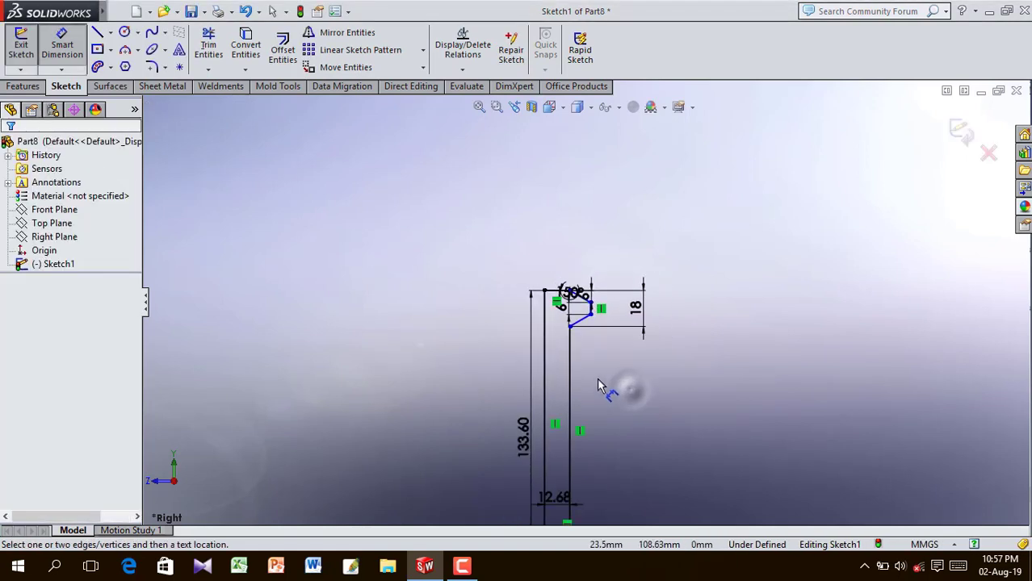
- Dimension the short vertical outer line at the profile's lower end as 4 mm
scroll(597, 377, "up", 3)
scroll(570, 399, "down", 8)
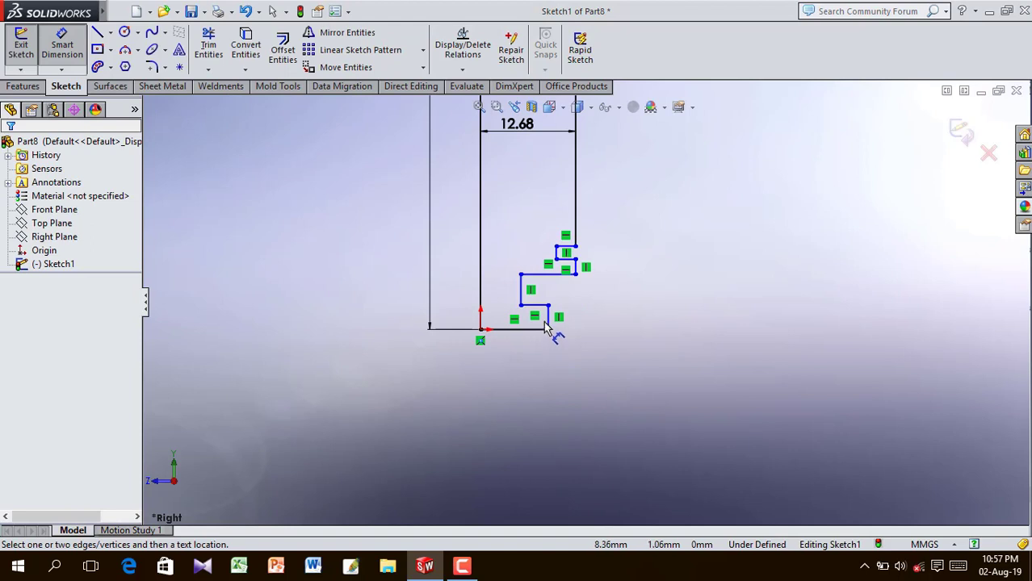
left_click(547, 325)
left_click(578, 326)
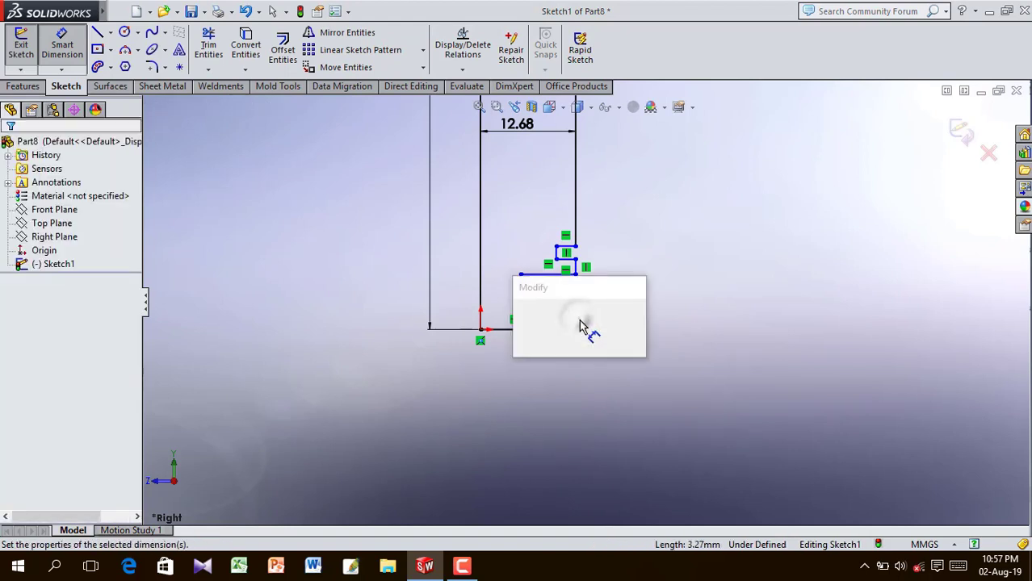
type("4")
left_click(522, 312)
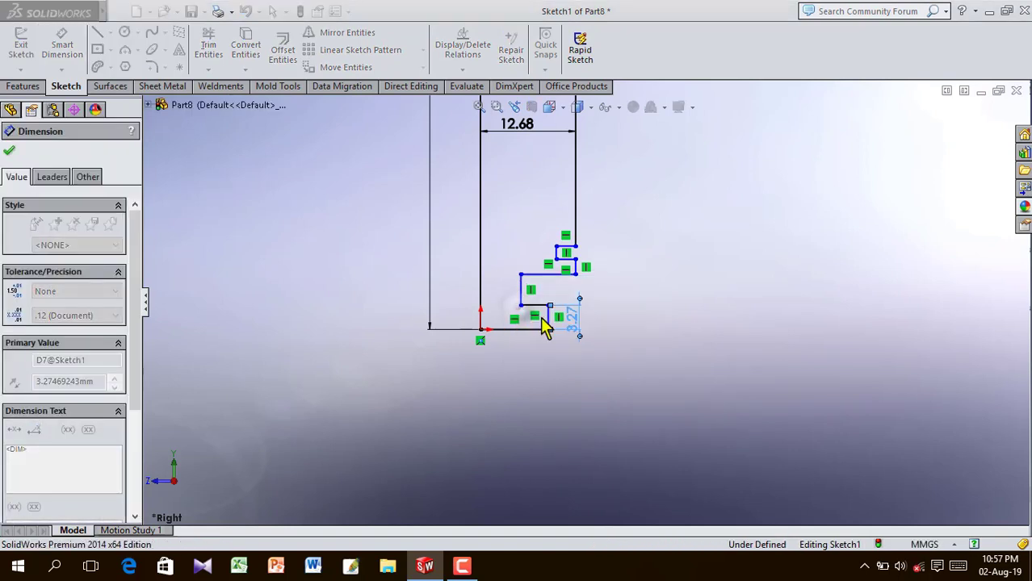
- Dimension the length of the neck's vertical line, just above the lower tip, as 18 mm
left_click(522, 289)
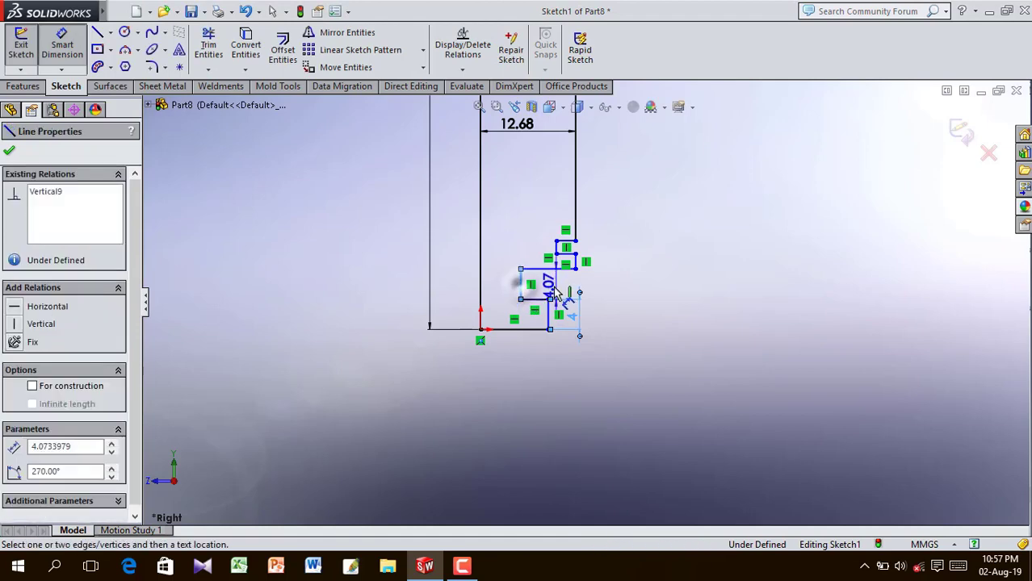
left_click(626, 290)
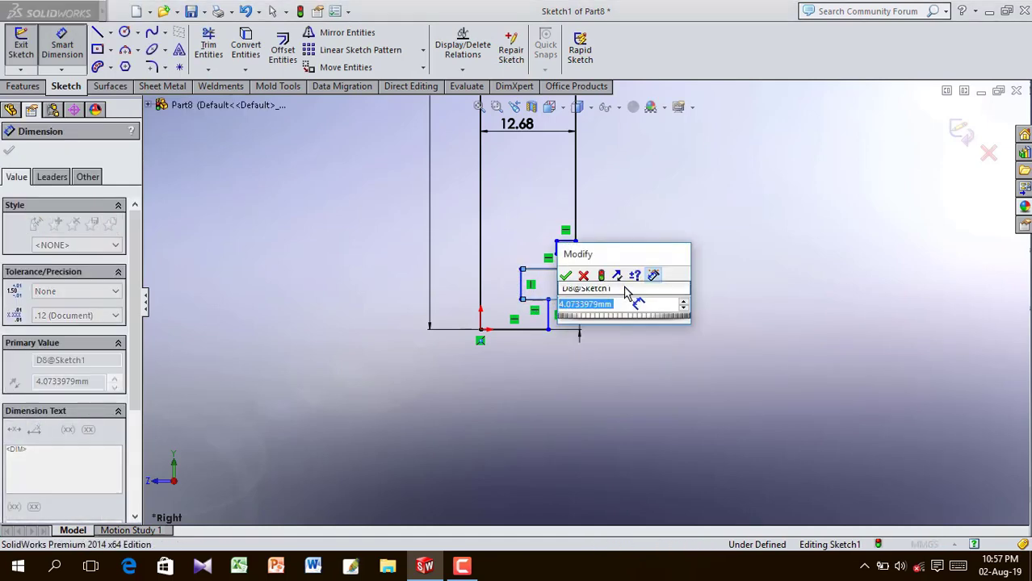
type("18")
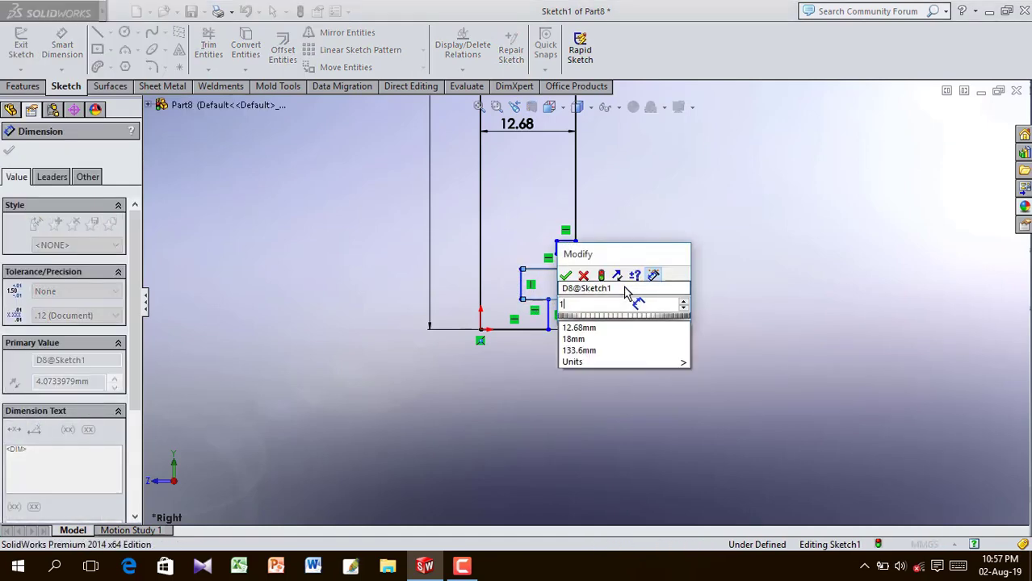
left_click(567, 277)
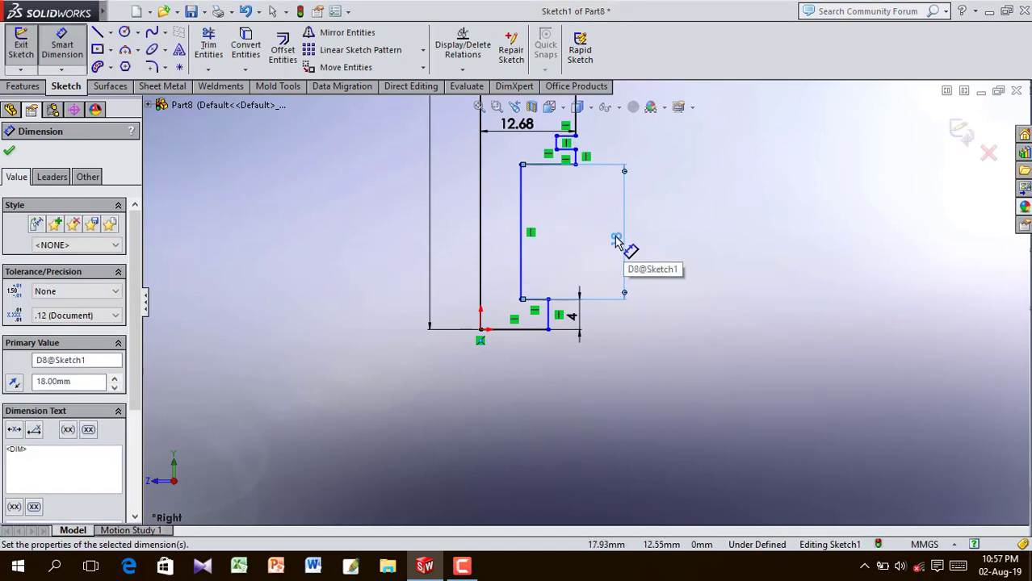
- Set the length of the neck's vertical line to 30 mm
double_click(616, 242)
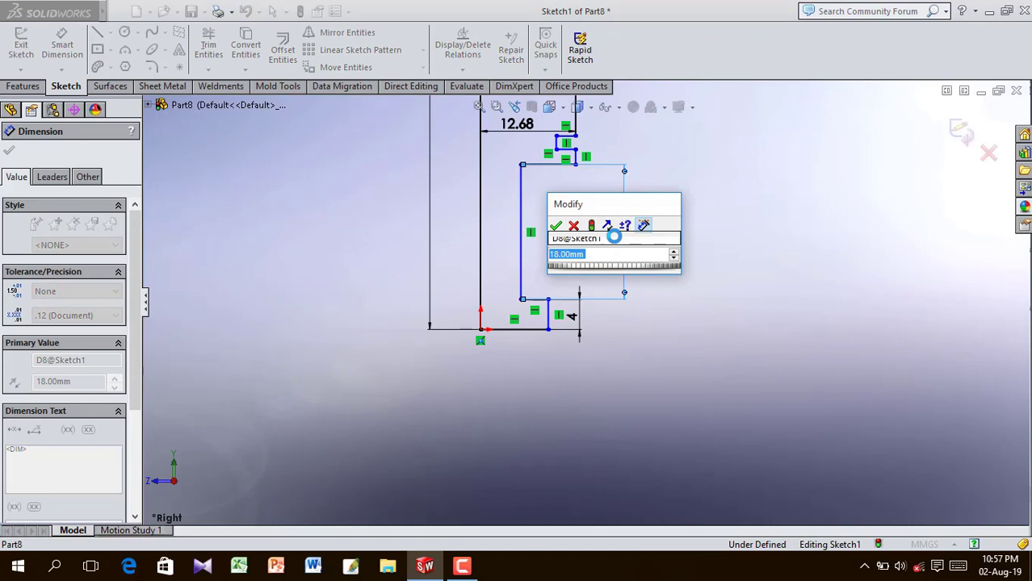
type("30")
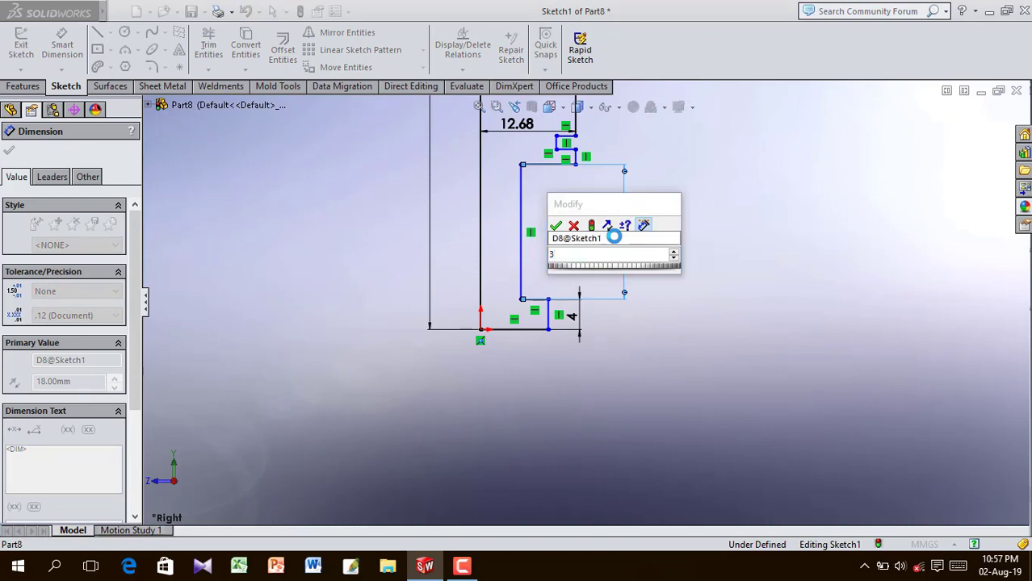
left_click(557, 228)
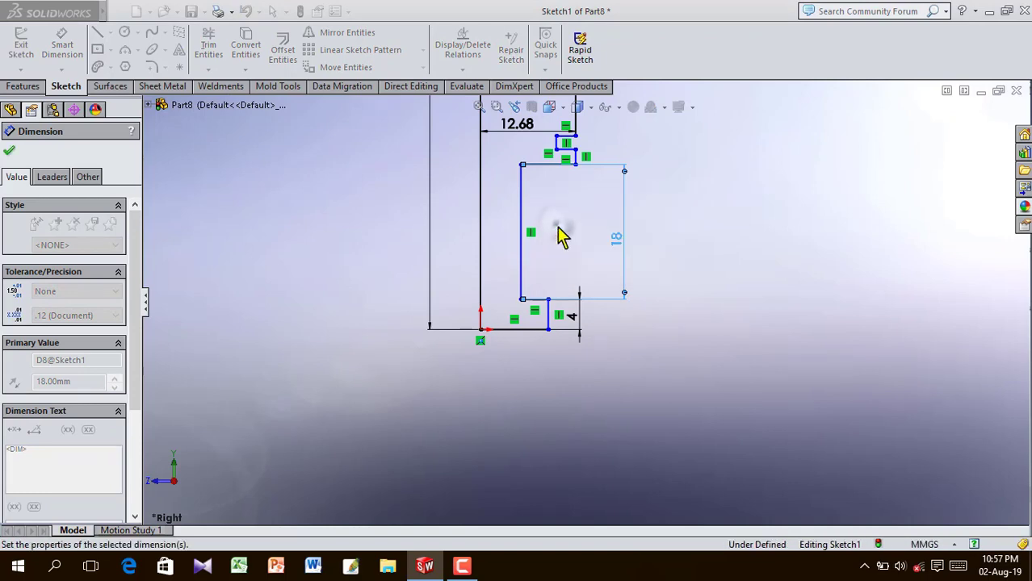
left_click(654, 242)
- Set the length of the neck's vertical line to 45 mm
scroll(656, 217, "up", 3)
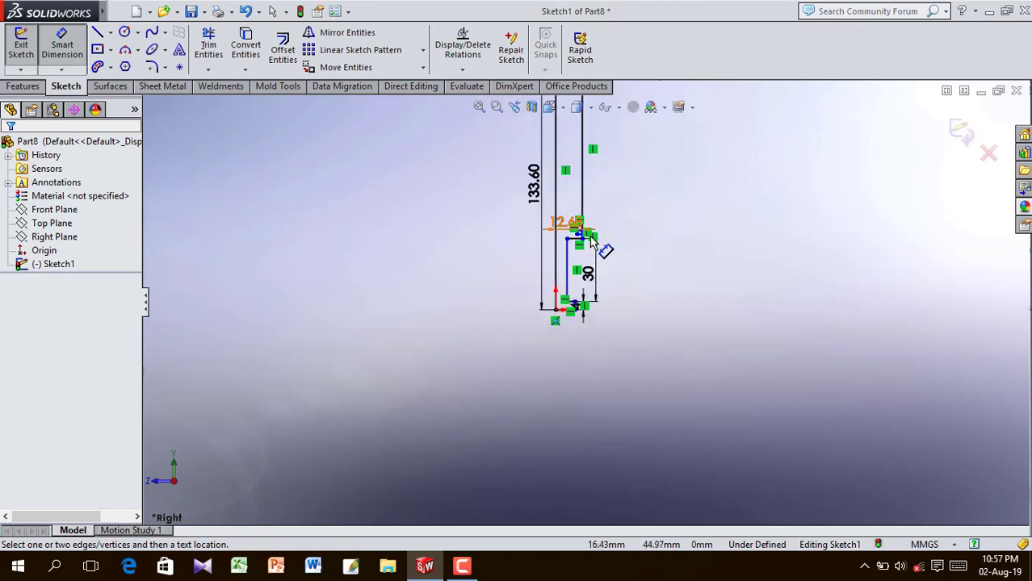
left_click(590, 277)
left_click(602, 274)
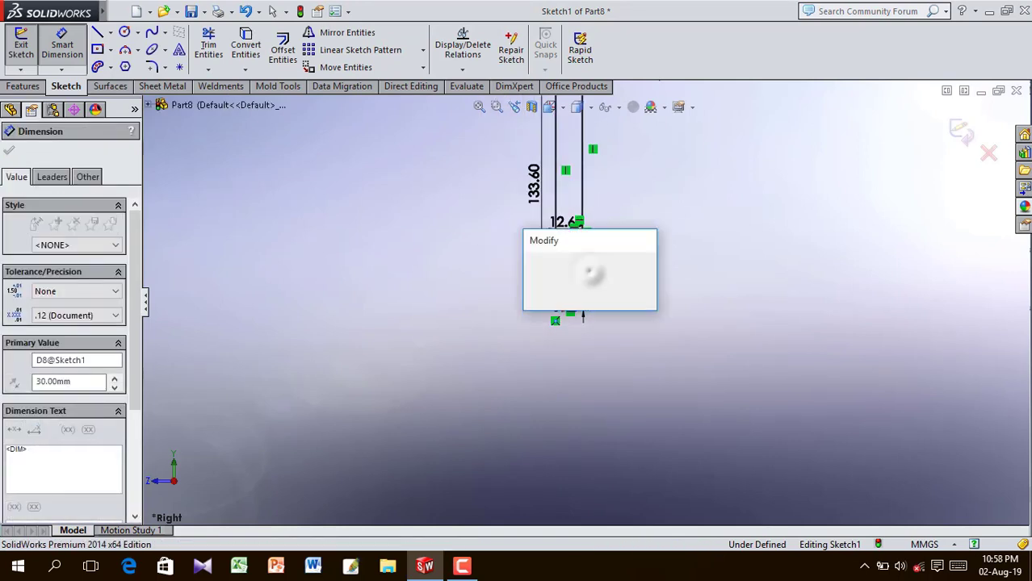
type("45")
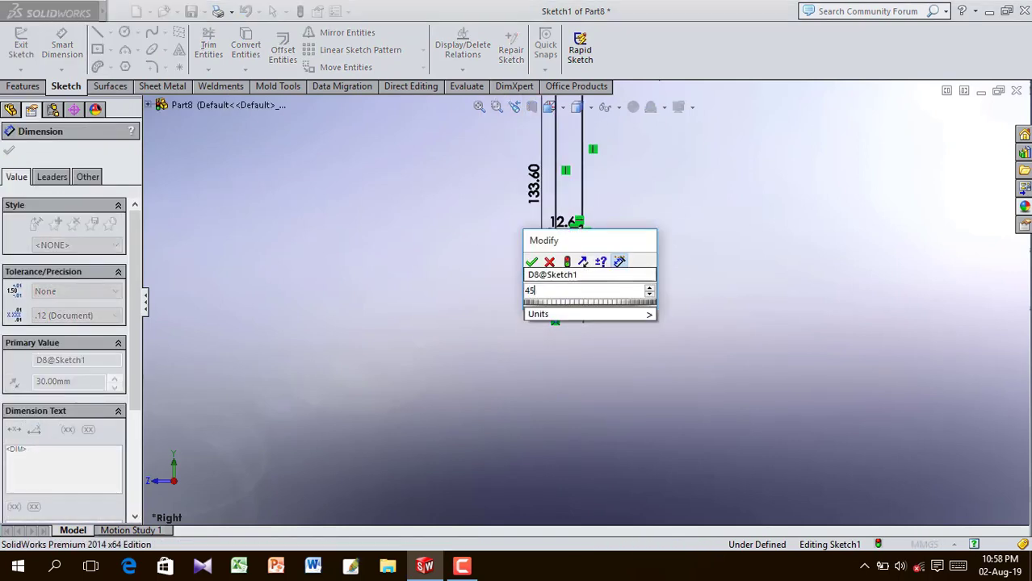
left_click(532, 262)
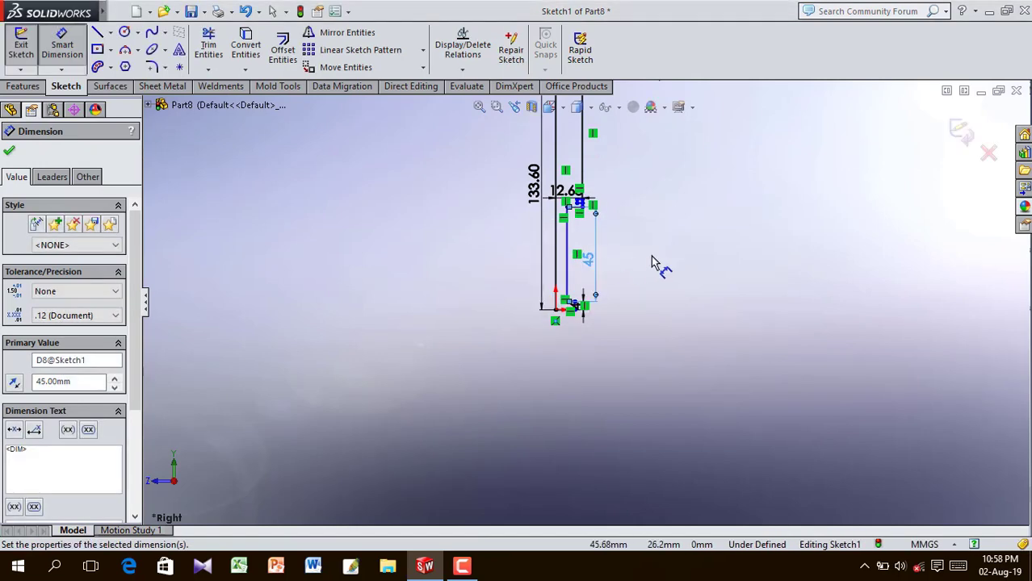
- Dimension the short vertical line between the neck's upper shoulder and the groove as 2 mm
scroll(587, 227, "down", 4)
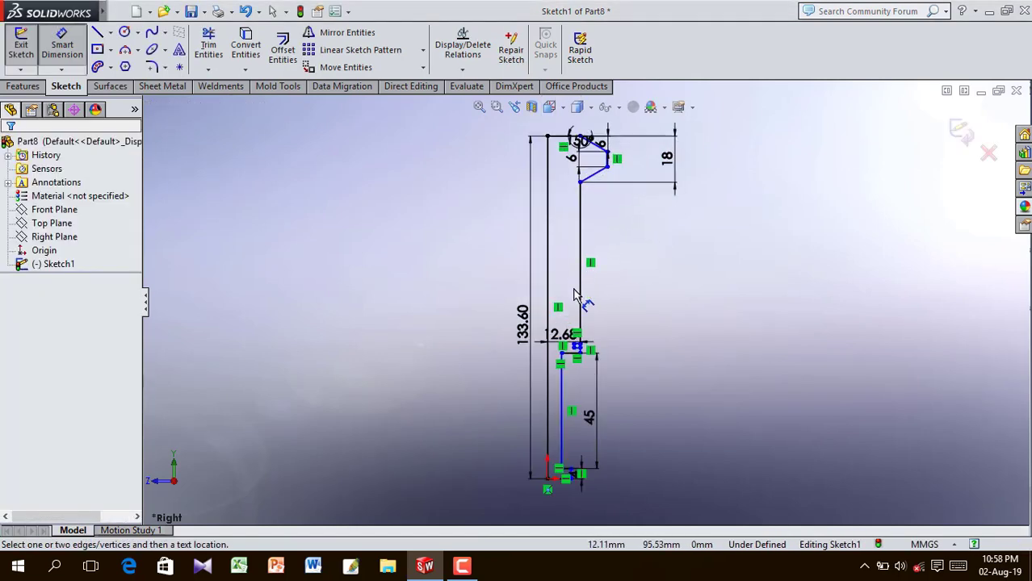
scroll(576, 295, "down", 3)
scroll(585, 411, "down", 2)
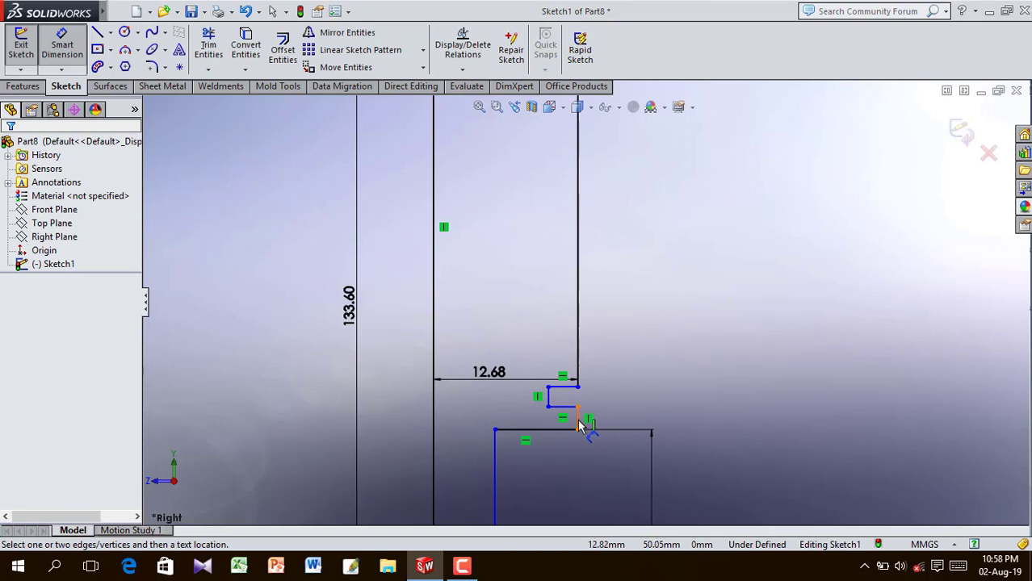
left_click(624, 418)
double_click(626, 419)
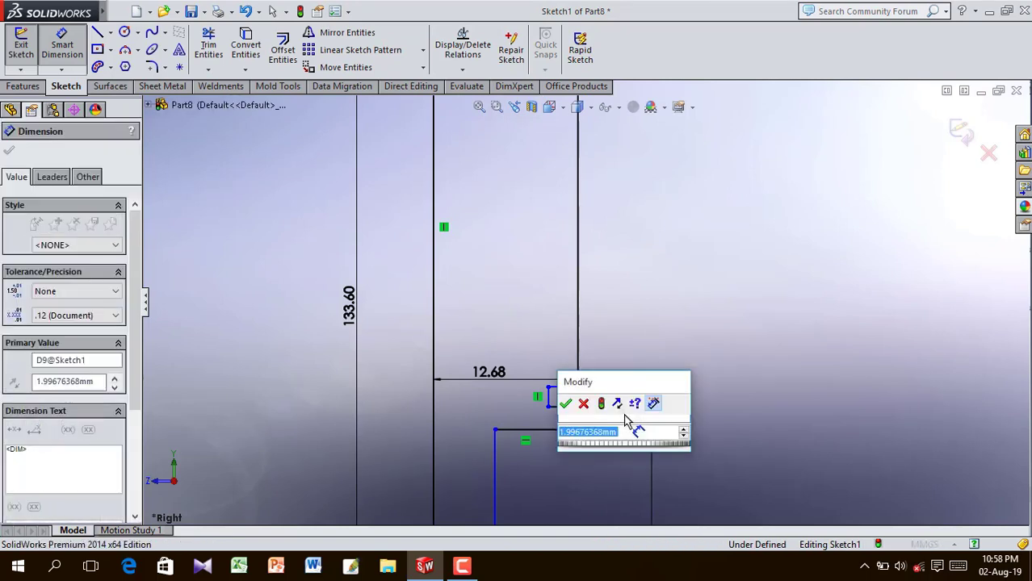
left_click(567, 404)
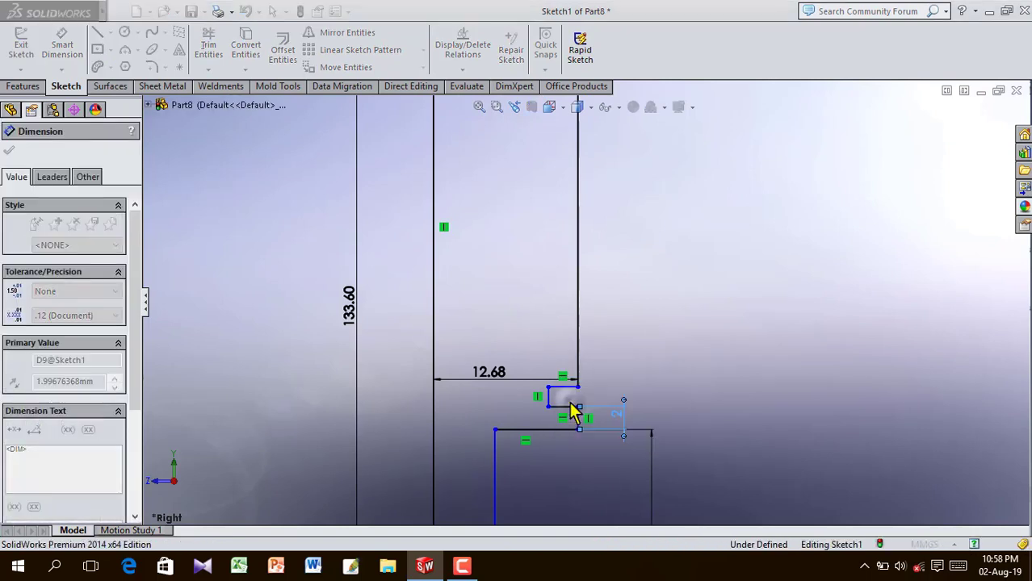
- Dimension the groove's inner vertical line as 4 mm
left_click(623, 411)
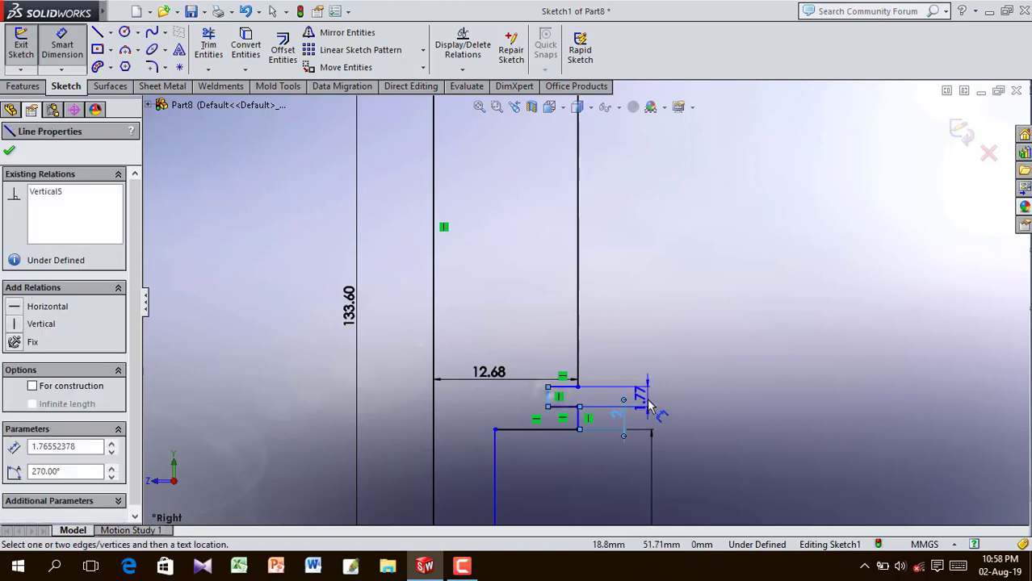
left_click(651, 405)
type("4")
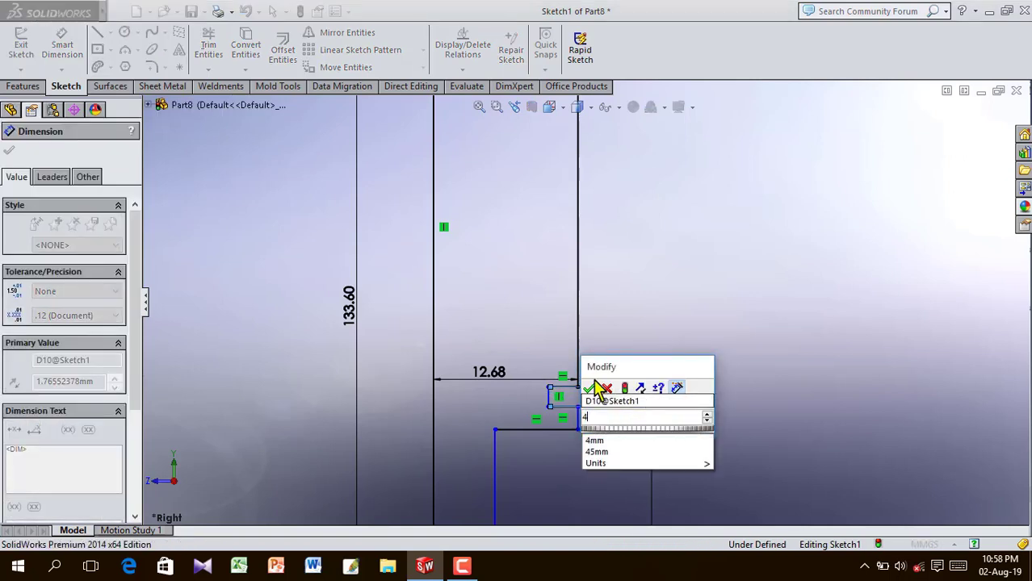
left_click(589, 389)
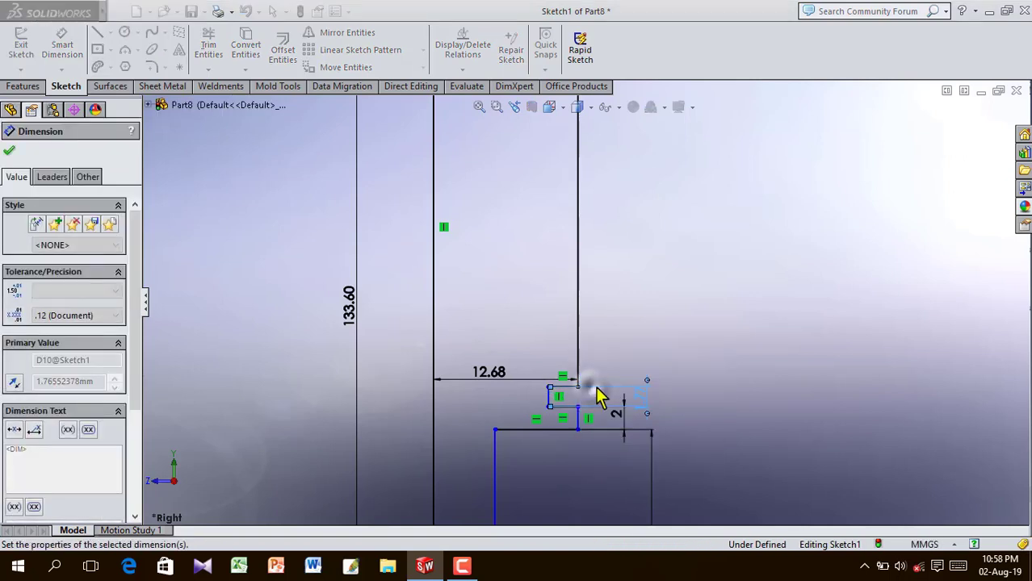
left_click(607, 303)
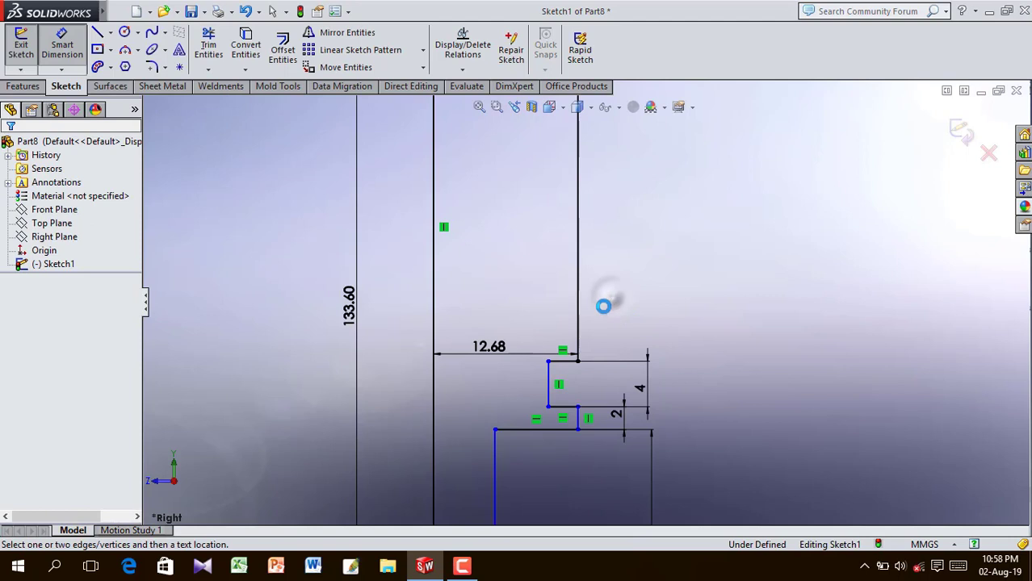
- Dimension the groove's lower horizontal line as 1 mm
left_click(568, 405)
left_click(568, 397)
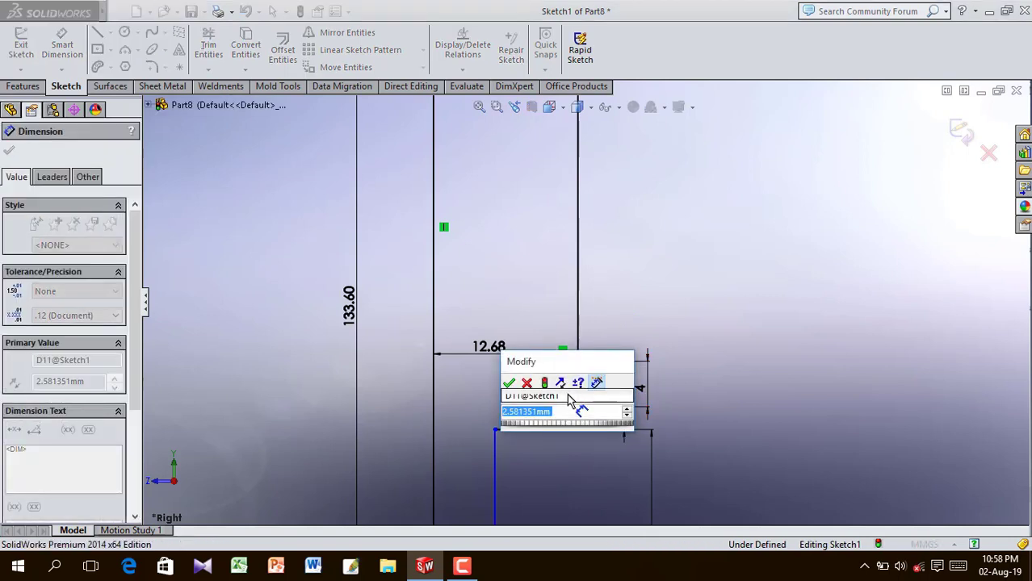
type("1")
left_click(509, 382)
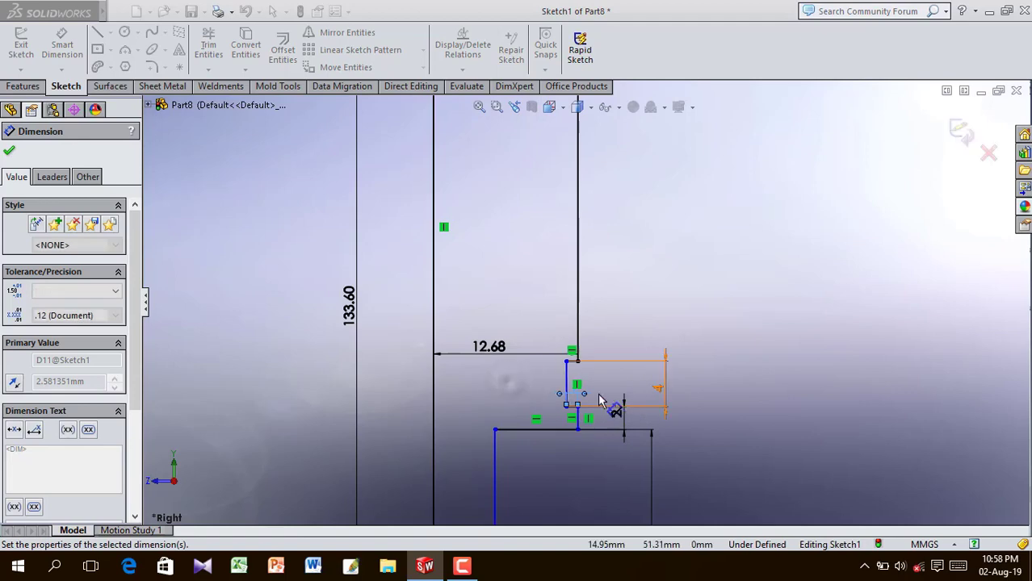
left_click(618, 370)
- Dimension the short horizontal line between the neck and the lower tip as 1 mm
scroll(618, 365, "up", 3)
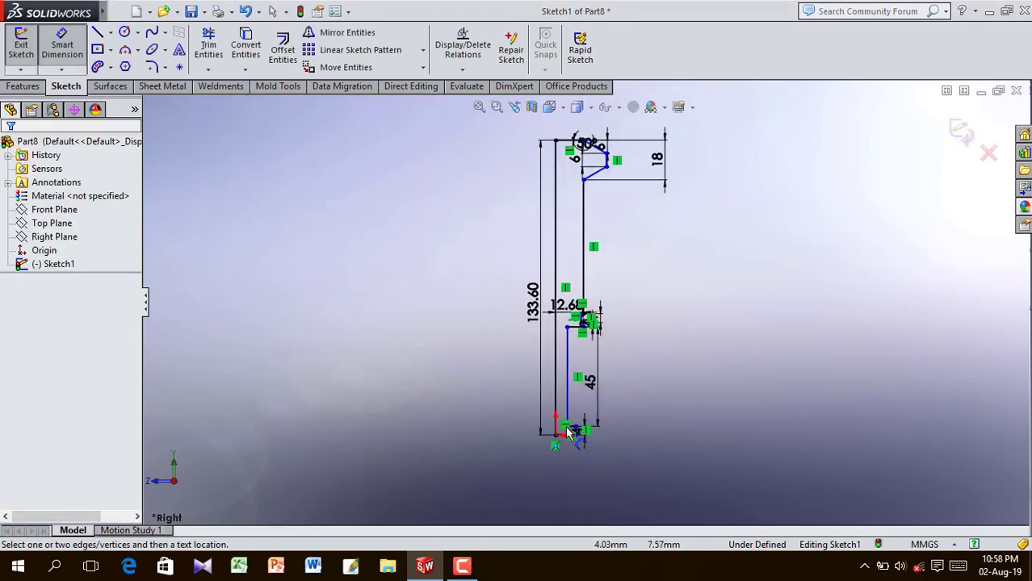
scroll(583, 399, "down", 4)
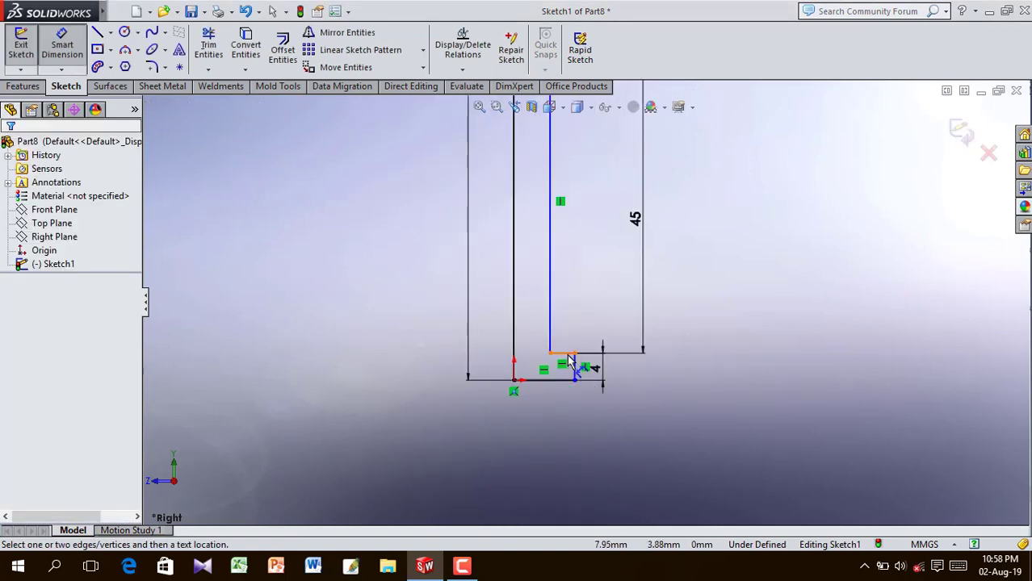
left_click(567, 354)
left_click(568, 317)
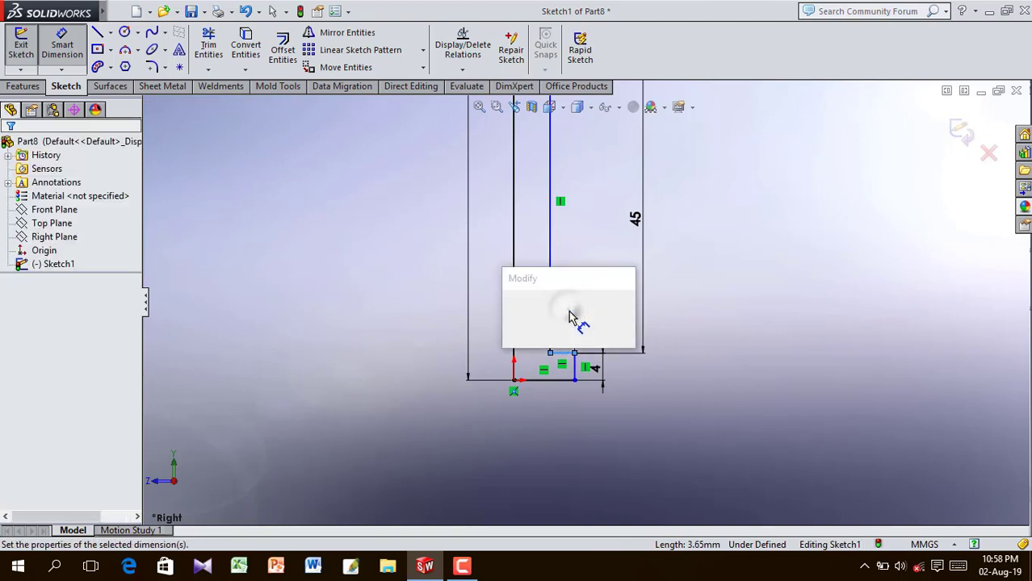
type("1")
left_click(511, 300)
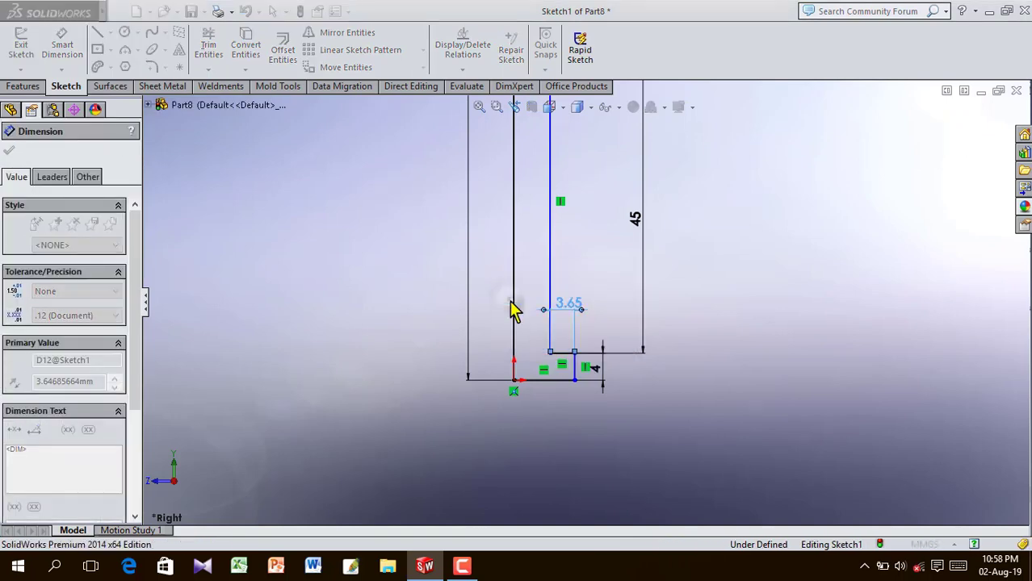
- Dimension the horizontal distance between the profile's axis line and the neck's vertical line as 12 mm
scroll(609, 269, "up", 3)
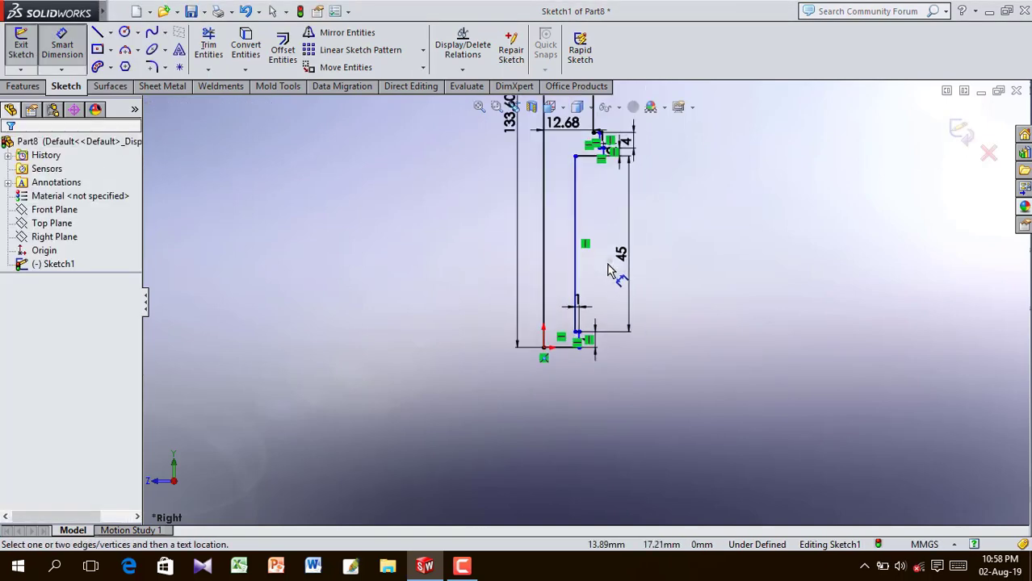
scroll(598, 271, "down", 2)
left_click(563, 291)
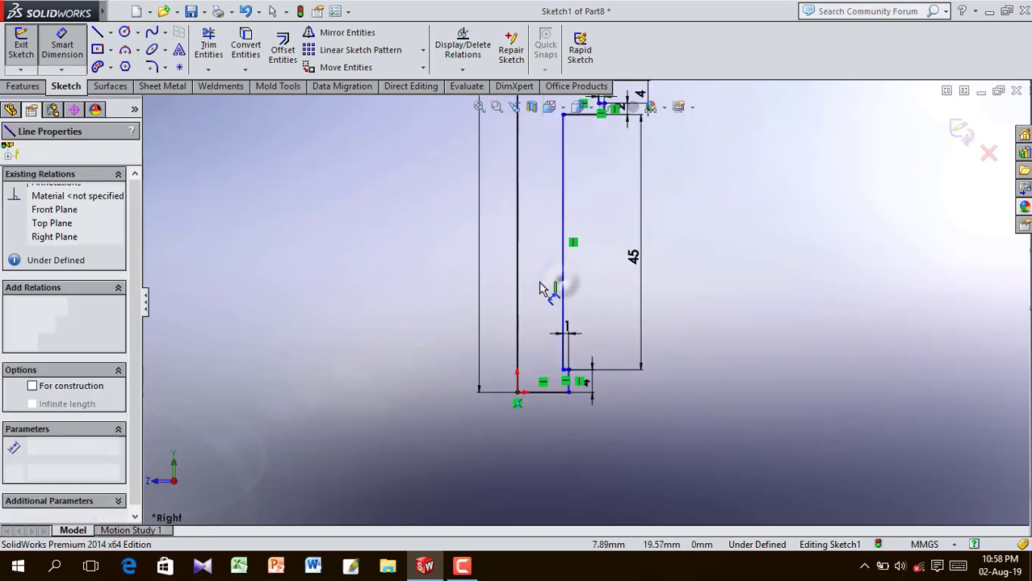
left_click(519, 289)
left_click(532, 284)
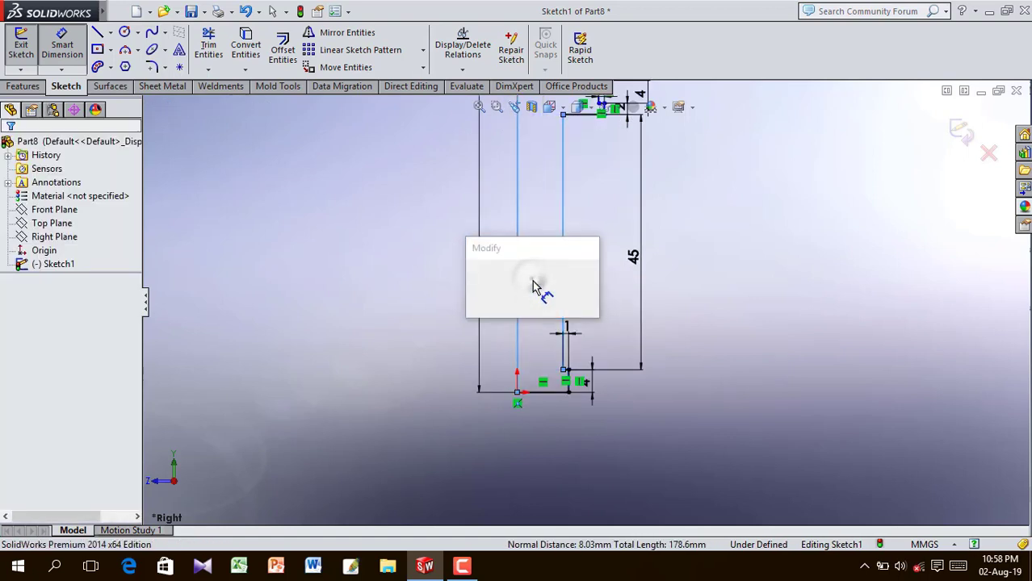
type("12")
left_click(475, 270)
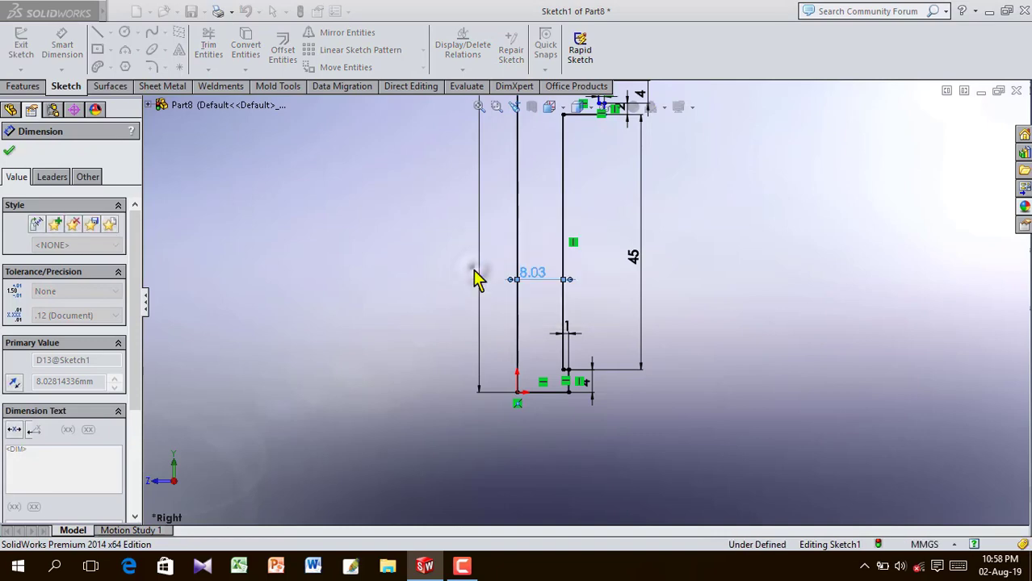
left_click(394, 268)
- Set the horizontal distance between the profile's axis line and the neck's vertical line to 6 mm
scroll(578, 244, "up", 6)
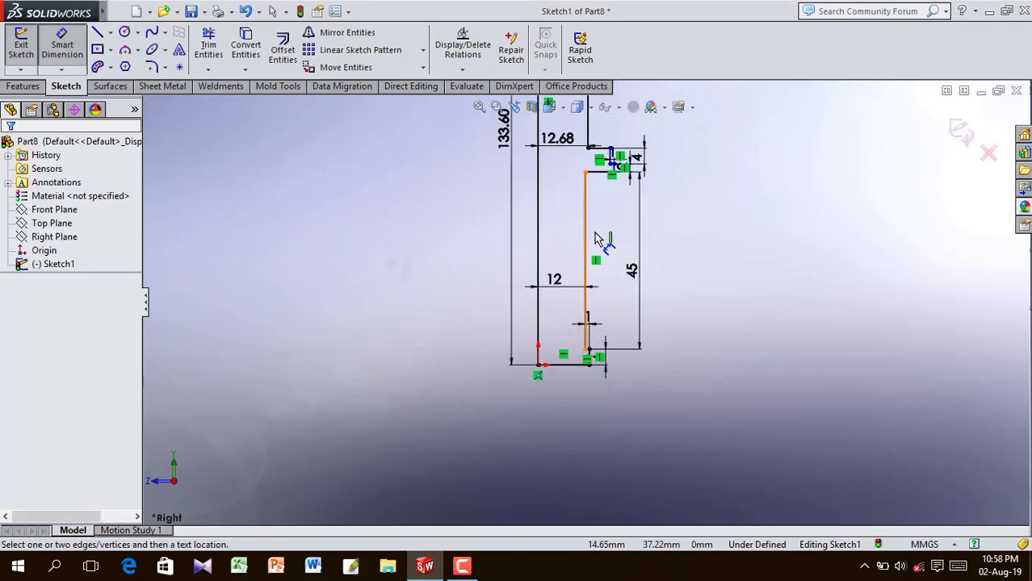
scroll(576, 275, "down", 6)
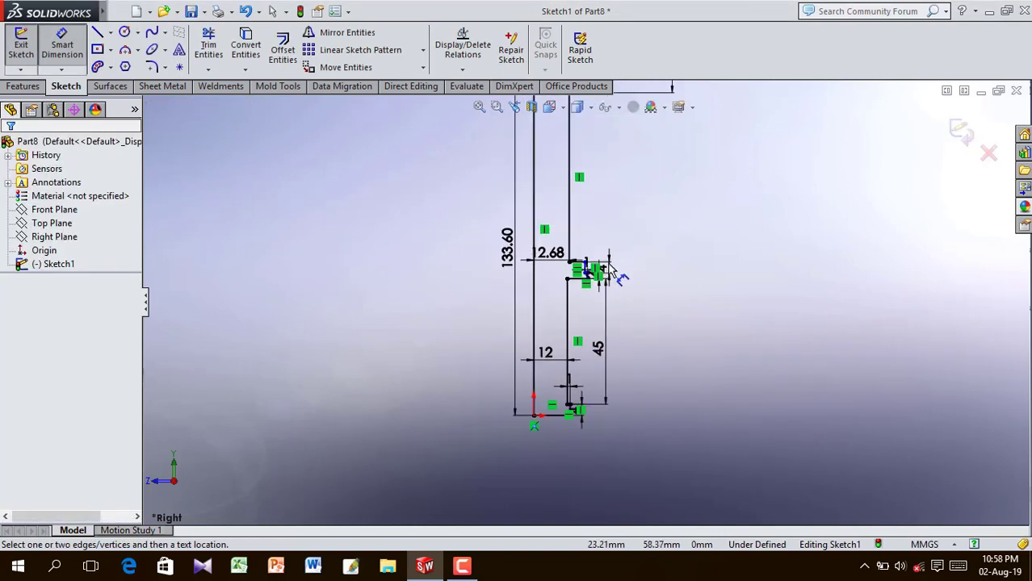
scroll(576, 275, "down", 3)
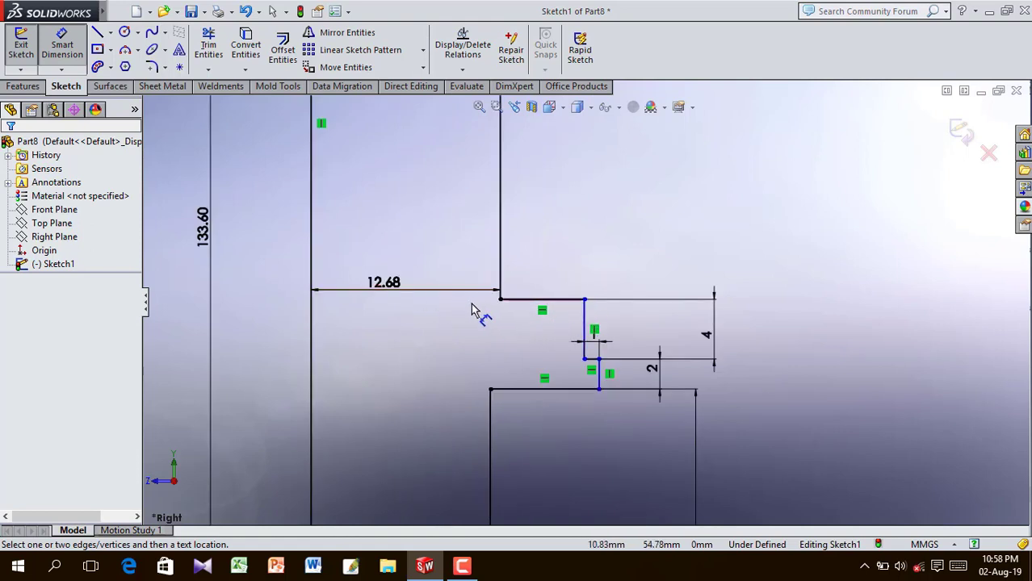
scroll(472, 304, "down", 2)
scroll(476, 312, "up", 5)
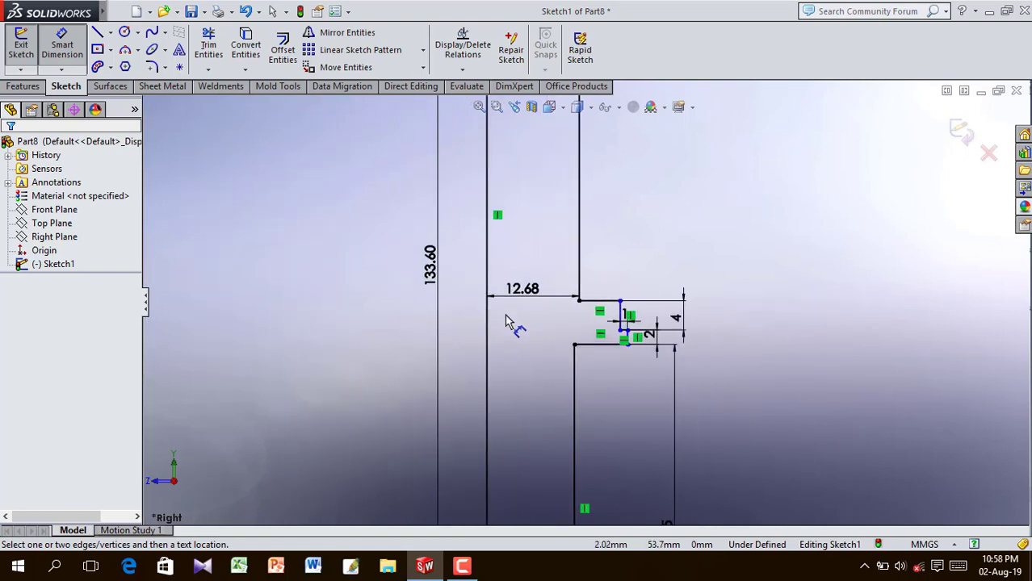
left_click(532, 472)
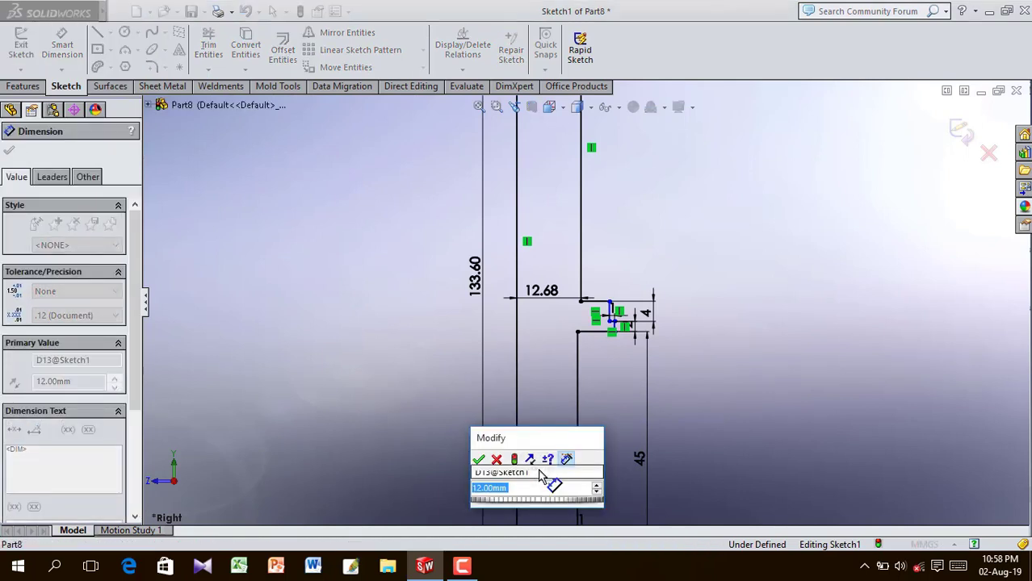
left_click(479, 460)
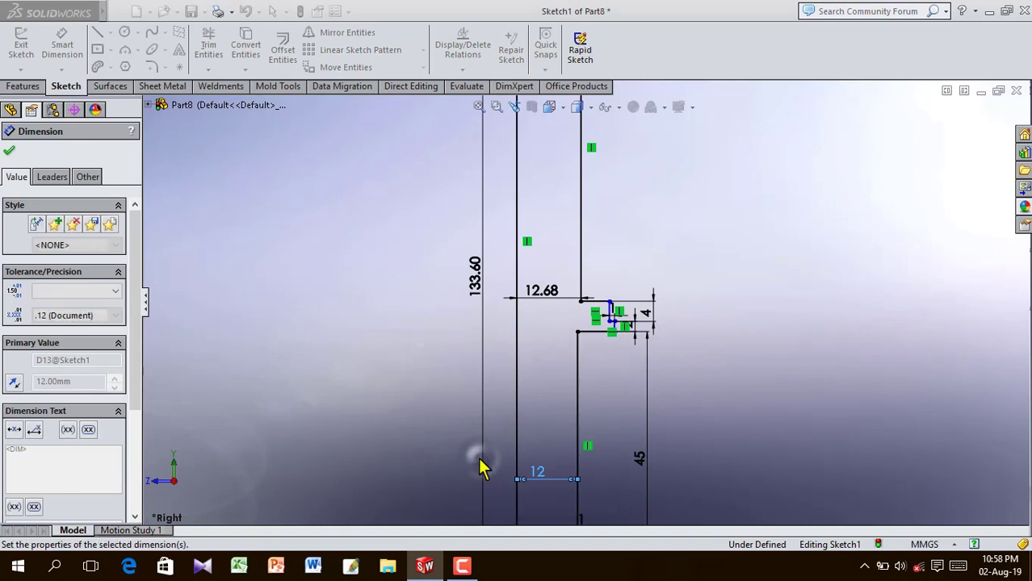
left_click(639, 371)
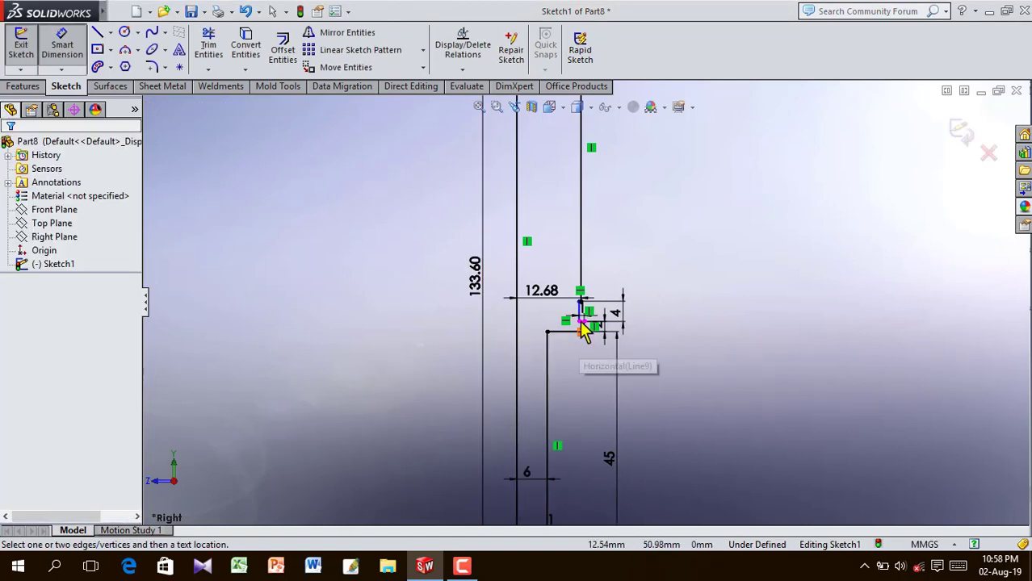
- Make the body's long vertical line above the groove collinear with the short vertical line below the groove
scroll(585, 331, "down", 5)
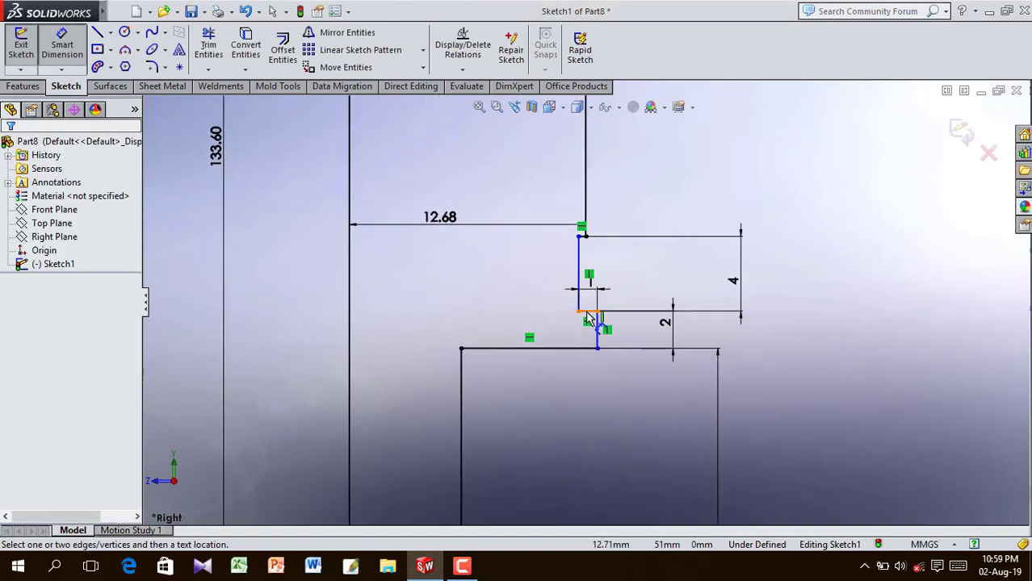
left_click(587, 311)
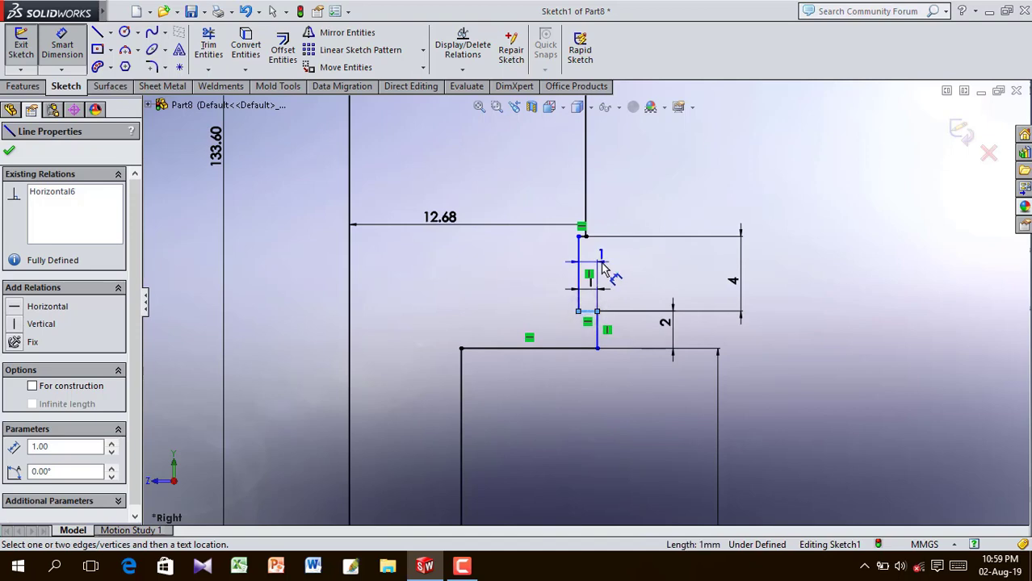
key("Escape")
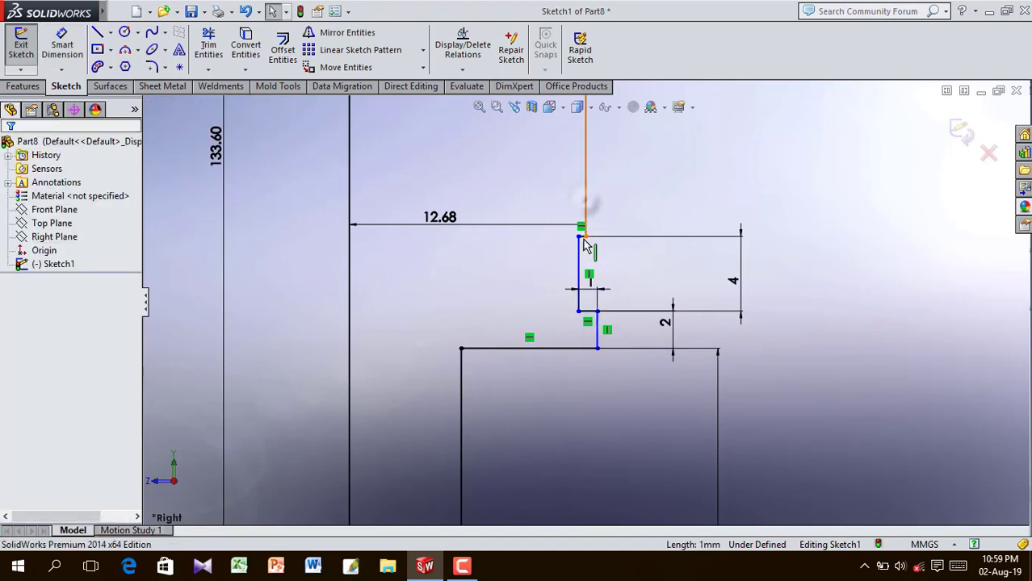
left_click(587, 210)
left_click(598, 345, "ctrl")
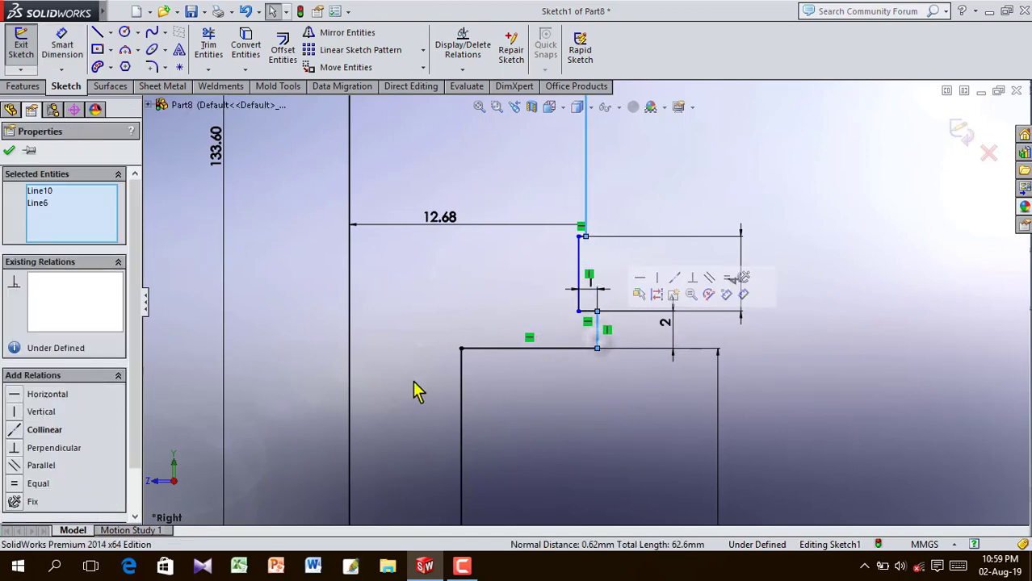
left_click(42, 429)
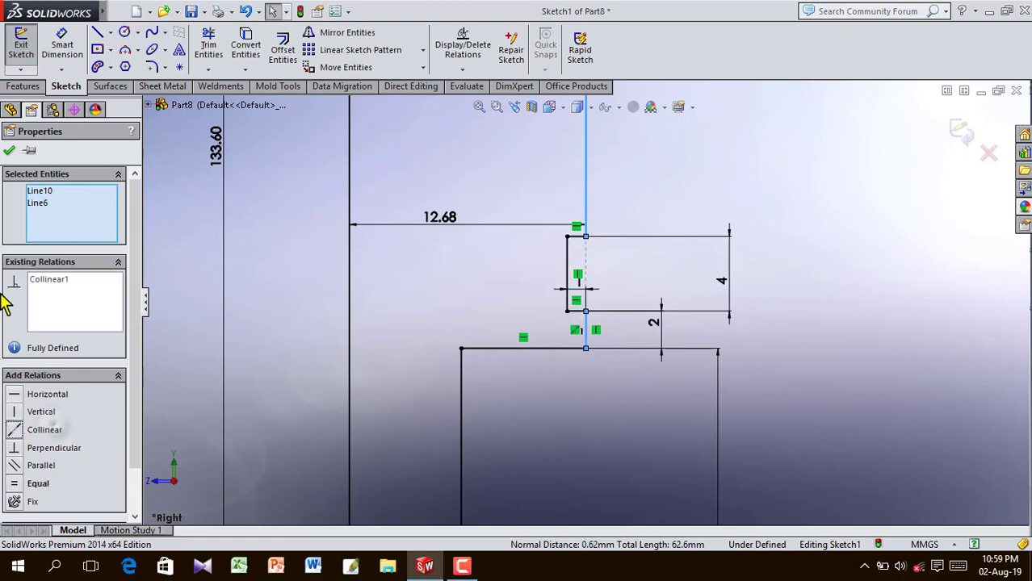
left_click(10, 152)
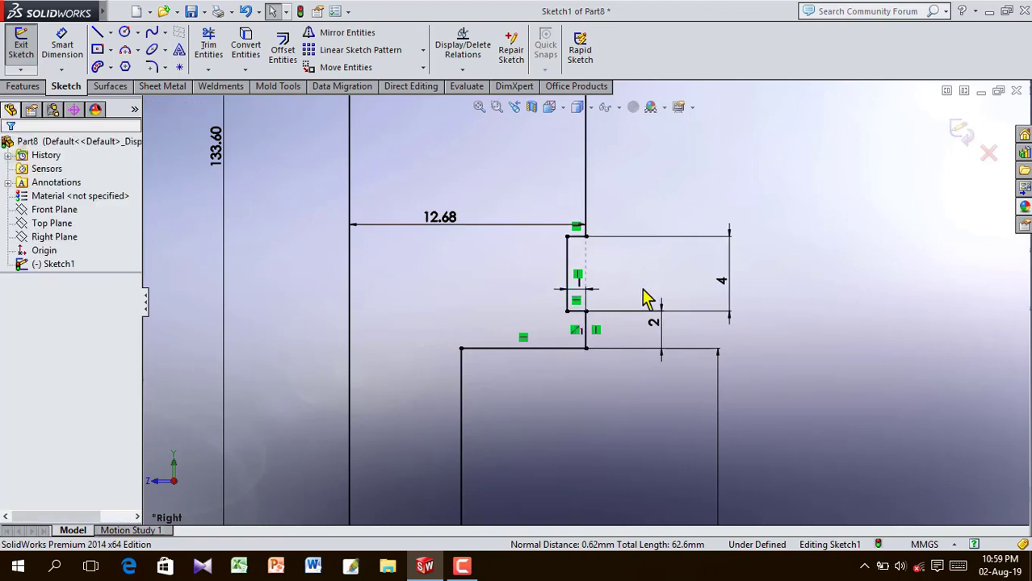
- Add an Equal relation between the upper and lower slanted lines of the punch head
scroll(642, 301, "up", 5)
scroll(633, 343, "up", 3)
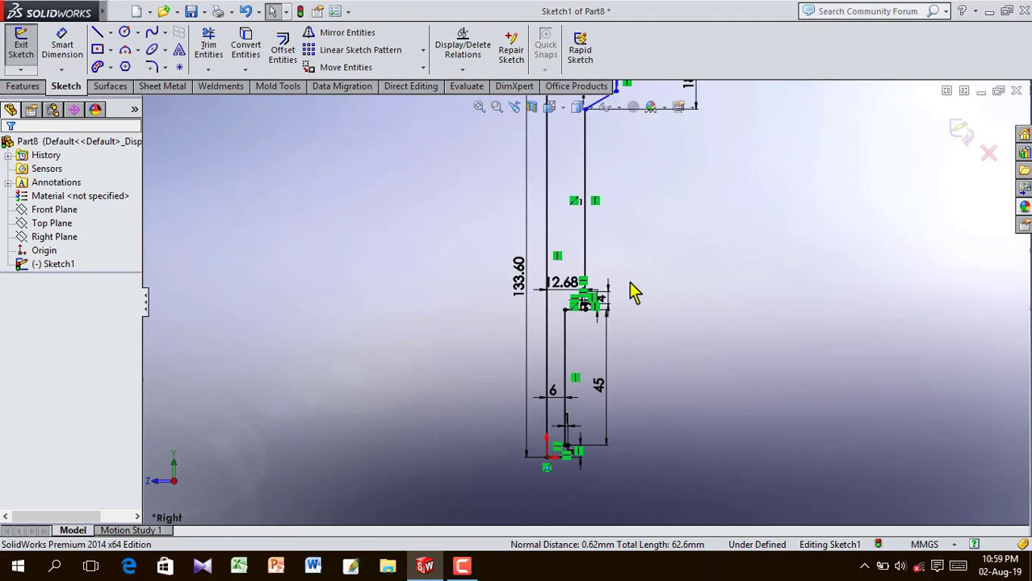
scroll(634, 292, "up", 2)
scroll(603, 207, "down", 6)
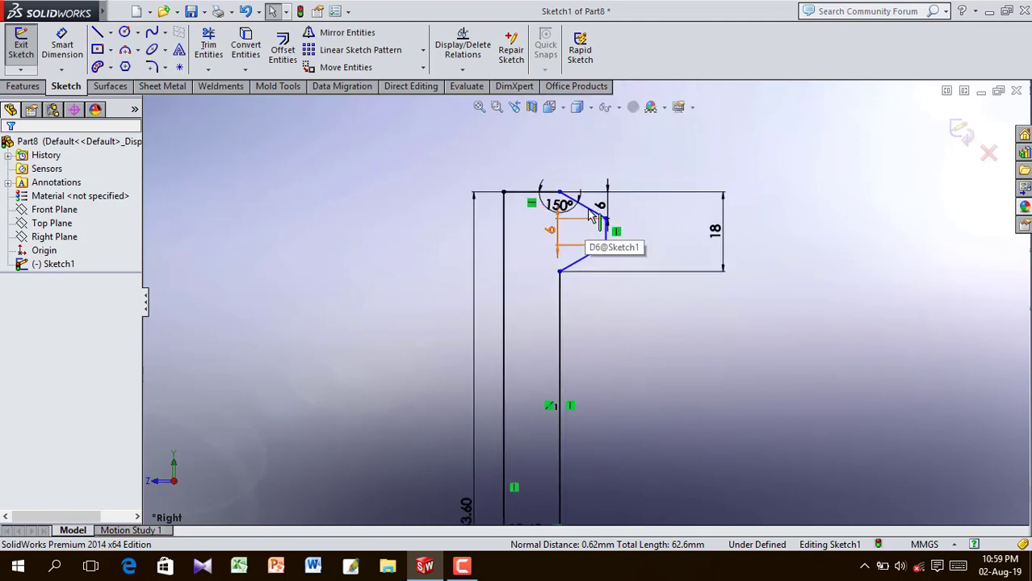
left_click(592, 216)
left_click(587, 260, "ctrl")
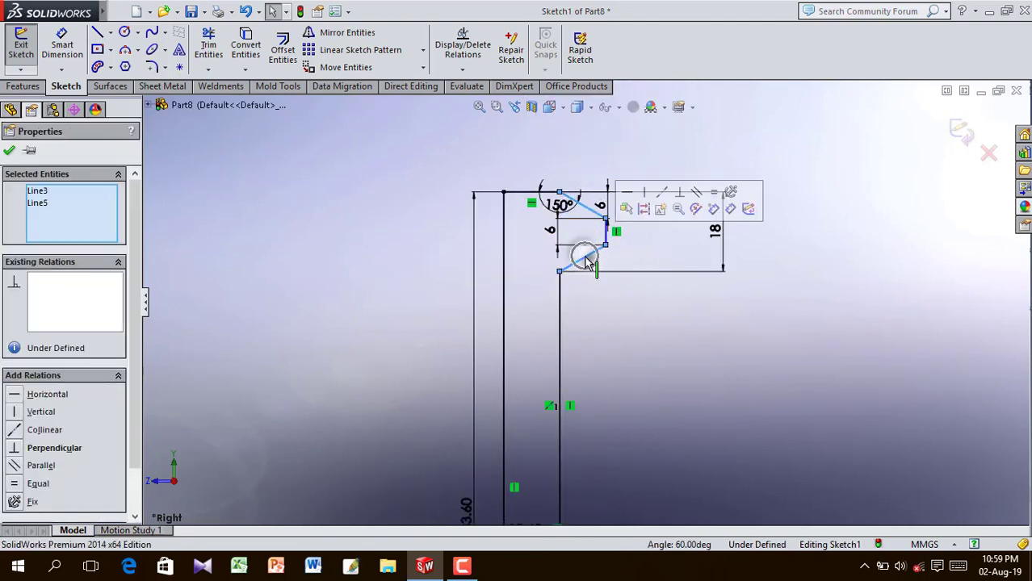
left_click(38, 486)
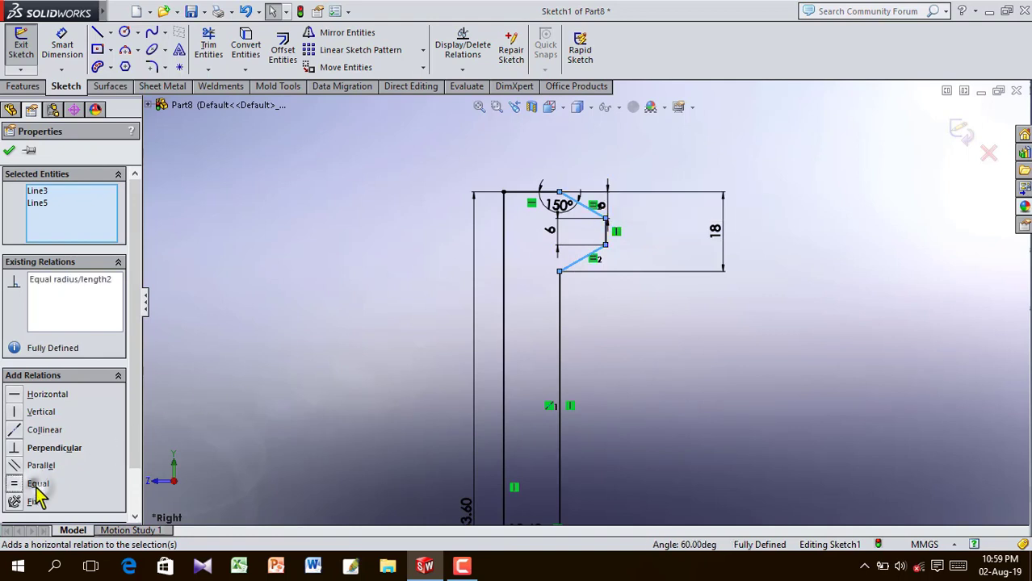
left_click(12, 153)
- Examine the whole half-profile sketch from the head down to the lower tip and restore the Right view
scroll(771, 367, "up", 5)
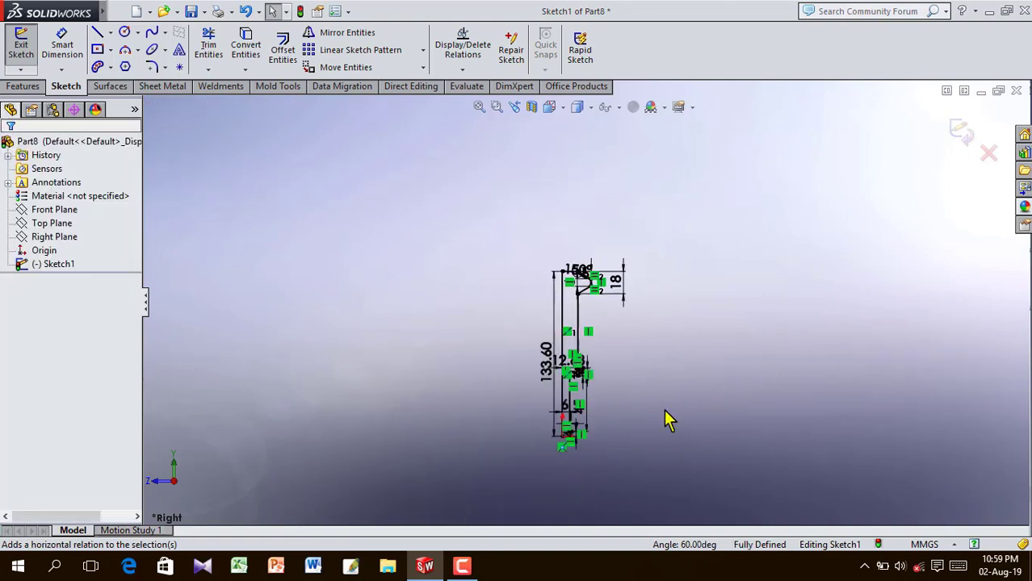
scroll(577, 418, "down", 3)
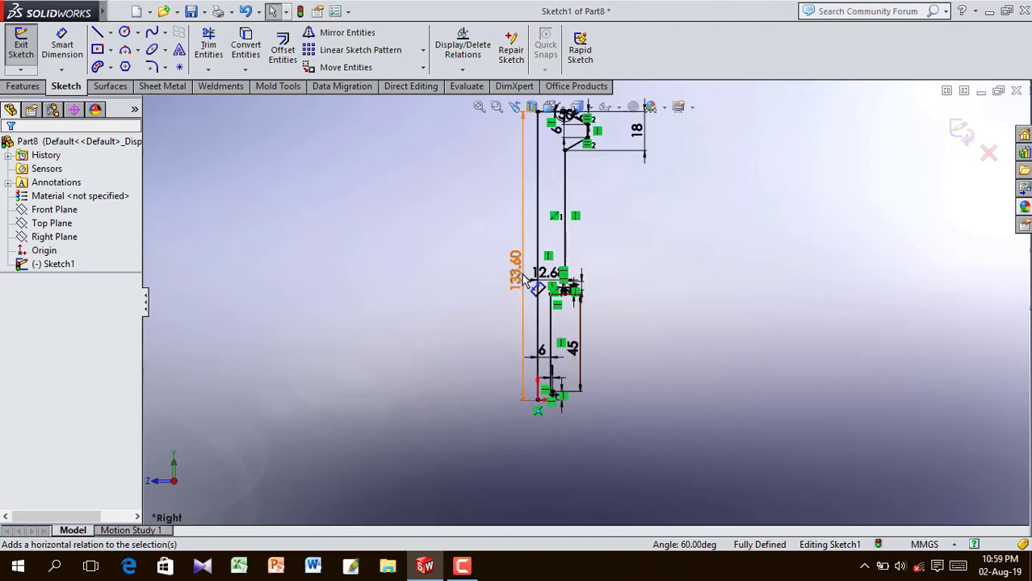
scroll(567, 327, "down", 2)
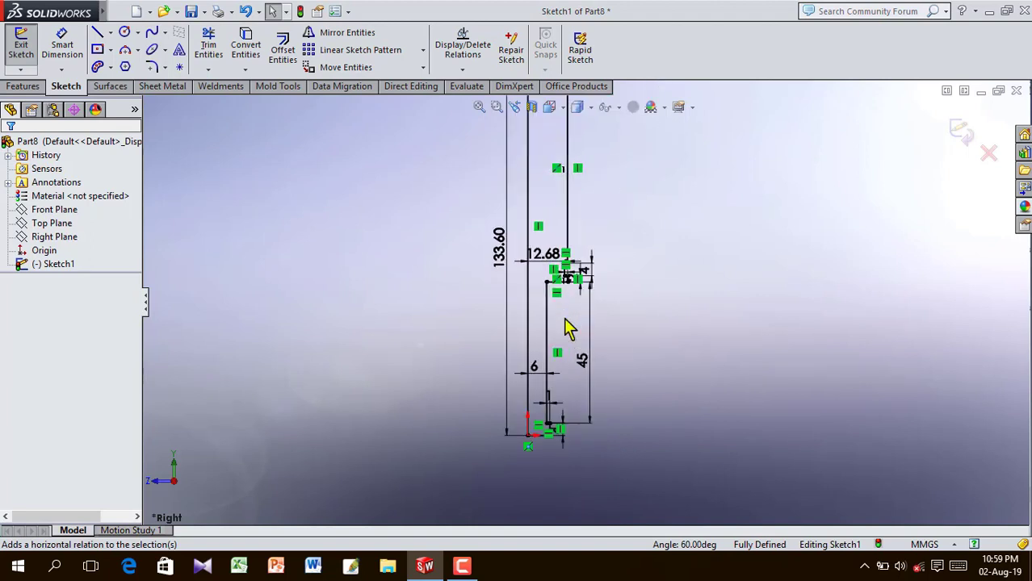
scroll(567, 327, "down", 1)
scroll(566, 320, "down", 1)
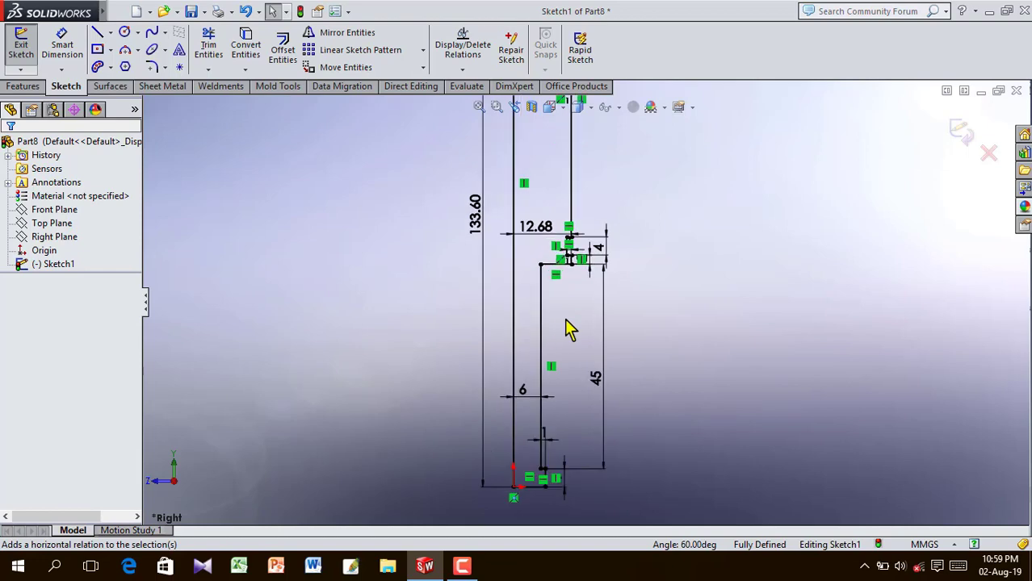
scroll(568, 327, "up", 4)
middle_click_drag(566, 242, 555, 116)
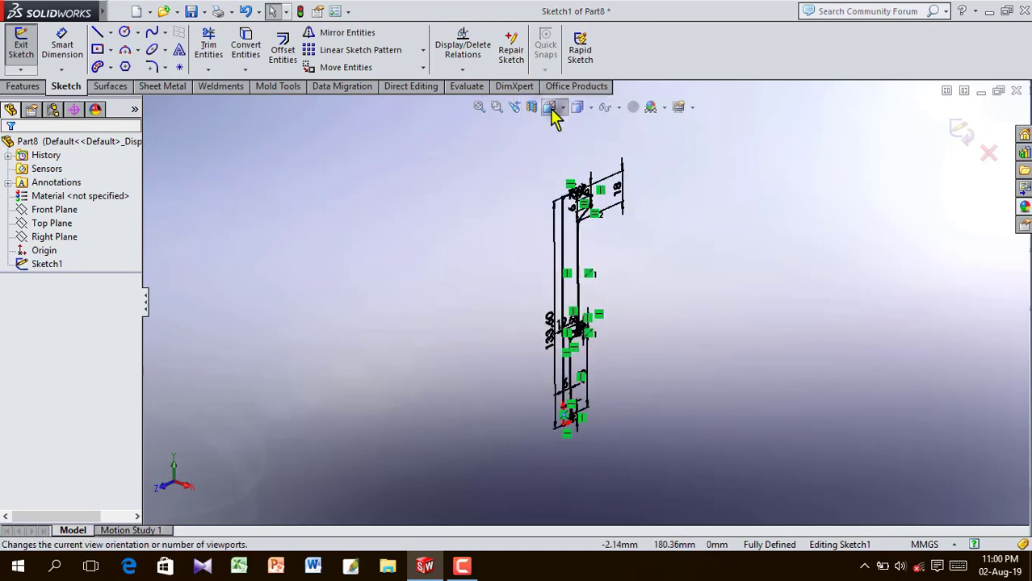
left_click(549, 107)
left_click(627, 184)
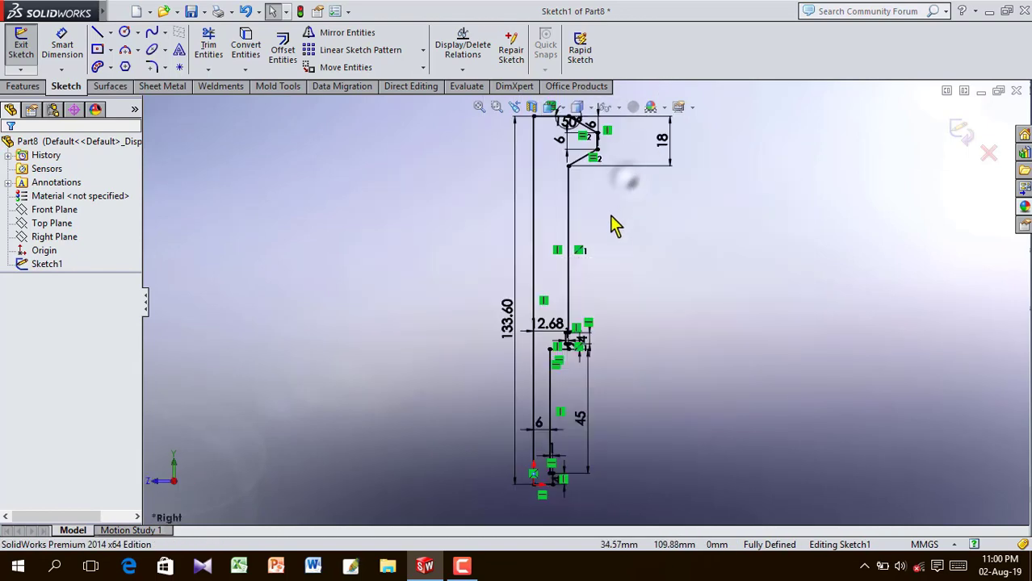
- Add a 10 mm Sketch Fillet at the corner between the head's top line and upper slanted line, accepting possible geometry movement
scroll(611, 222, "down", 8)
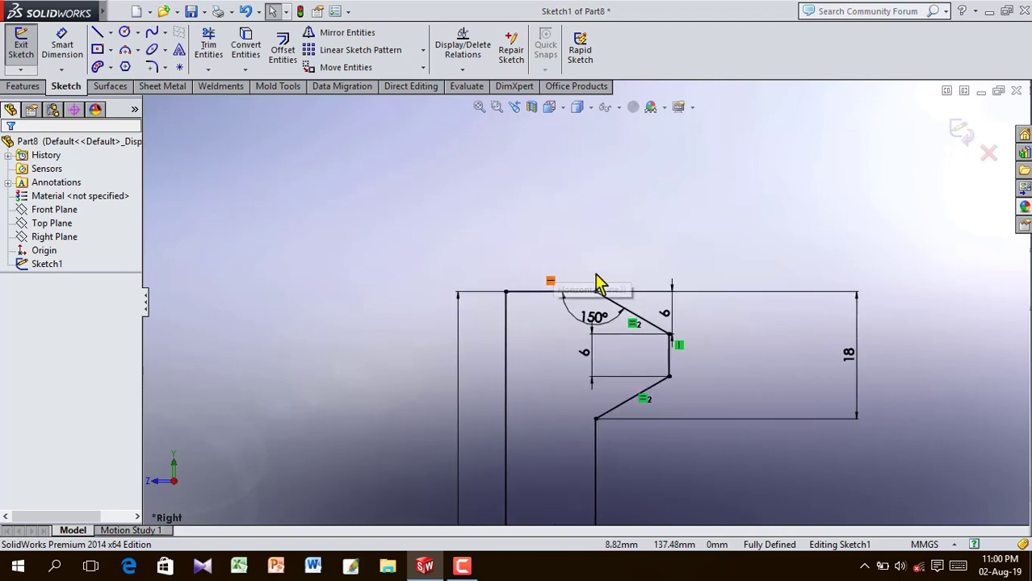
left_click(166, 67)
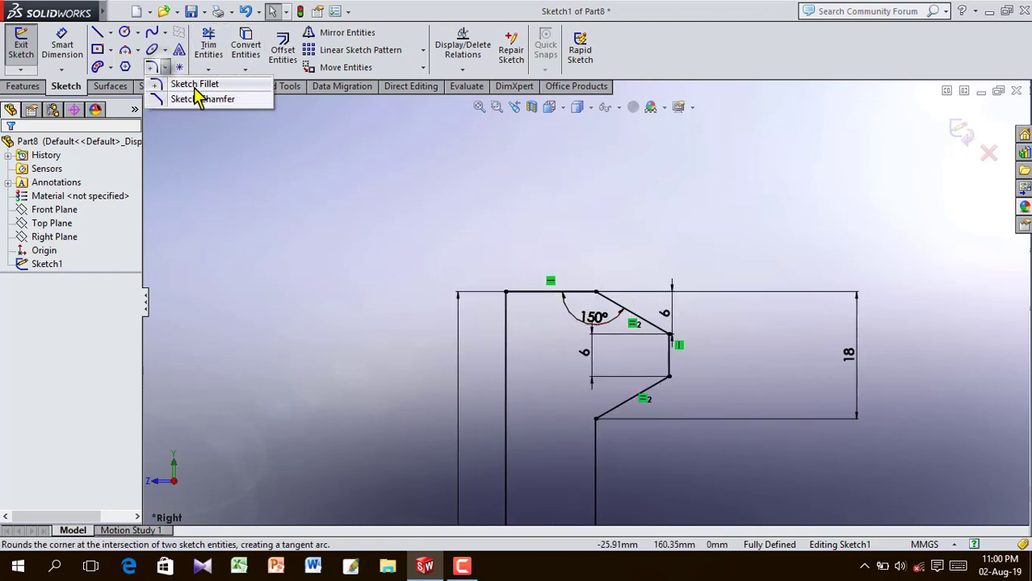
left_click(192, 84)
left_click(595, 293)
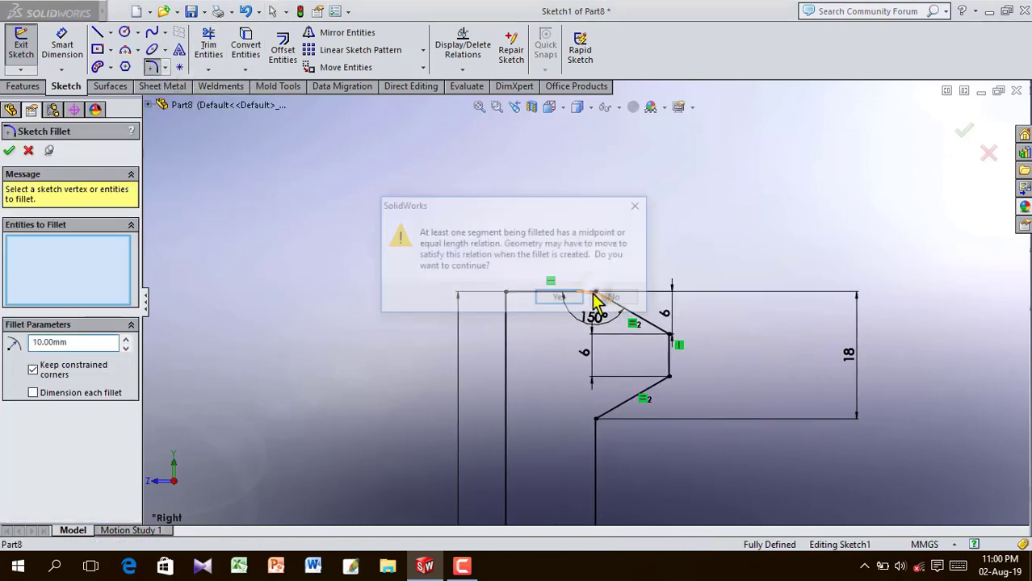
left_click(558, 301)
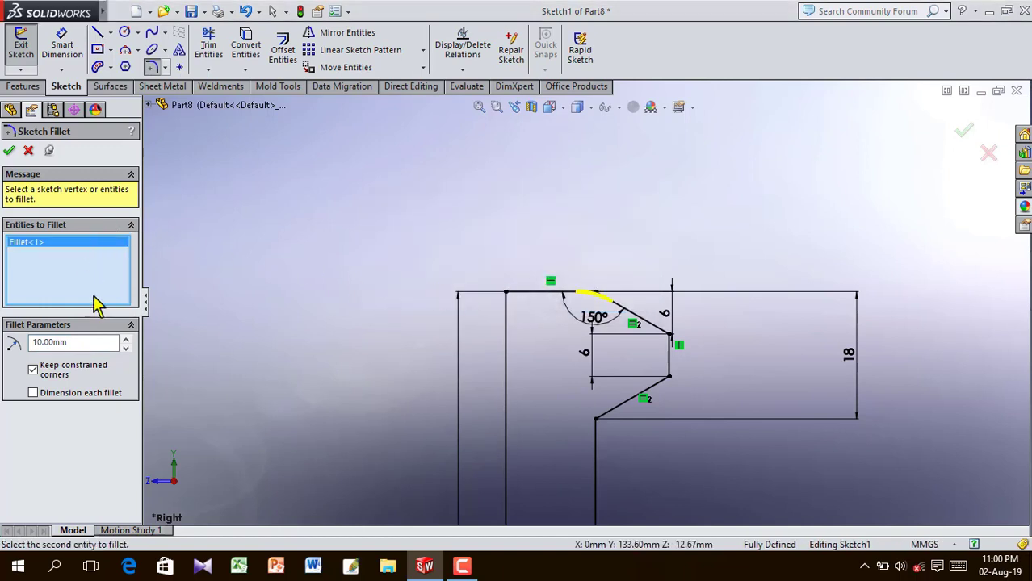
left_click(14, 156)
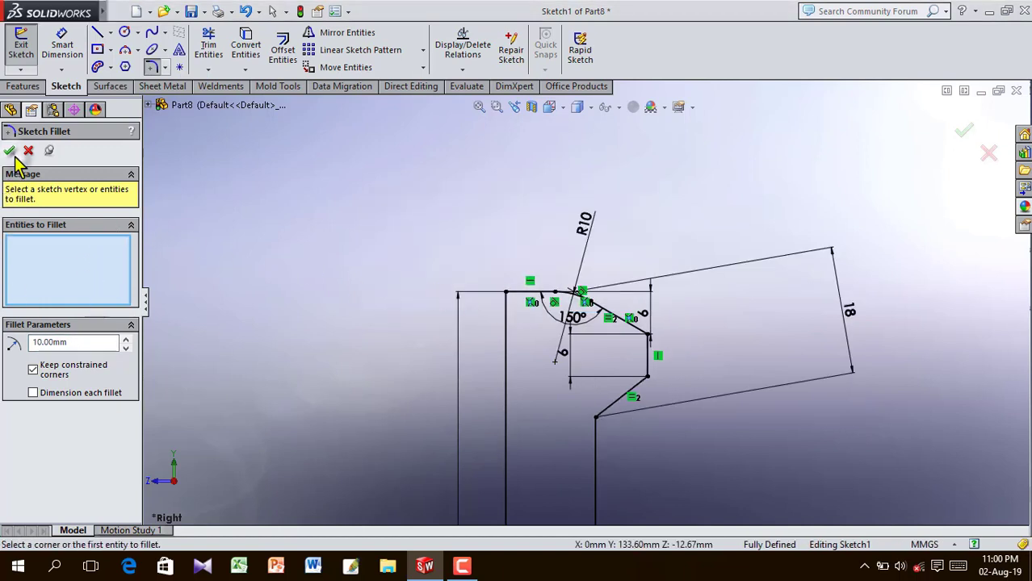
left_click(11, 153)
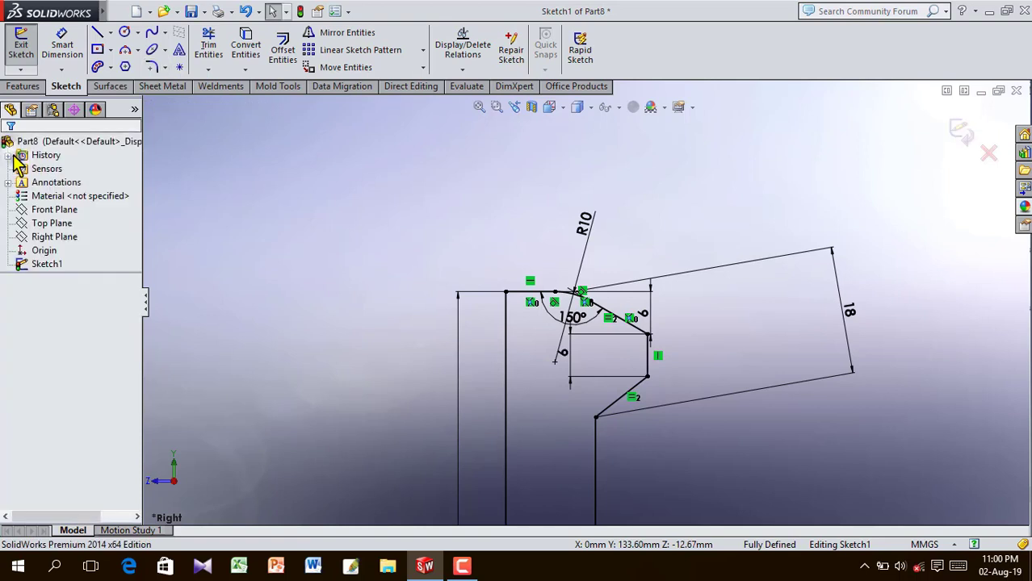
- Revolve the half-profile 360° as a boss about its long vertical axis line
left_click(32, 86)
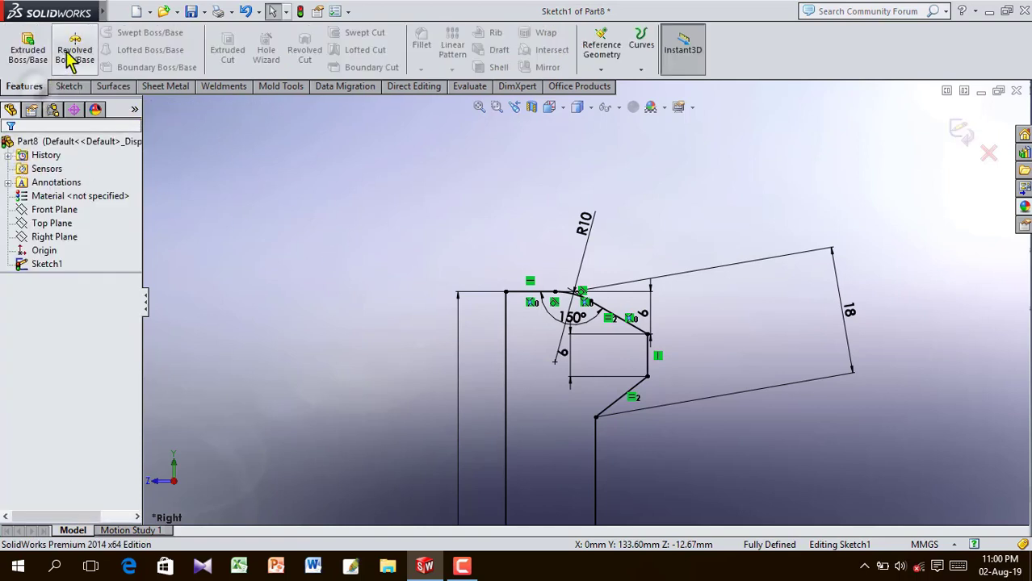
left_click(74, 50)
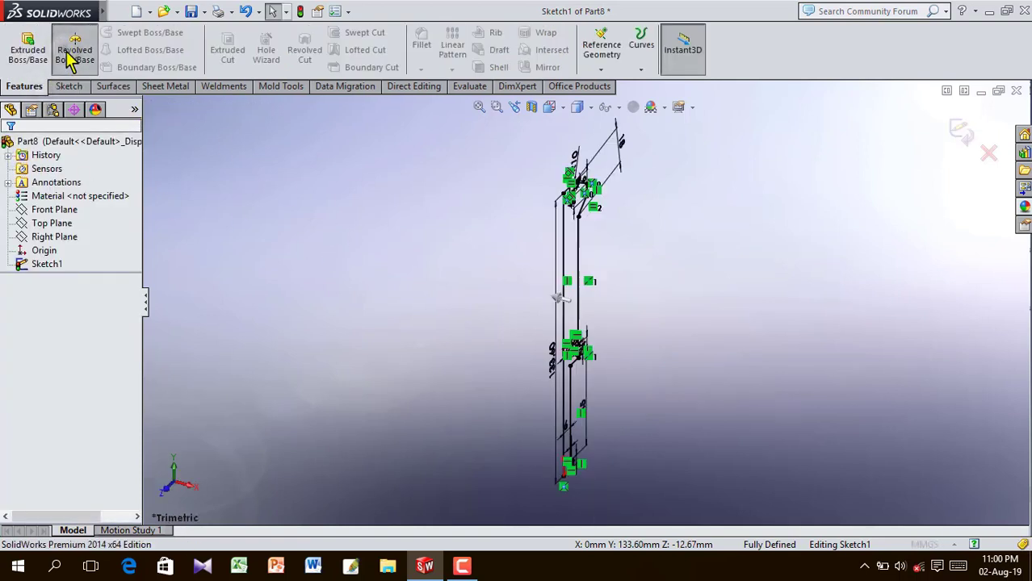
left_click(563, 242)
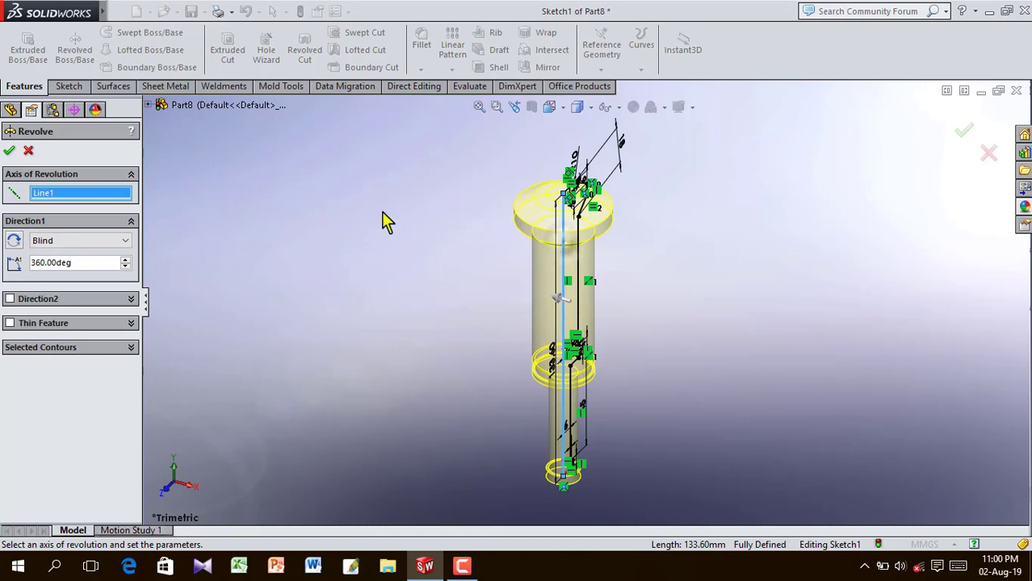
left_click(9, 152)
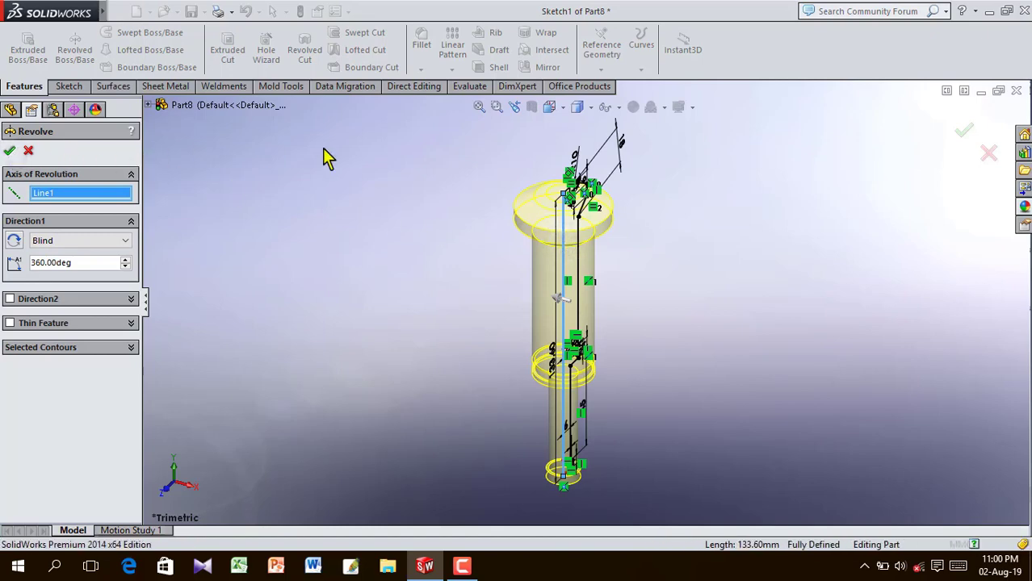
- Set the display style of the revolved punch to Shaded without edges
left_click(577, 108)
left_click(581, 149)
left_click(673, 194)
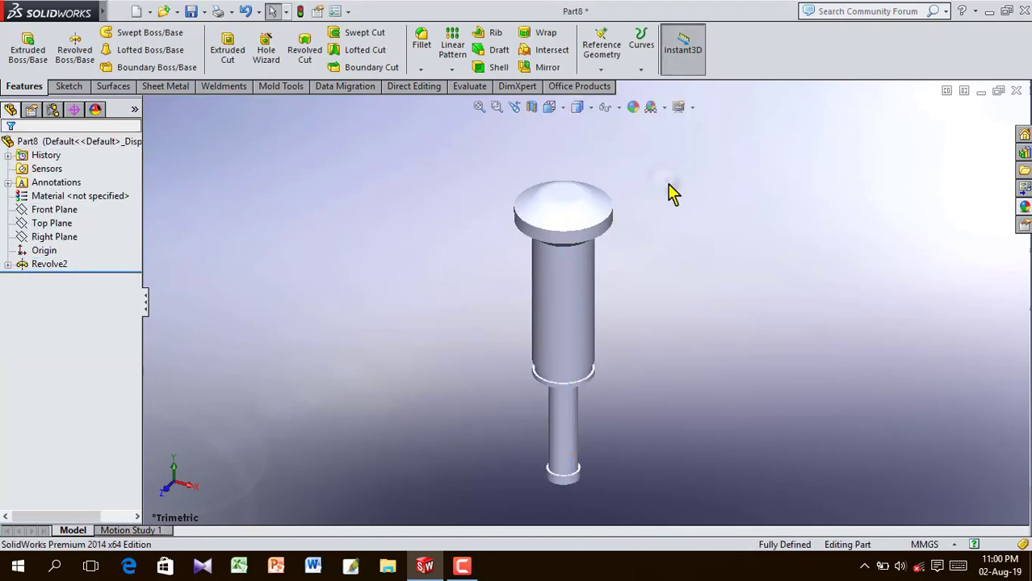
mouse_move(673, 194)
middle_mouse_down()
mouse_move(521, 224)
mouse_move(631, 240)
mouse_move(650, 214)
mouse_move(668, 219)
mouse_move(650, 298)
mouse_move(628, 318)
middle_mouse_up()
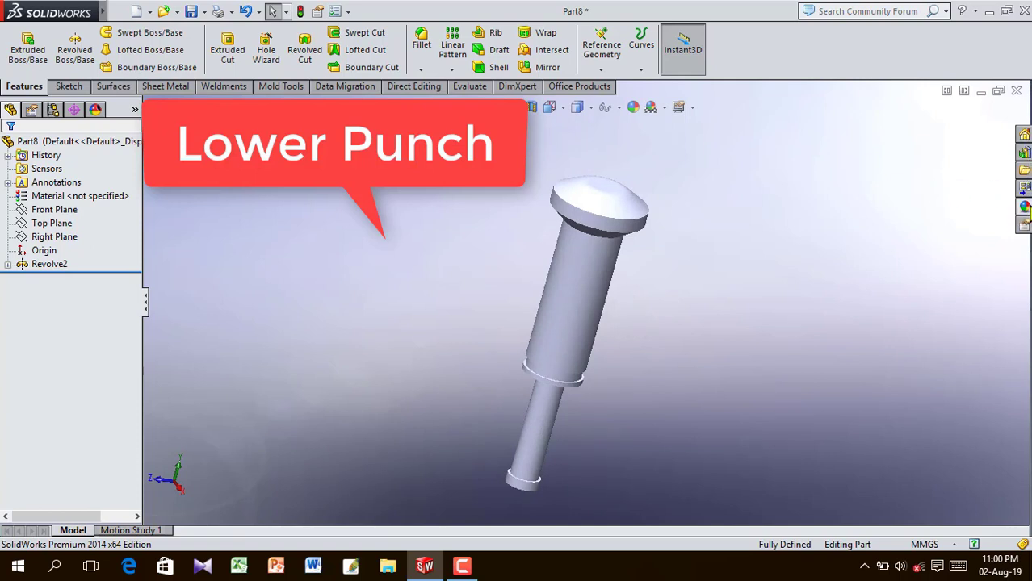
- Apply the chromium plate metal appearance to the revolved punch
left_click(1025, 209)
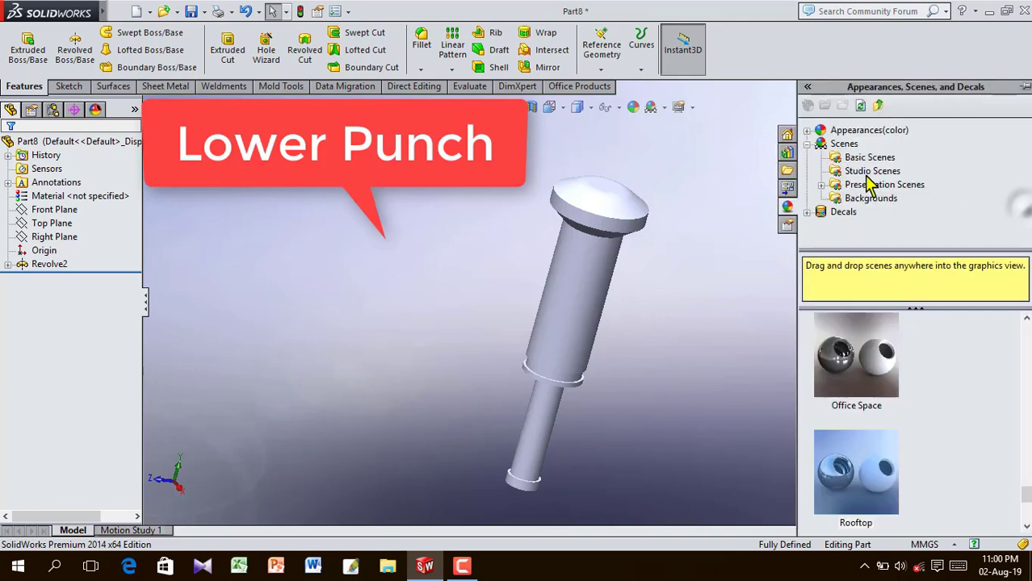
left_click(812, 147)
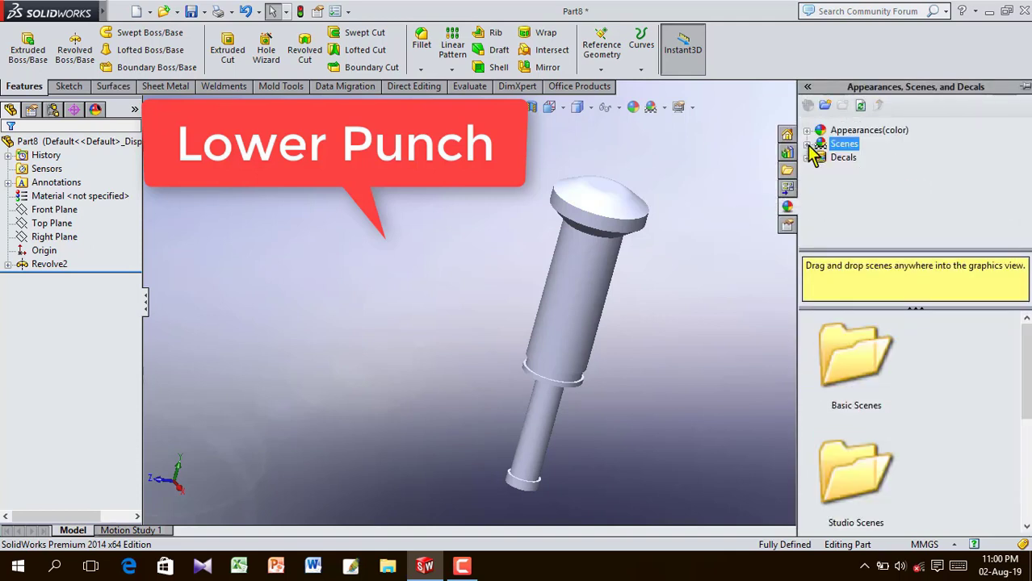
left_click(807, 130)
left_click(856, 157)
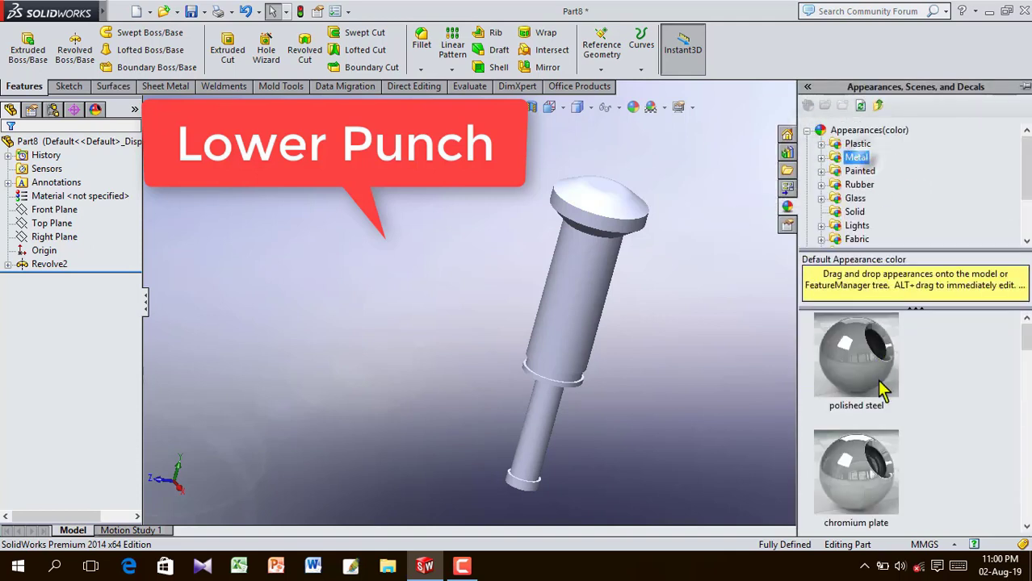
left_click_drag(863, 473, 575, 327)
left_click(574, 322)
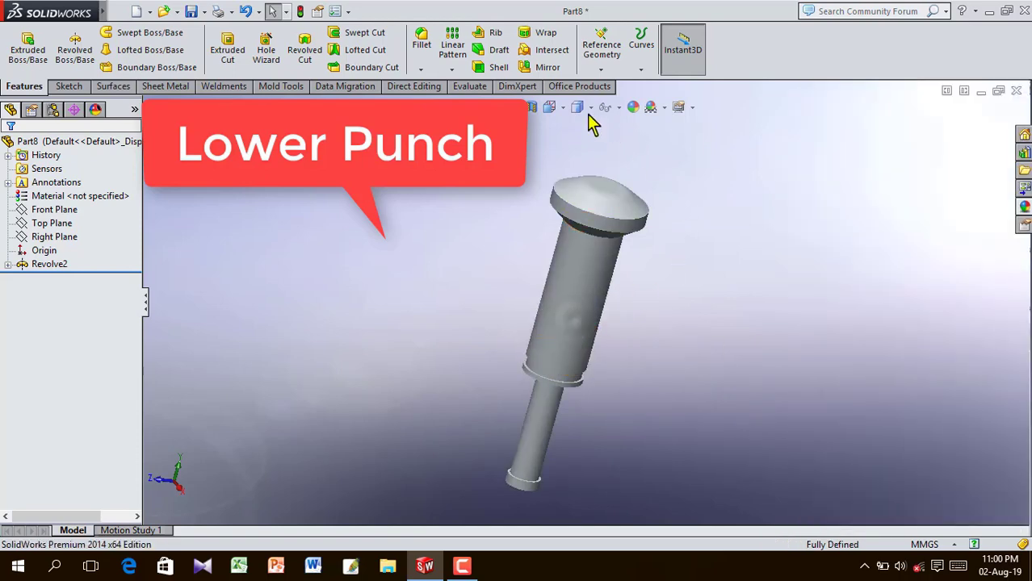
- Save the punch as Lower Punch in the solidworks folder, shown in isometric view, and close the file
left_click(557, 109)
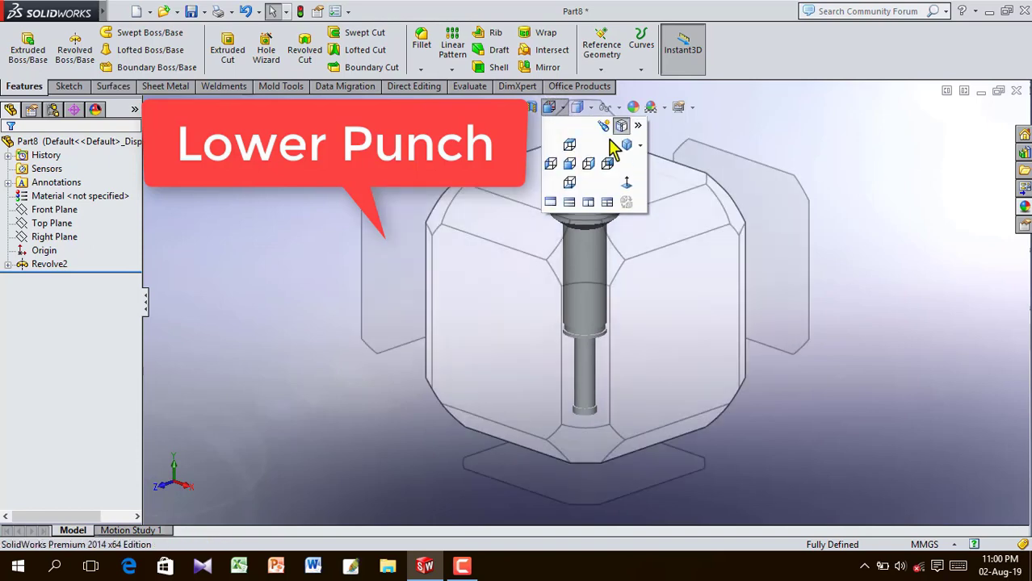
left_click(624, 144)
mouse_move(68, 16)
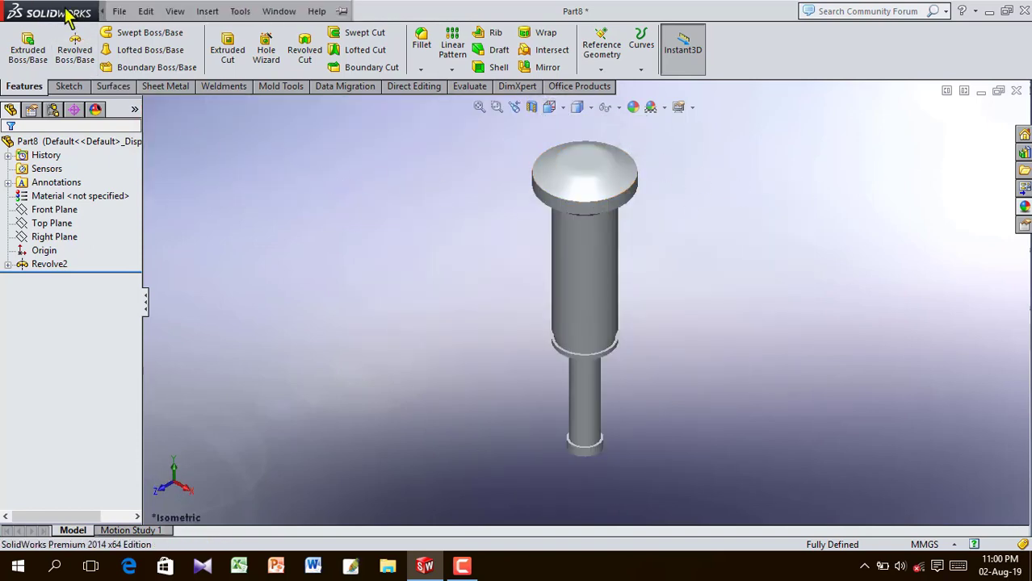
left_click(113, 11)
left_click(154, 137)
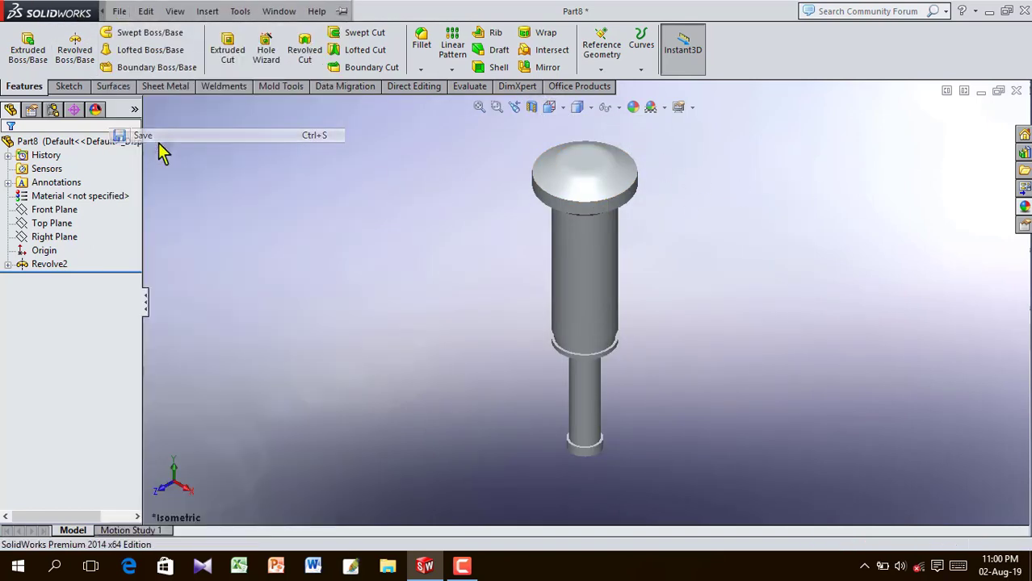
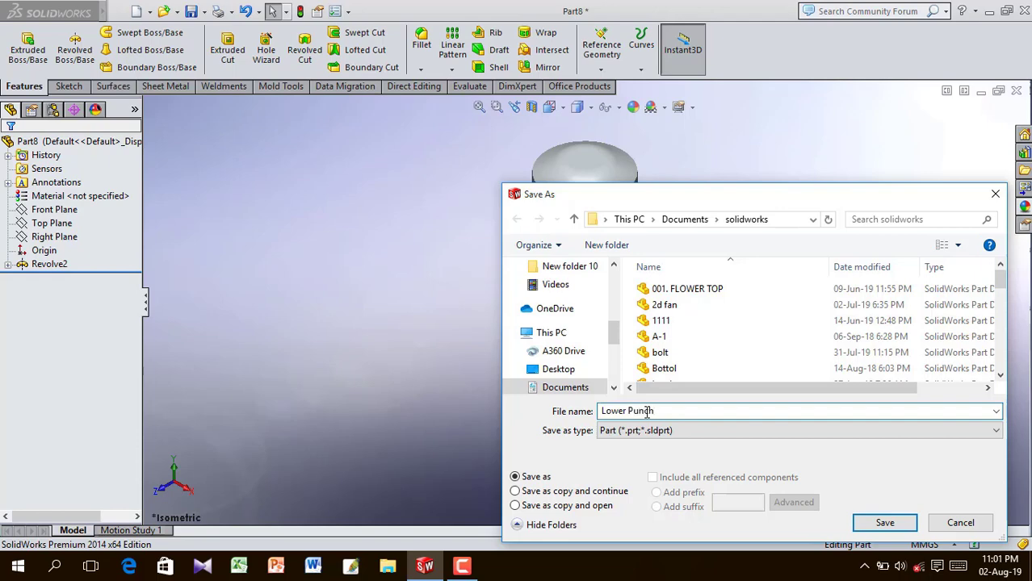
left_click(906, 526)
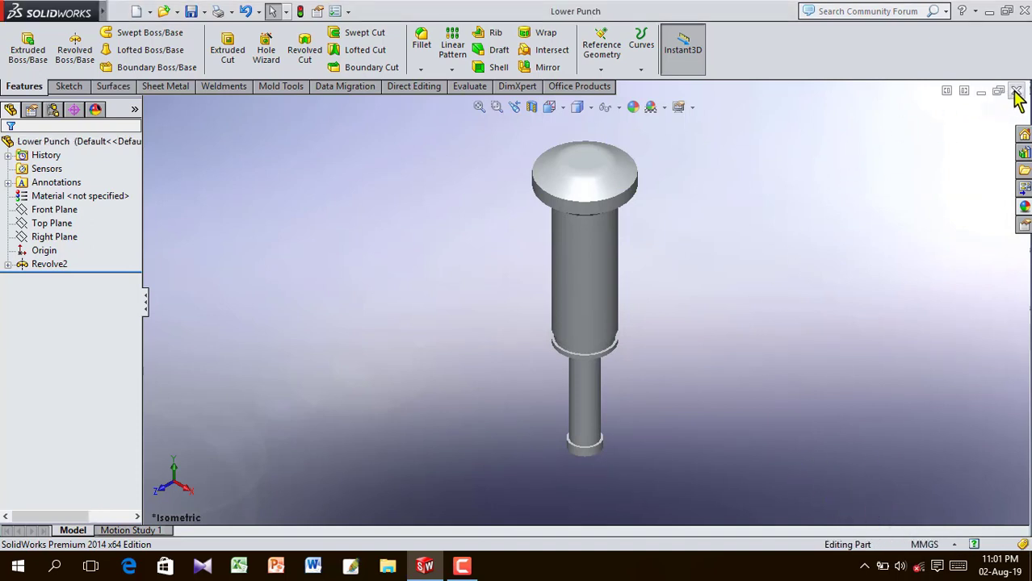
left_click(1016, 91)
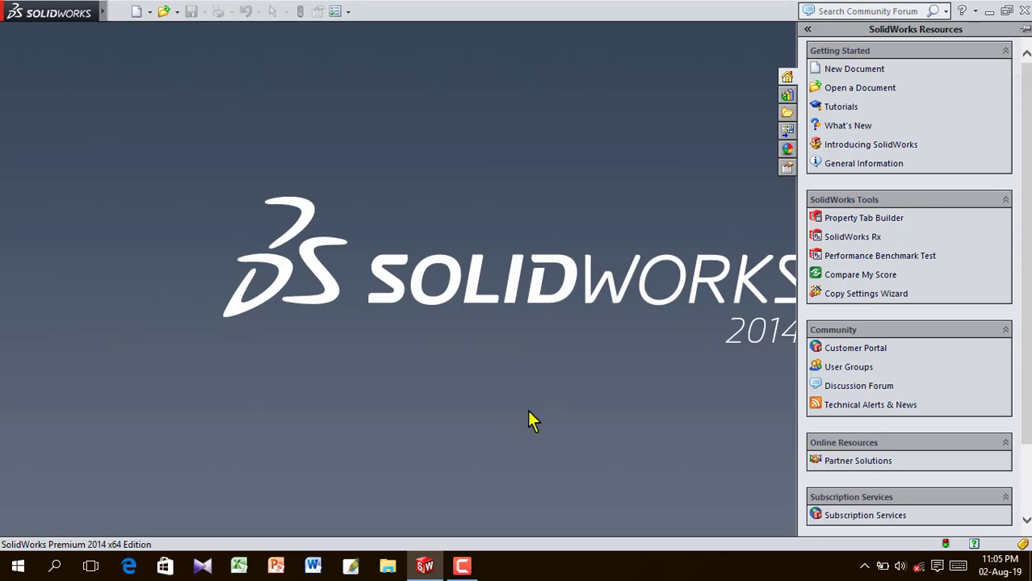
- Create a new part document and start a sketch on the Right Plane
left_click(116, 10)
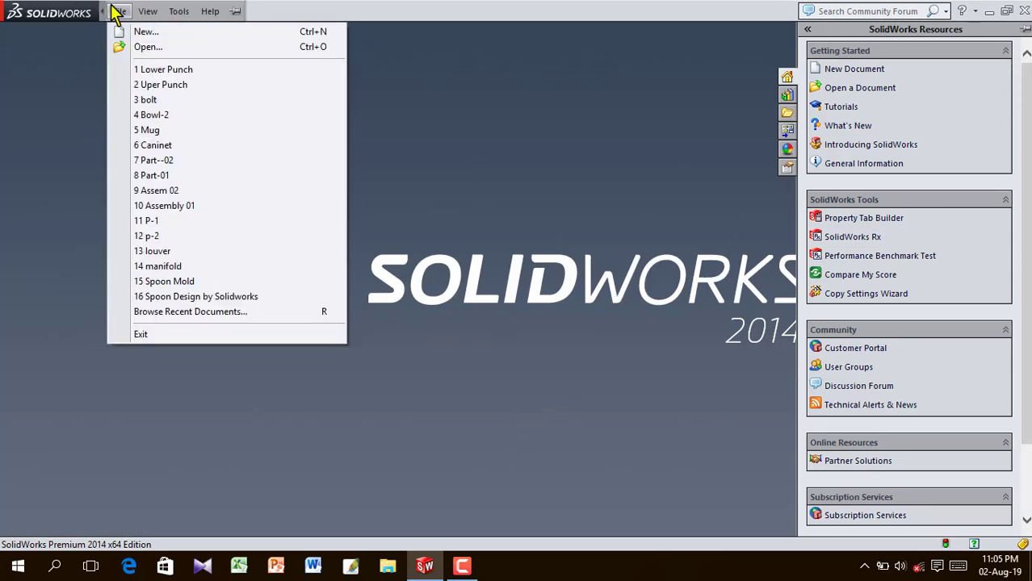
left_click(150, 33)
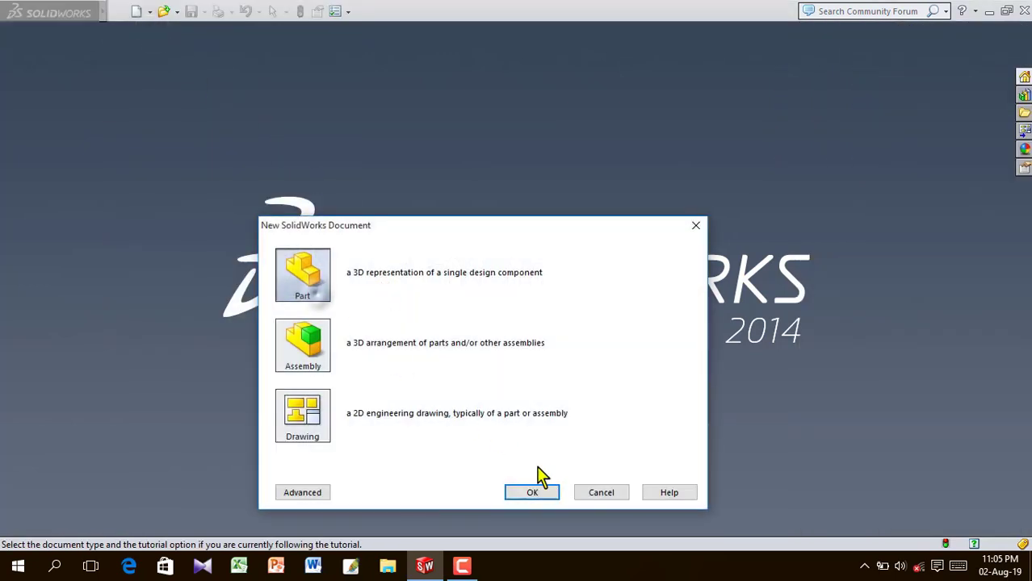
left_click(546, 491)
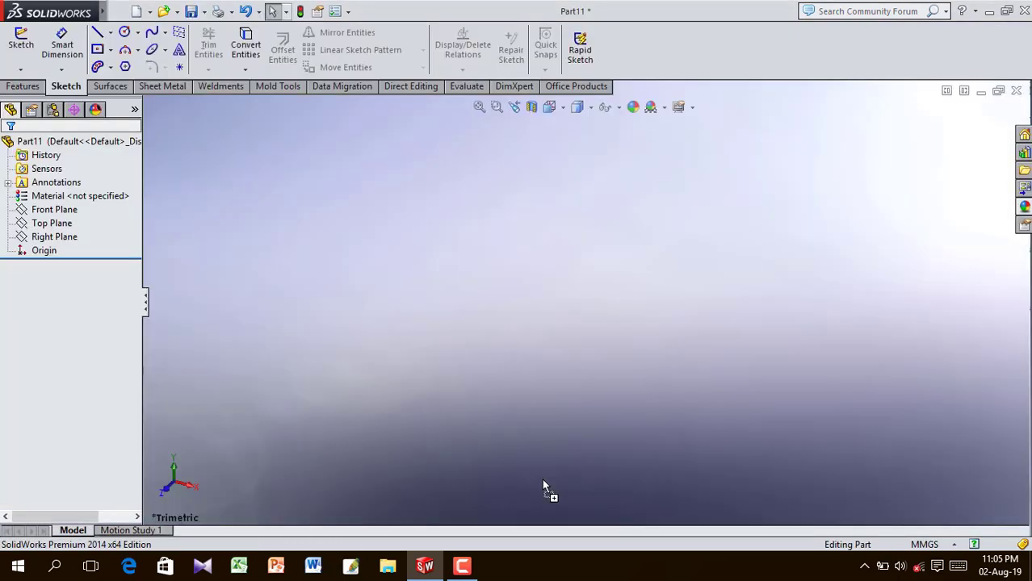
left_click(56, 236)
left_click(71, 214)
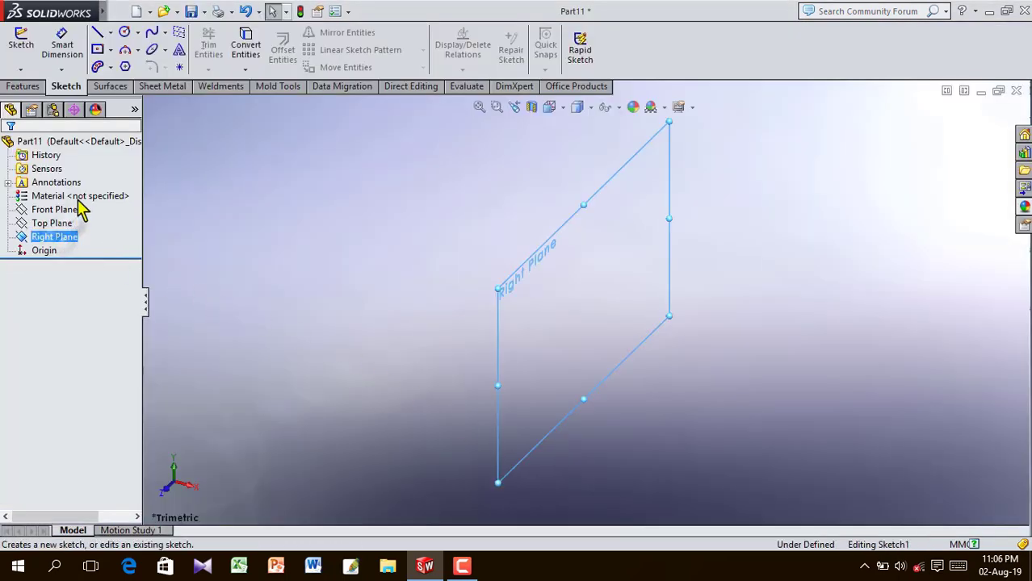
- Sketch a vertical line about 56 mm up from the origin, a horizontal line about 70 mm across, and a short downward line at its end
left_click(101, 34)
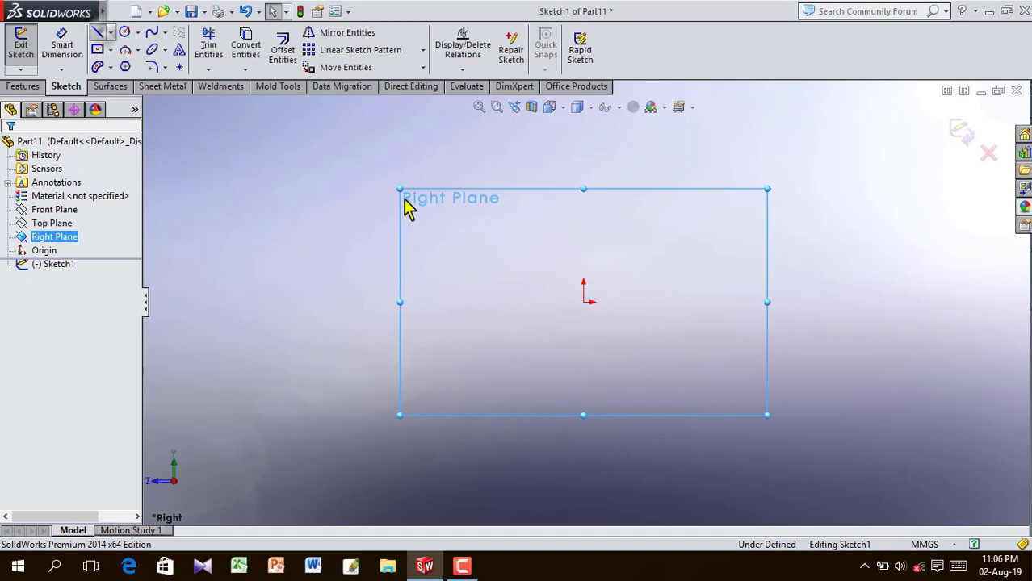
left_click(584, 303)
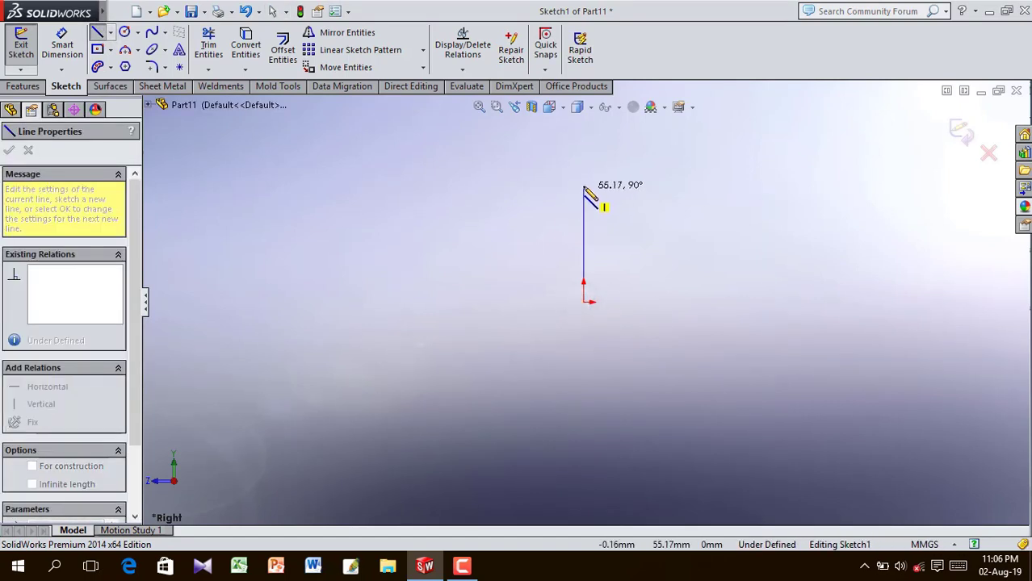
left_click(584, 186)
left_click(731, 186)
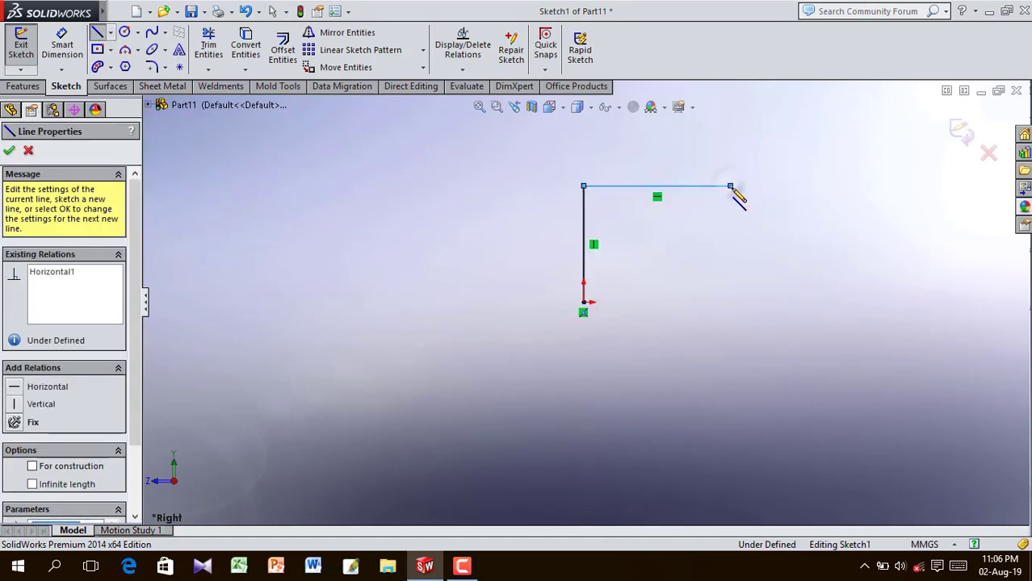
left_click(731, 209)
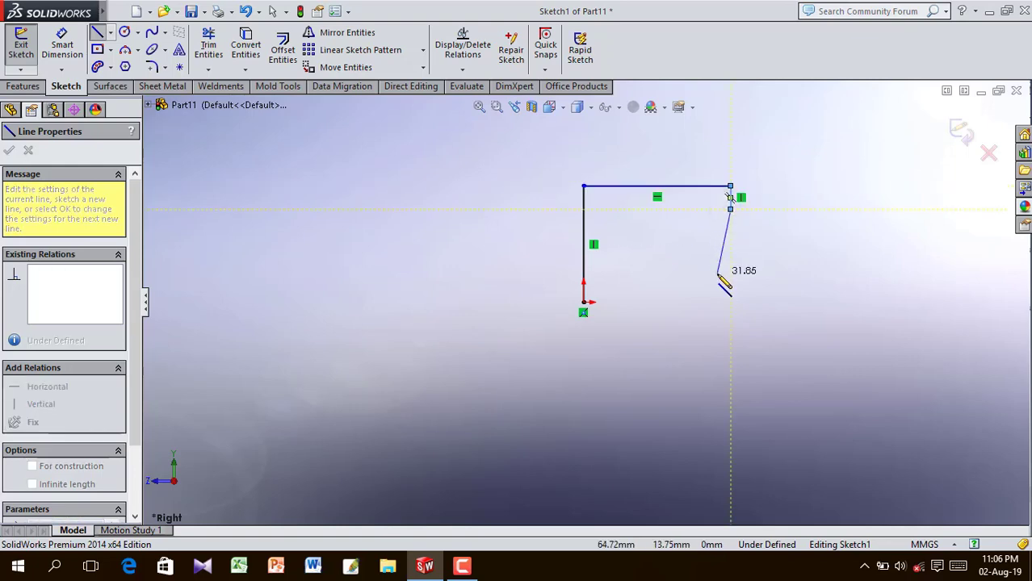
right_click(685, 113)
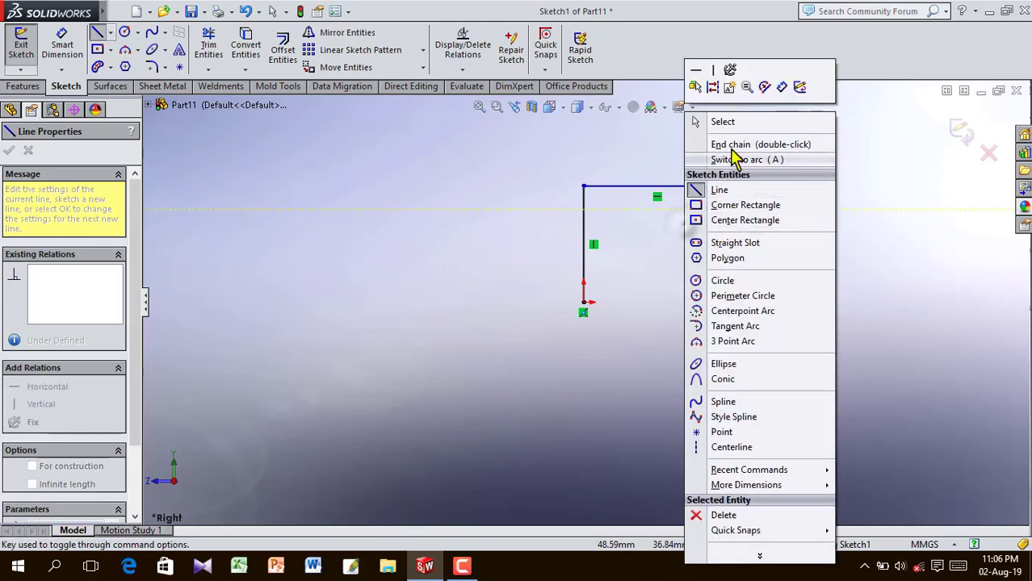
left_click(708, 120)
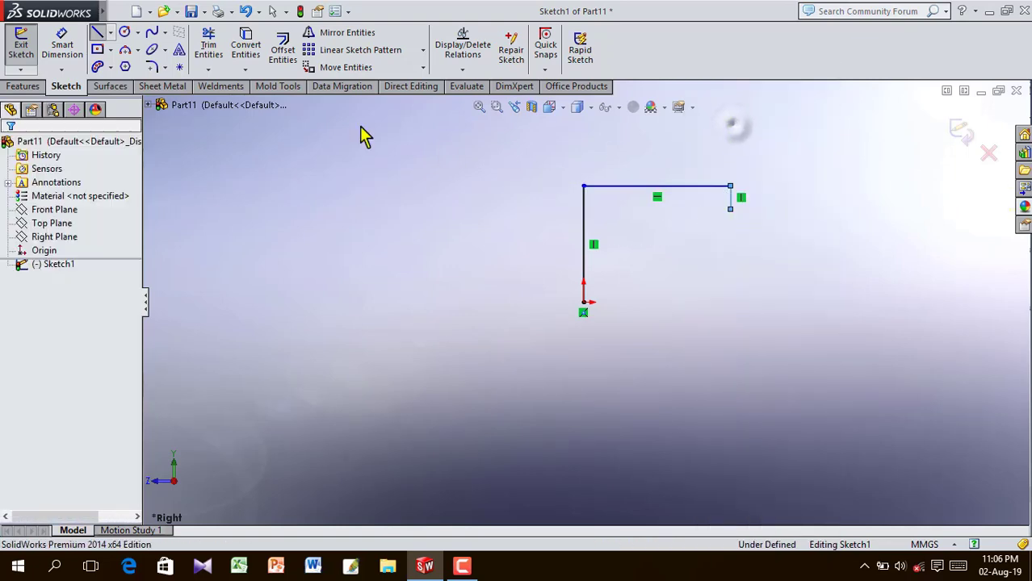
- Sketch a horizontal base line from the origin as long as the top line, ending in a vertical line about 16 mm upward, leaving a gap
left_click(97, 34)
left_click(584, 303)
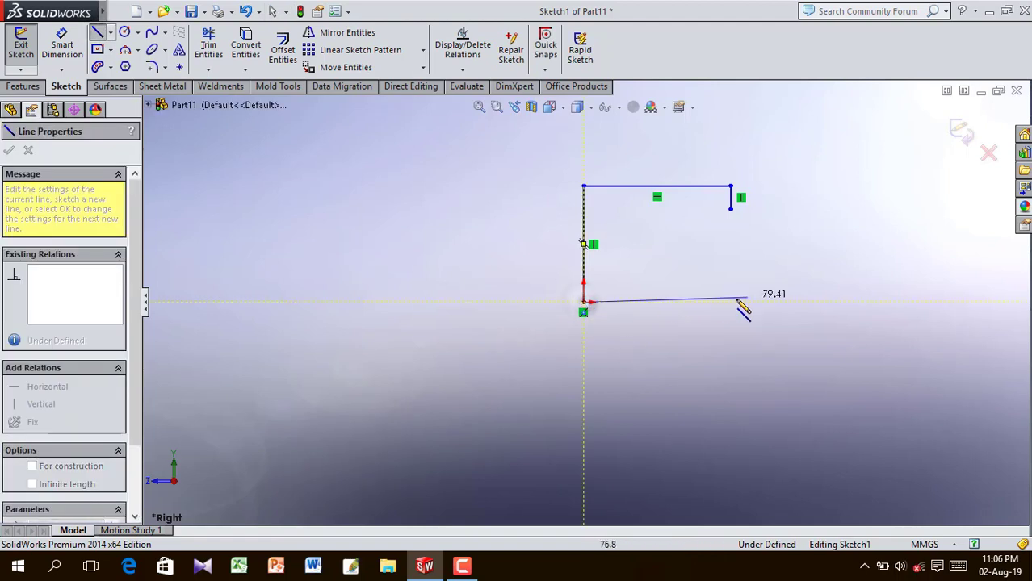
left_click(730, 302)
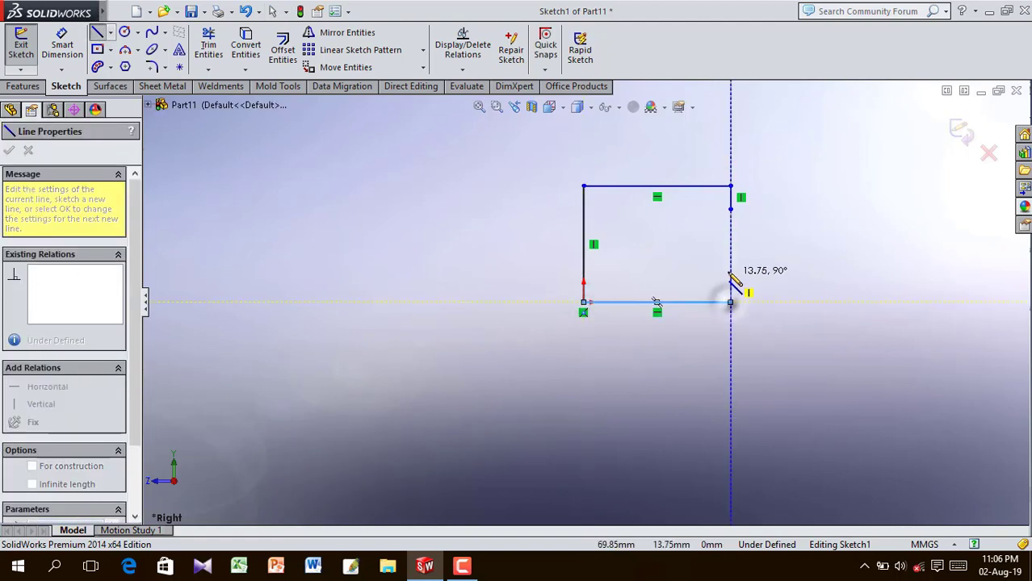
left_click(730, 209)
right_click(672, 270)
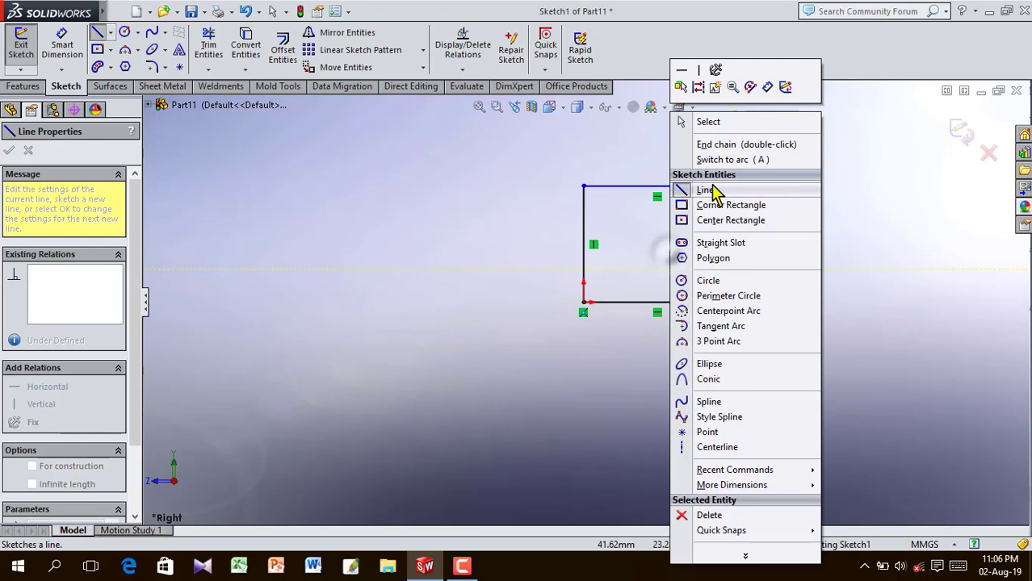
left_click(727, 123)
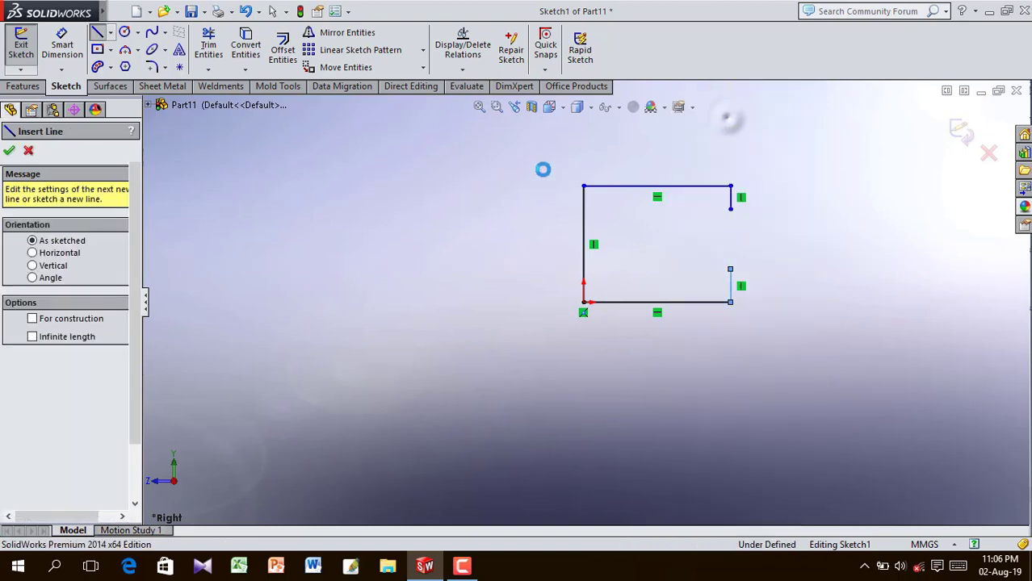
- Close the gap between the two short vertical lines with a 3 Point Arc bowed inward, radius about 48 mm
left_click(129, 52)
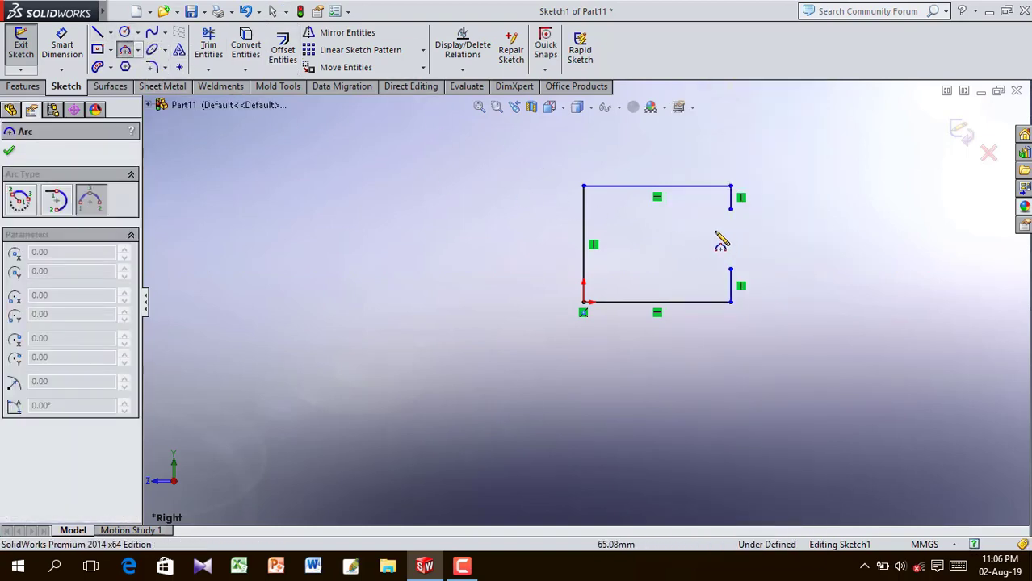
left_click(731, 209)
left_click(730, 269)
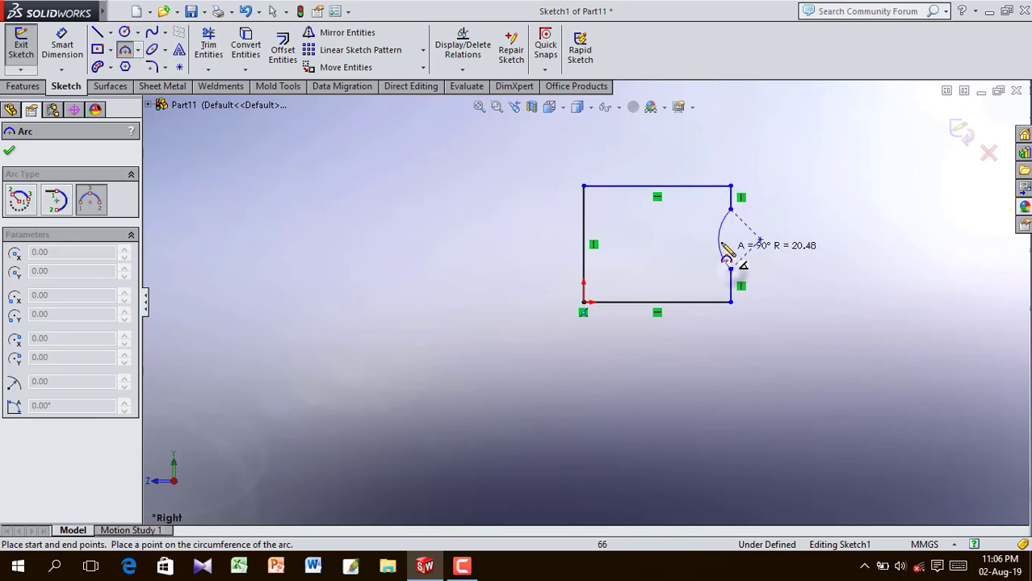
left_click(727, 240)
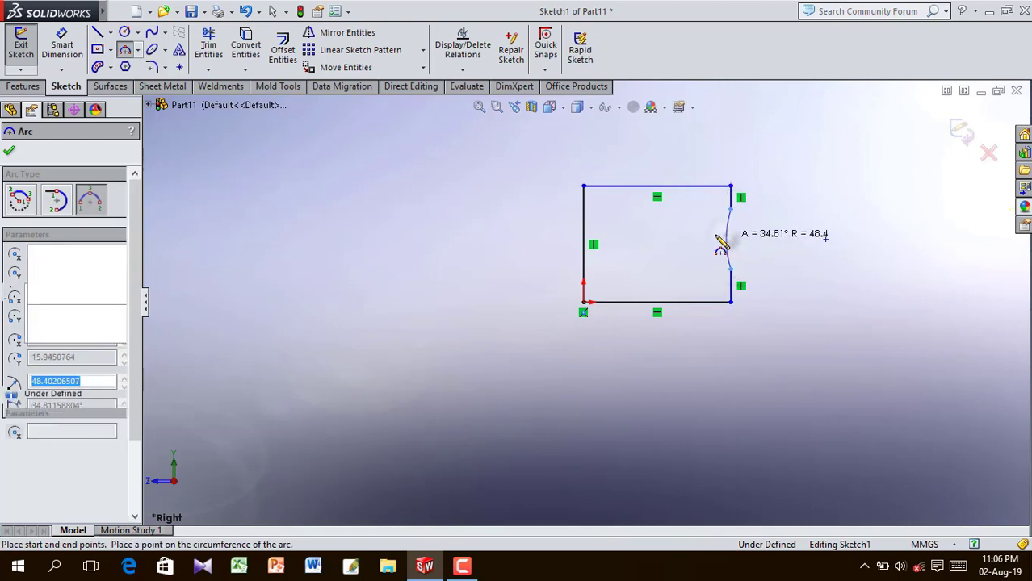
left_click(11, 152)
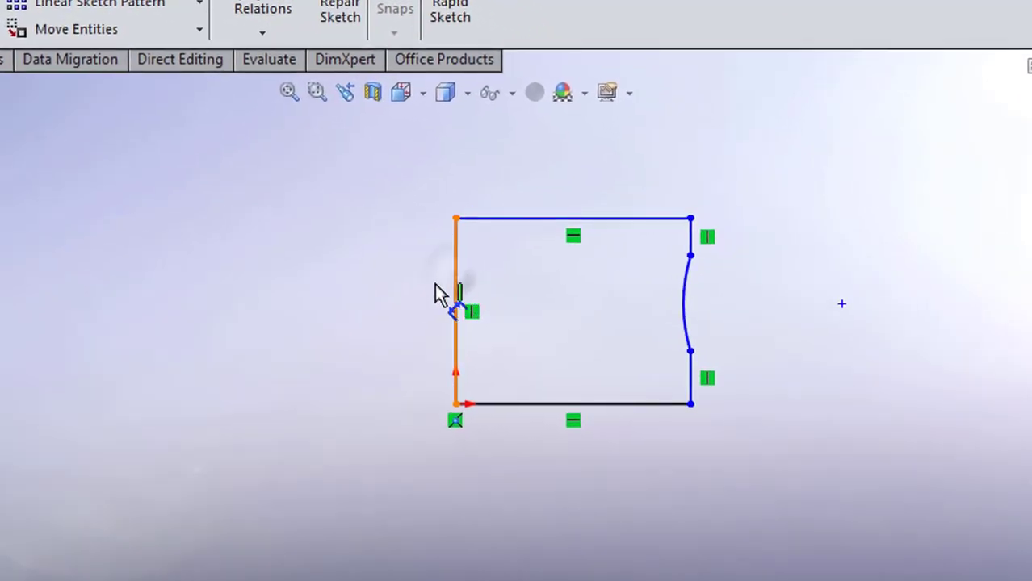
- Dimension the vertical line at the origin as 22.22 mm
left_click(436, 288)
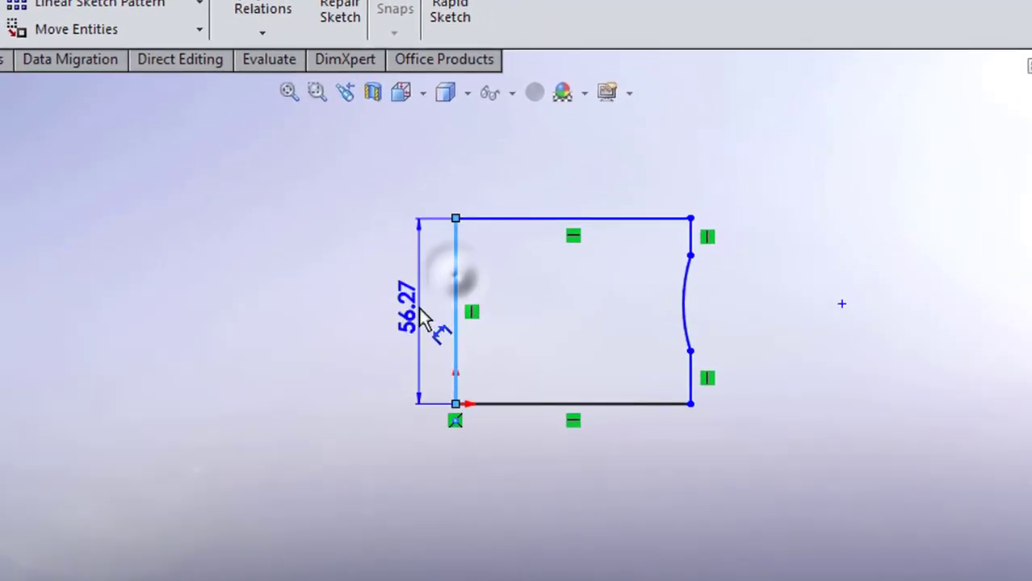
left_click(426, 319)
type("22.22")
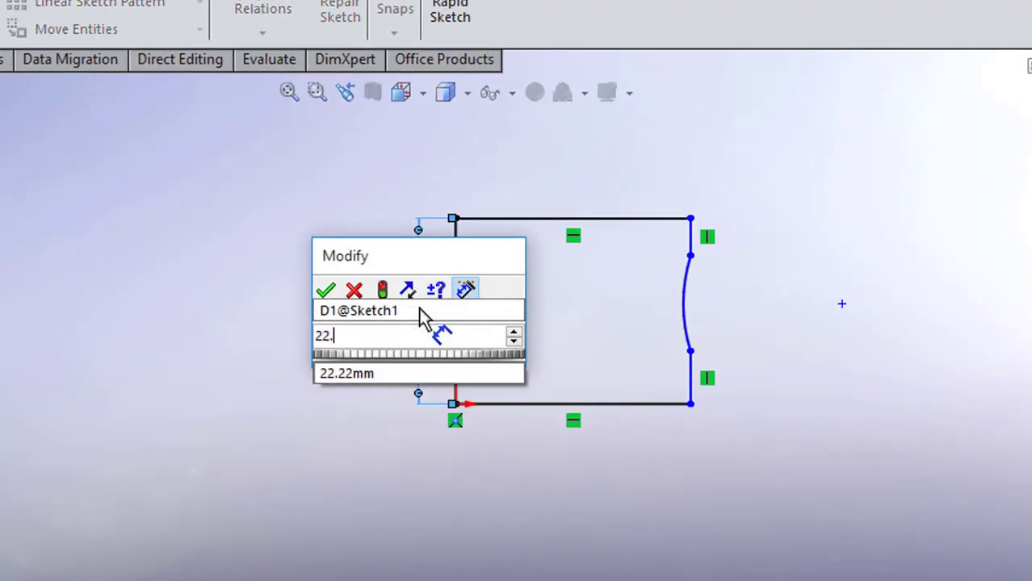
left_click(327, 292)
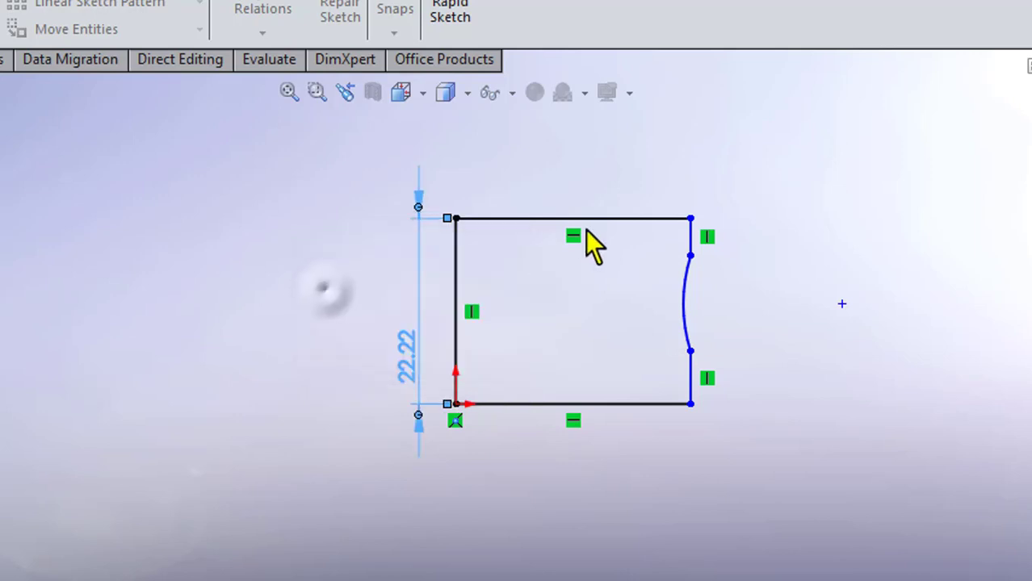
- Dimension the profile's top horizontal line as 19.05 mm
left_click(588, 202)
left_click(586, 196)
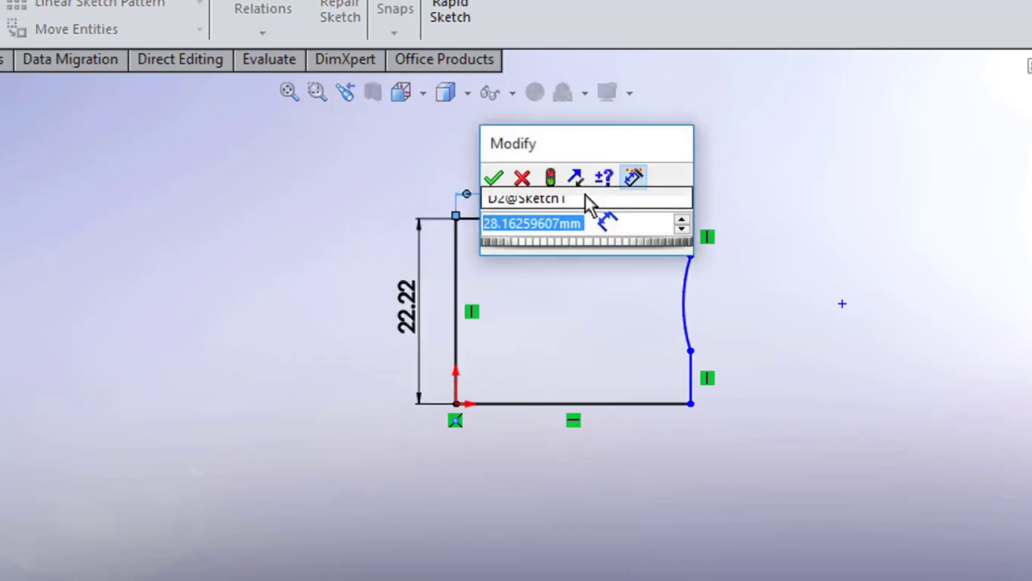
type("19")
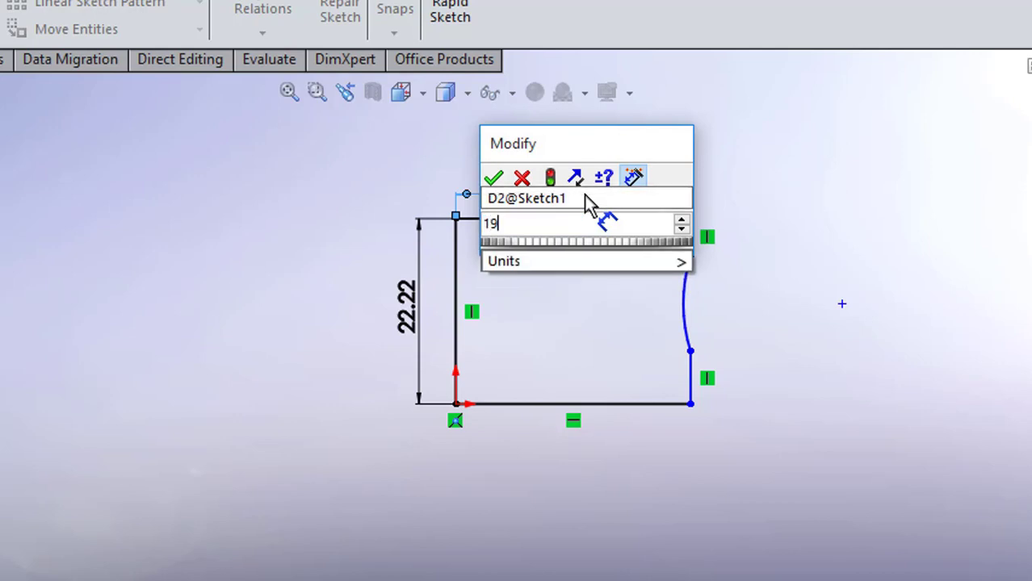
type(".05")
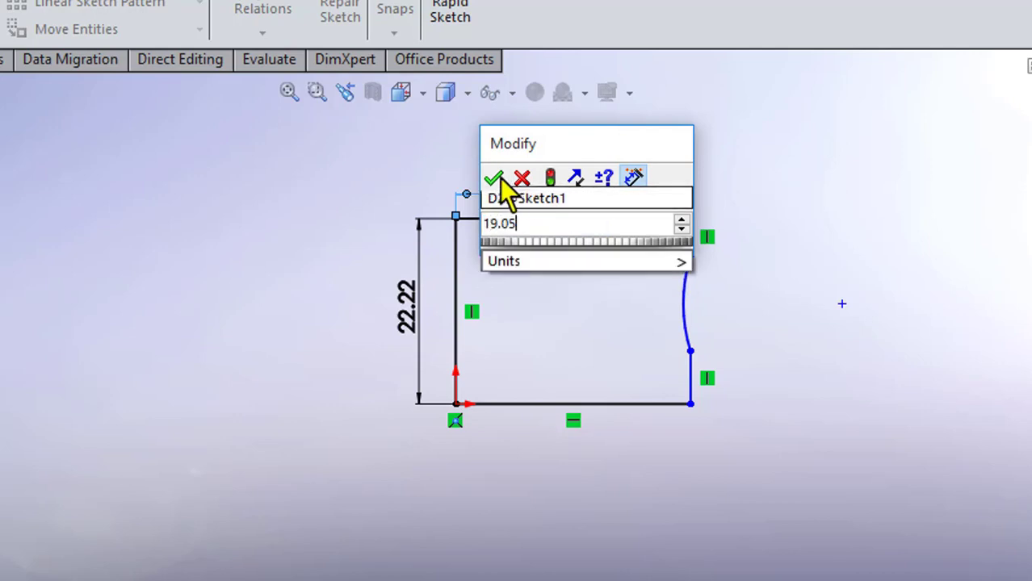
left_click(496, 178)
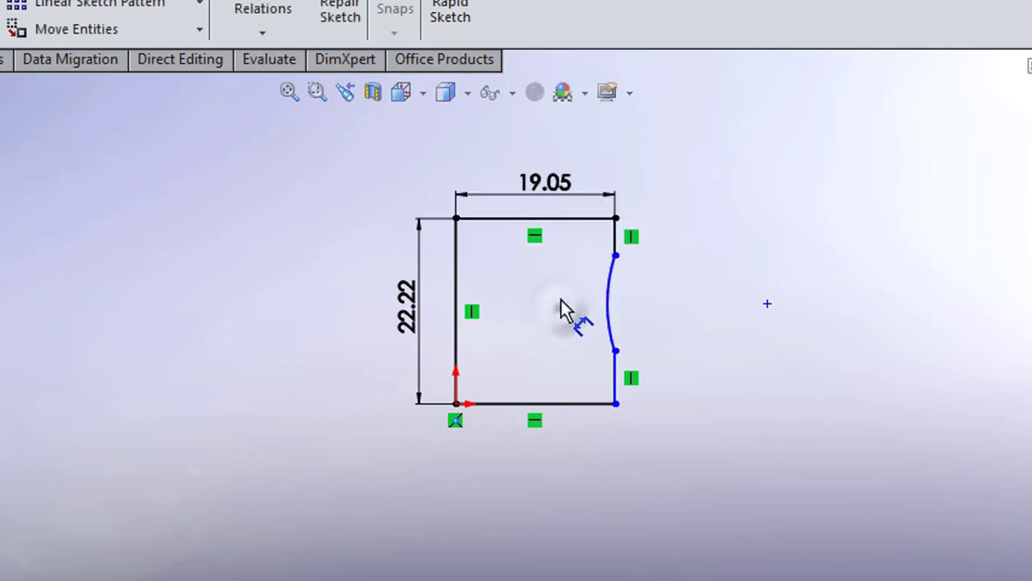
- Dimension the upper short vertical line above the arc as 5 mm
left_click(615, 256)
left_click(615, 219)
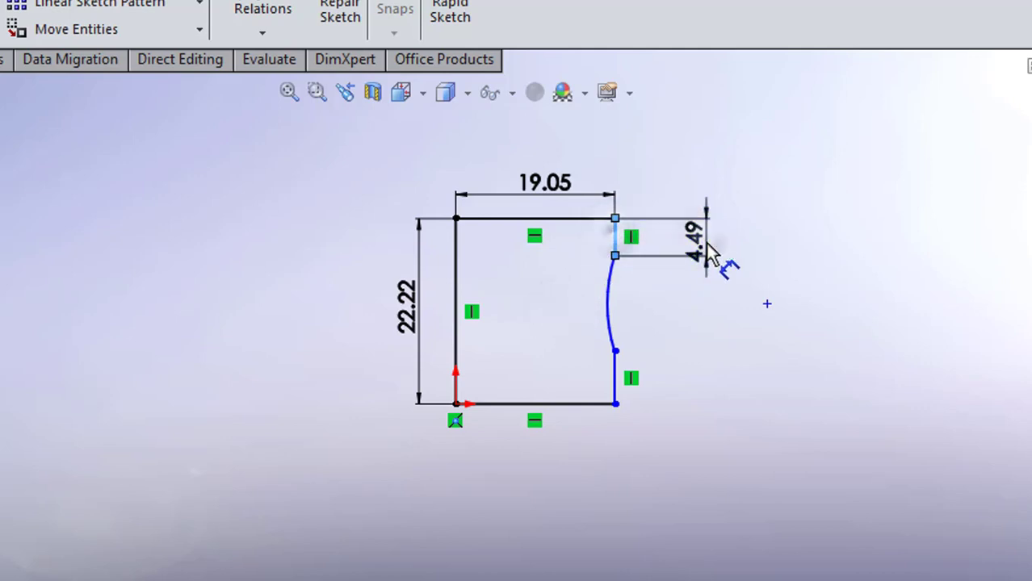
left_click(715, 260)
type("5")
left_click(614, 227)
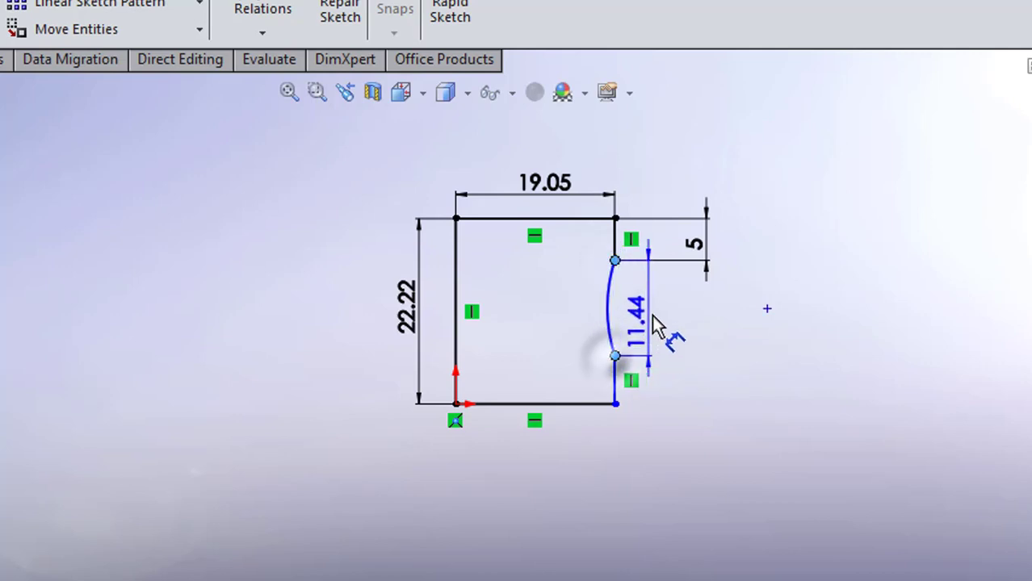
left_click(651, 315)
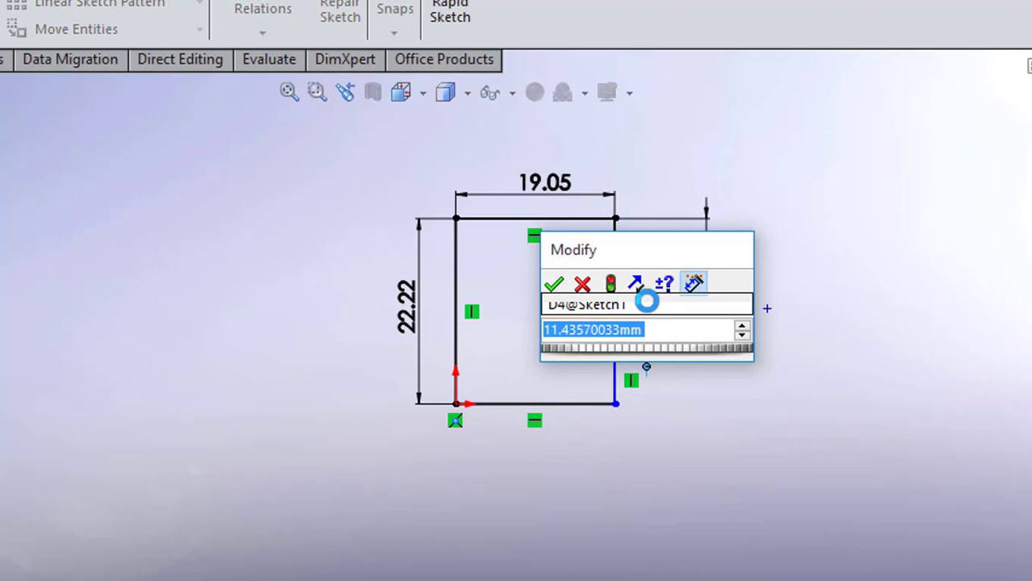
left_click(581, 284)
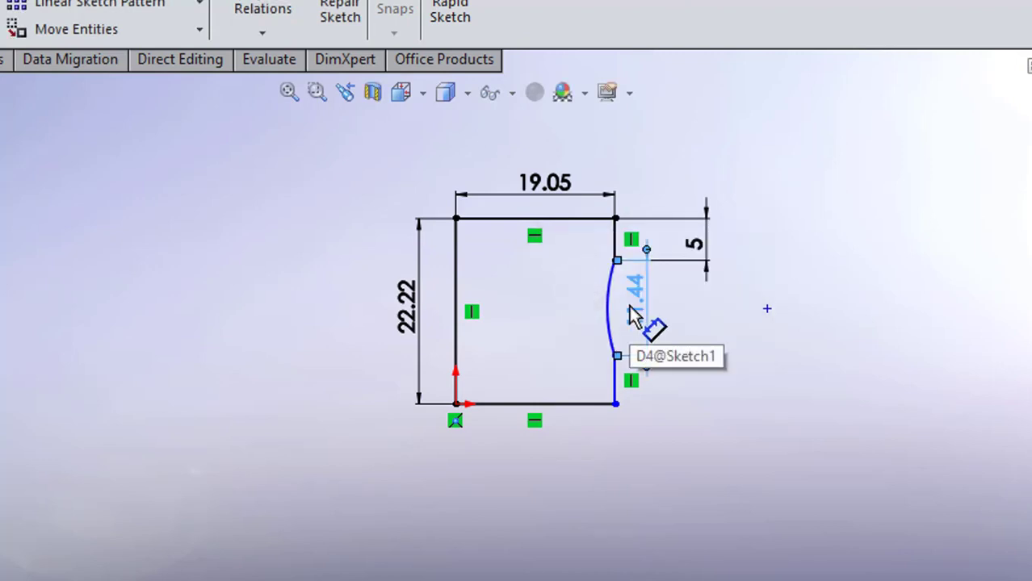
key("Delete")
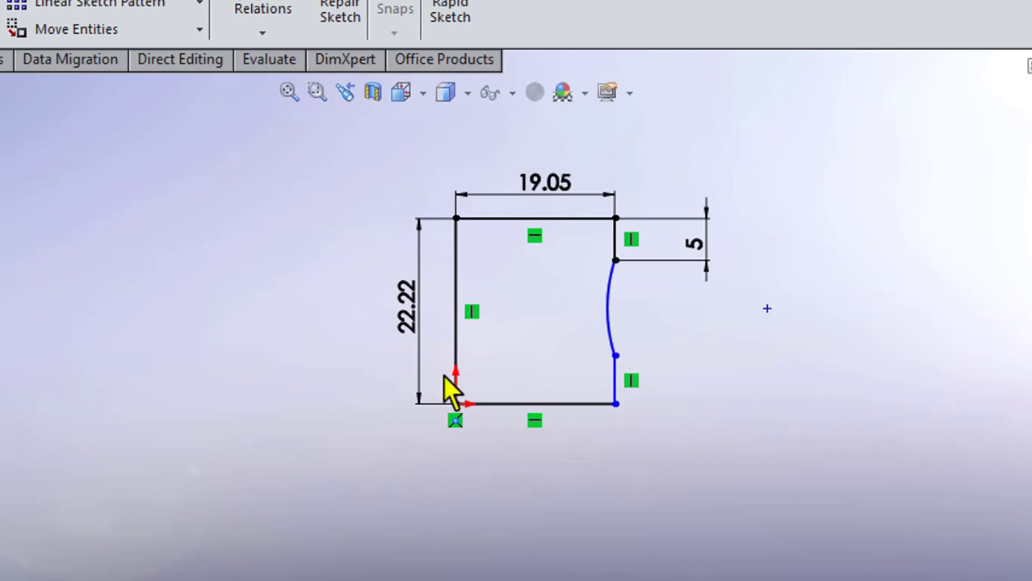
- Add an Equal relation between the two short vertical lines above and below the arc
left_click(618, 372)
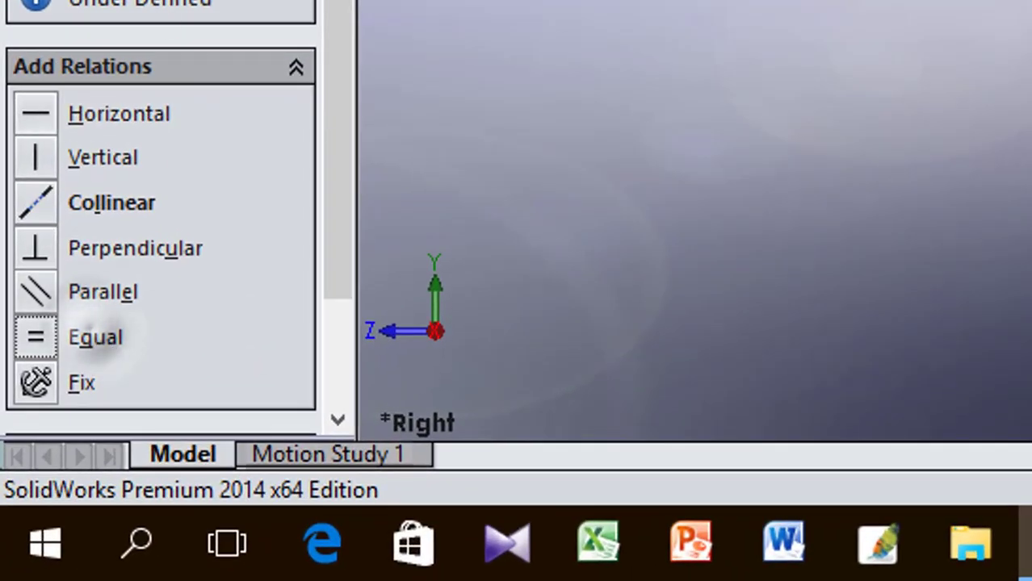
left_click(95, 337)
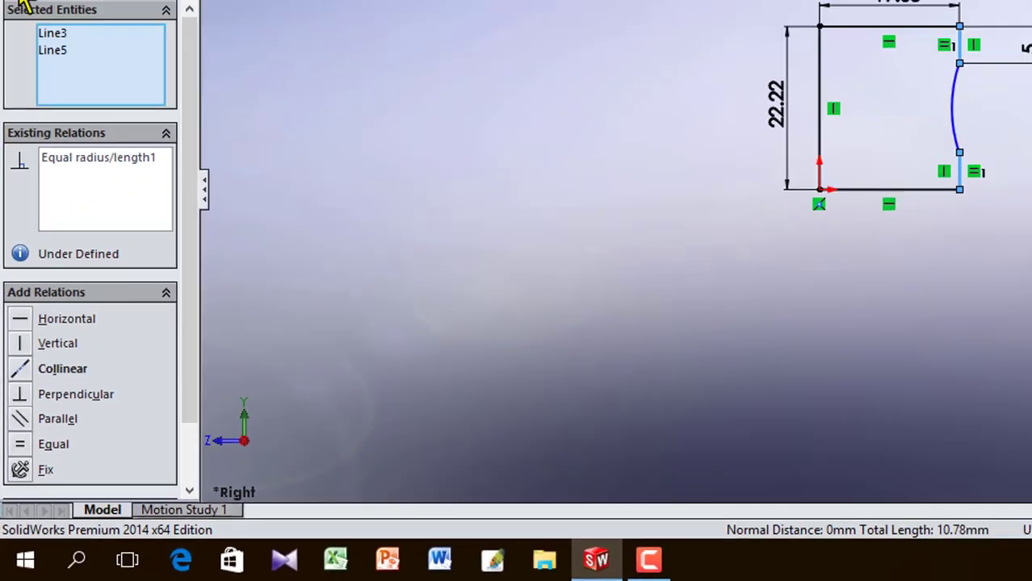
left_click(333, 250)
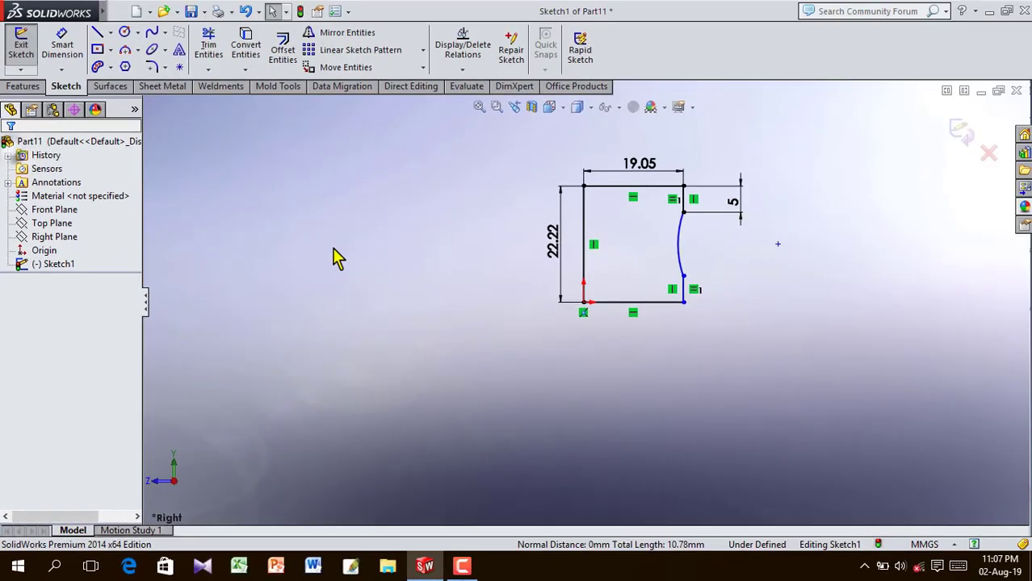
- Dimension the radius of the inward-bowed arc as 8 mm
left_click(65, 53)
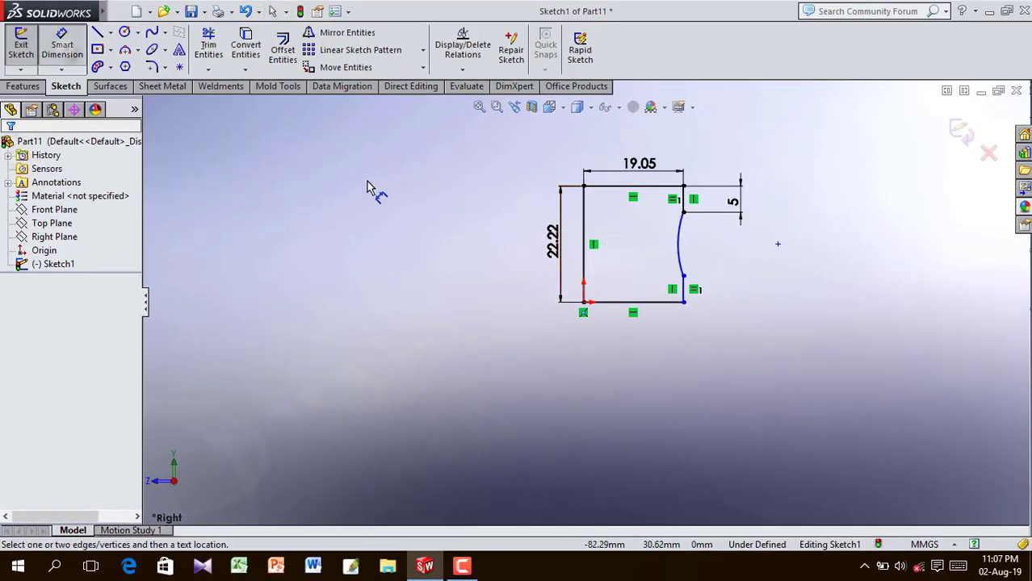
left_click(676, 250)
left_click(661, 248)
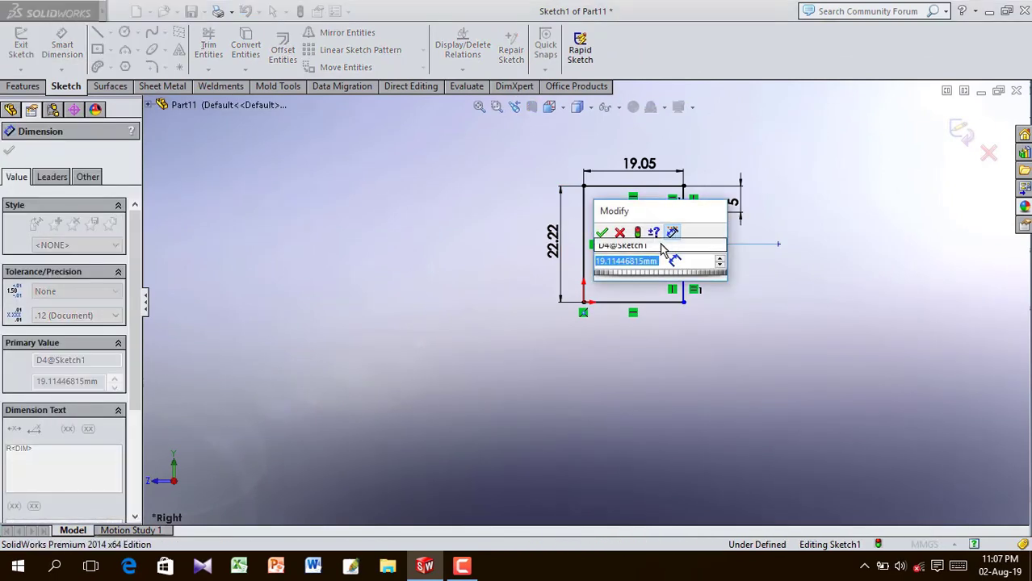
type("8")
left_click(604, 233)
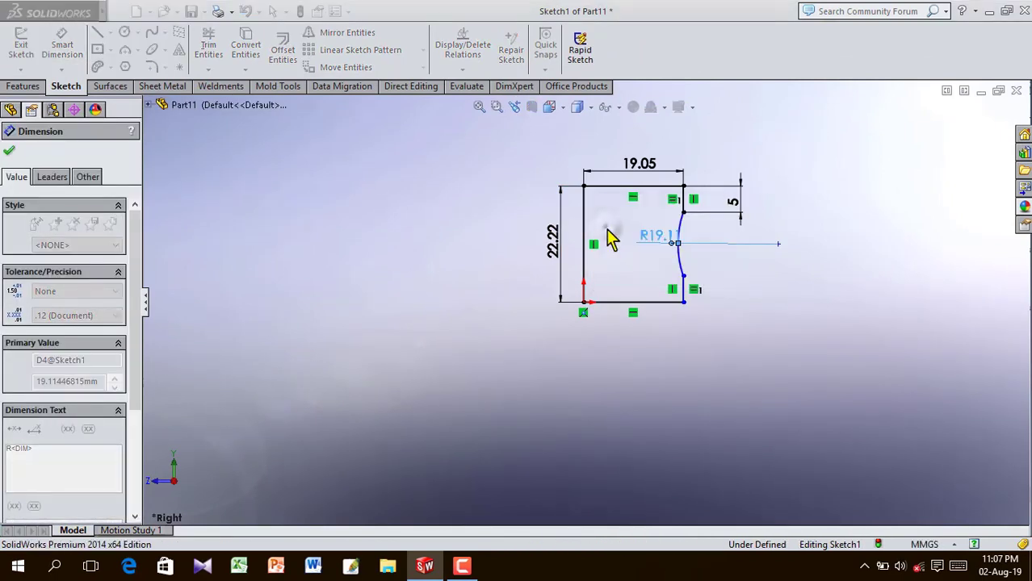
left_click(747, 275)
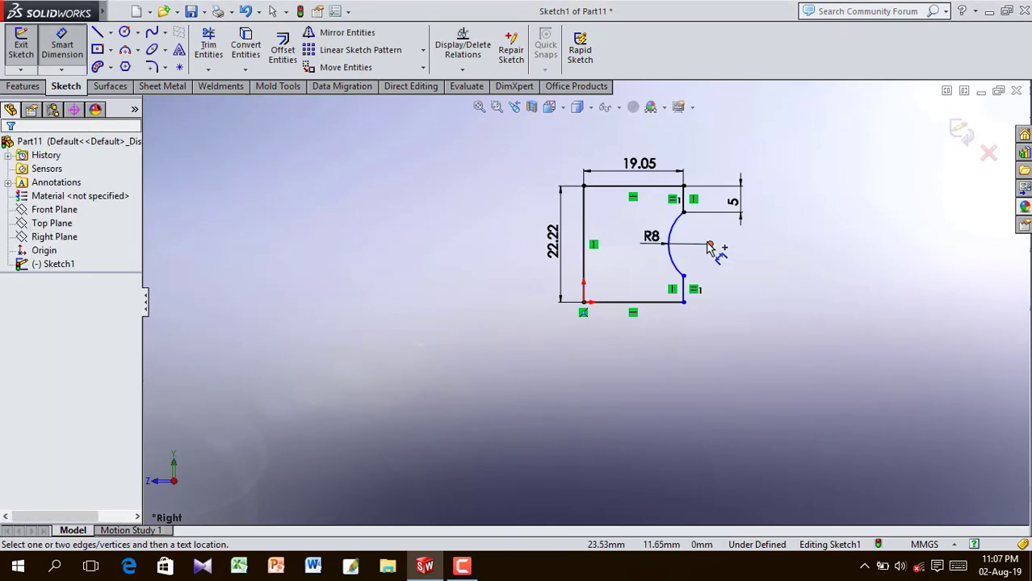
- Make the two short vertical lines above and below the arc collinear
scroll(680, 272, "down", 4)
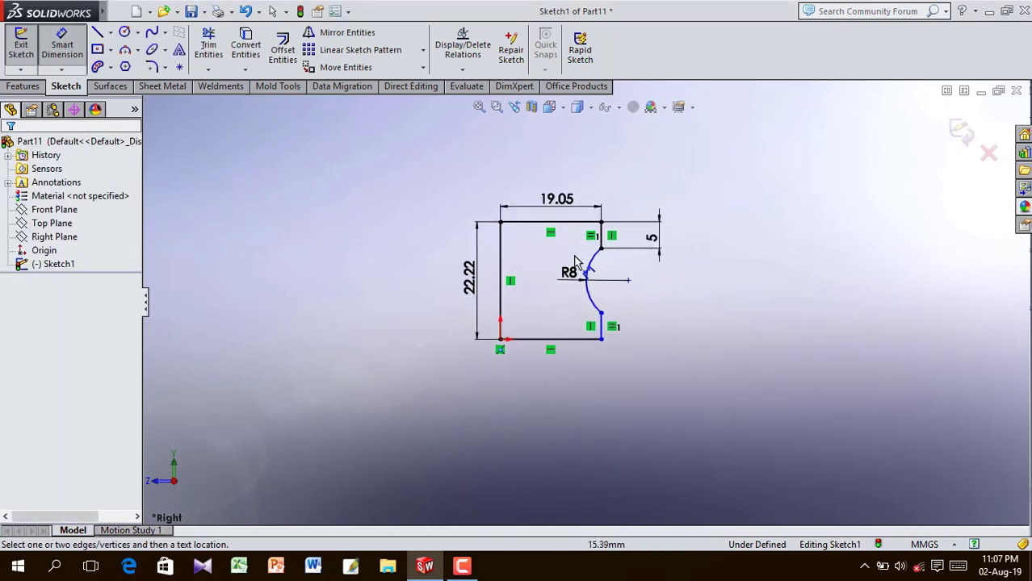
left_click(63, 54)
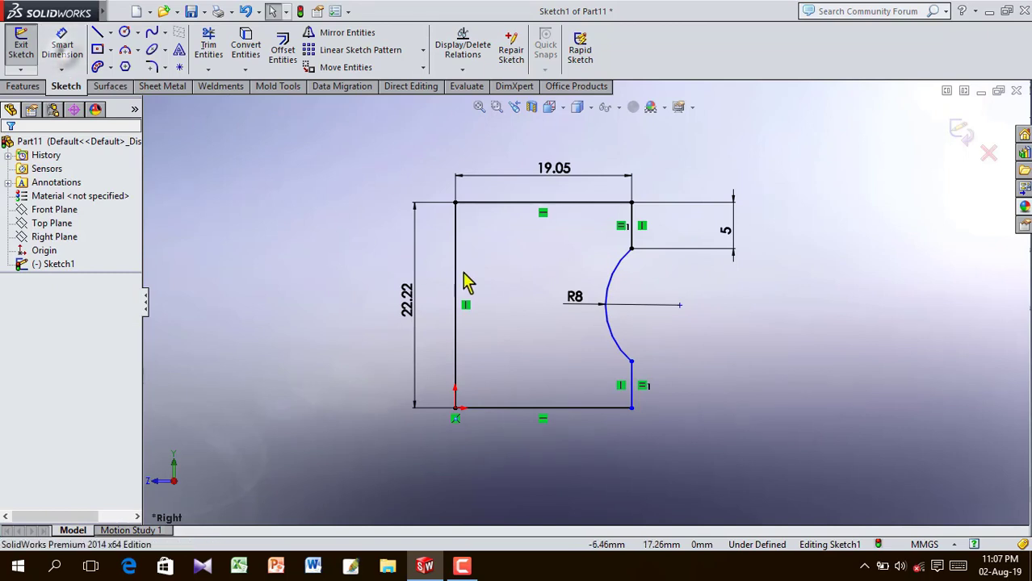
left_click(633, 228)
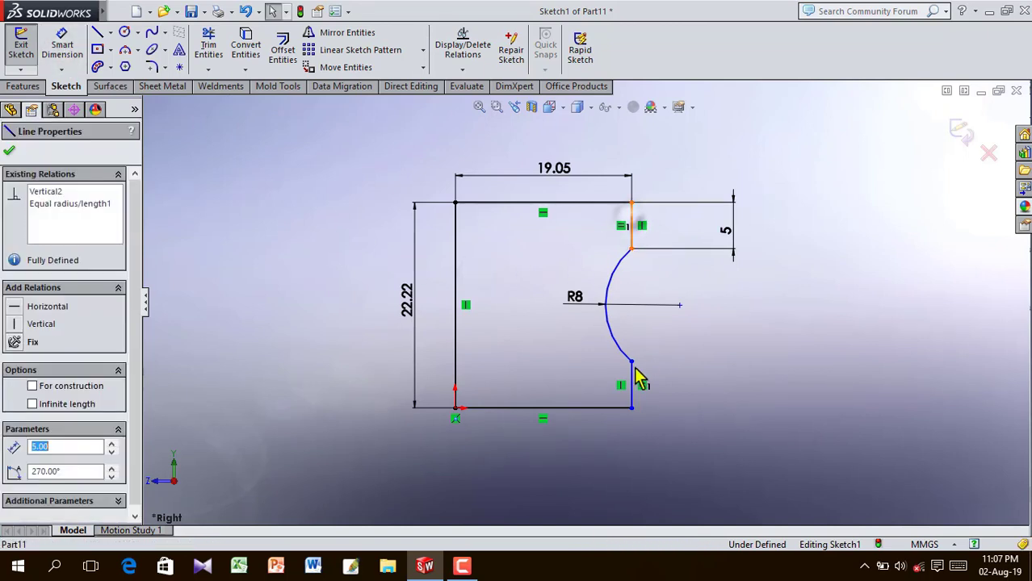
left_click(632, 378, "ctrl")
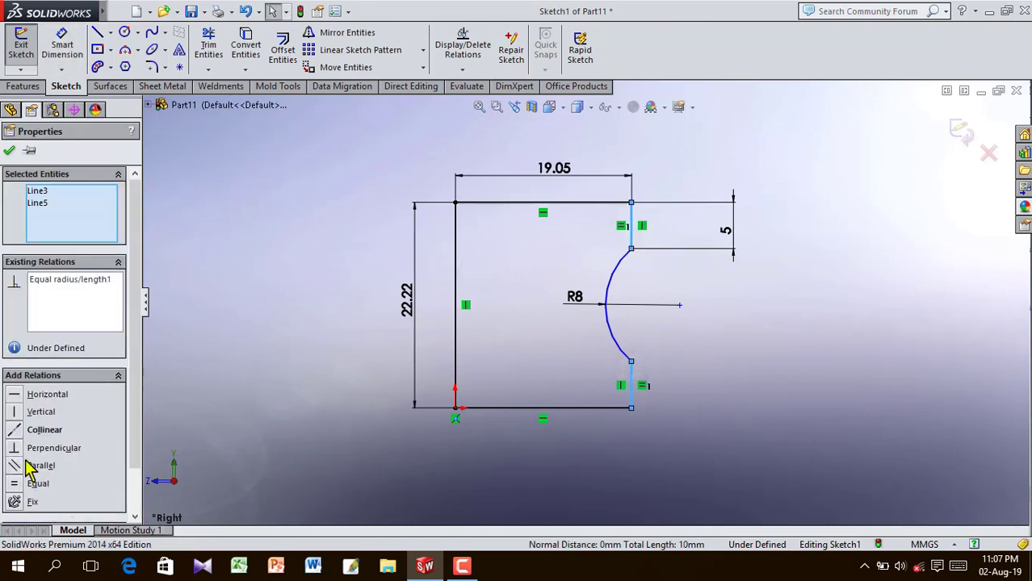
left_click(40, 430)
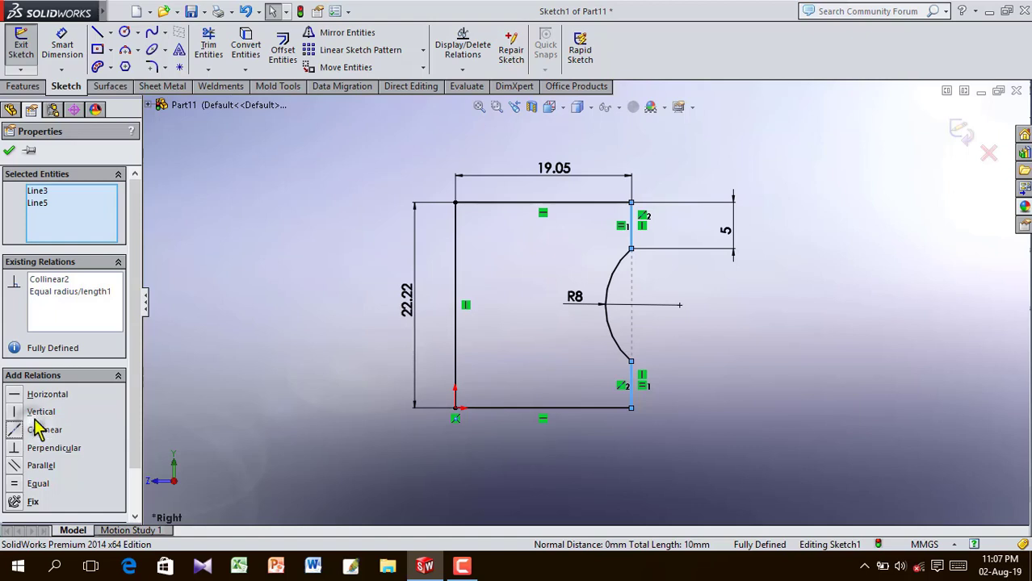
left_click(10, 153)
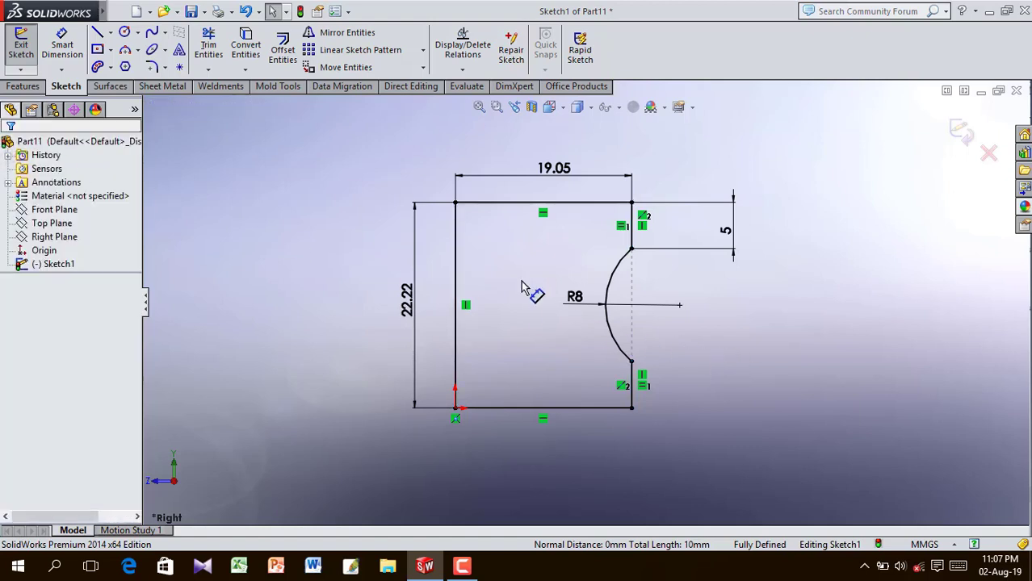
- Revolve the profile 360 degrees about the 22.22 mm vertical line at the origin
left_click(29, 88)
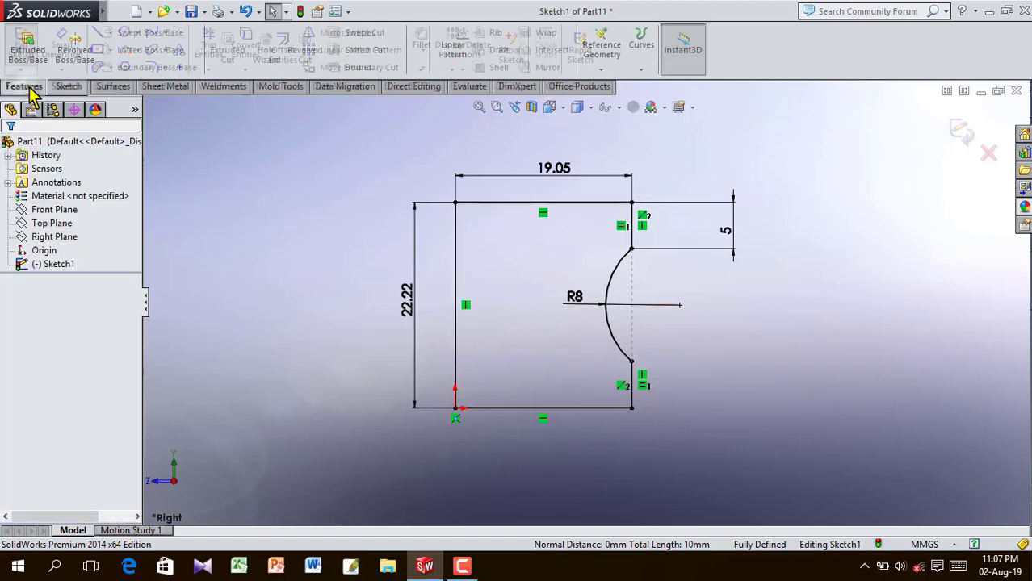
left_click(72, 51)
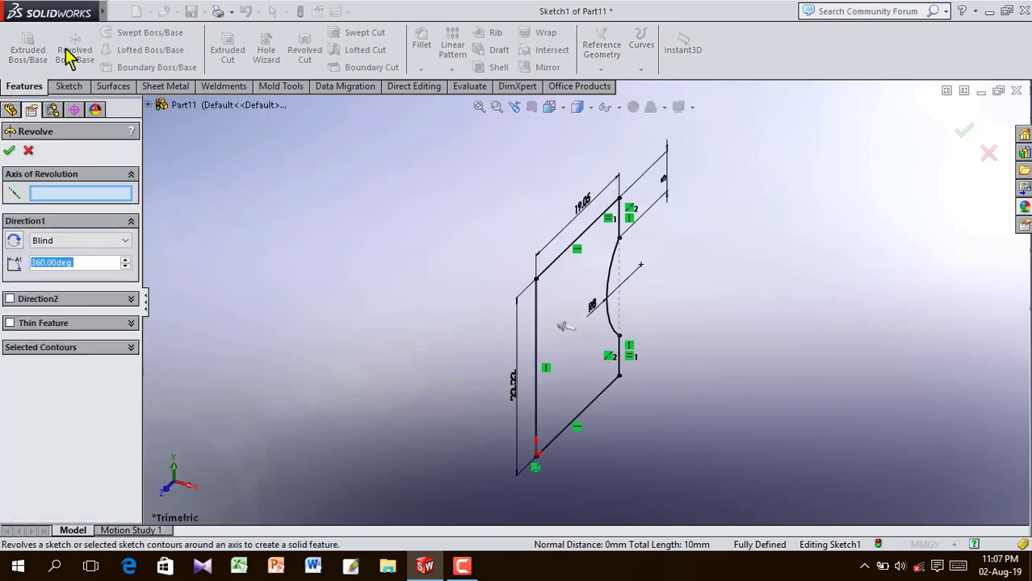
left_click(536, 416)
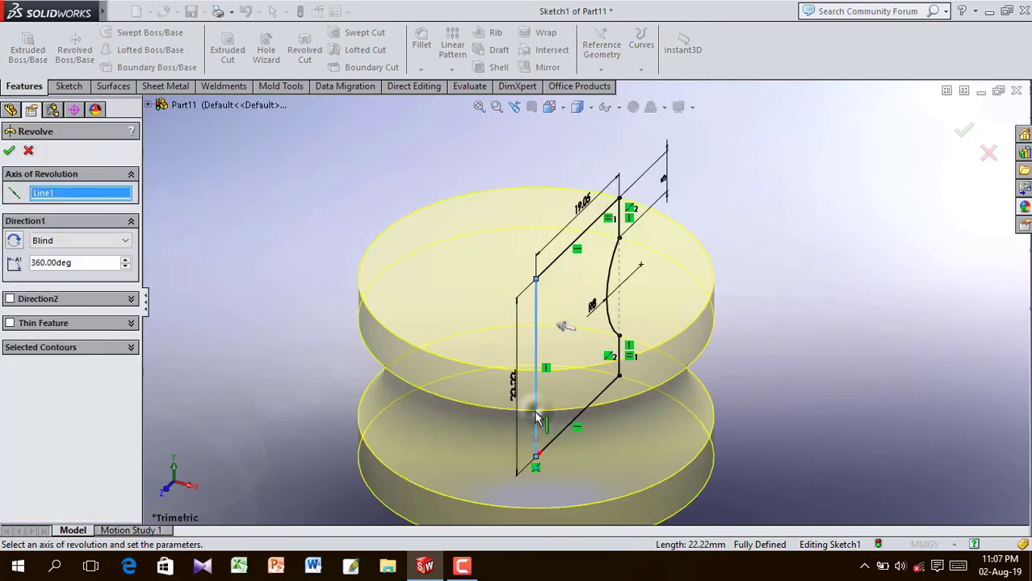
left_click(9, 151)
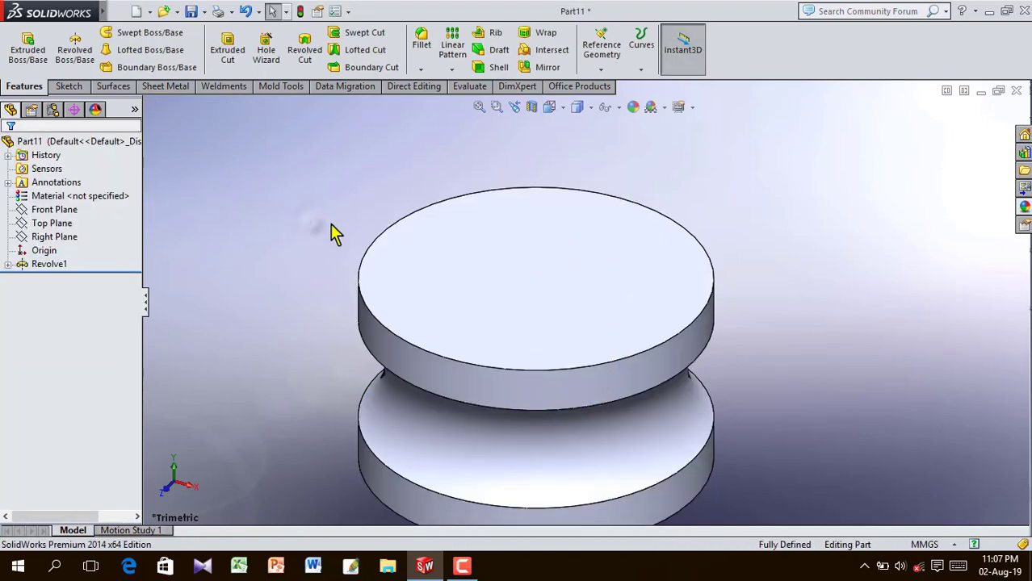
- Edit the revolve's profile sketch, set the arc's radius to 12 mm and exit the sketch
middle_click_drag(445, 212, 493, 206)
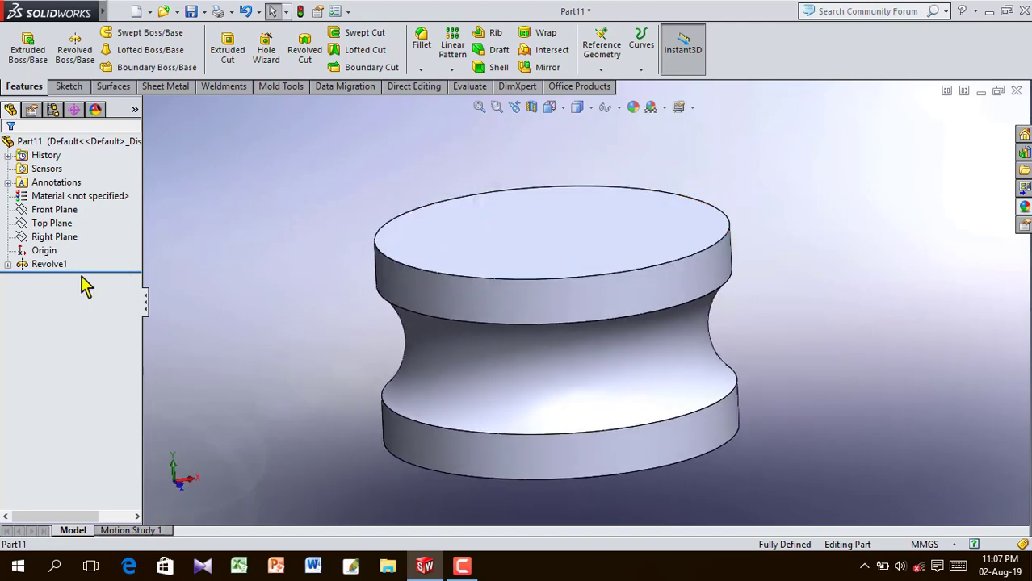
left_click(56, 267)
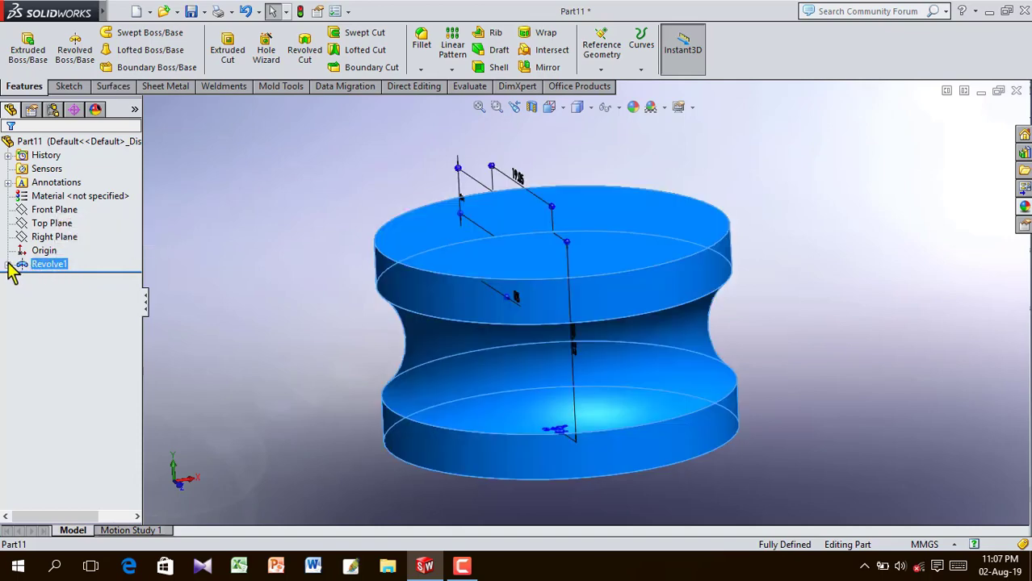
left_click(8, 265)
left_click(42, 277)
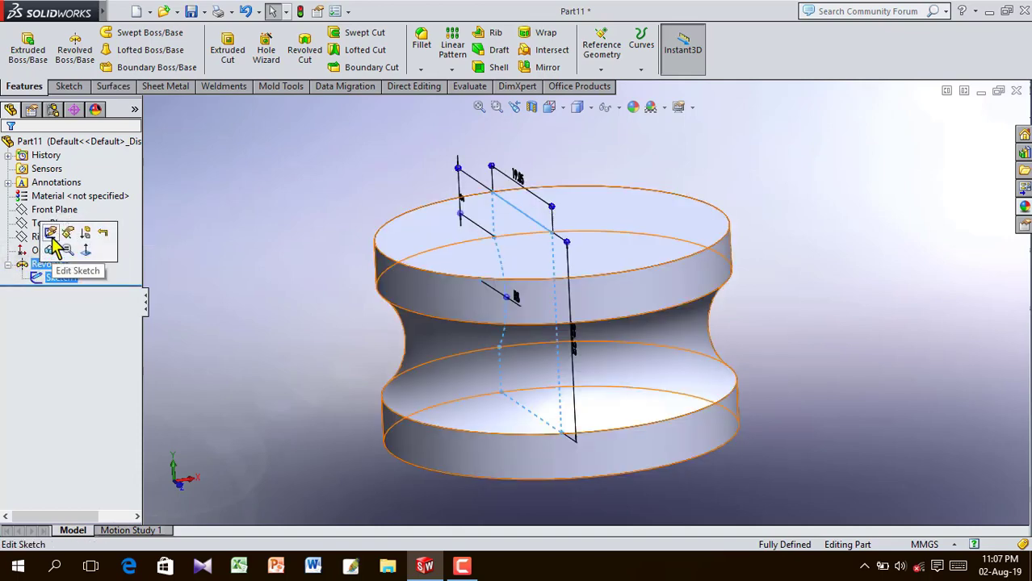
left_click(52, 242)
mouse_move(421, 331)
middle_mouse_down()
mouse_move(487, 304)
mouse_move(530, 307)
mouse_move(500, 307)
middle_mouse_up()
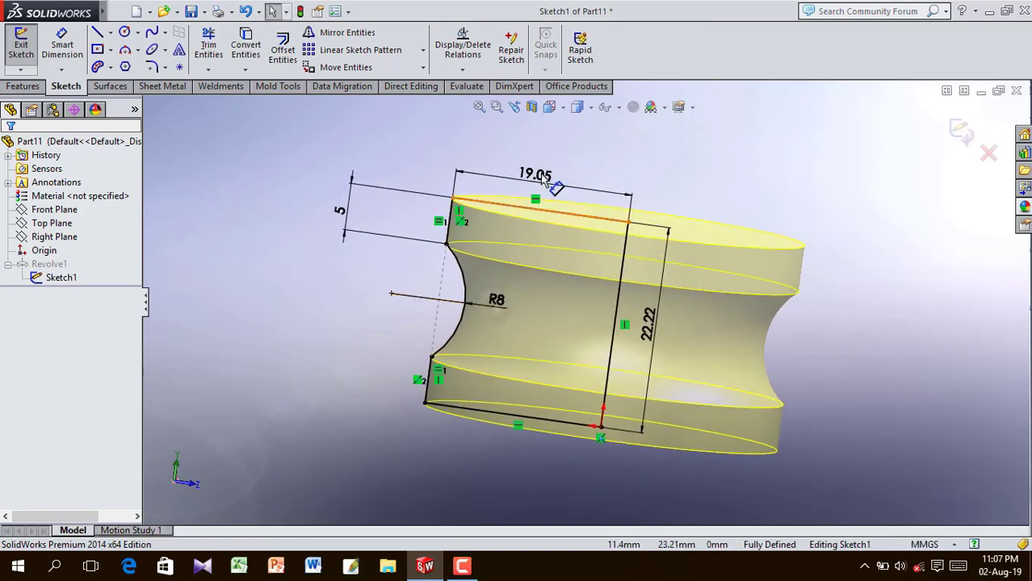
double_click(494, 305)
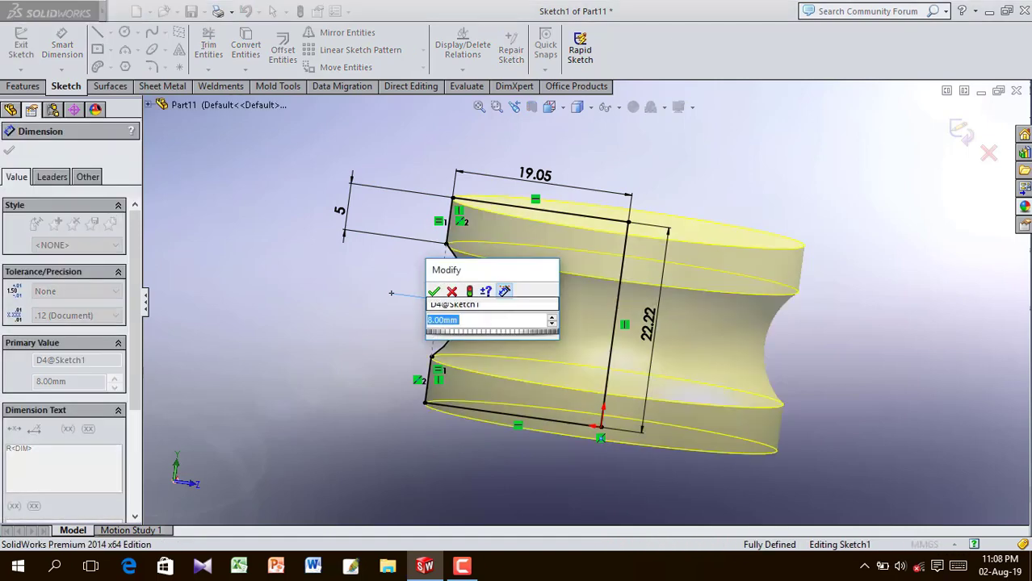
type("12")
left_click(434, 292)
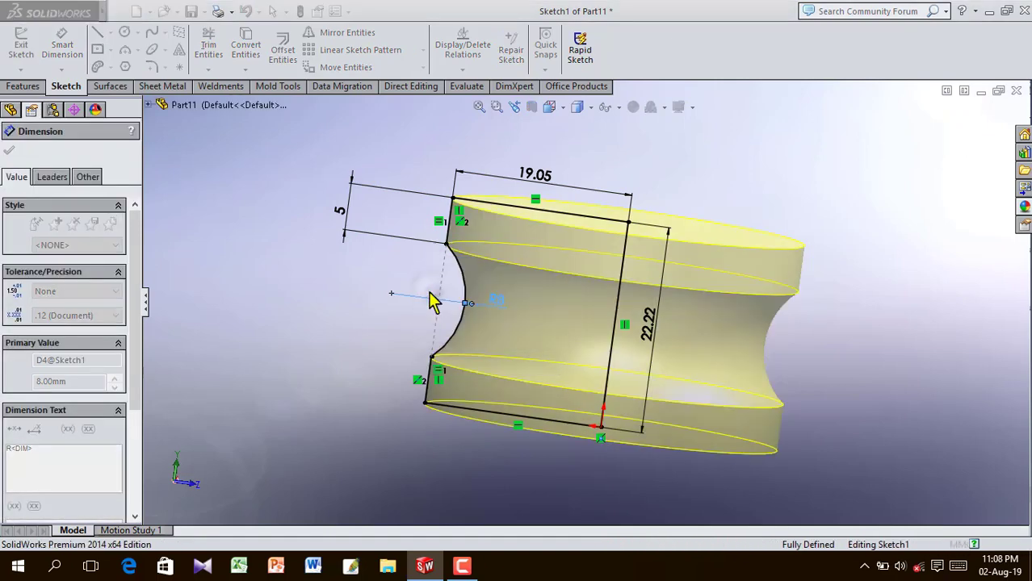
left_click(337, 313)
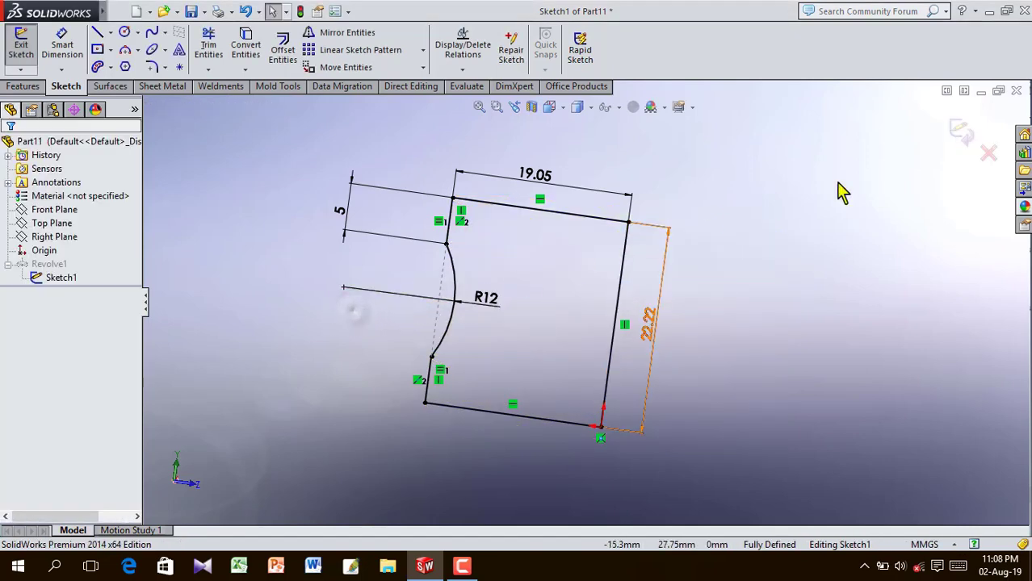
left_click(961, 132)
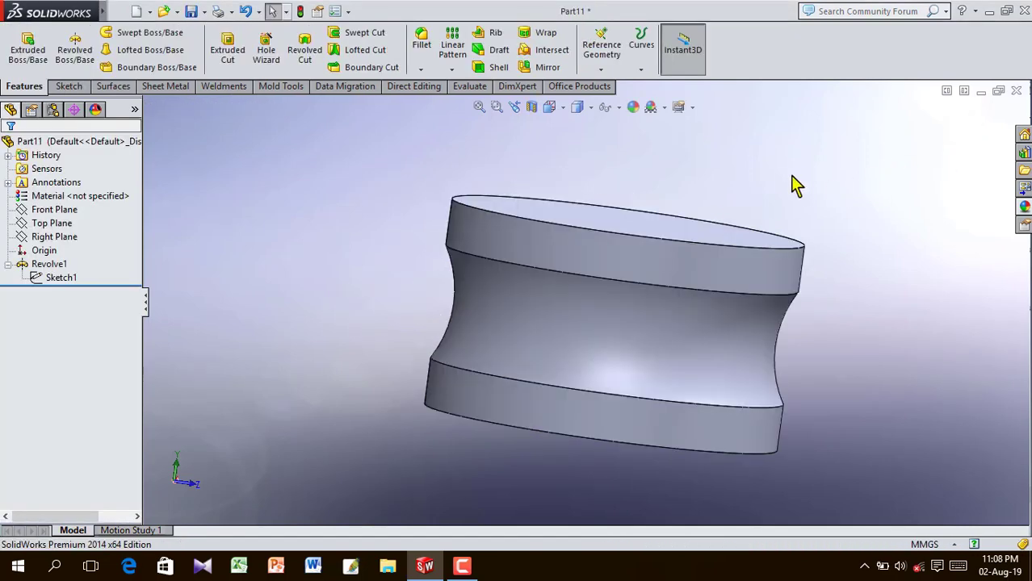
- Start a sketch on the revolved body's top face and draw a circle centred on the origin, radius about 8.44 mm
scroll(775, 184, "up", 4)
middle_click_drag(761, 189, 743, 266)
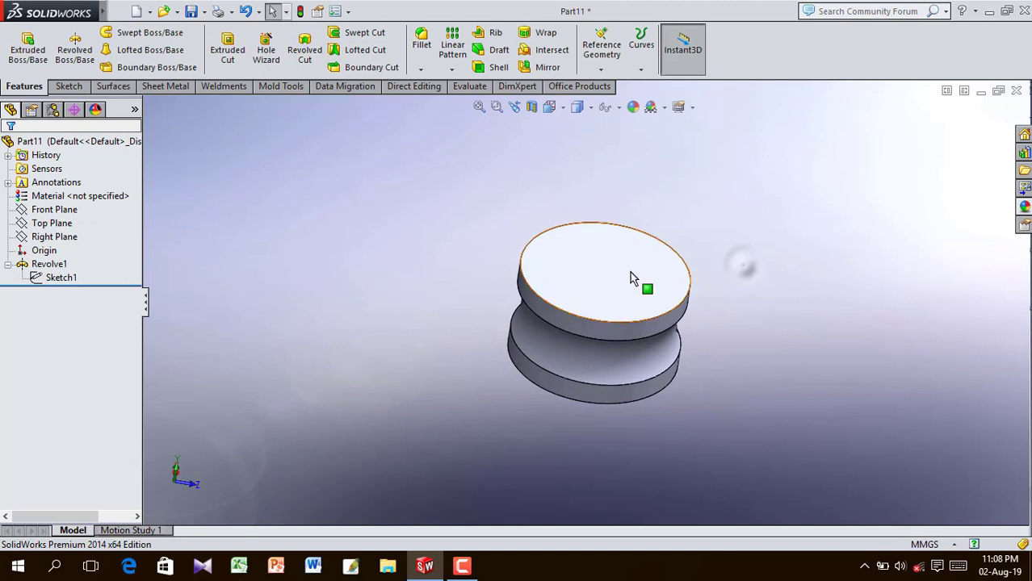
left_click(632, 278)
left_click(684, 233)
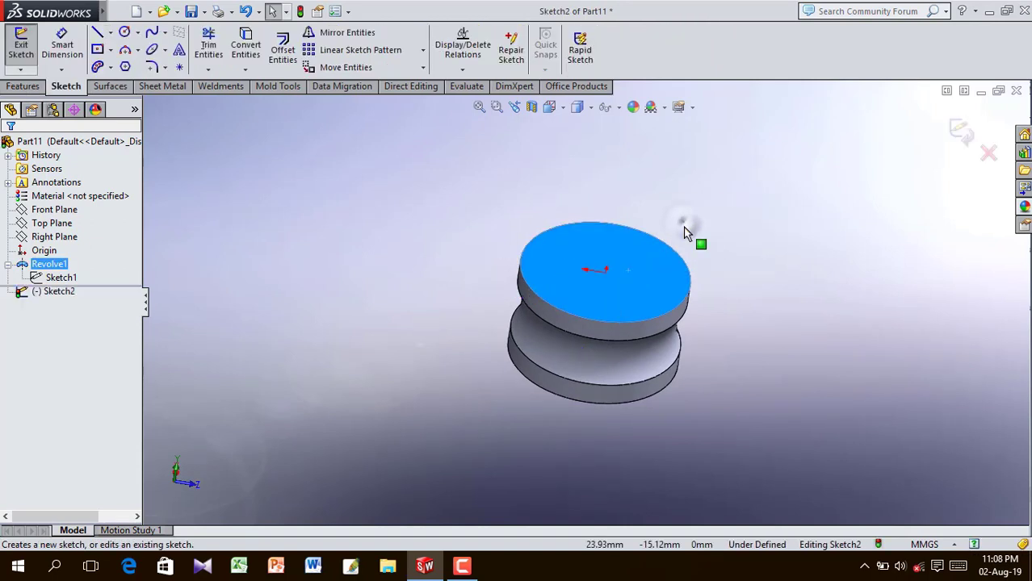
left_click(126, 33)
scroll(604, 305, "down", 3)
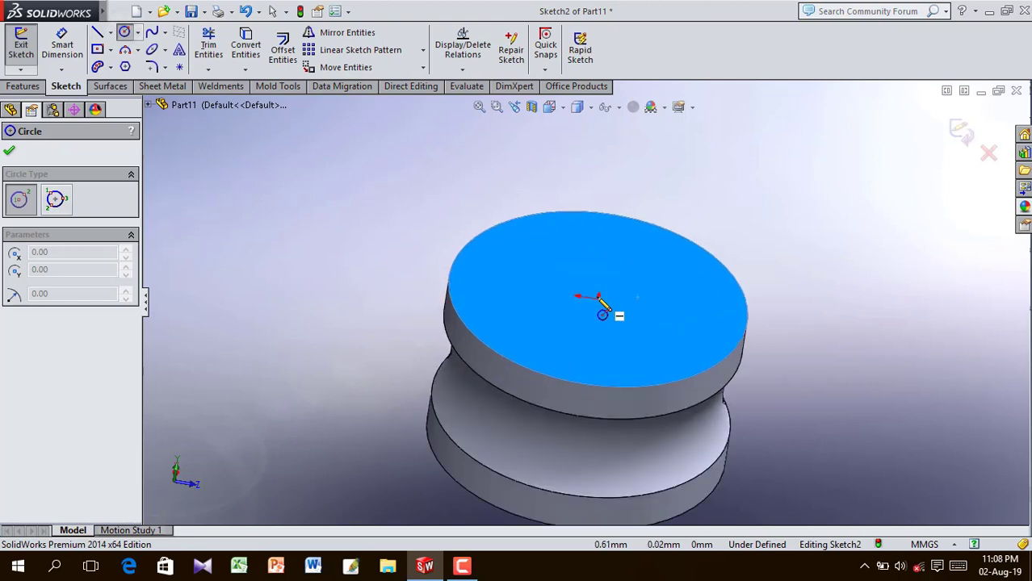
left_click(598, 300)
left_click(656, 335)
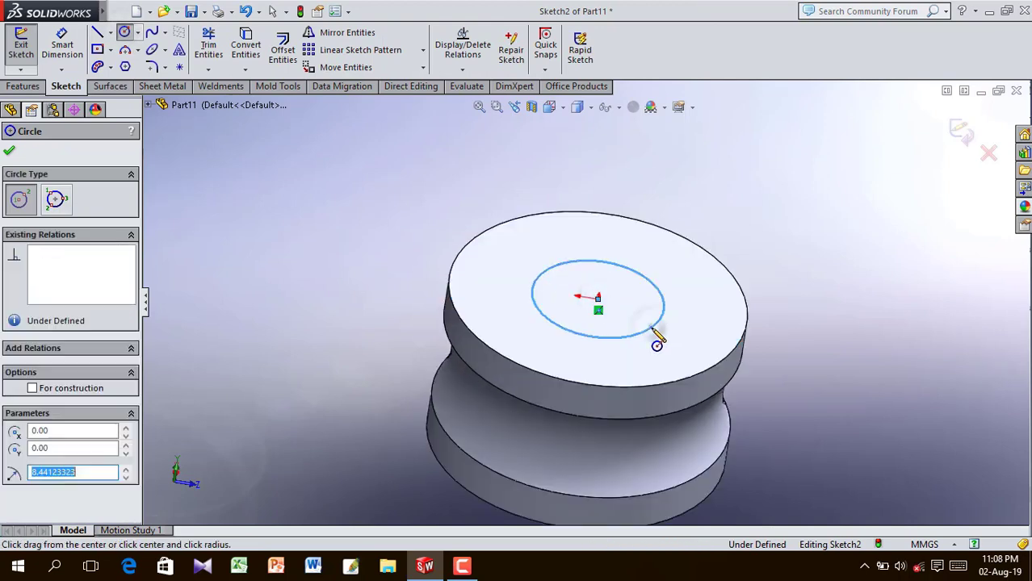
- Dimension the circle on the top face and set its diameter to 14 mm
left_click(62, 45)
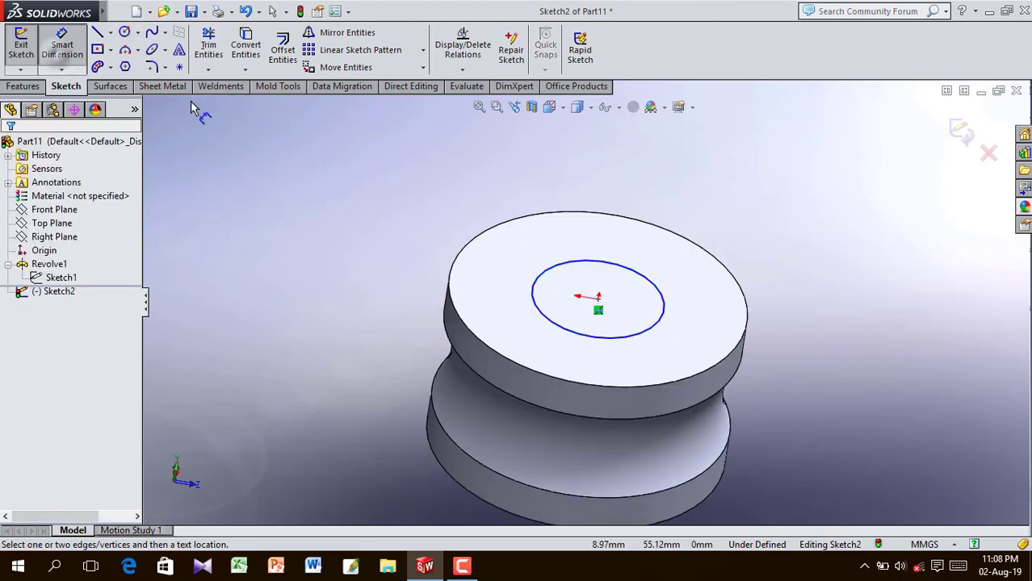
left_click(531, 307)
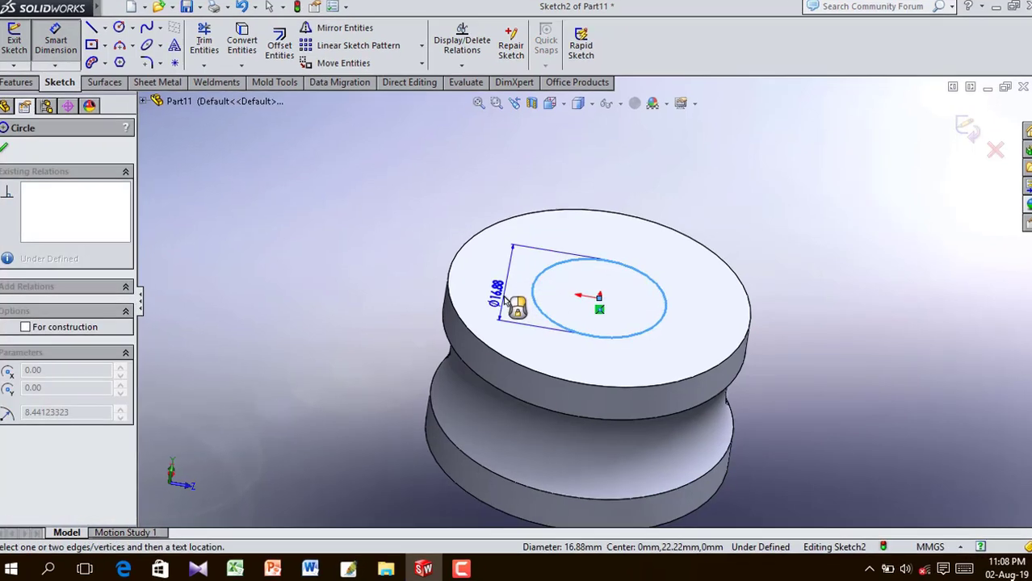
left_click(506, 300)
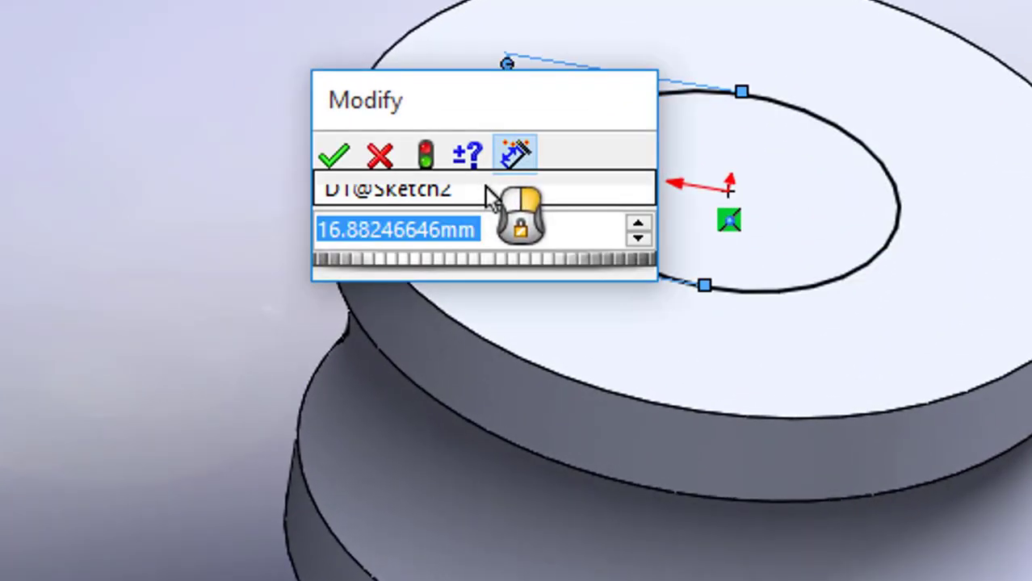
type("14")
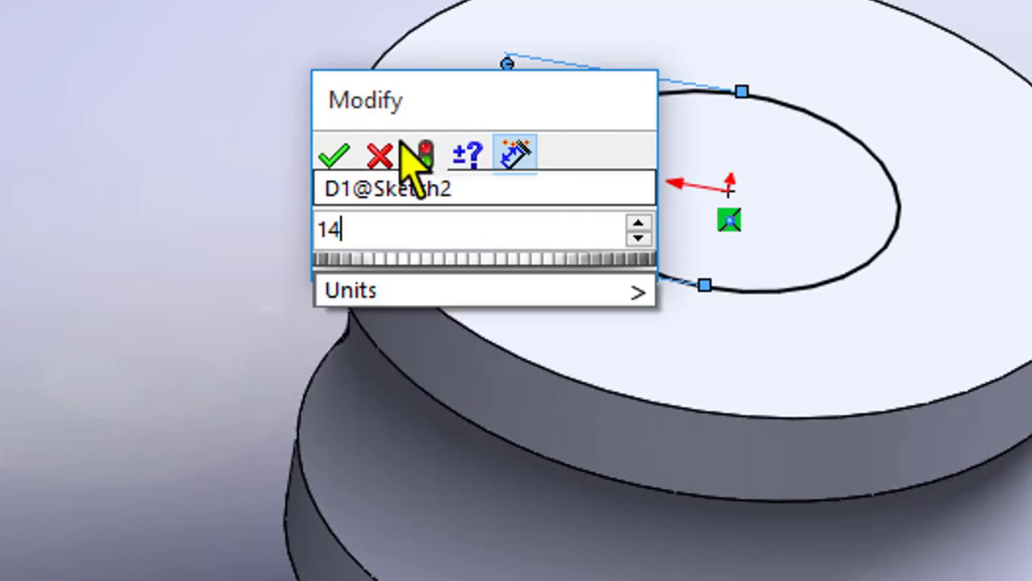
left_click(336, 158)
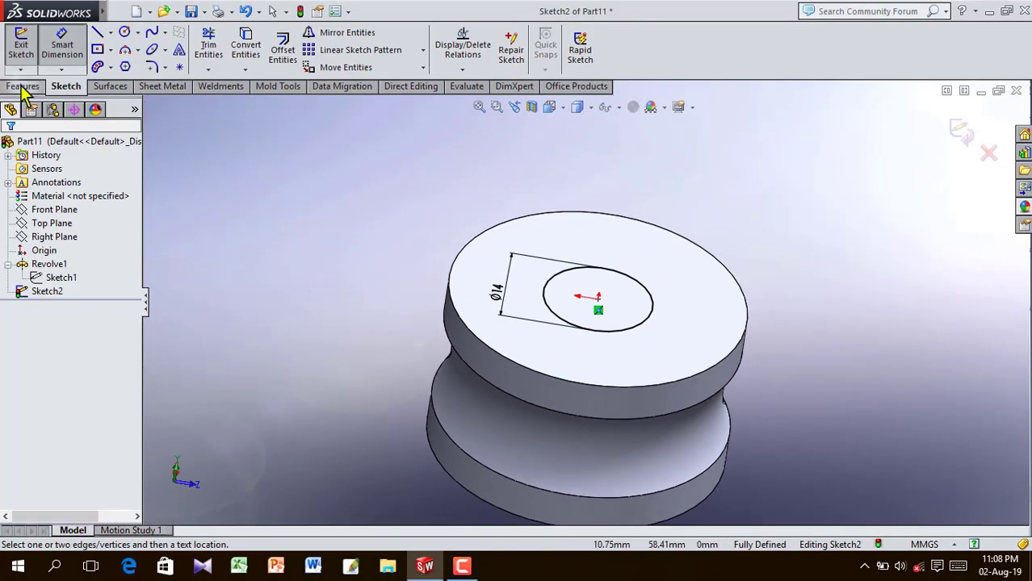
- Cut the 14 mm circle through the whole body with an Extruded Cut set to Through All
left_click(23, 86)
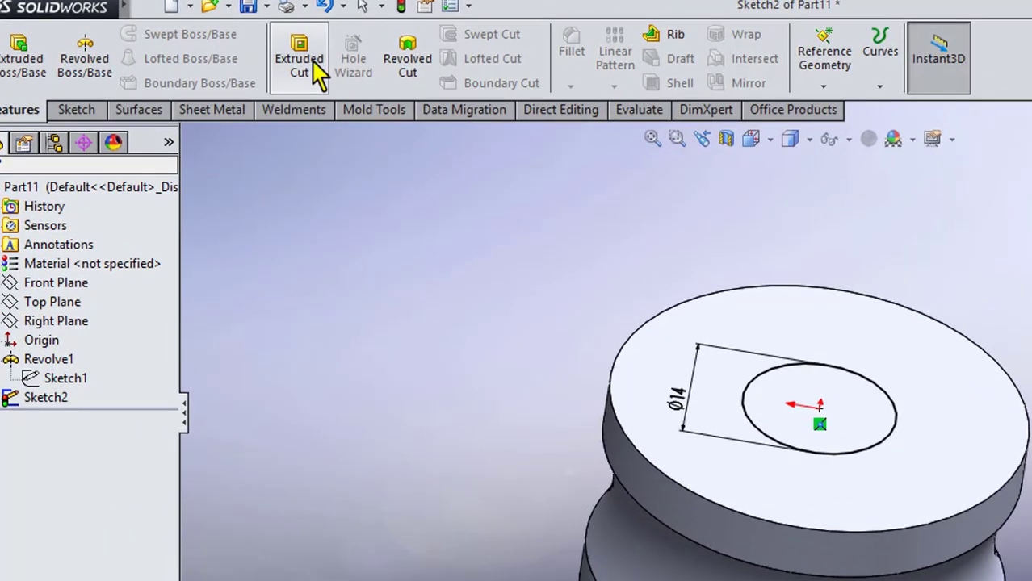
left_click(300, 64)
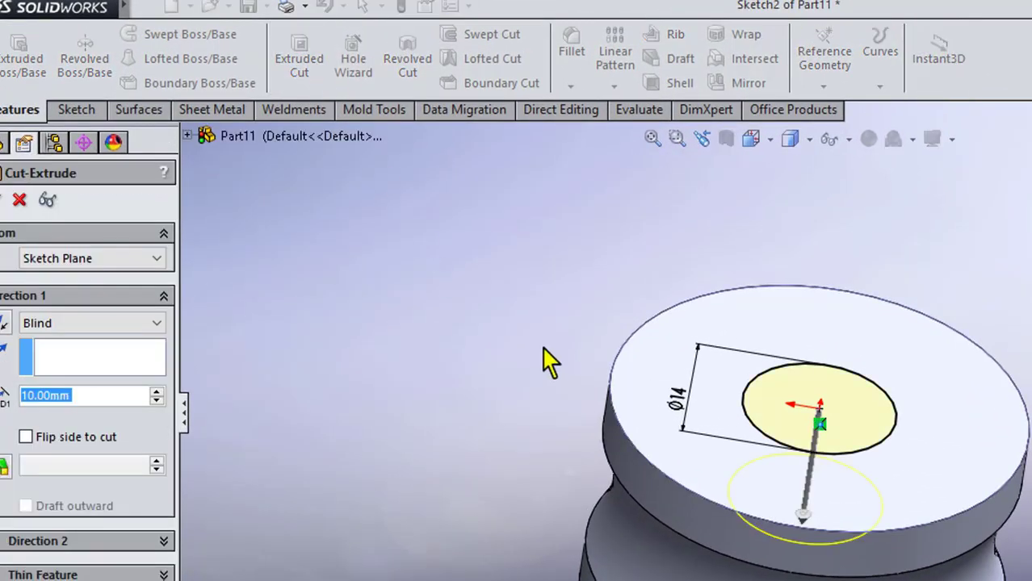
middle_click_drag(549, 363, 606, 234)
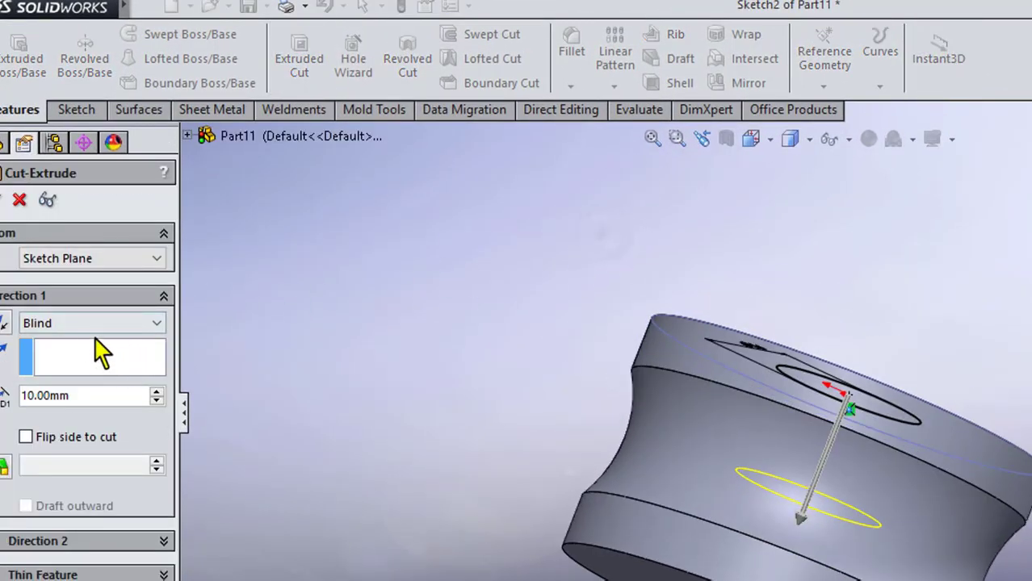
left_click(80, 325)
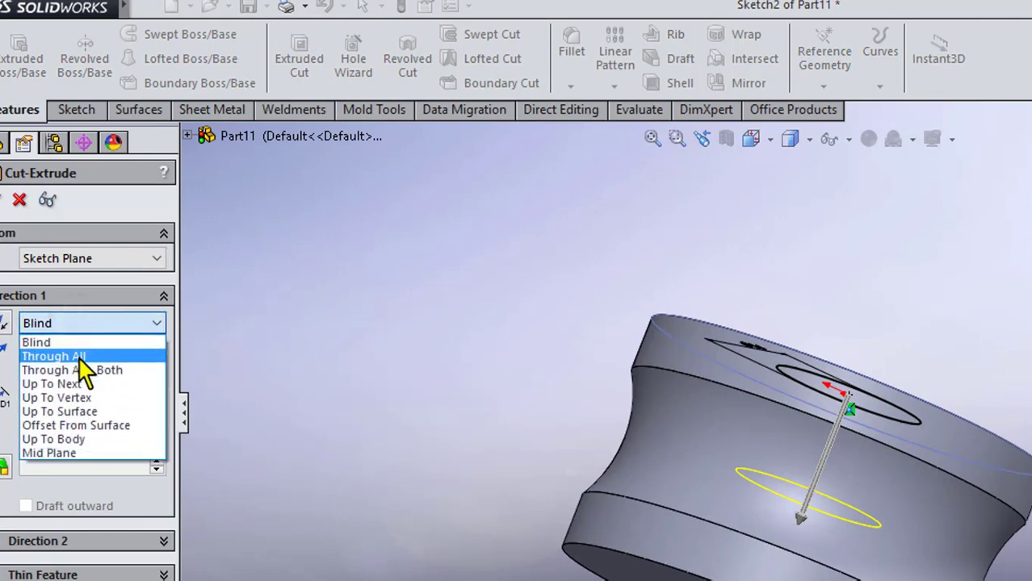
left_click(79, 359)
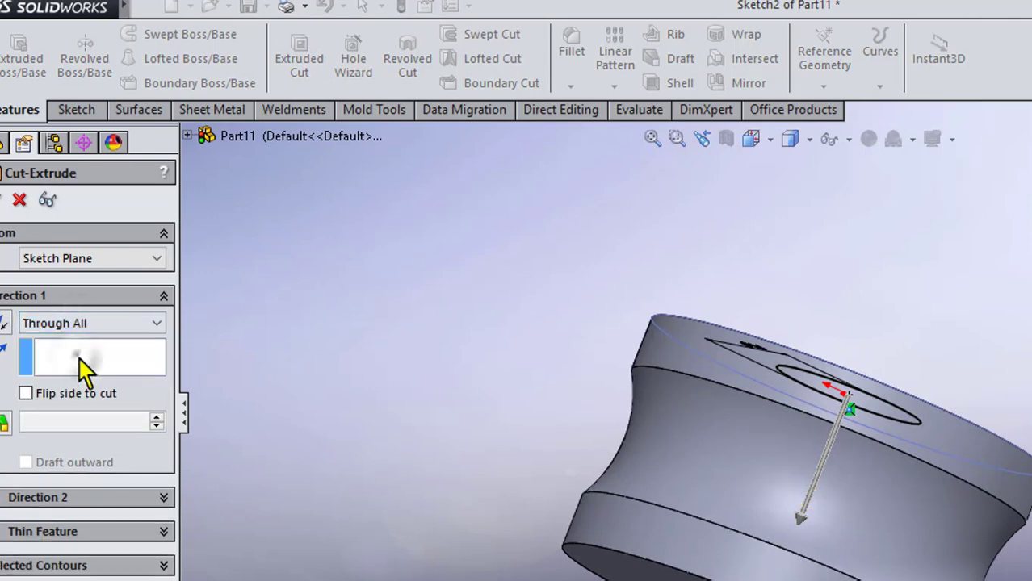
left_click(1, 202)
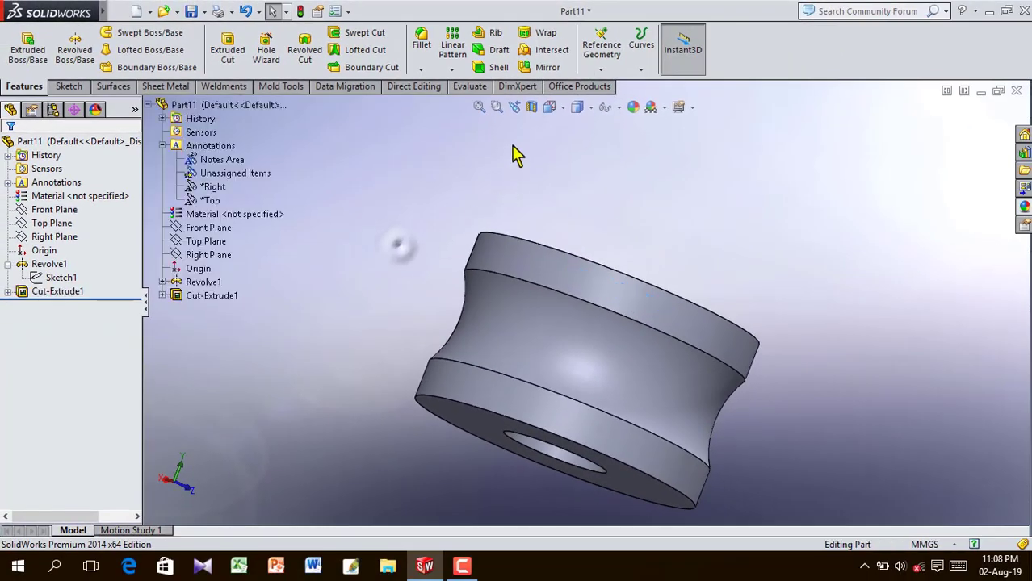
- Apply the chromium plate metal appearance to the entire part
left_click(549, 107)
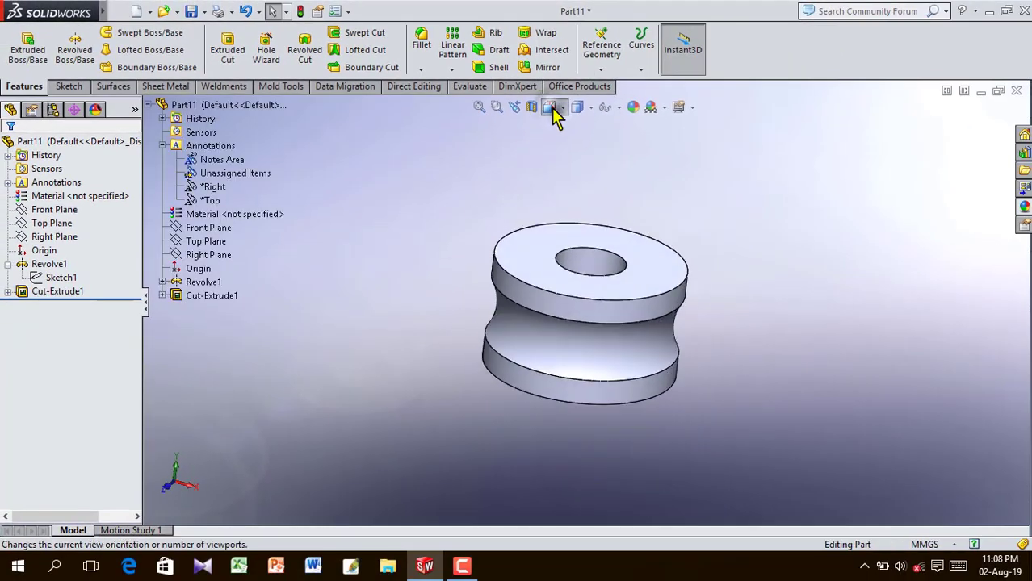
left_click(549, 108)
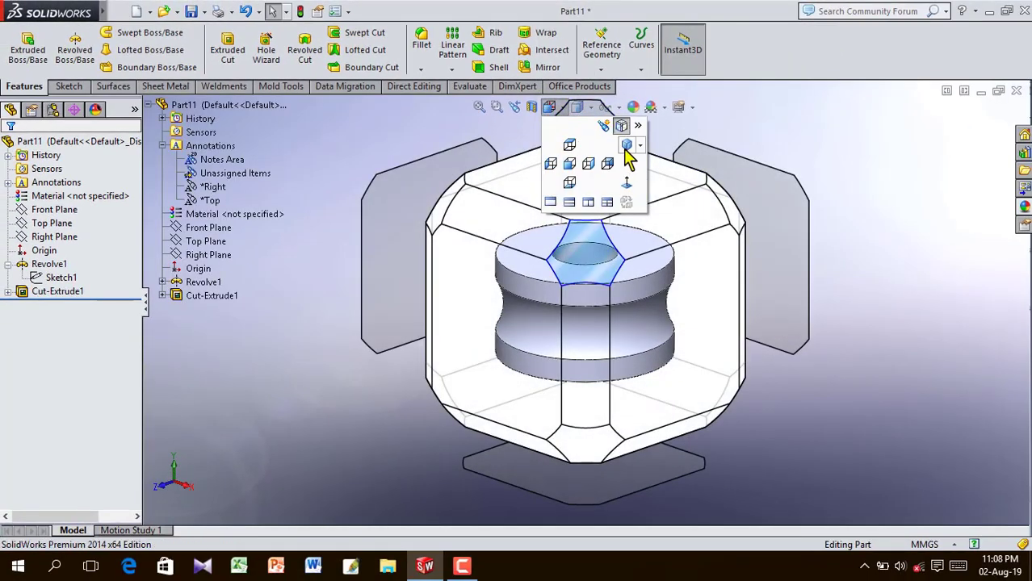
left_click(594, 157)
left_click(1024, 208)
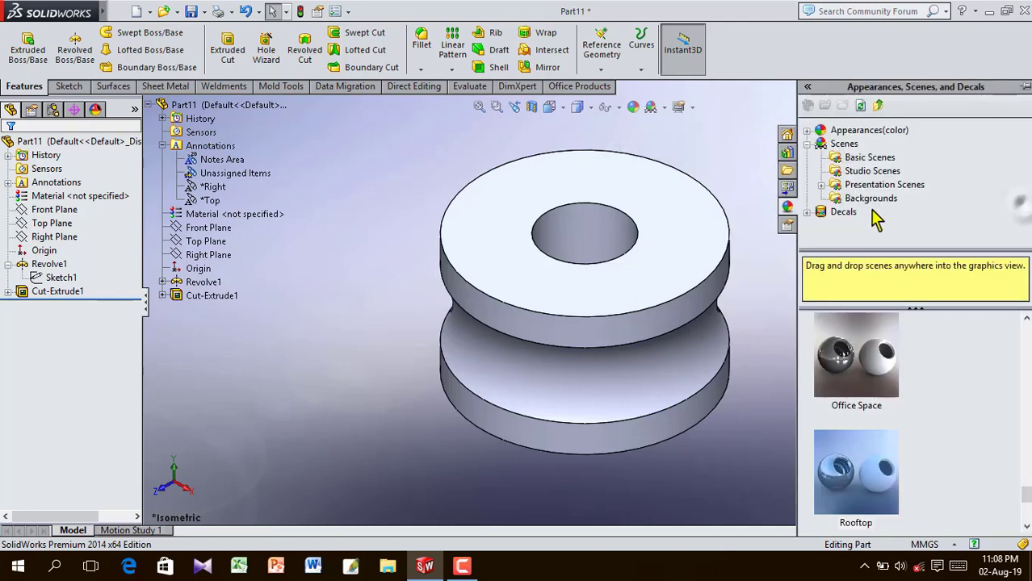
left_click(809, 145)
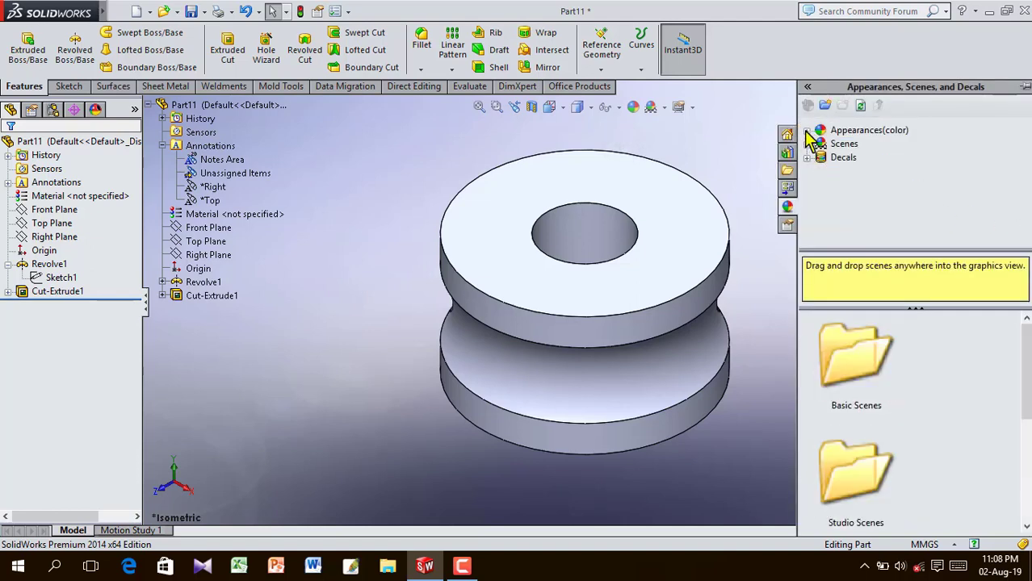
left_click(808, 131)
left_click(856, 157)
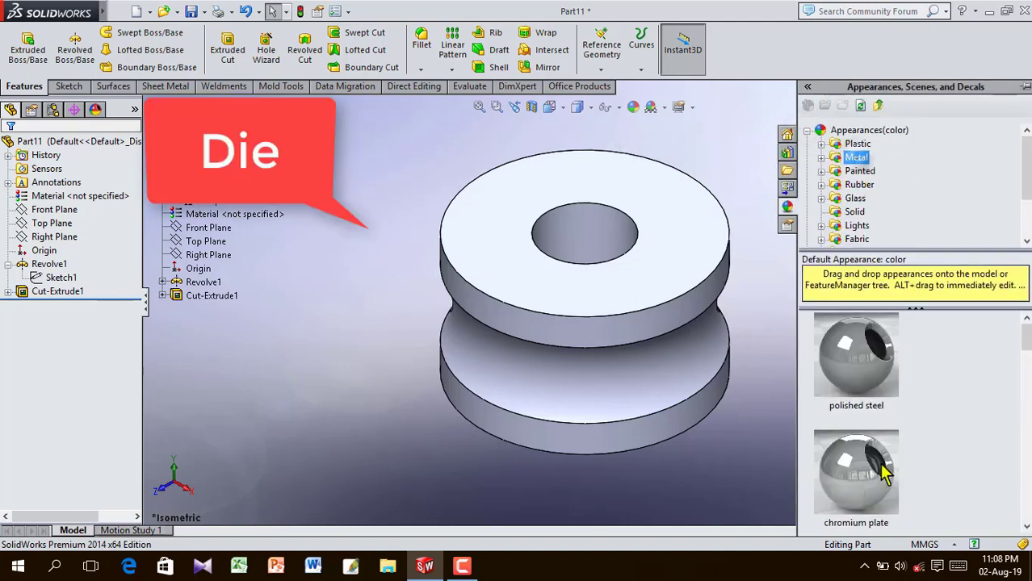
left_click_drag(854, 472, 703, 259)
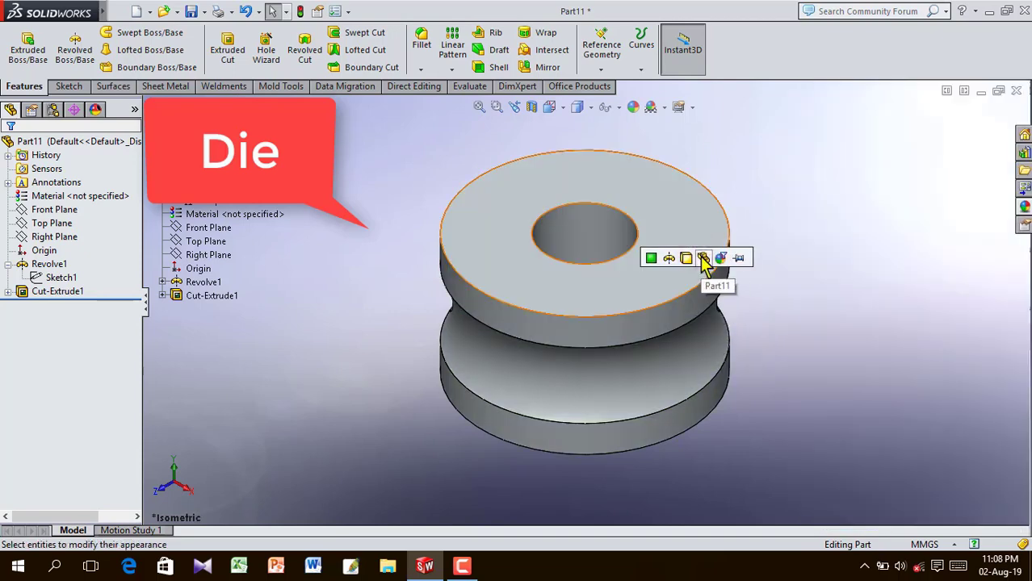
left_click(702, 258)
- Set the part's display style to shaded without edges
left_click(580, 107)
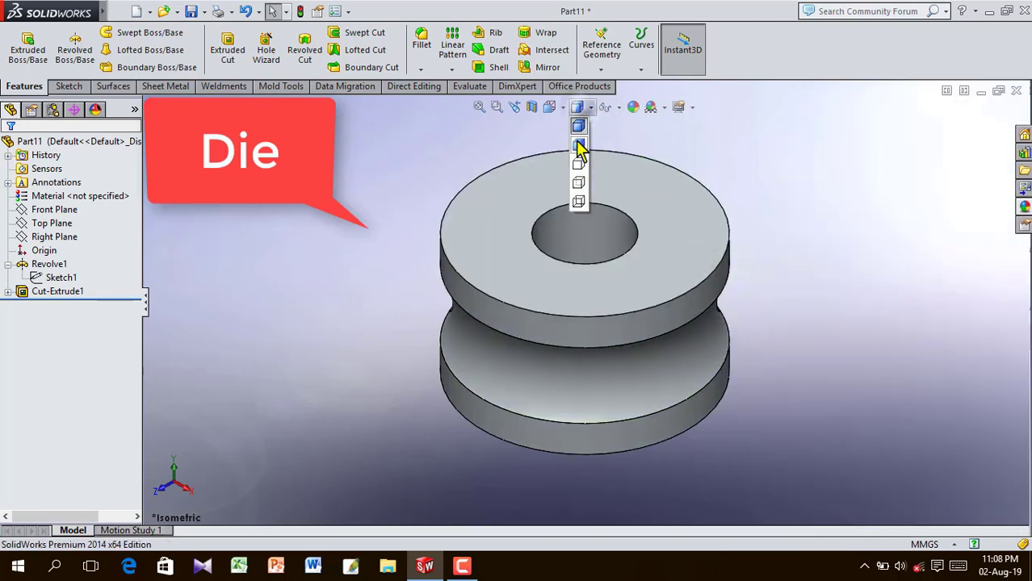
left_click(579, 145)
scroll(721, 164, "down", 3)
scroll(607, 263, "down", 1)
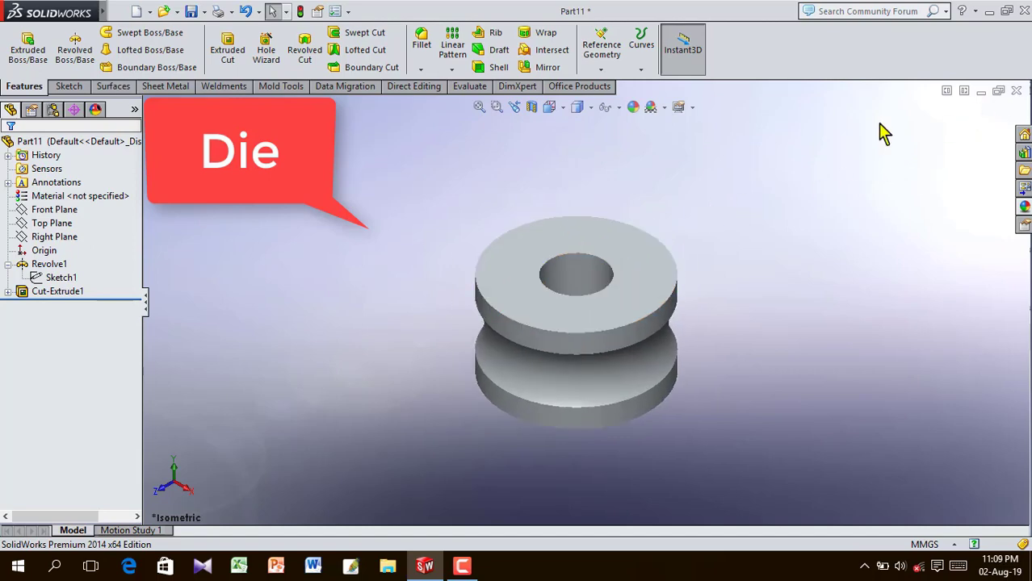
- Save the part as Die in the solidworks folder and close it
left_click(119, 11)
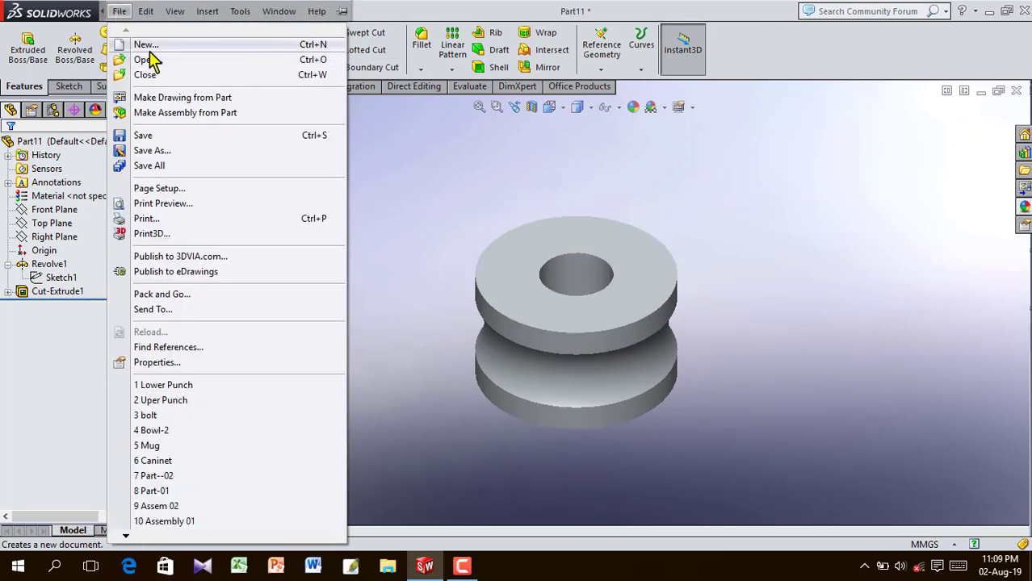
left_click(165, 135)
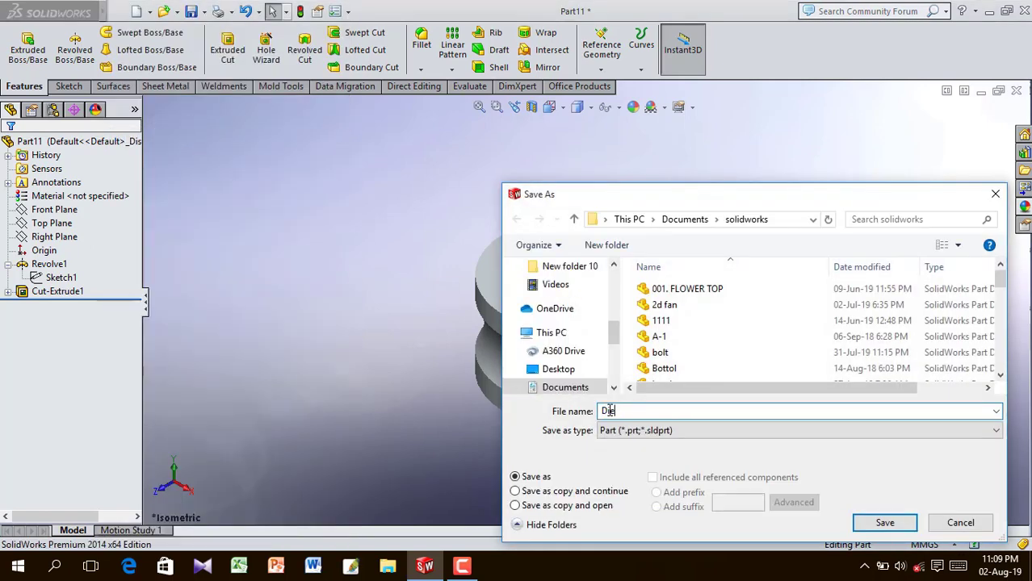
left_click(885, 523)
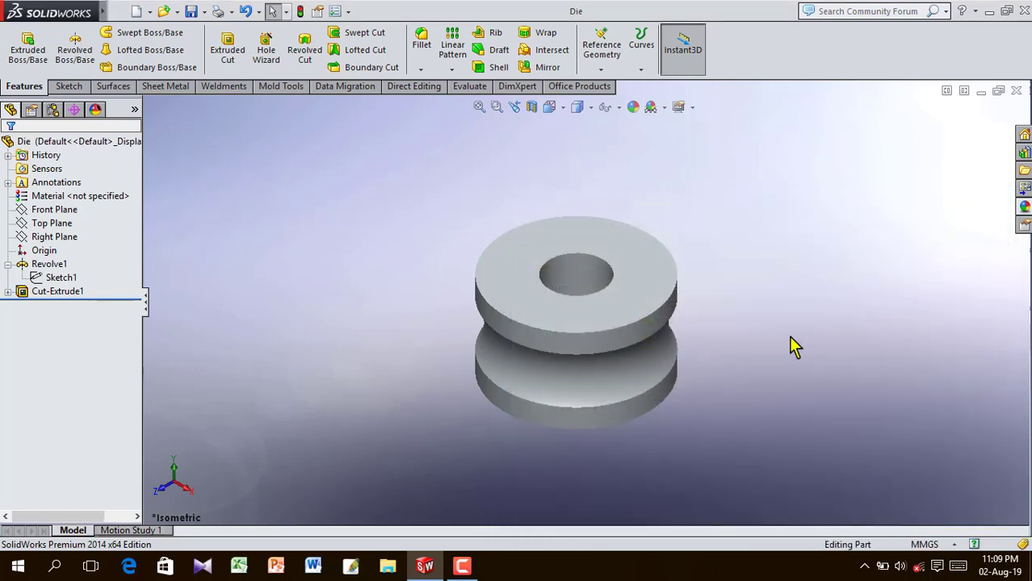
left_click(1017, 91)
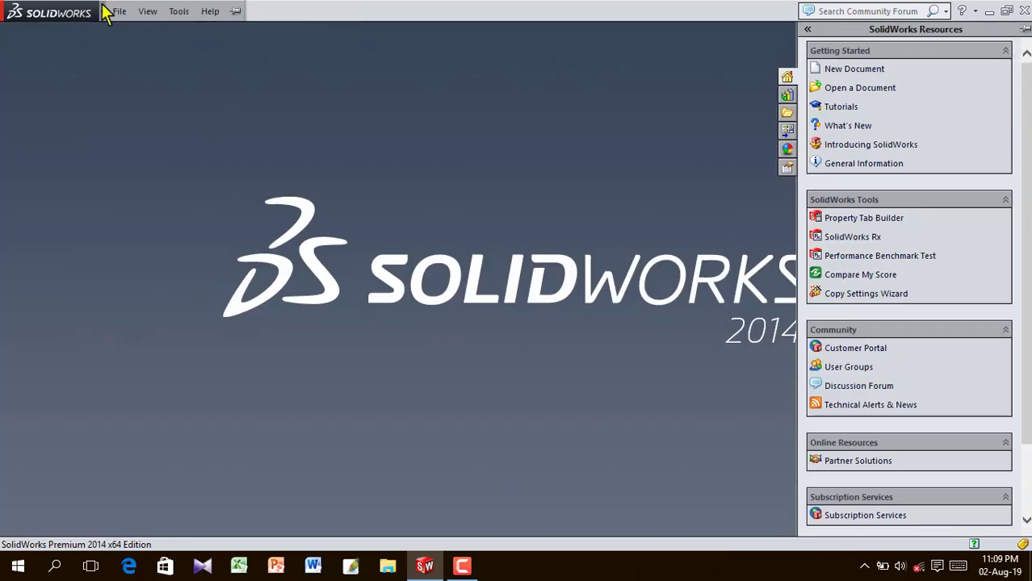
- Create a new assembly document
left_click(115, 11)
left_click(140, 32)
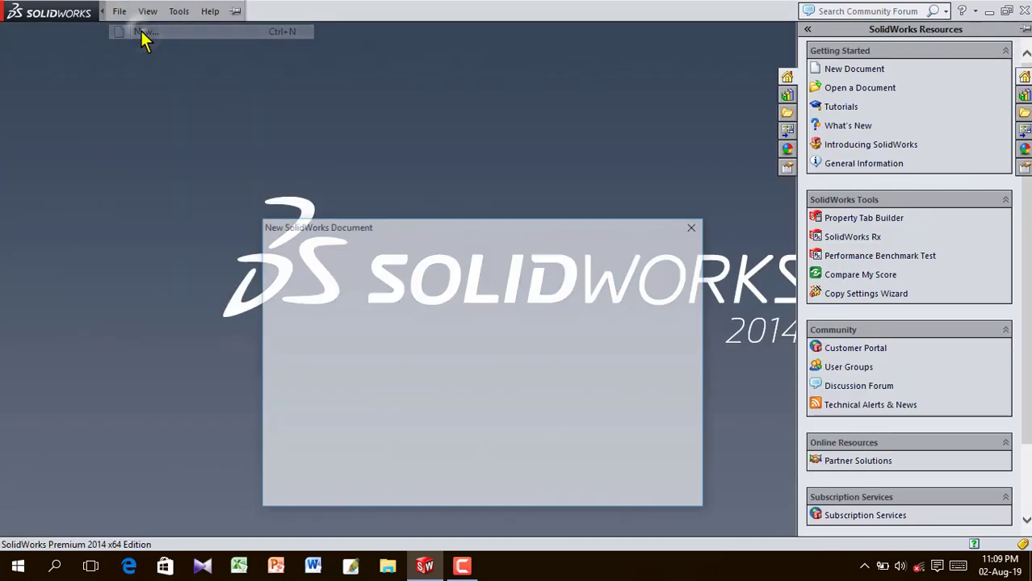
left_click(304, 354)
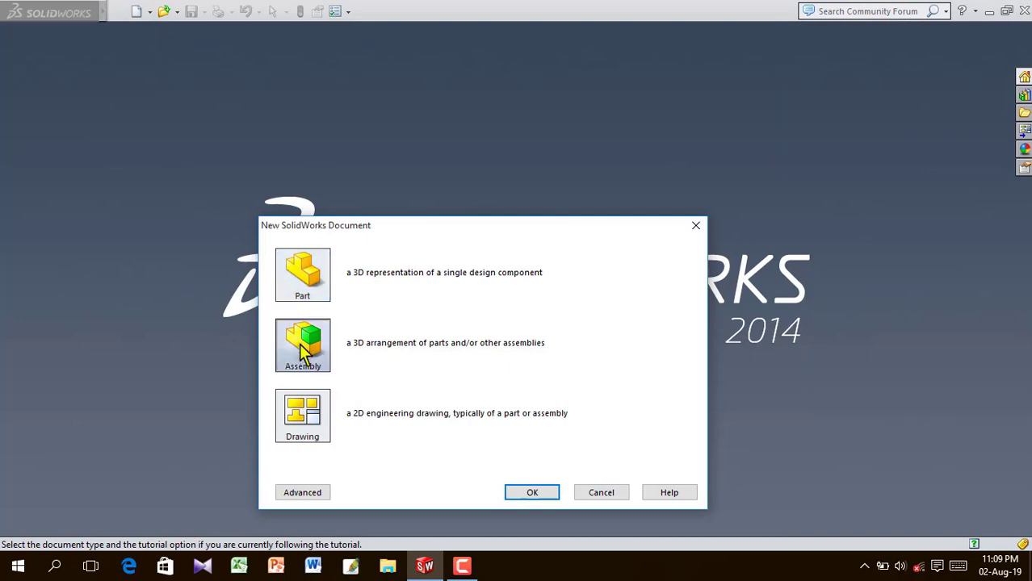
left_click(540, 494)
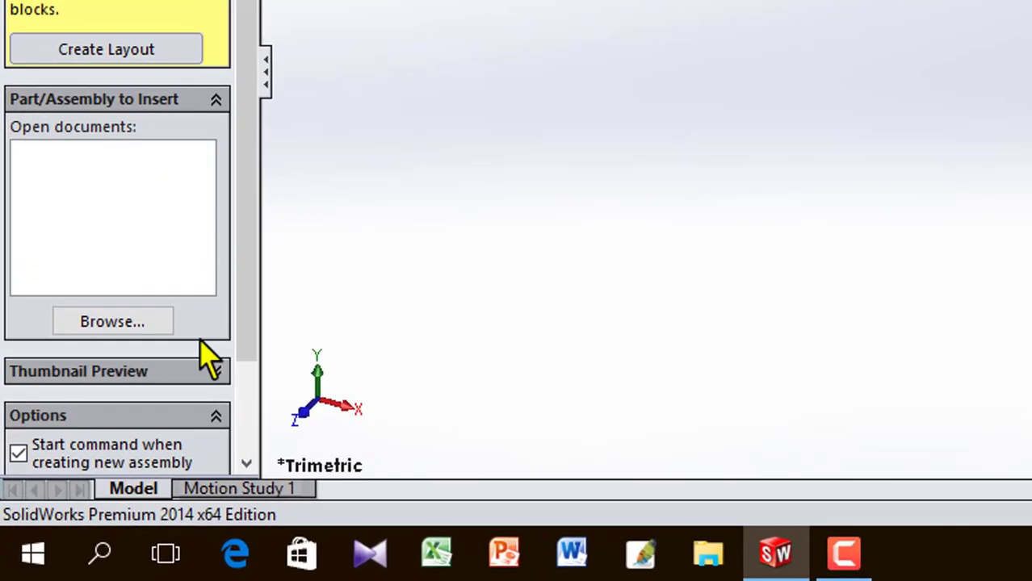
- Load the Uper Punch, Die and Lower Punch part files together as components to insert into the assembly
left_click(92, 381)
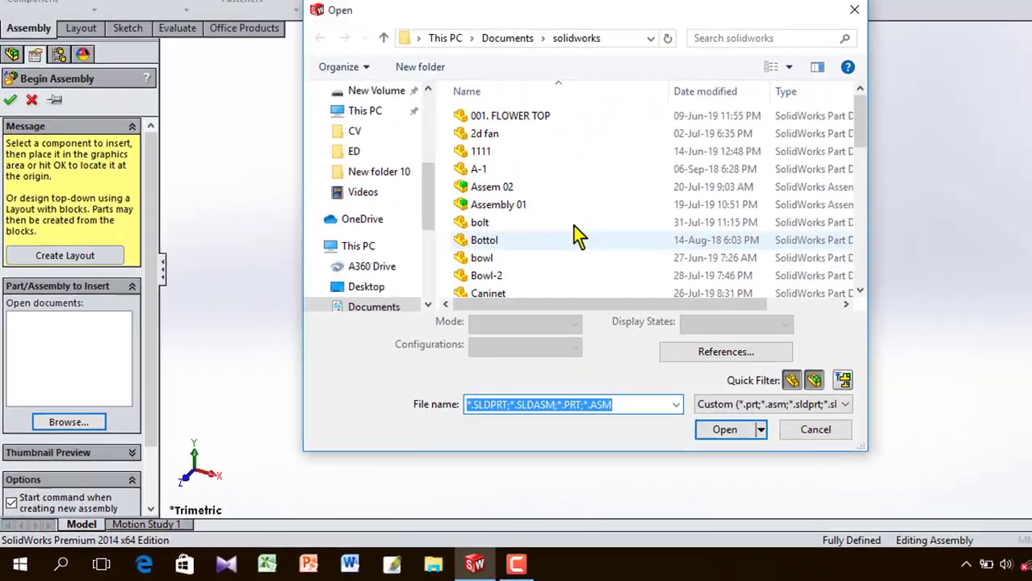
scroll(541, 266, "down", 15)
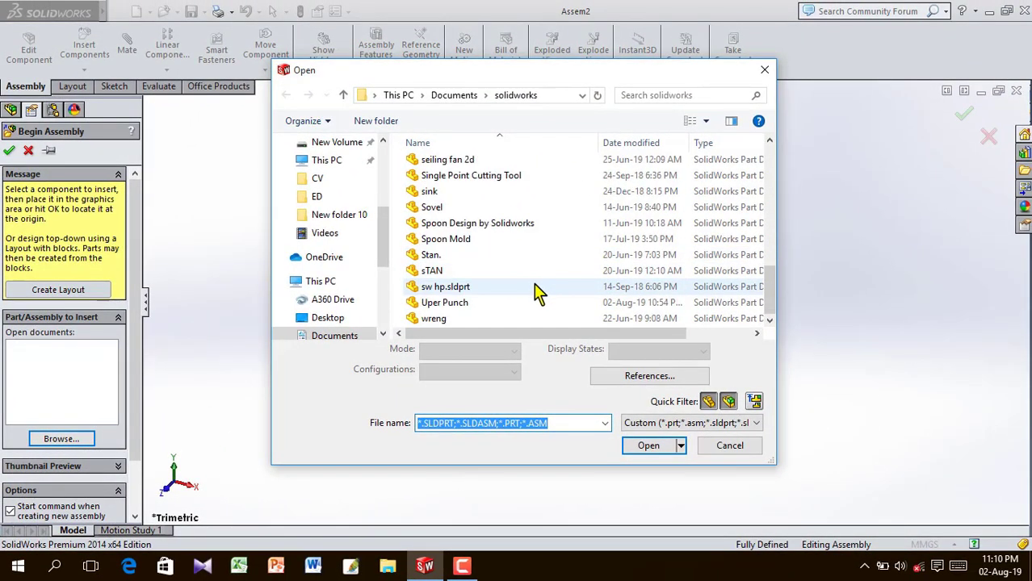
left_click(467, 304)
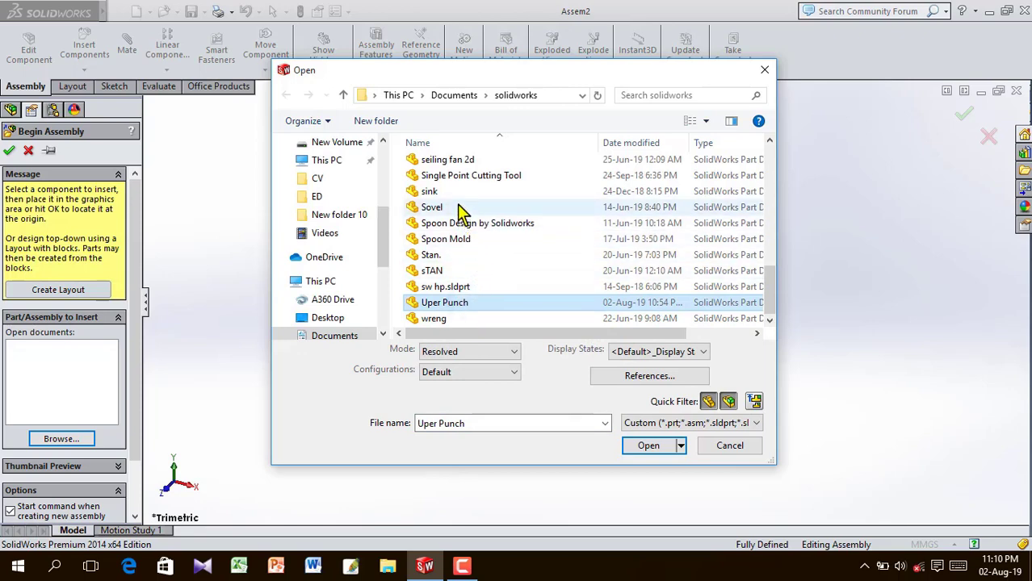
scroll(476, 202, "up", 1)
scroll(476, 201, "up", 2)
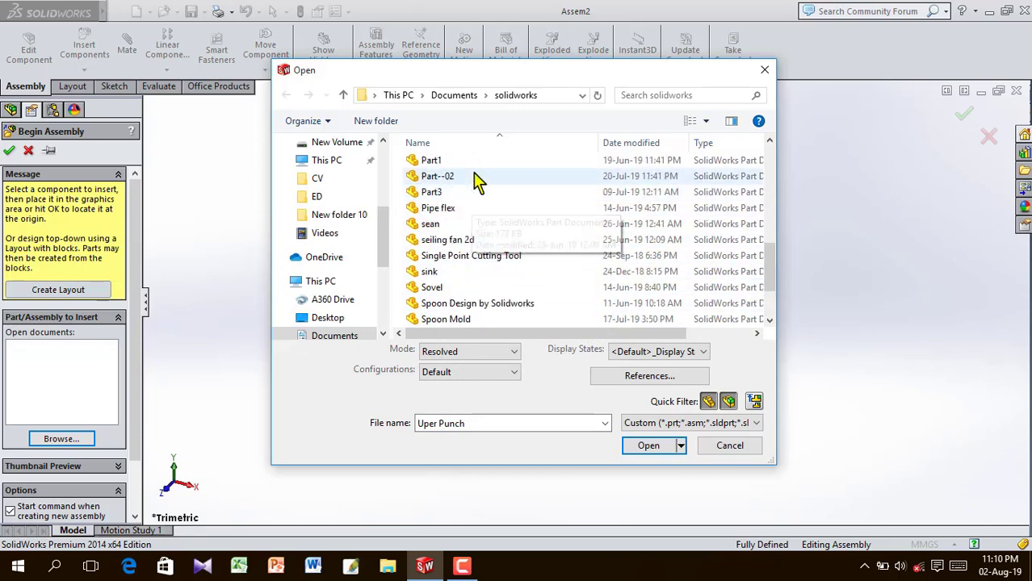
scroll(477, 201, "up", 2)
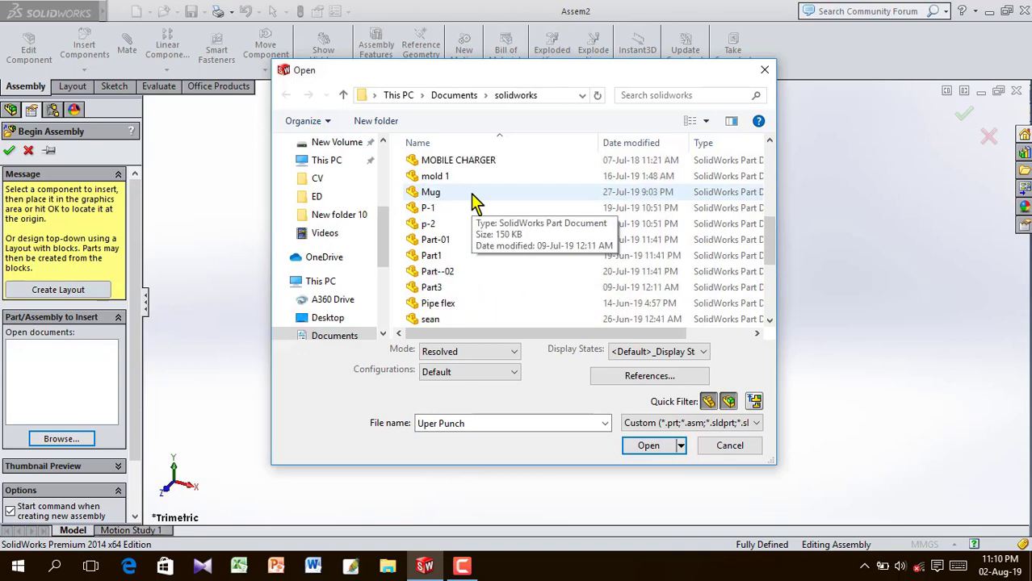
scroll(476, 202, "up", 2)
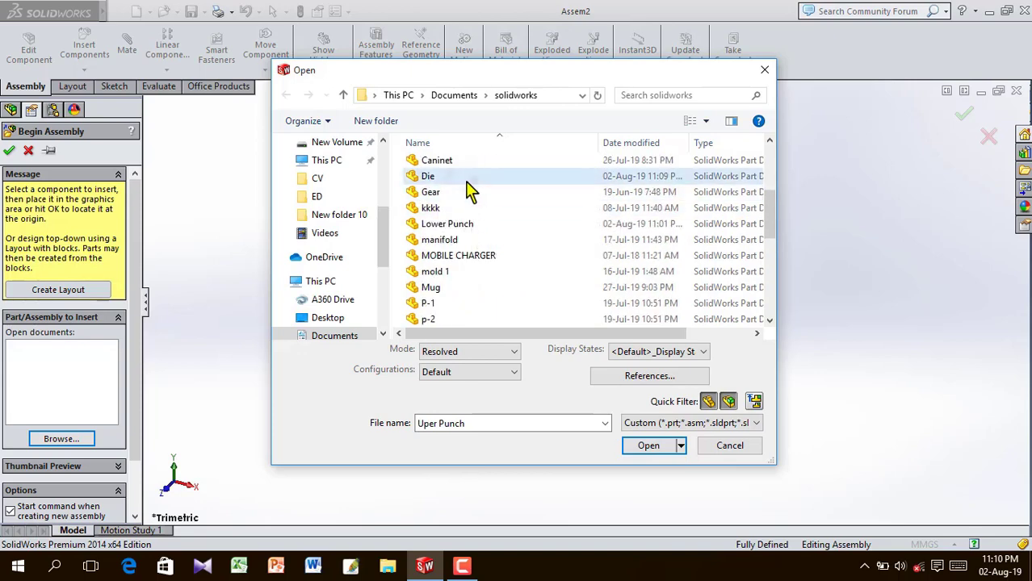
left_click(466, 177, "ctrl")
scroll(505, 203, "up", 1)
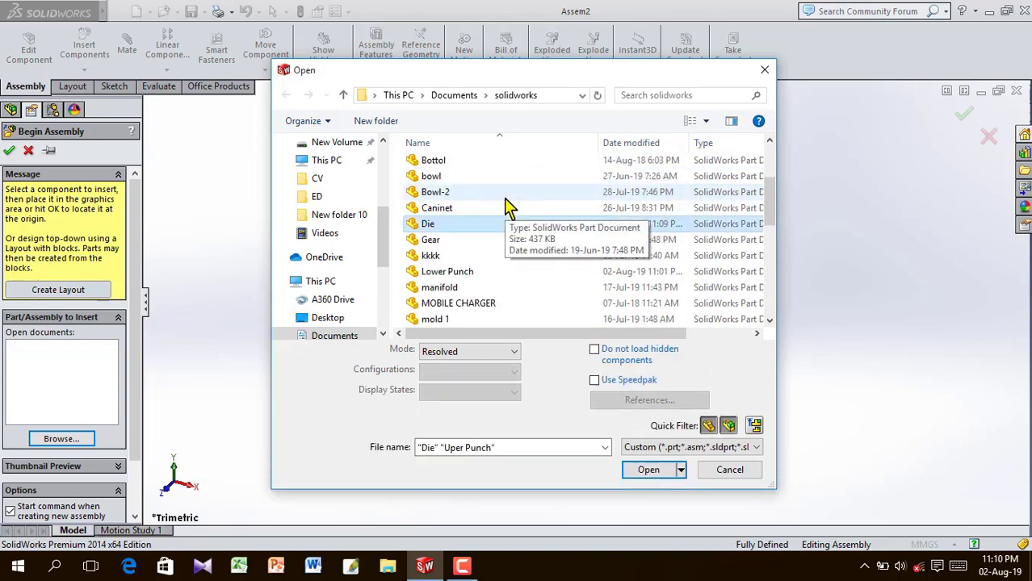
left_click(468, 276, "ctrl")
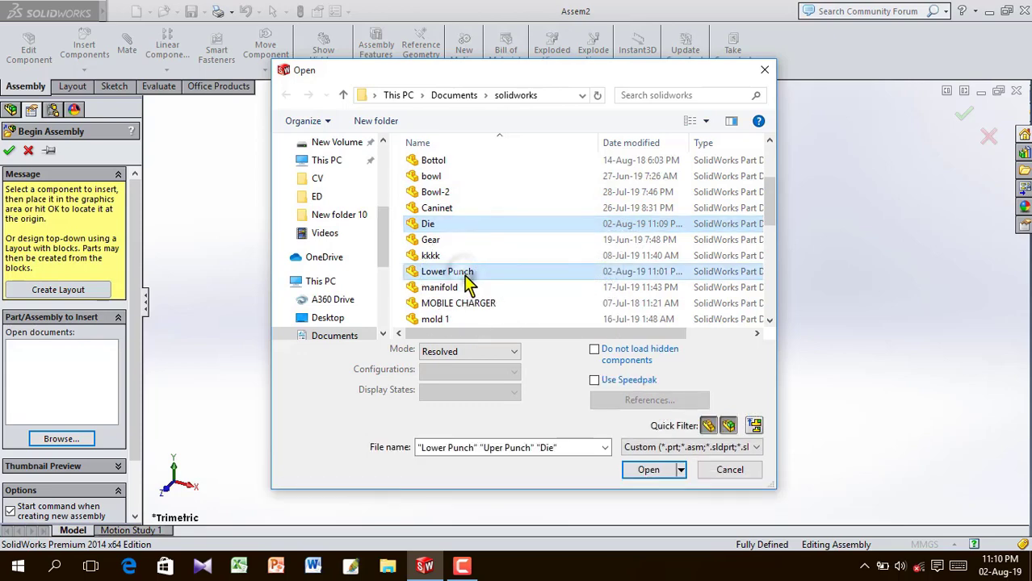
left_click(648, 470)
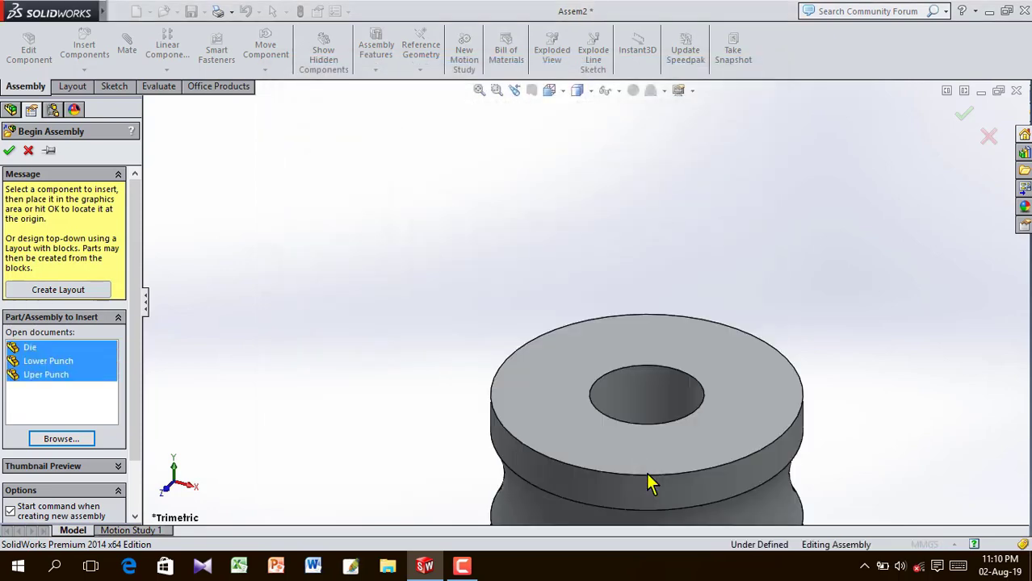
- Place the die in the assembly first, the lower punch beside it and the upper punch above the die
scroll(629, 334, "up", 3)
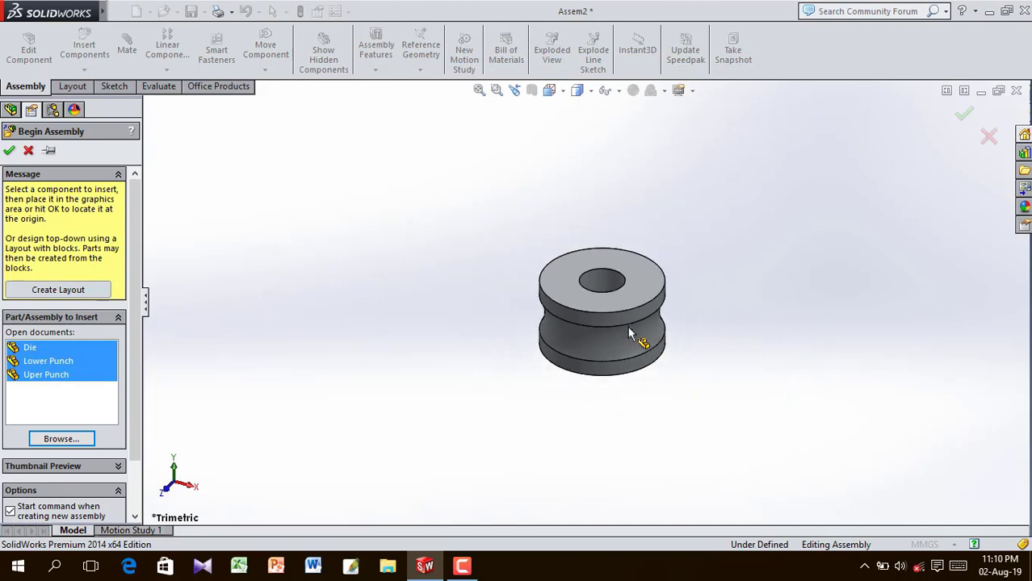
left_click(630, 334)
scroll(622, 331, "up", 2)
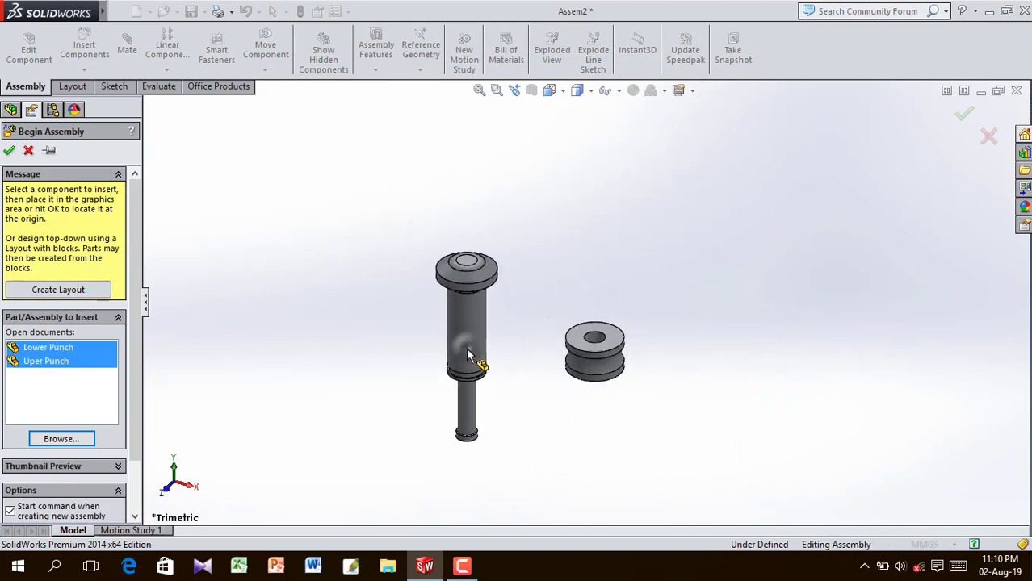
left_click(467, 352)
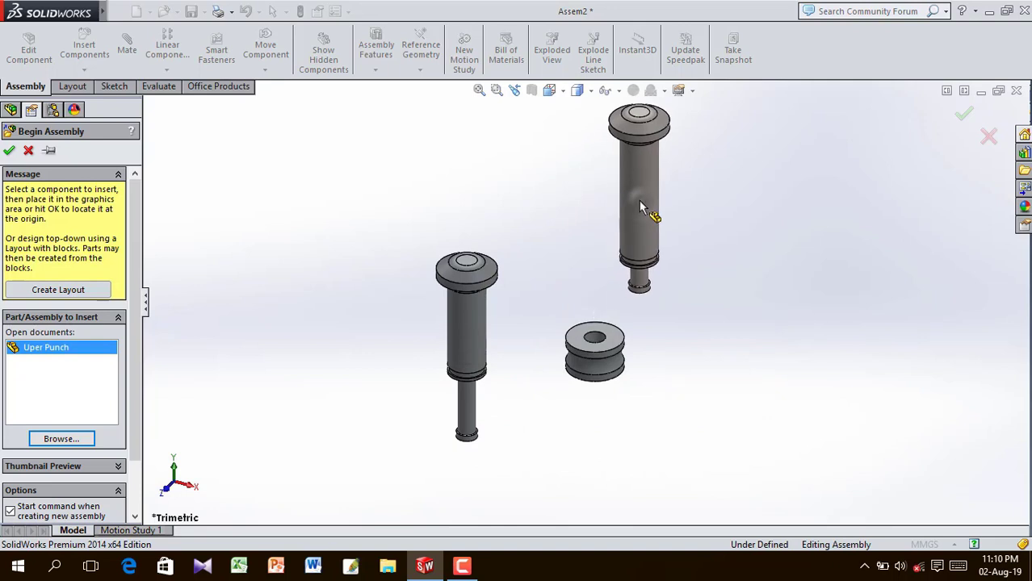
left_click(639, 203)
- Set the assembly's display style to shaded without edges
scroll(550, 231, "up", 2)
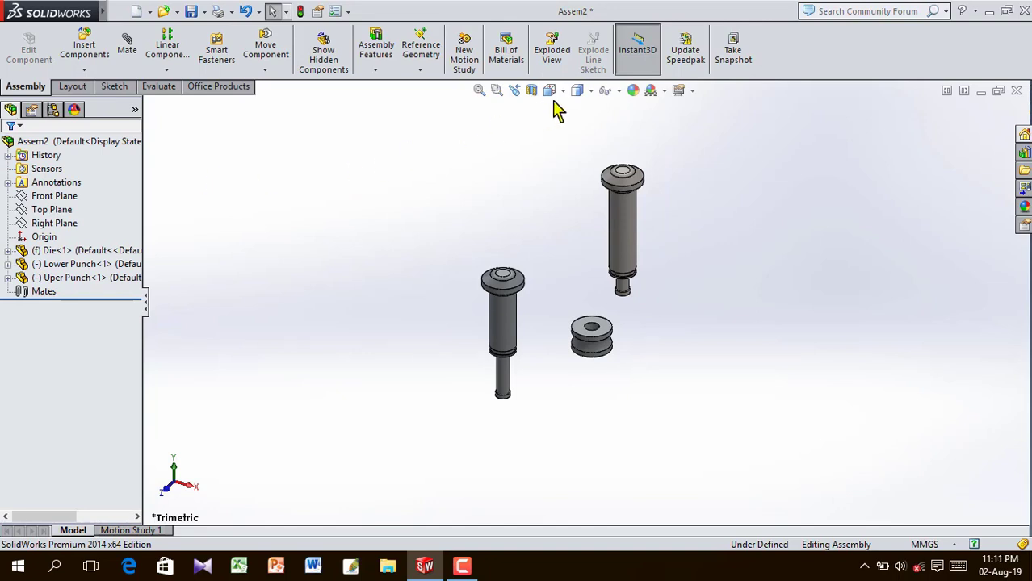
left_click(576, 91)
left_click(582, 132)
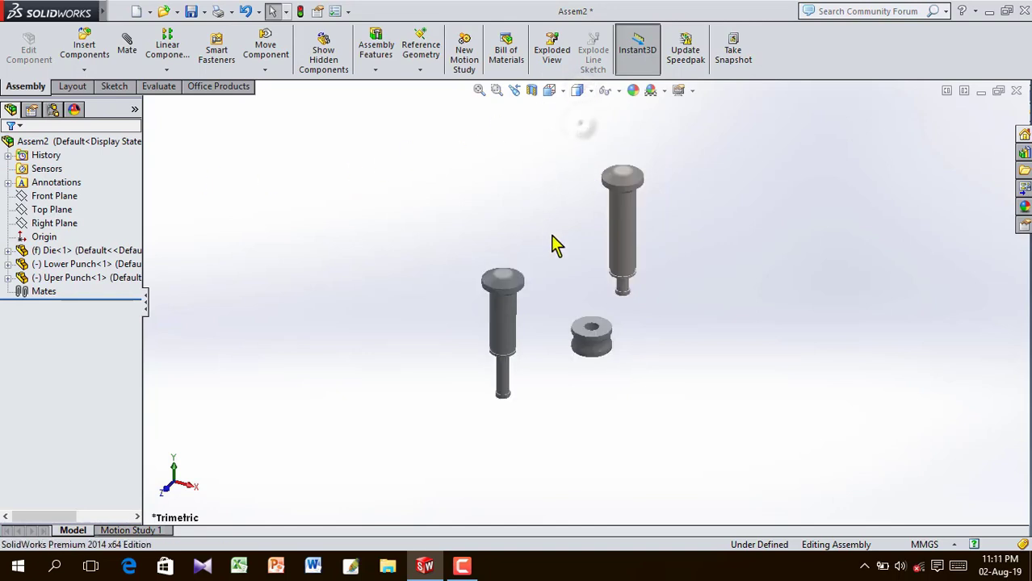
- Add a concentric mate between the die's bore and the cylindrical tip of the upper punch
scroll(580, 305, "down", 3)
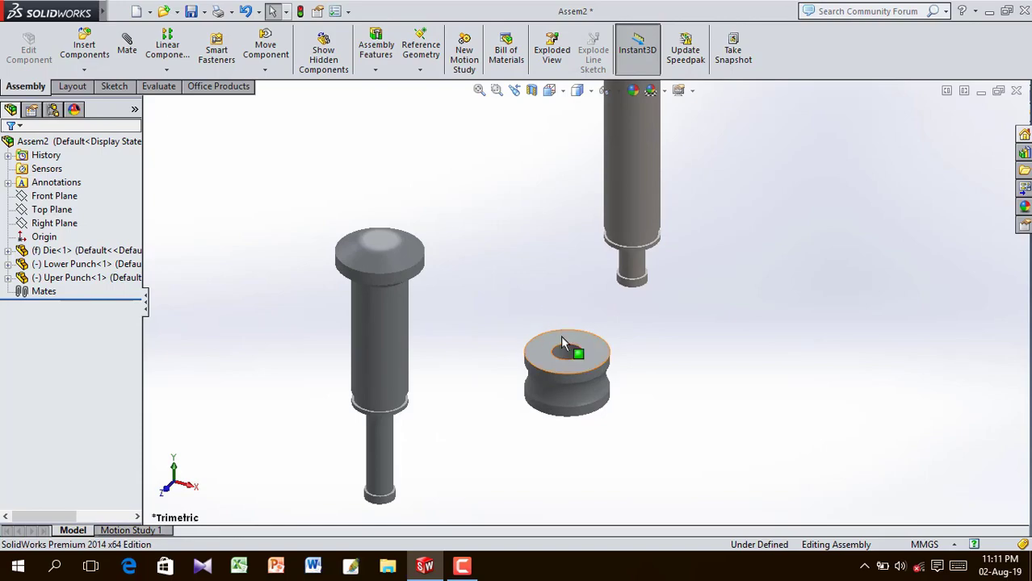
scroll(560, 335, "down", 2)
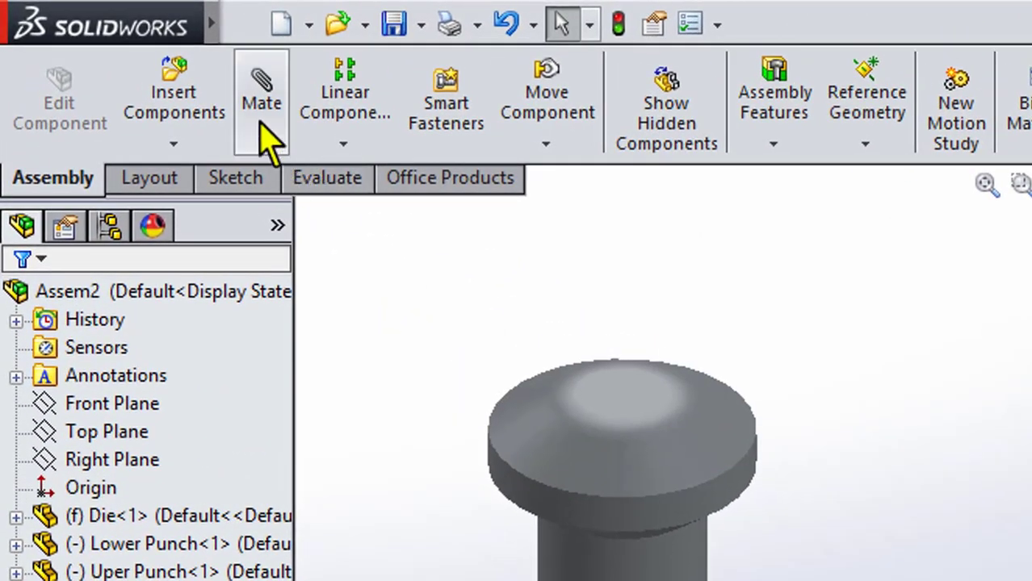
left_click(130, 55)
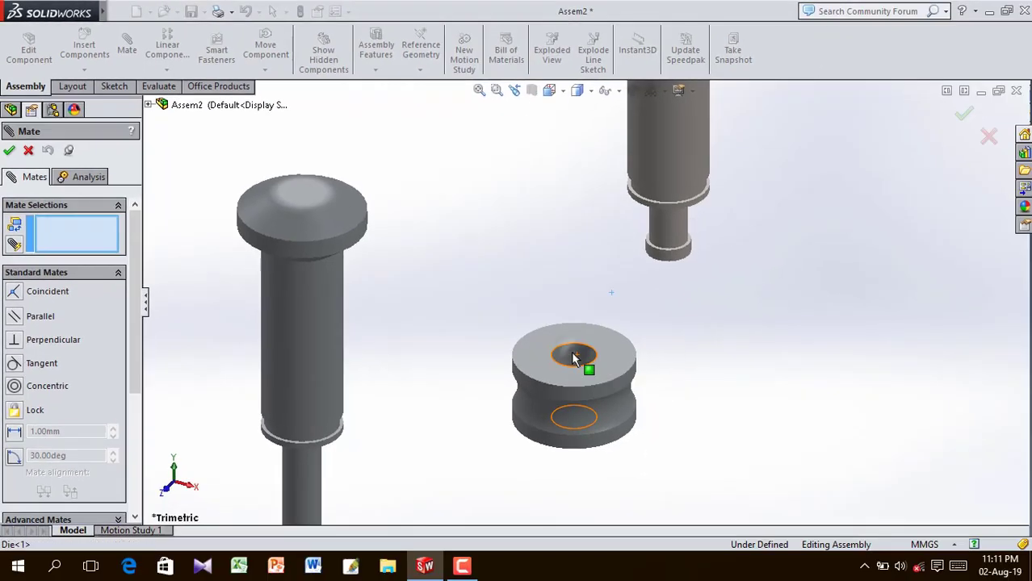
left_click(571, 351)
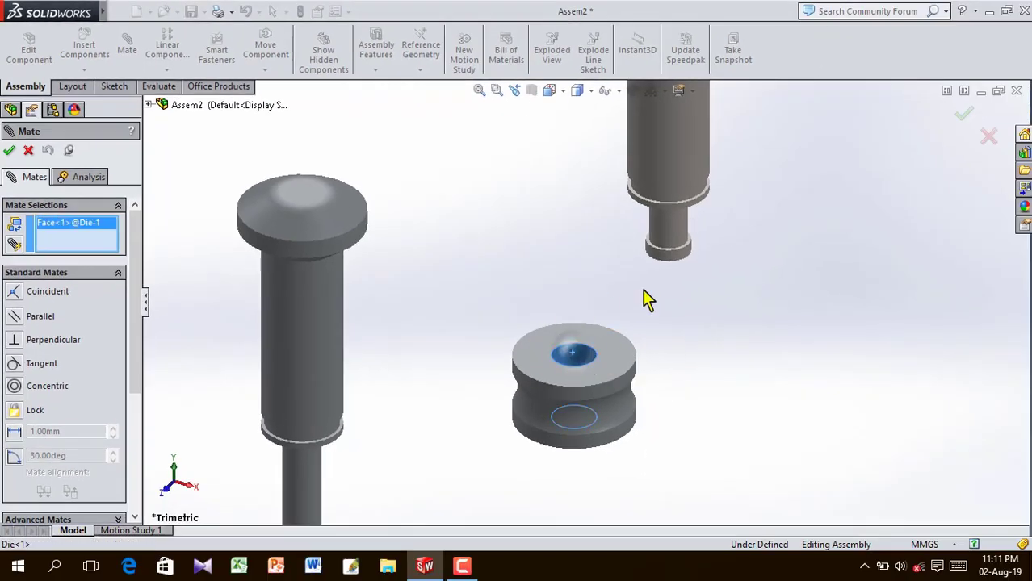
scroll(667, 270, "down", 2)
left_click(662, 276)
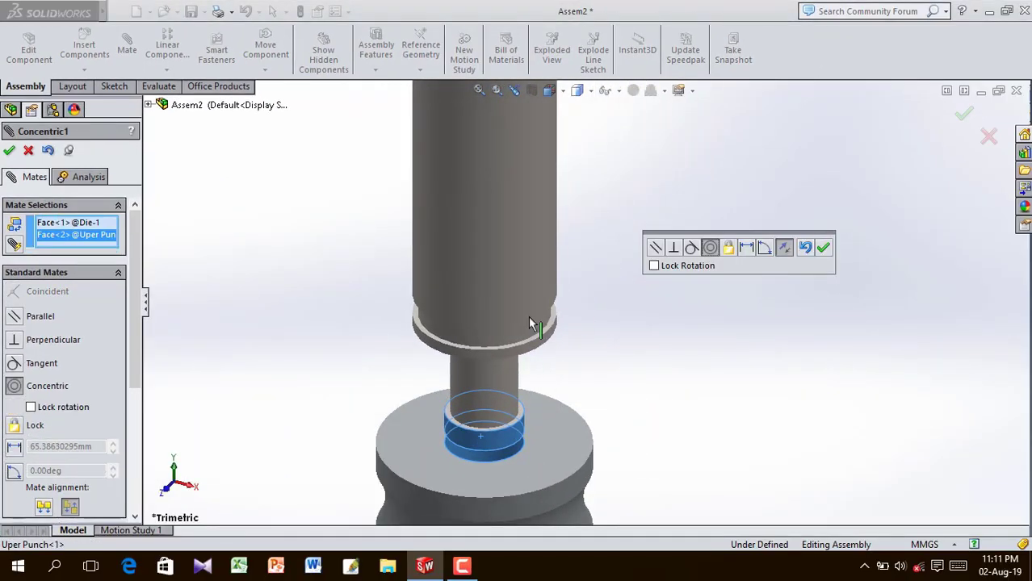
left_click(824, 248)
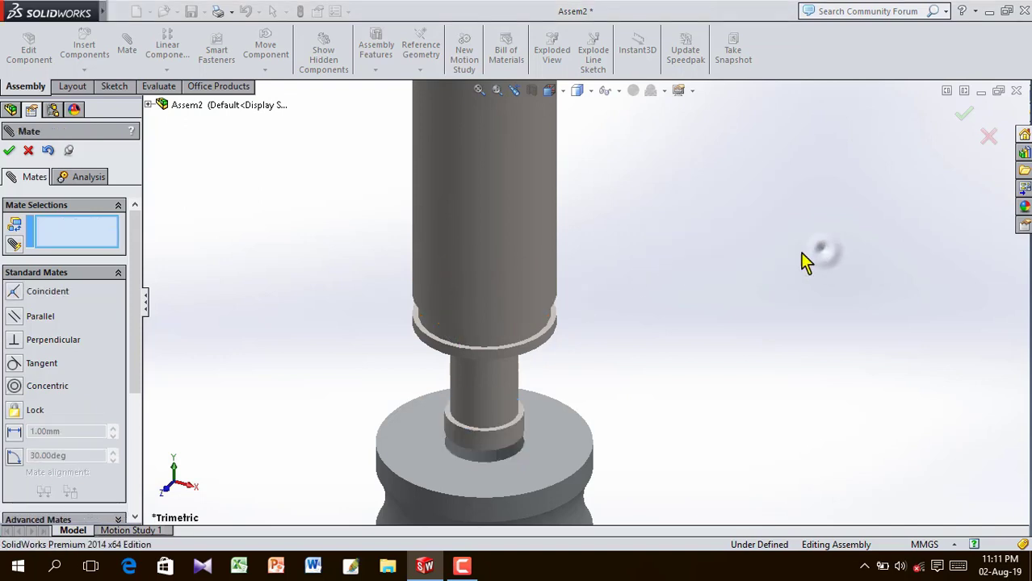
key("f")
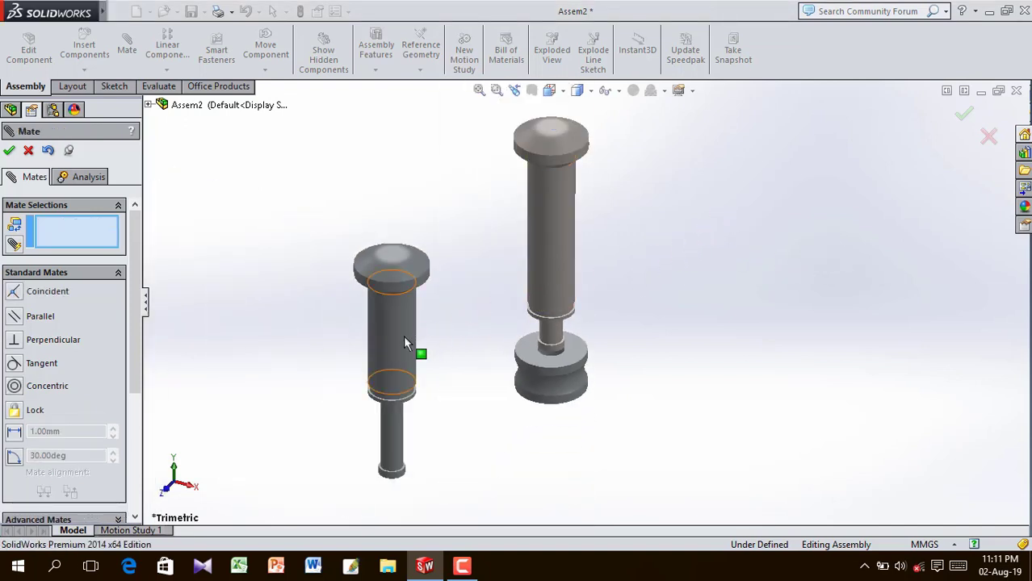
left_click(7, 152)
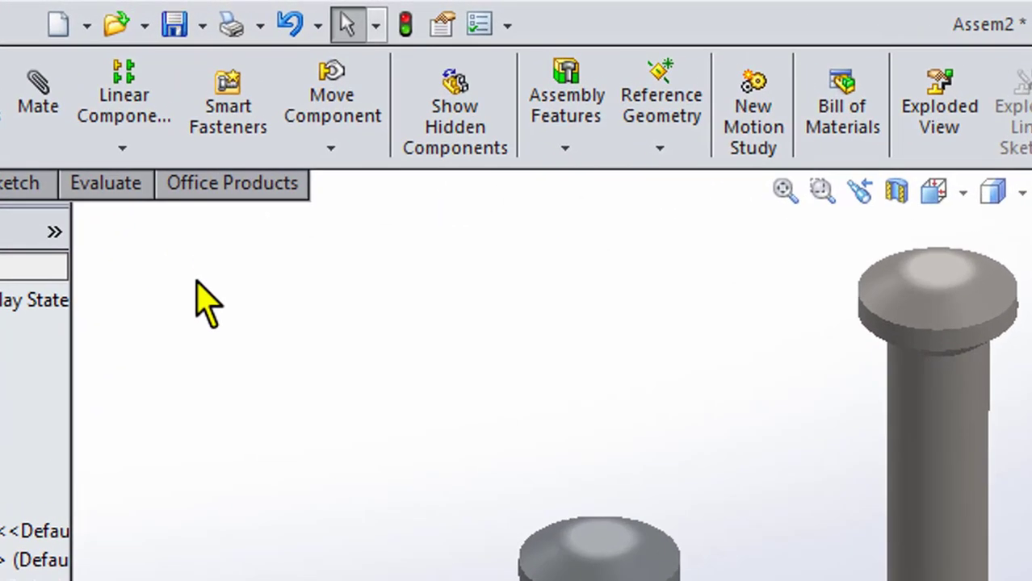
- Rotate the lower punch upside down with Rotate Component so that its tip points upward
left_click(342, 155)
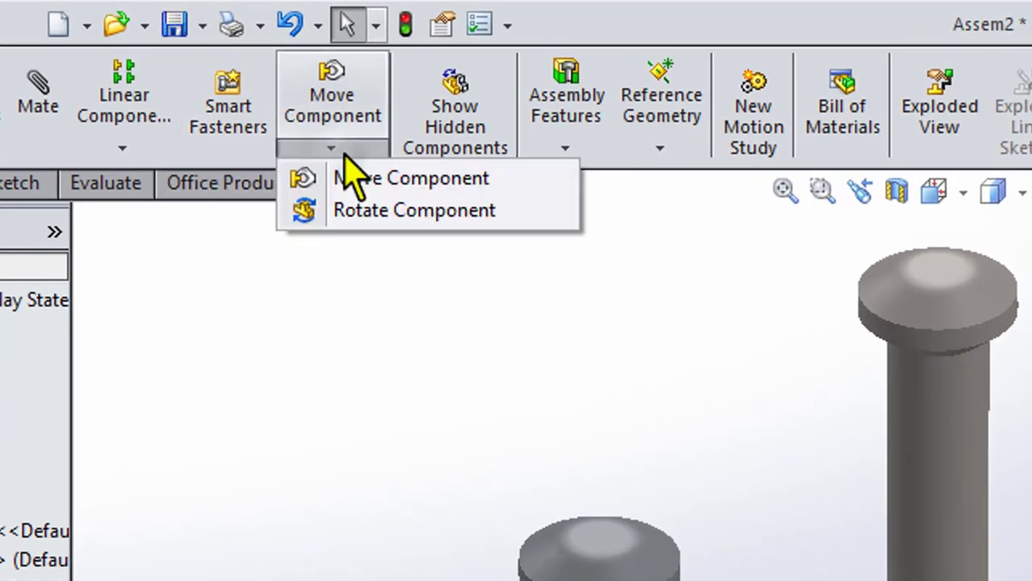
left_click(483, 211)
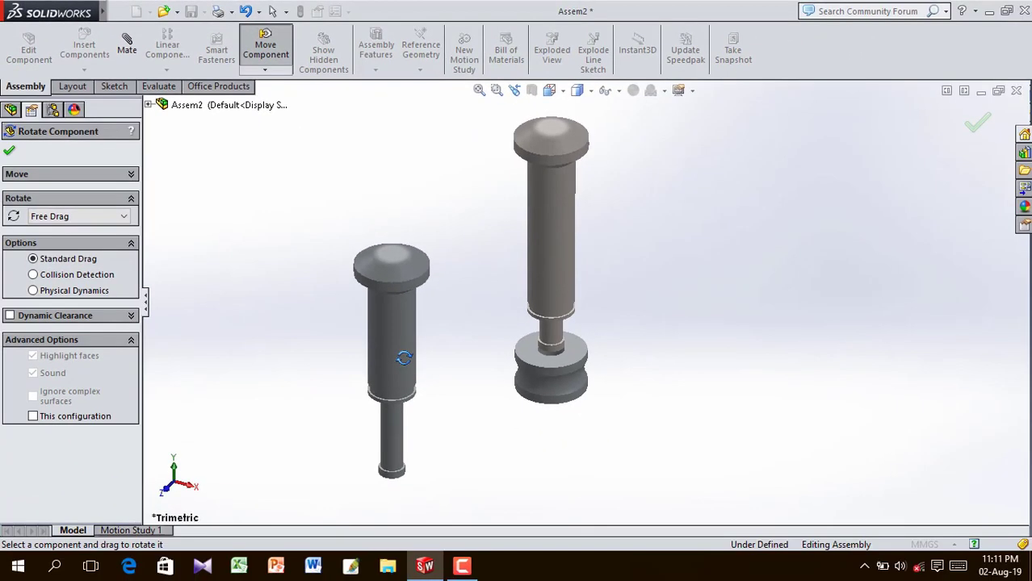
left_click_drag(403, 258, 429, 377)
scroll(430, 307, "up", 5)
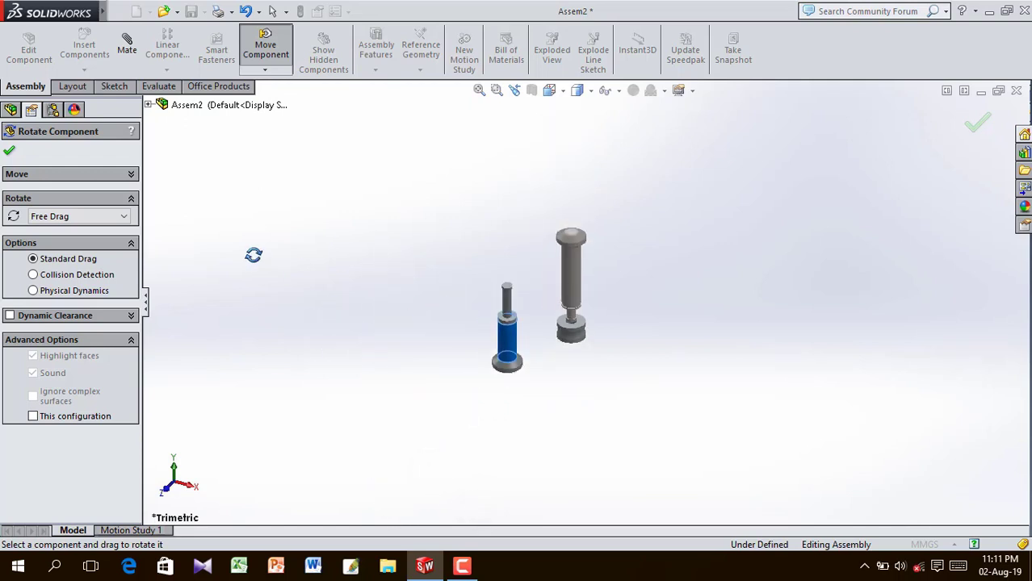
left_click(10, 152)
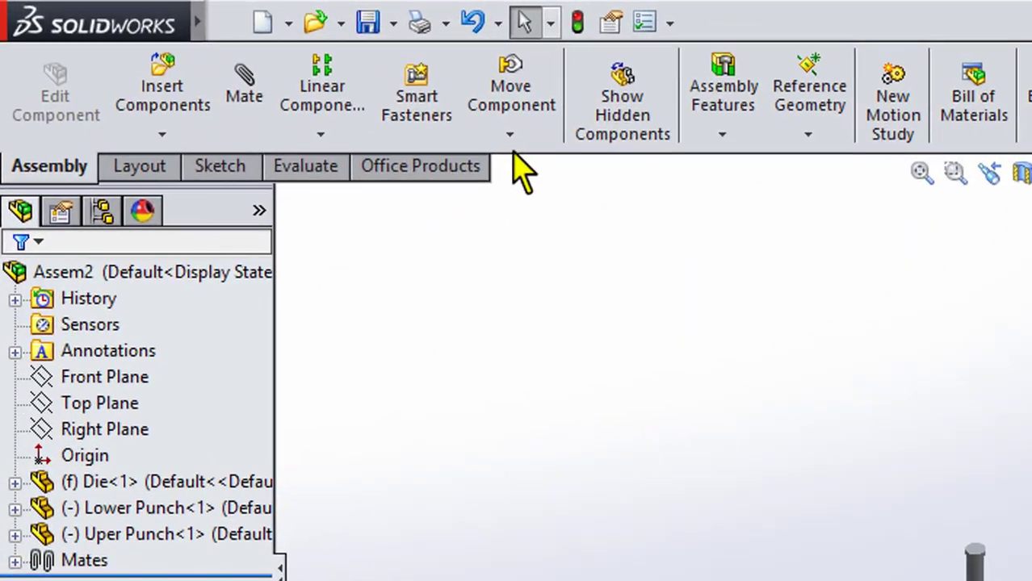
- Move the lower punch with Move Component to directly below the die
left_click(265, 71)
left_click(582, 164)
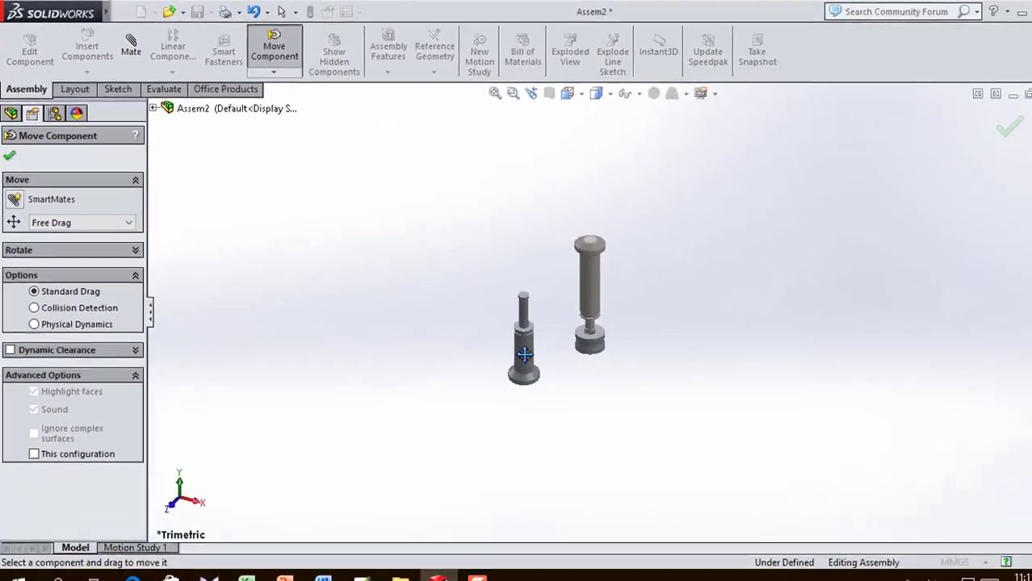
left_click_drag(524, 356, 582, 438)
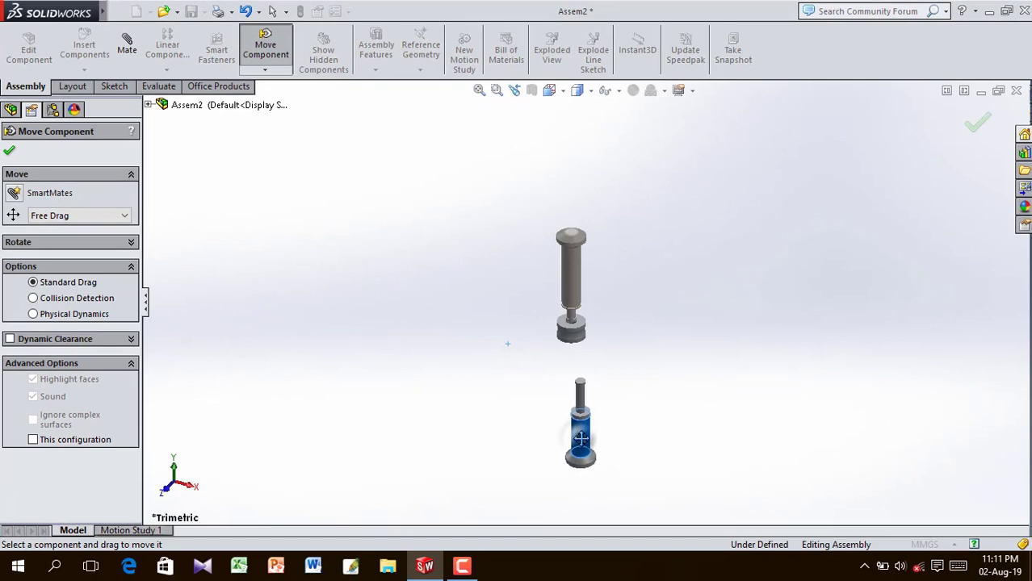
left_click(9, 152)
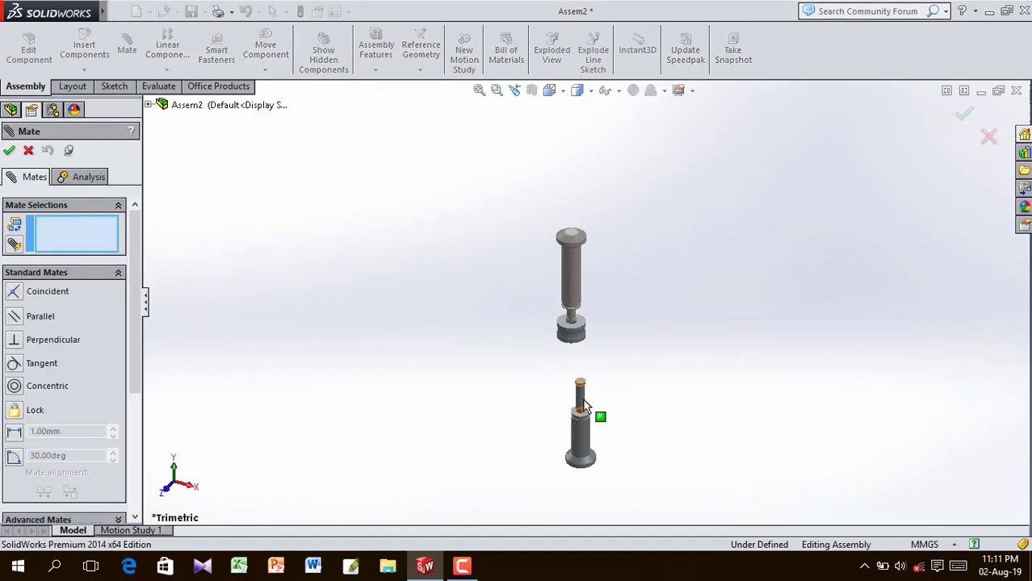
- Add a concentric mate between the lower punch's slender stem and the die's bore
scroll(575, 371, "down", 5)
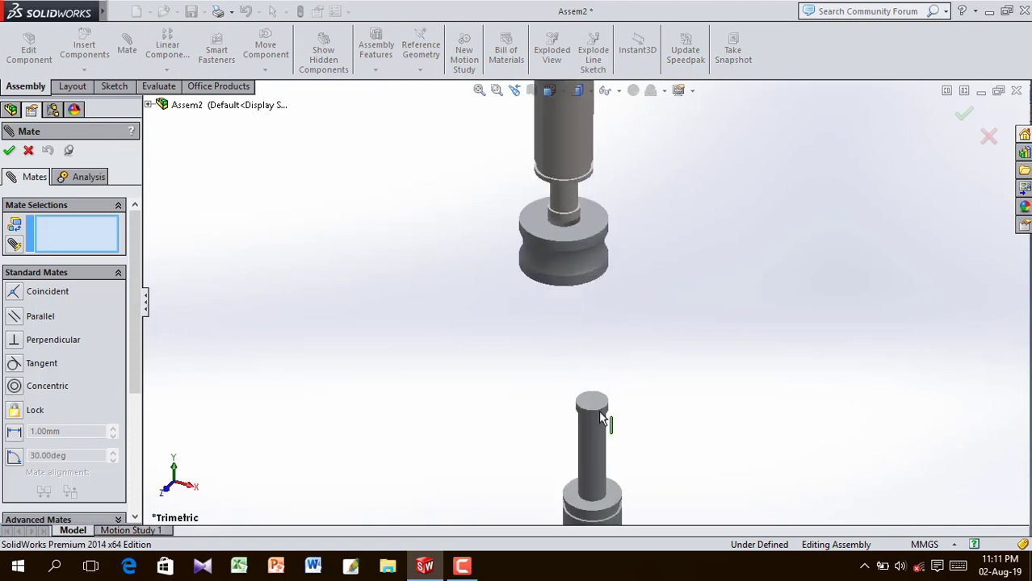
left_click(597, 462)
middle_click_drag(635, 299, 623, 137)
left_click(560, 298)
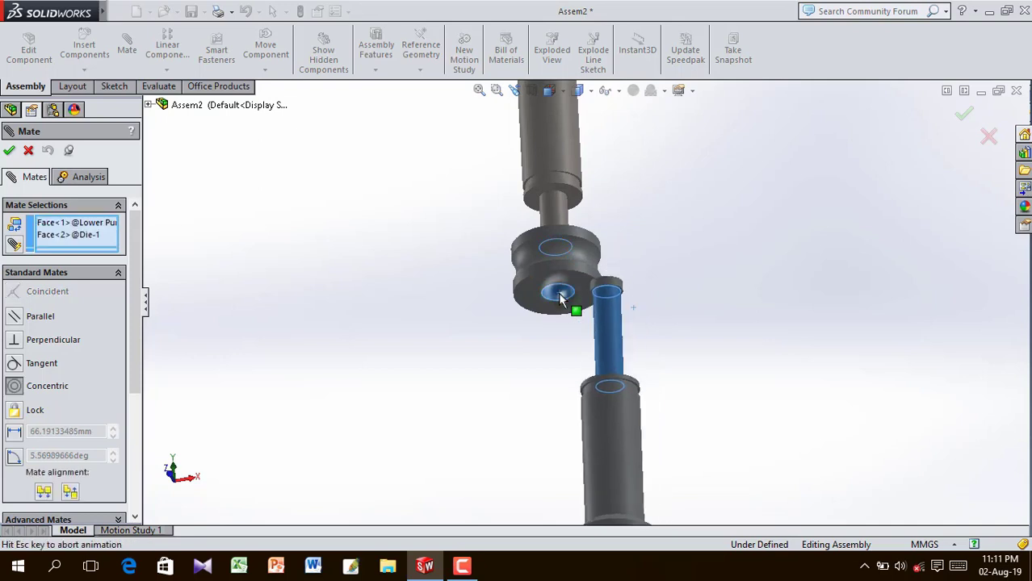
left_click(747, 260)
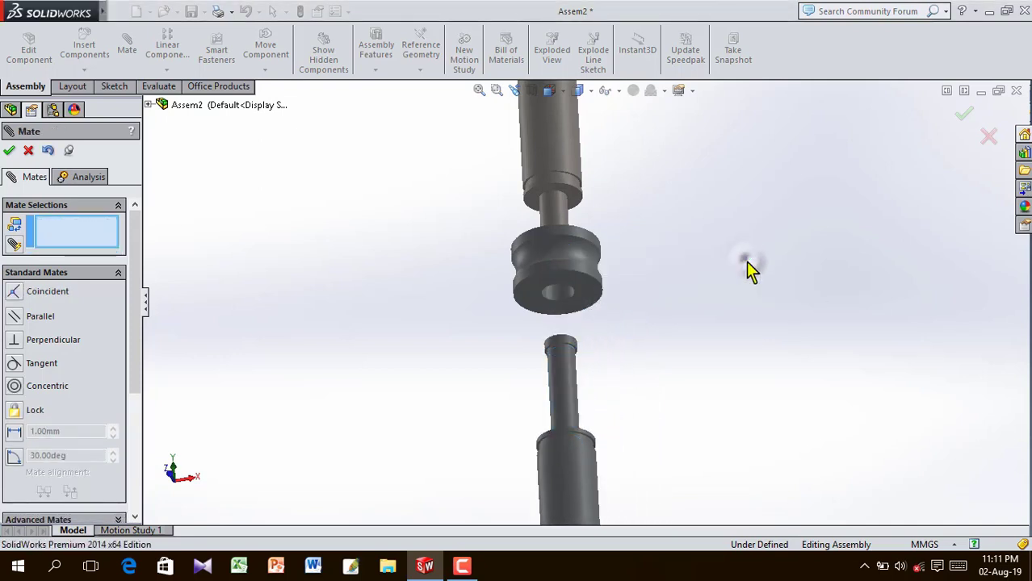
- Slide the lower punch up along its axis to just below the die and finish mating
scroll(678, 273, "up", 2)
middle_click_drag(680, 272, 649, 403)
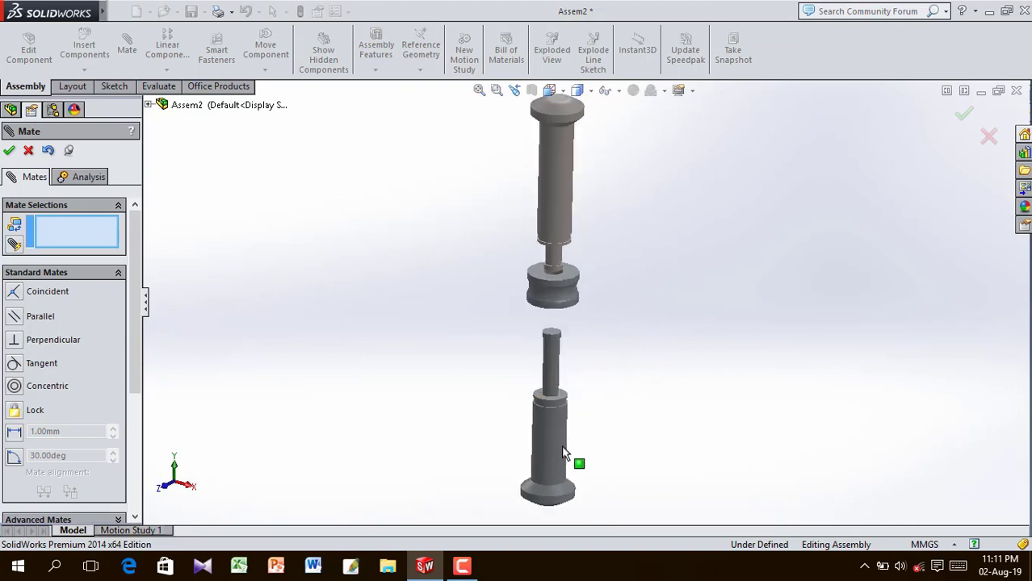
left_click_drag(543, 454, 554, 423)
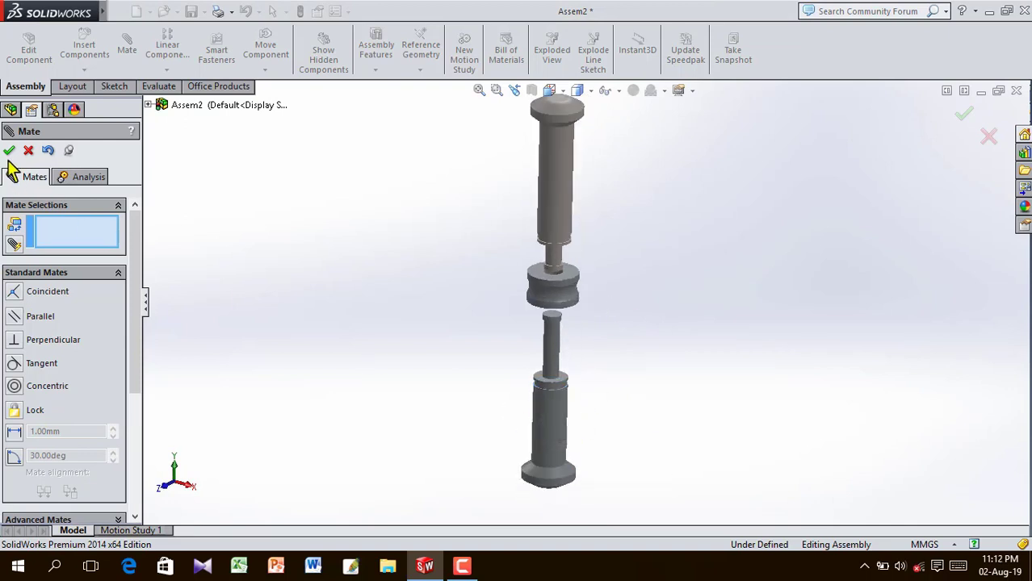
key("Escape")
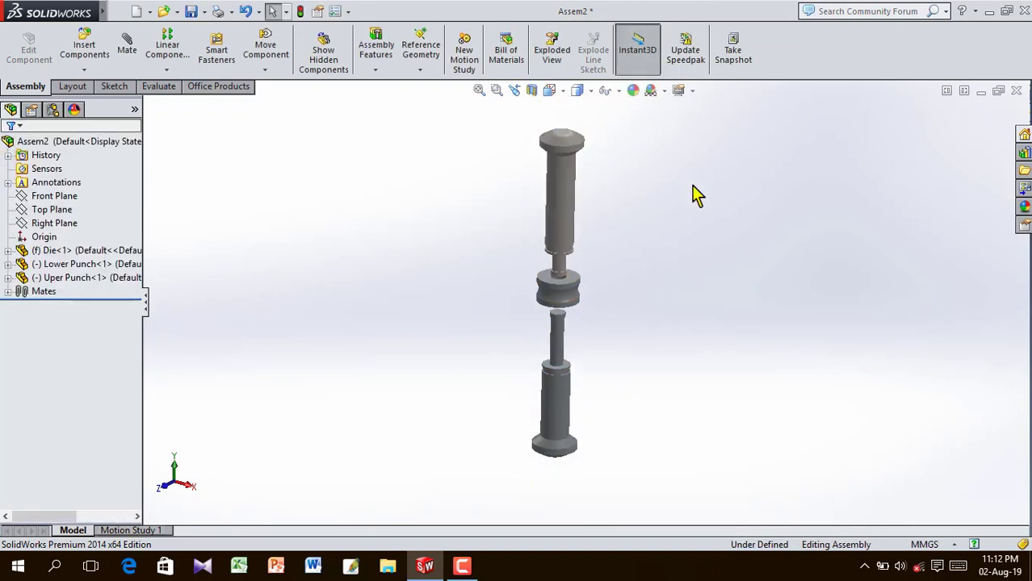
- Apply the Rooftop scene to the assembly's background
left_click(1024, 208)
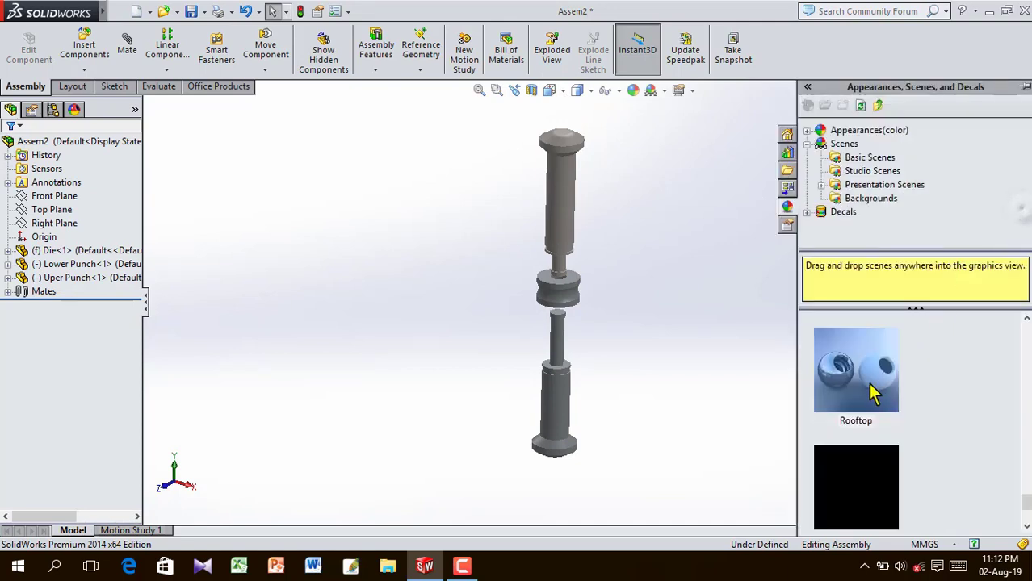
left_click_drag(872, 393, 681, 401)
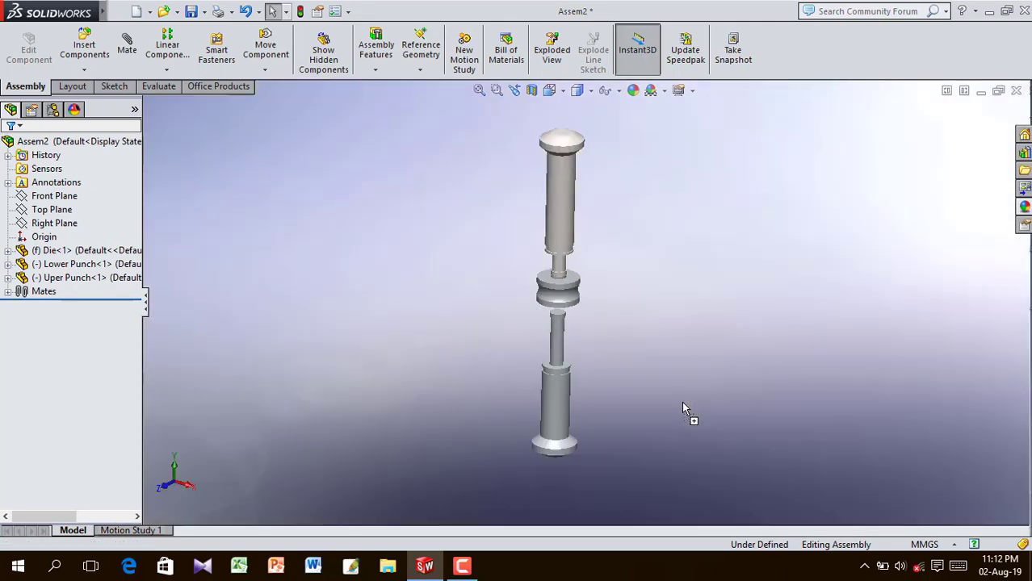
- Slide the lower punch along its axis until its tip enters the die's bore
middle_click_drag(602, 222, 587, 400)
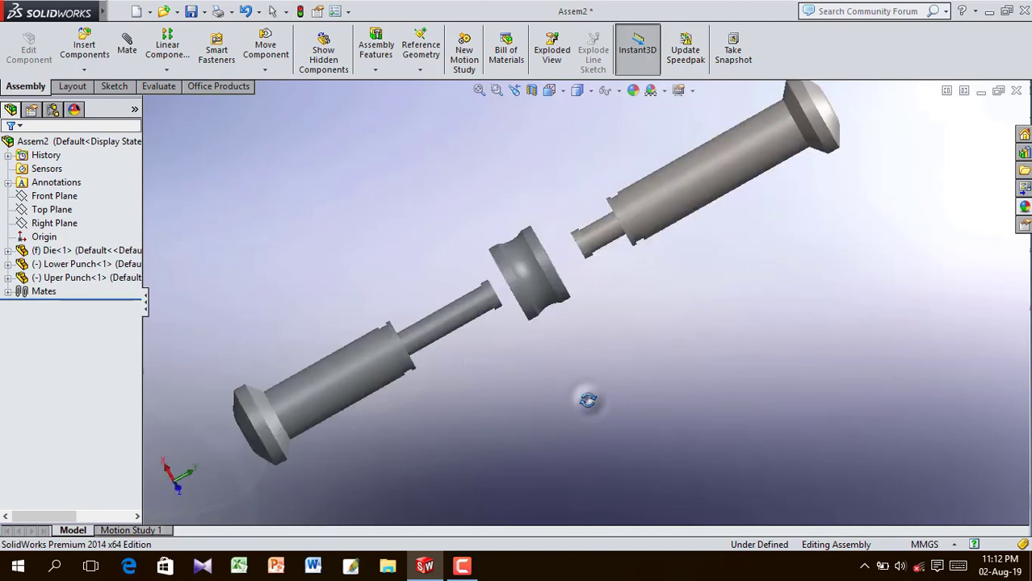
left_click(343, 399)
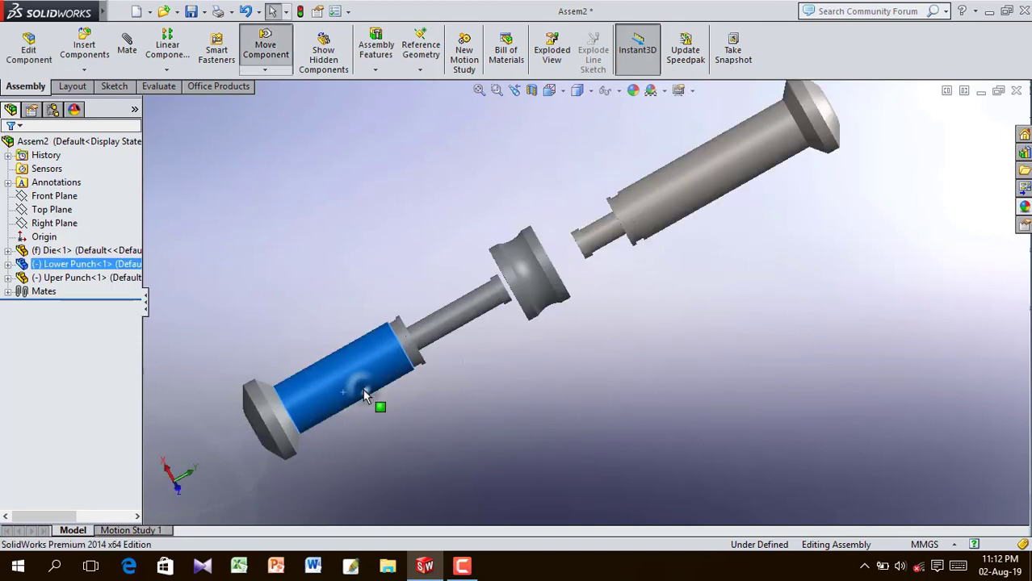
scroll(495, 267, "down", 5)
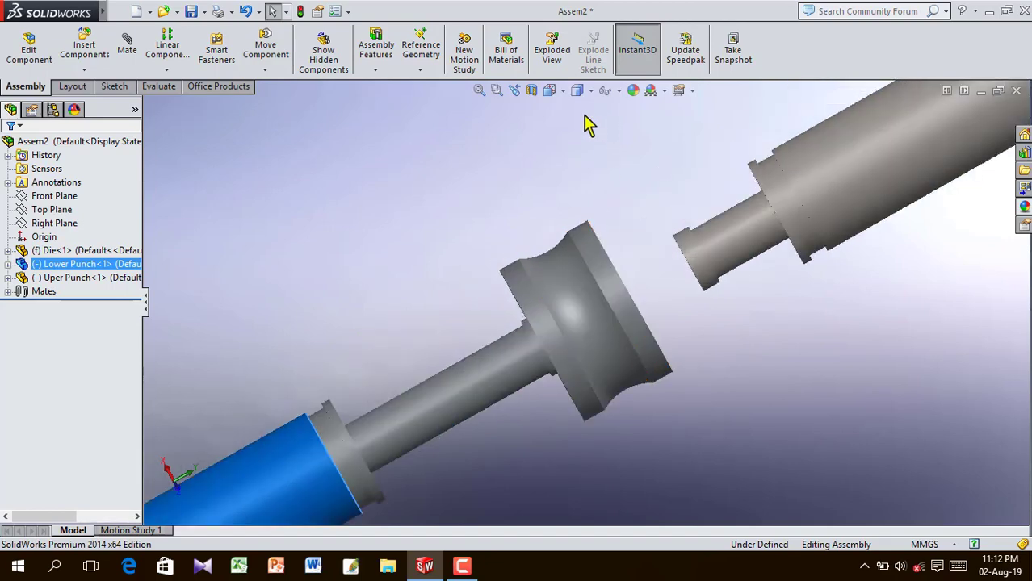
middle_click_drag(607, 234, 612, 273)
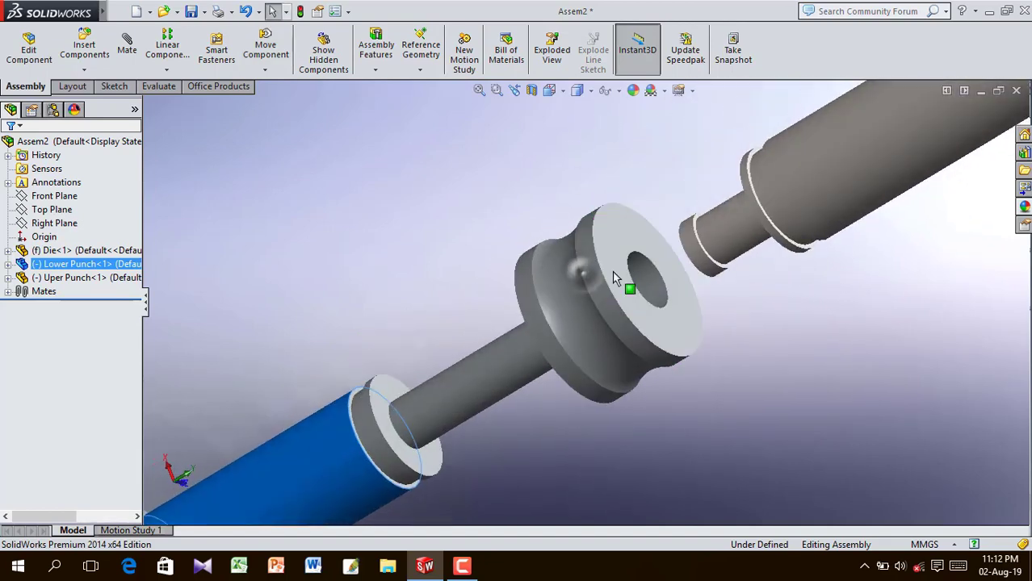
- Slide the upper punch along its axis until its tip enters the die's bore
left_click_drag(818, 197, 771, 267)
scroll(691, 269, "down", 2)
scroll(691, 269, "down", 3)
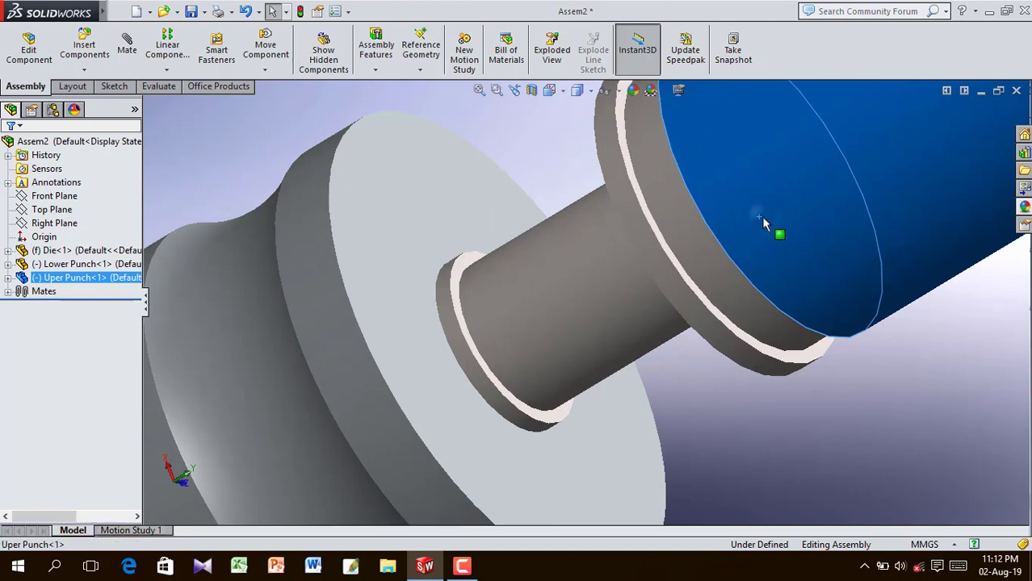
left_click_drag(761, 216, 736, 301)
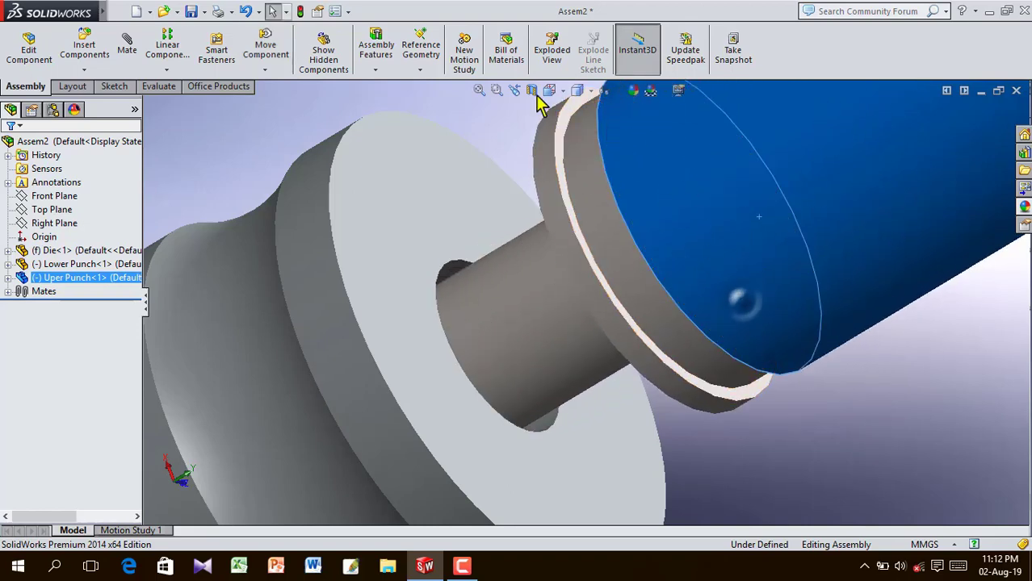
- Set the isometric view and slide the upper and lower punches out of the die in opposite directions
left_click(549, 90)
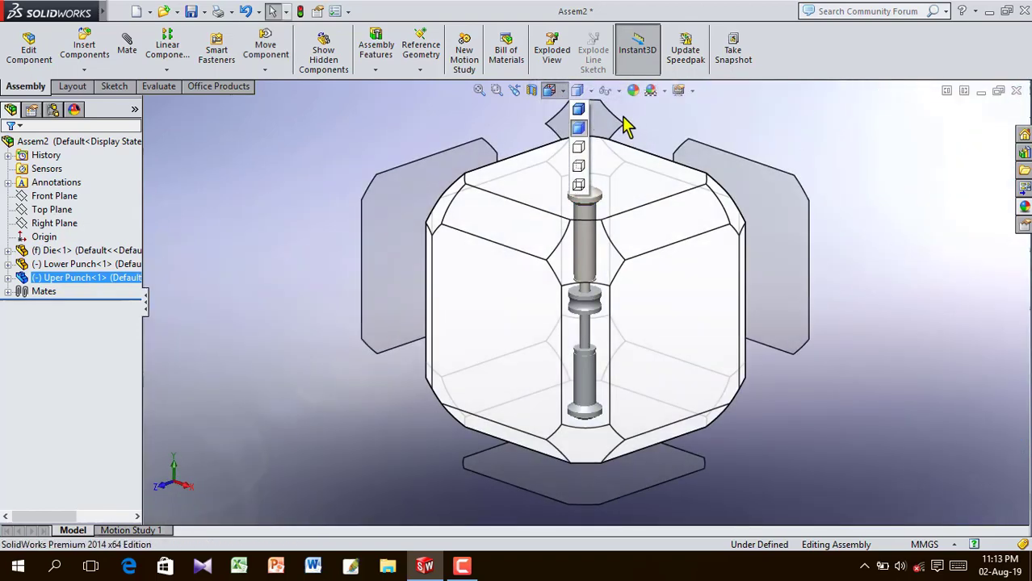
left_click(627, 129)
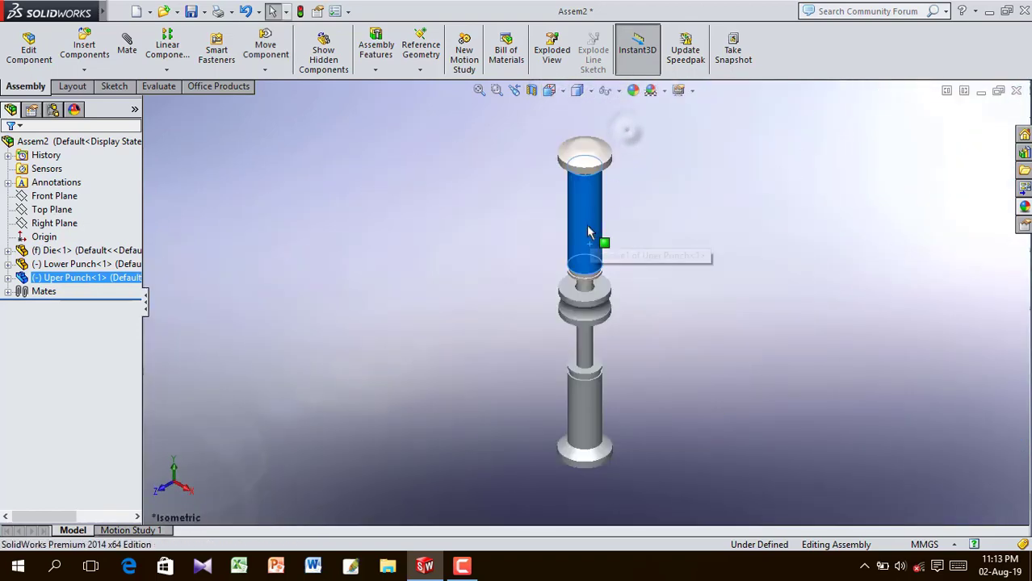
left_click_drag(588, 232, 587, 181)
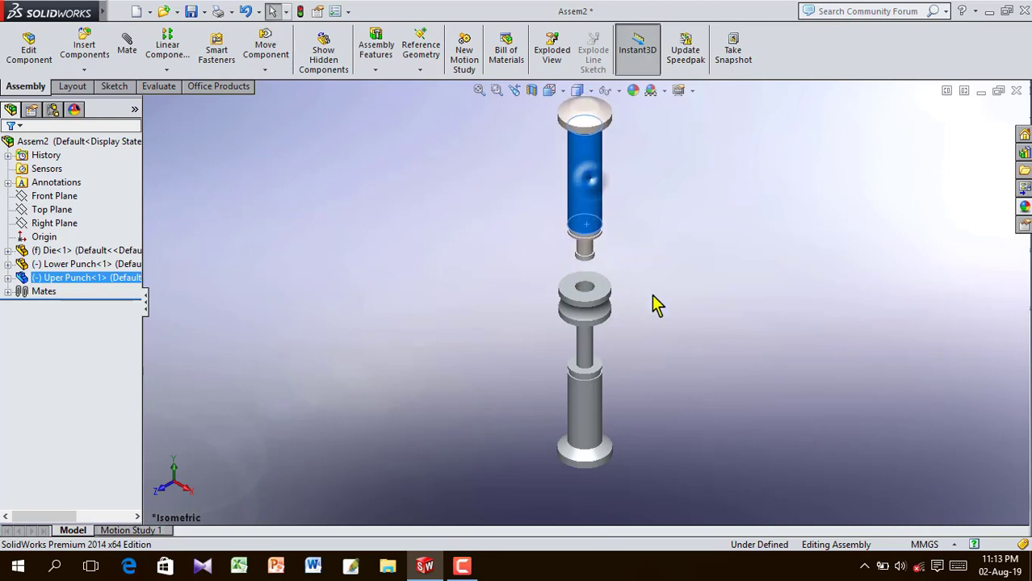
left_click(655, 306)
left_click_drag(601, 428, 597, 458)
left_click(671, 283)
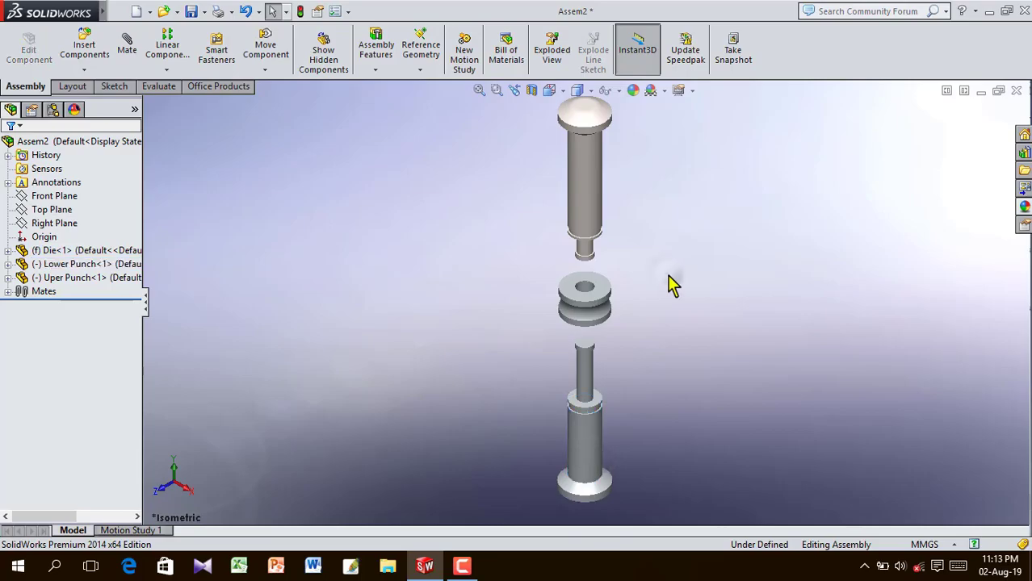